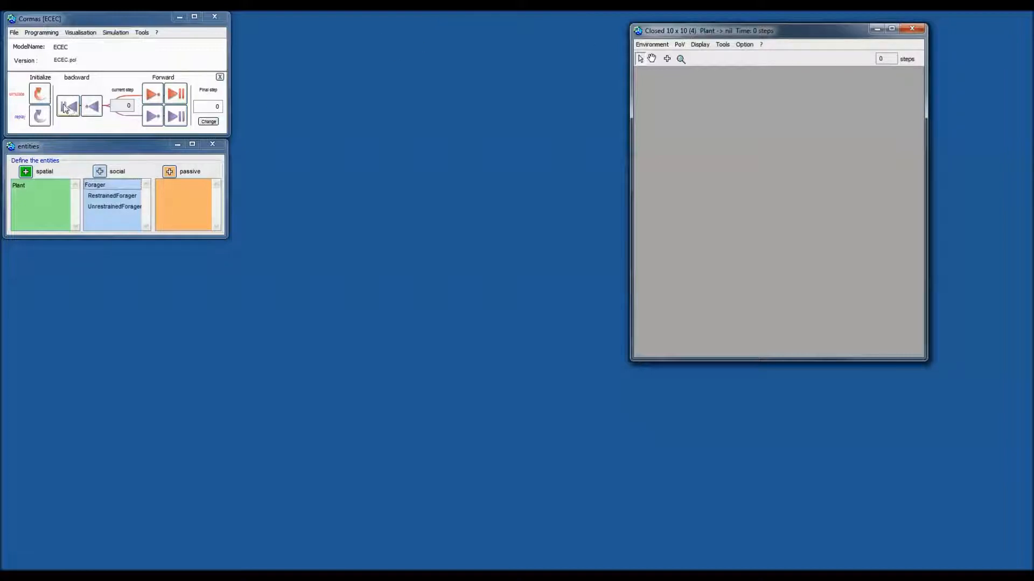
# Initialize the ECEC simulation with the homogeneousEnv method and the step: control, recording all listed energy and size probes.
pyautogui.click(41, 97)
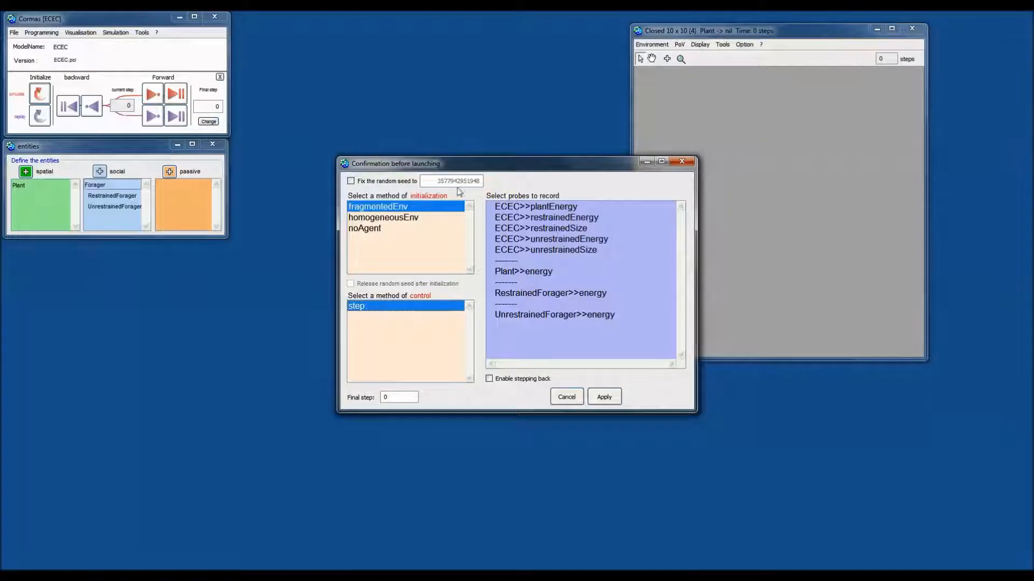
pyautogui.moveTo(488, 168); pyautogui.dragTo(417, 62)
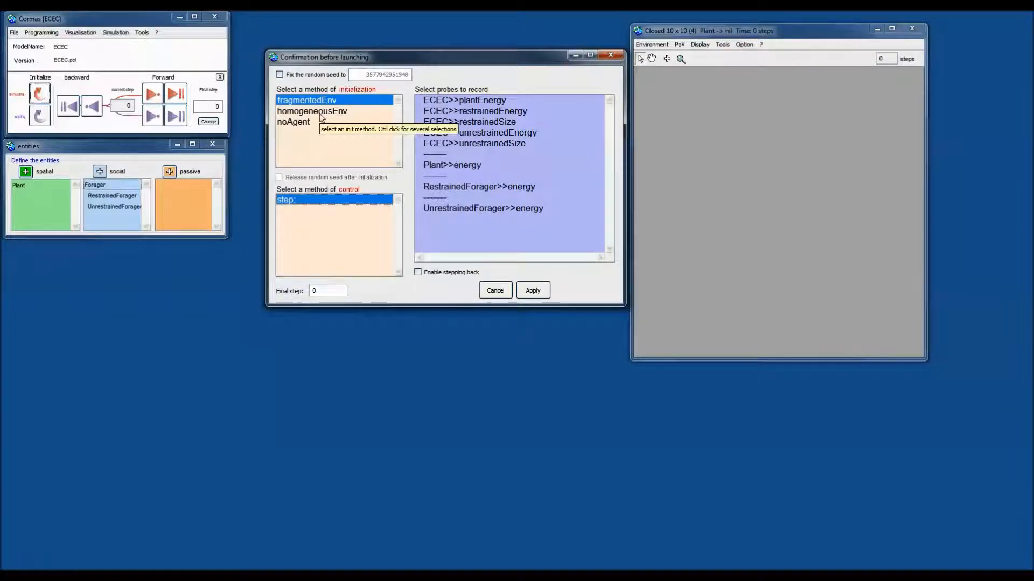
pyautogui.click(322, 112)
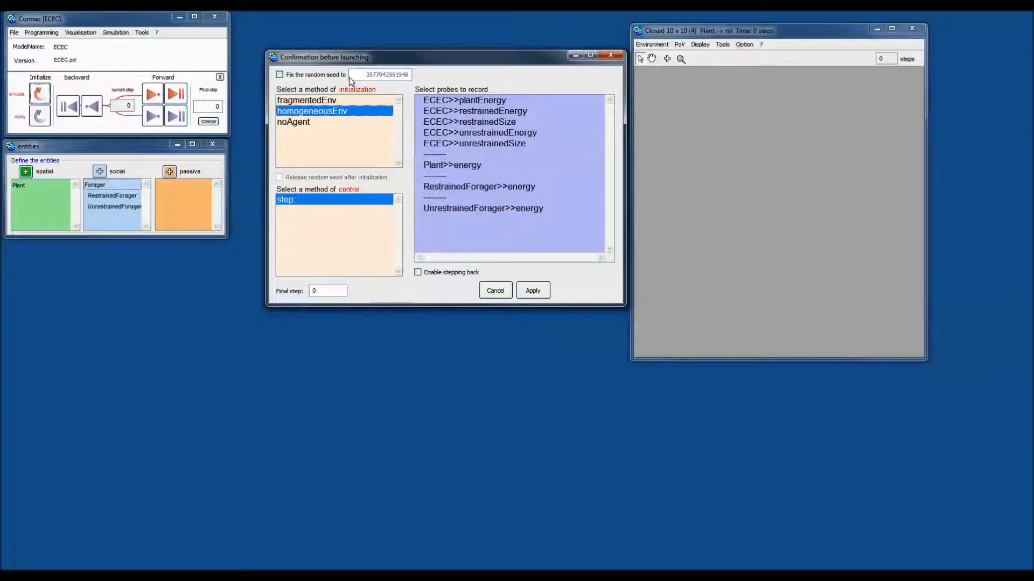
pyautogui.click(472, 103)
pyautogui.keyDown('shift'); pyautogui.click(441, 208); pyautogui.keyUp('shift')
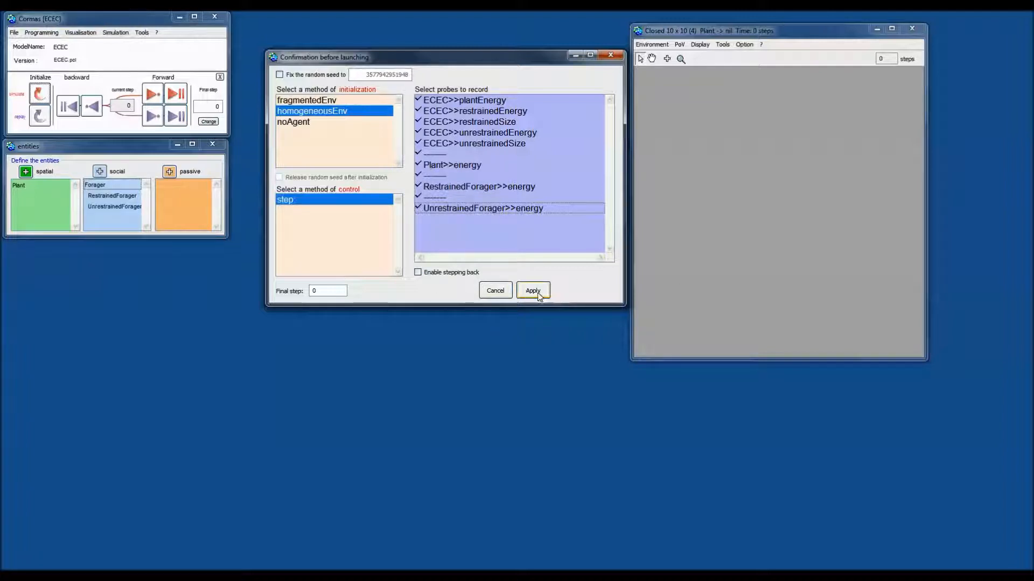
pyautogui.click(533, 291)
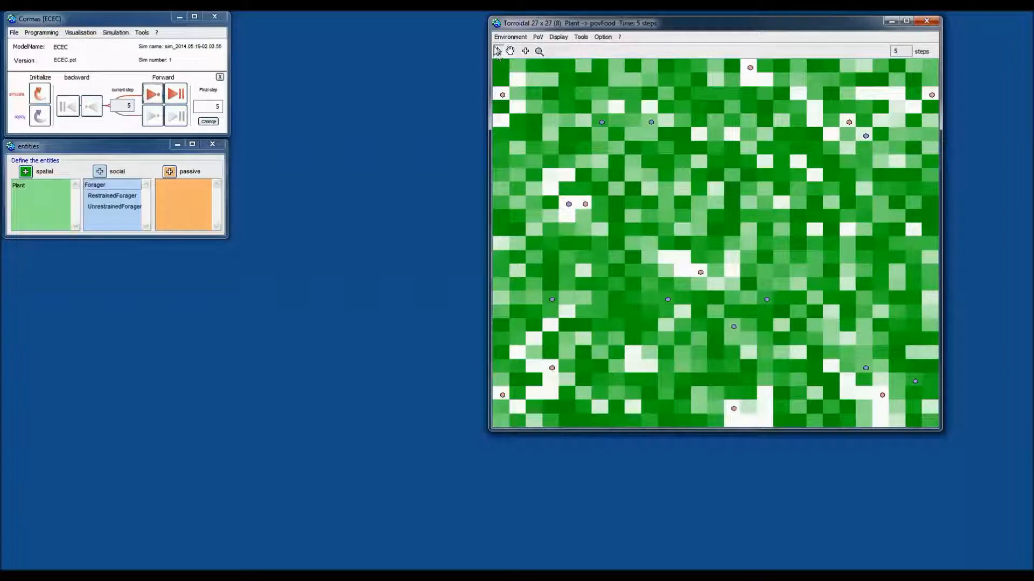
# Inspect RestrainedForager_4 from the spatial grid and place its attribute window beside the grid.
pyautogui.doubleClick(602, 123)
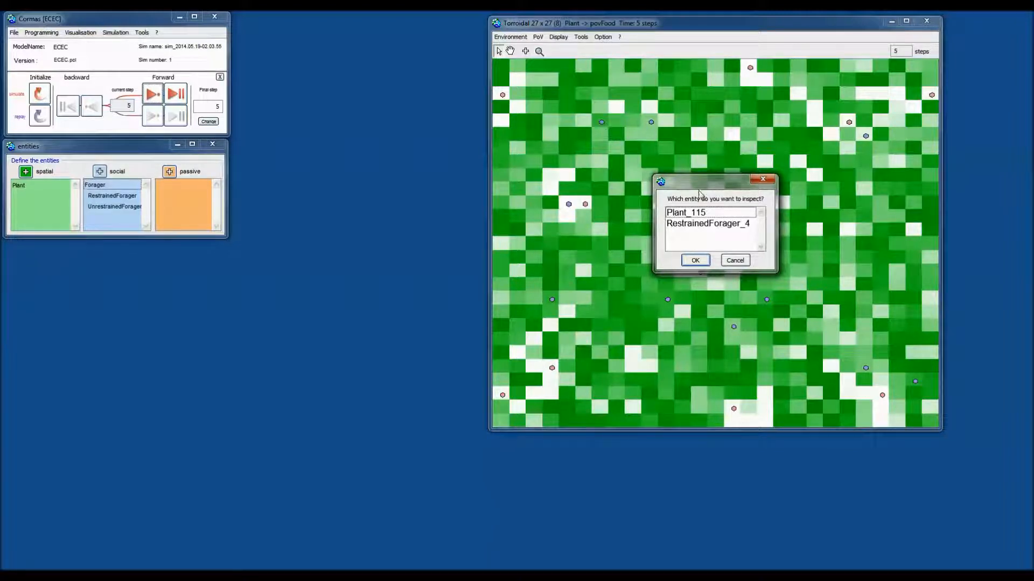
pyautogui.moveTo(703, 182); pyautogui.dragTo(715, 171)
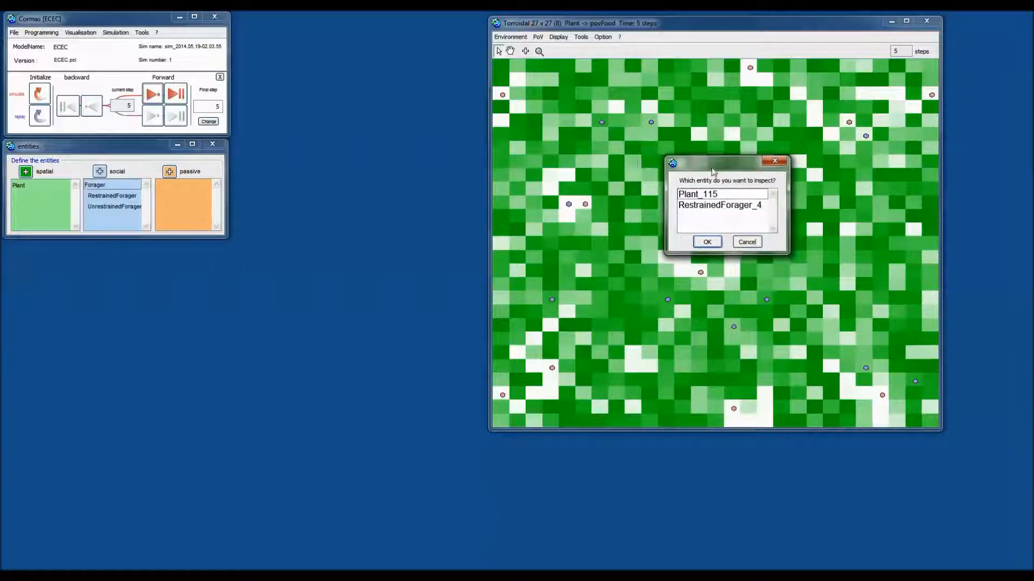
pyautogui.click(720, 207)
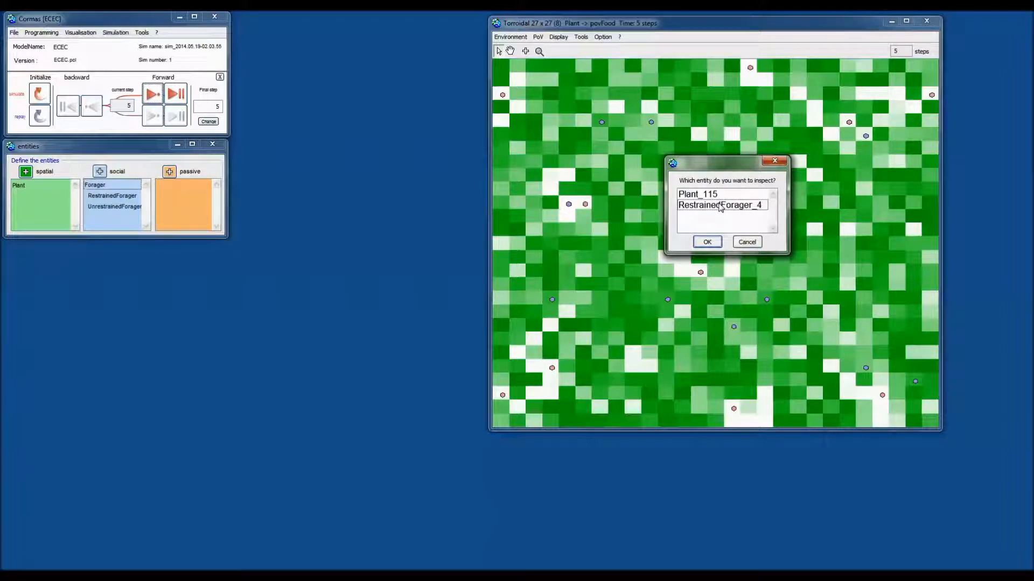
pyautogui.click(720, 207)
pyautogui.click(708, 242)
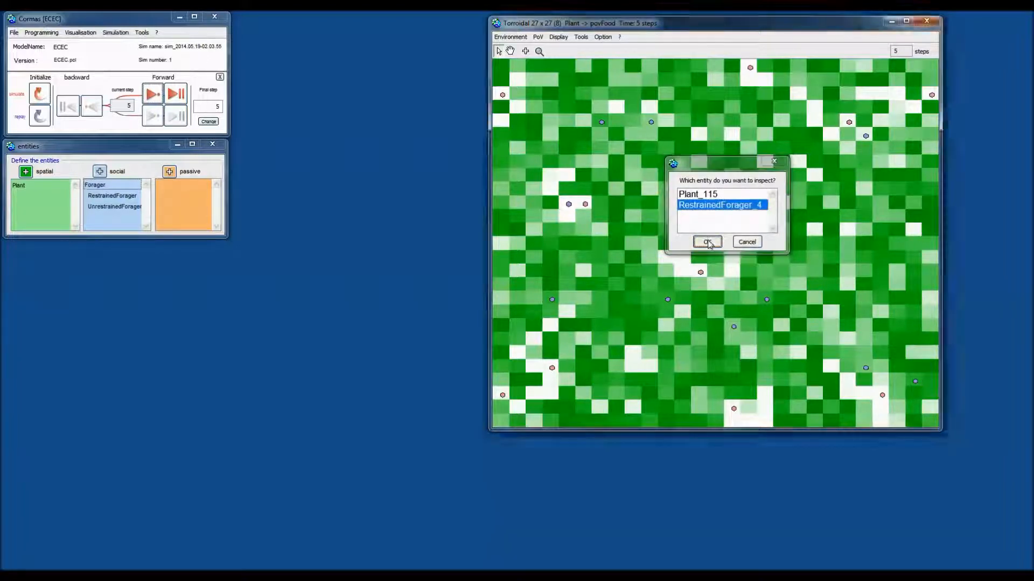
pyautogui.moveTo(488, 255); pyautogui.dragTo(704, 128)
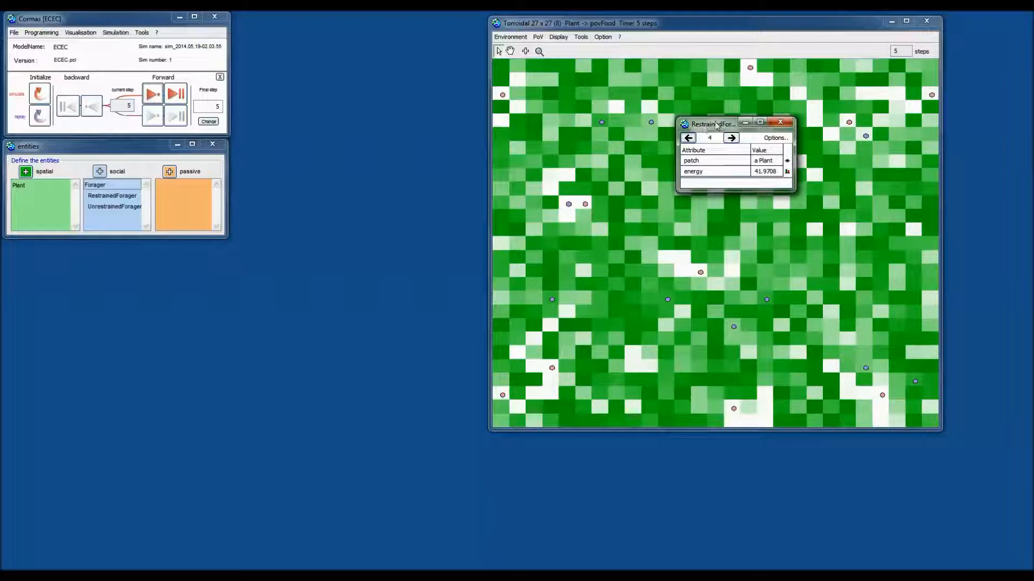
pyautogui.moveTo(716, 125); pyautogui.dragTo(398, 58)
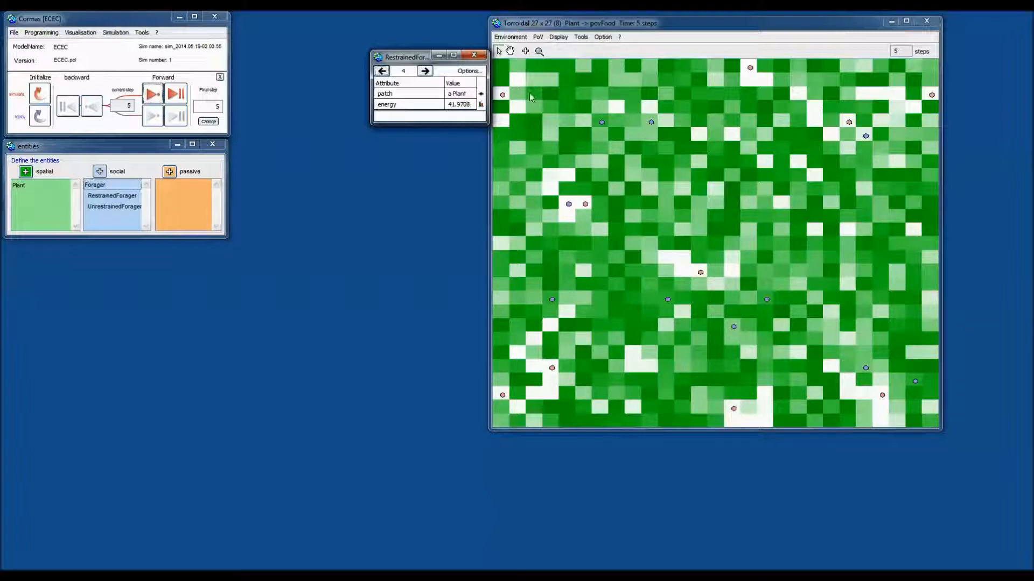
# Inspect plant cell 114 and the plant the forager stands on, arranging both attribute windows below the forager's.
pyautogui.doubleClick(548, 213)
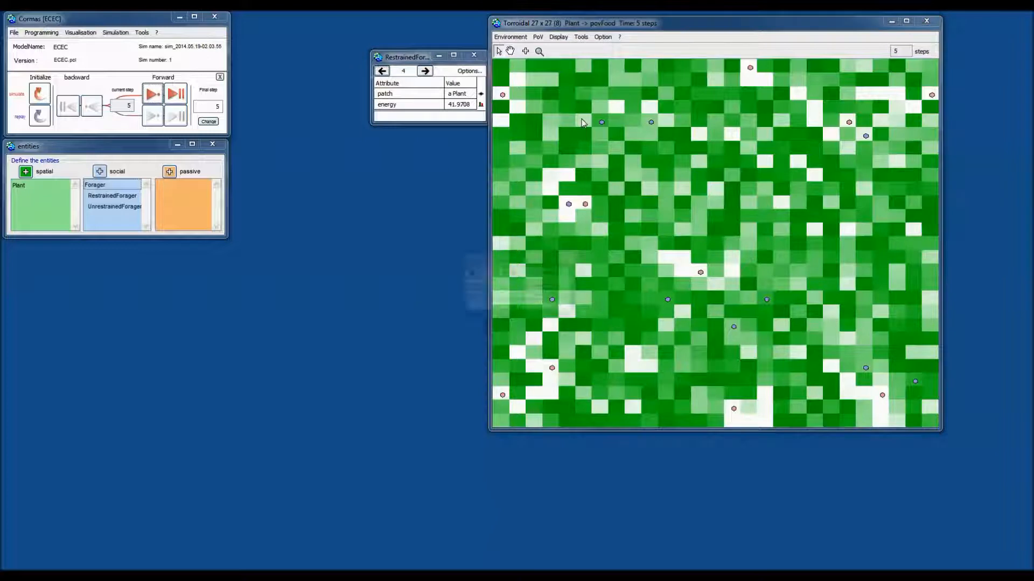
pyautogui.moveTo(500, 261); pyautogui.dragTo(412, 136)
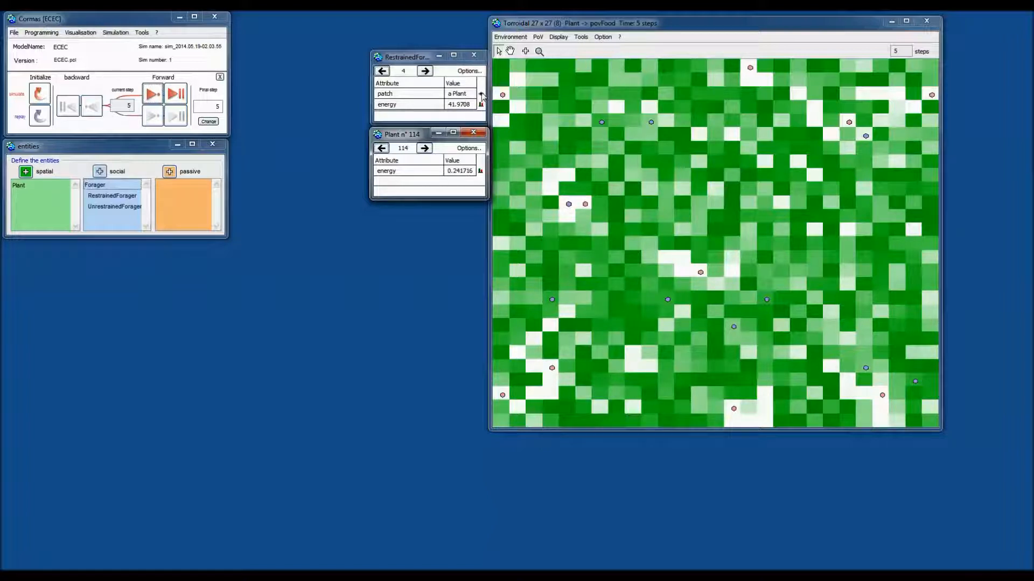
pyautogui.click(481, 94)
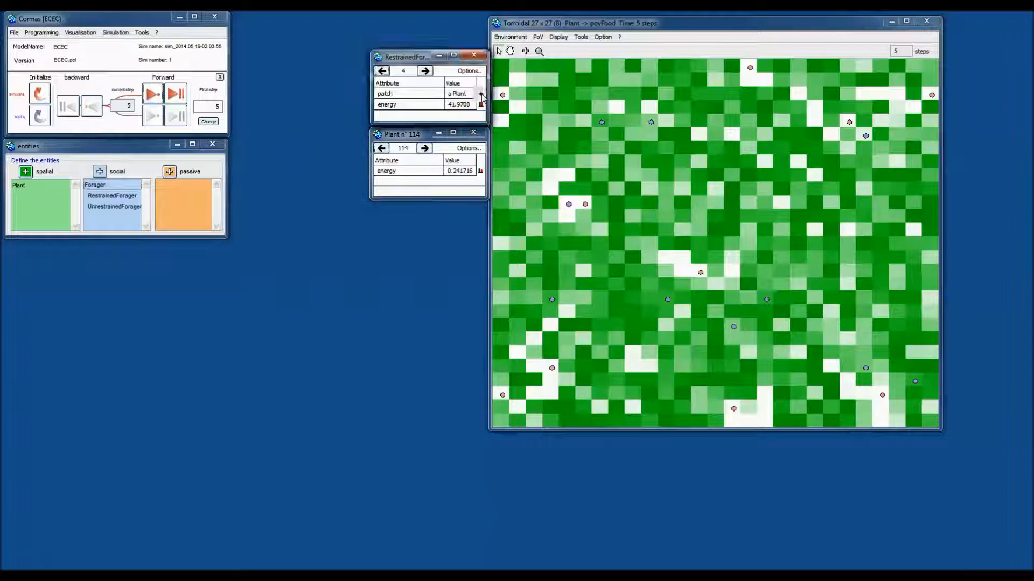
pyautogui.moveTo(508, 267); pyautogui.dragTo(460, 162)
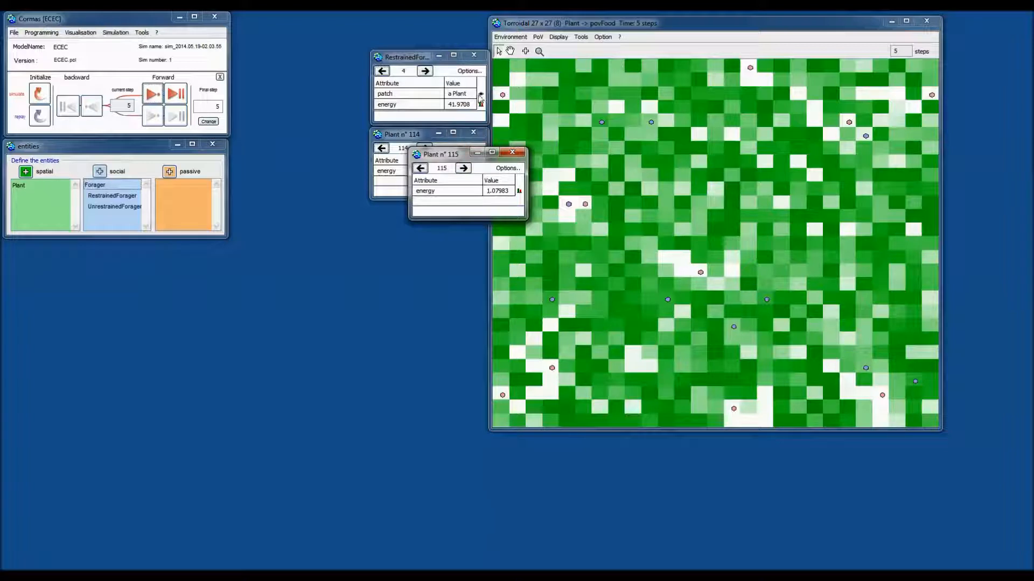
pyautogui.moveTo(452, 156); pyautogui.dragTo(430, 201)
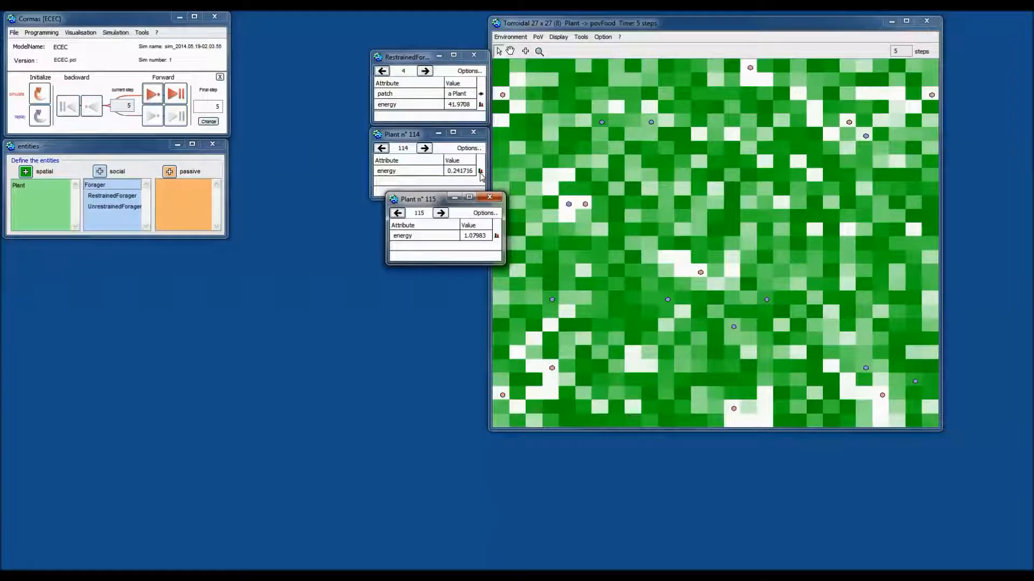
# Open the histogram of Plant energy from plant 114's attributes and enlarge it over the grid.
pyautogui.click(480, 172)
pyautogui.moveTo(527, 238); pyautogui.dragTo(707, 173)
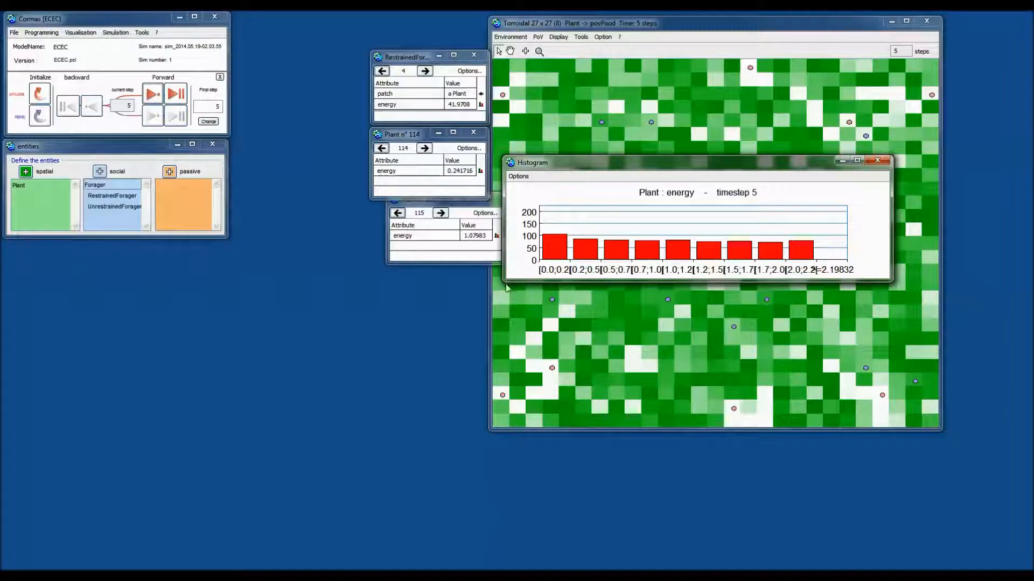
pyautogui.moveTo(506, 288); pyautogui.dragTo(445, 325)
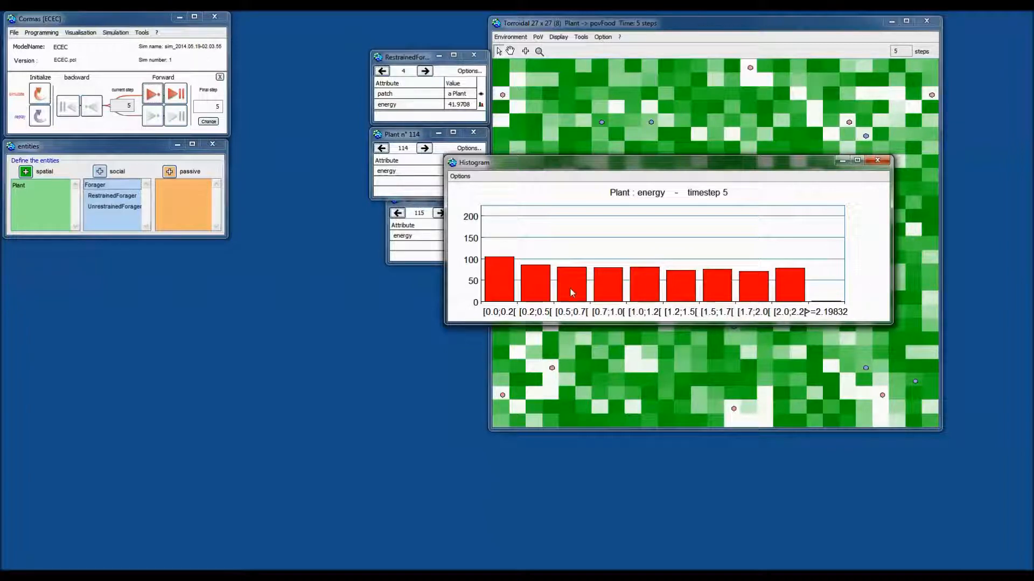
# Advance the simulation one step at a time to time step 12.
pyautogui.click(152, 94)
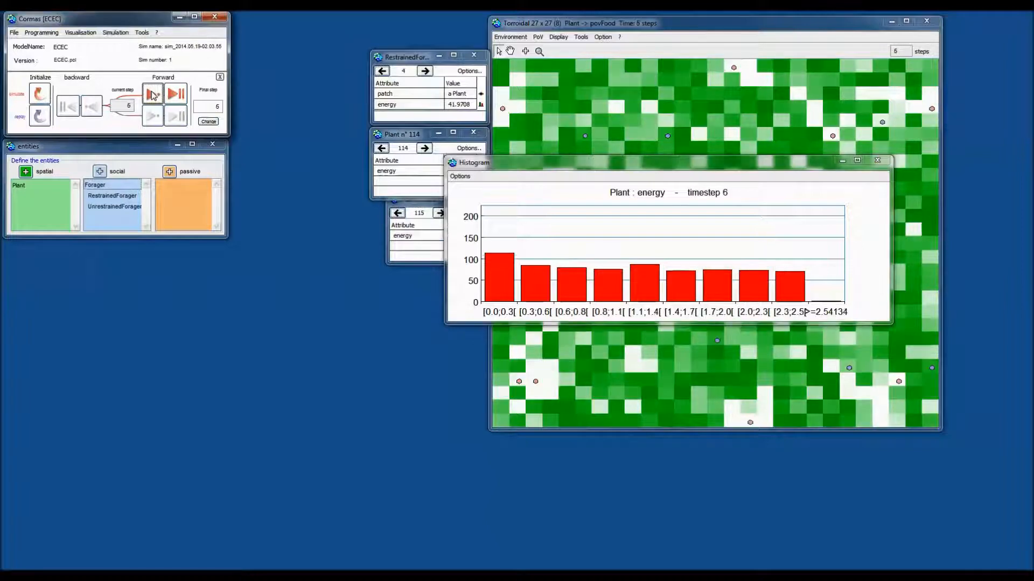
pyautogui.click(152, 95)
pyautogui.click(153, 95)
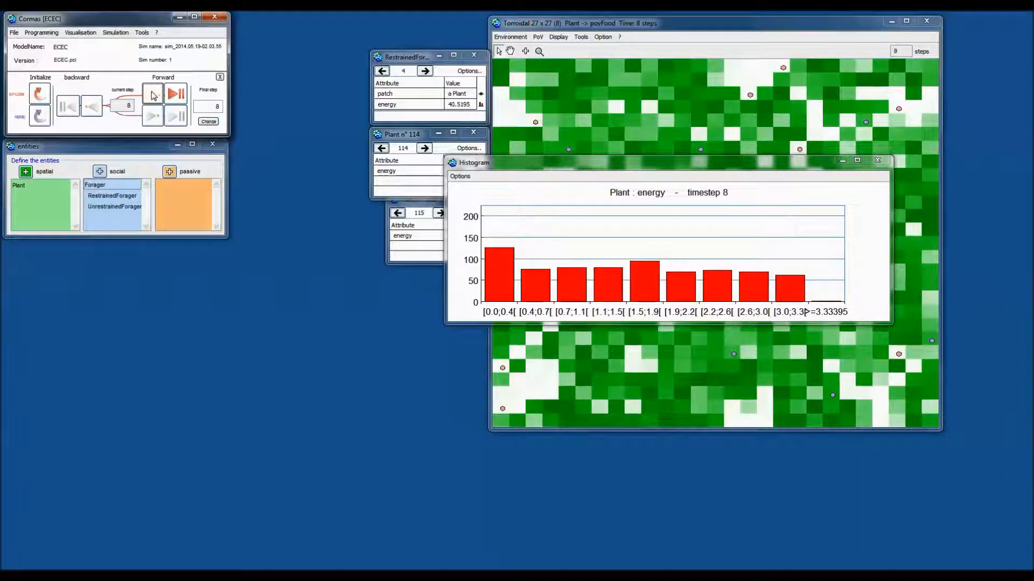
pyautogui.click(152, 94)
pyautogui.click(152, 94)
pyautogui.click(152, 94)
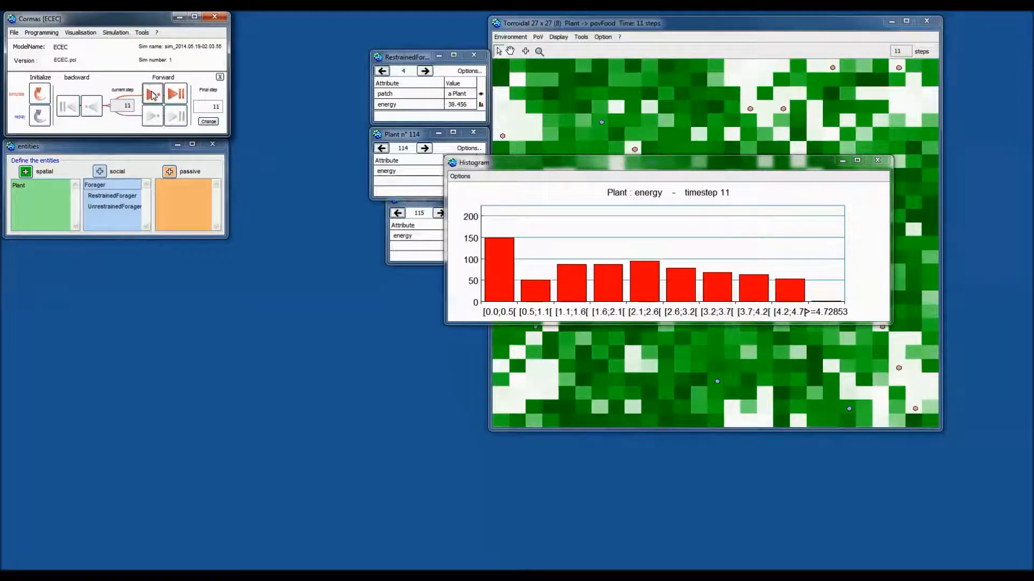
pyautogui.click(152, 94)
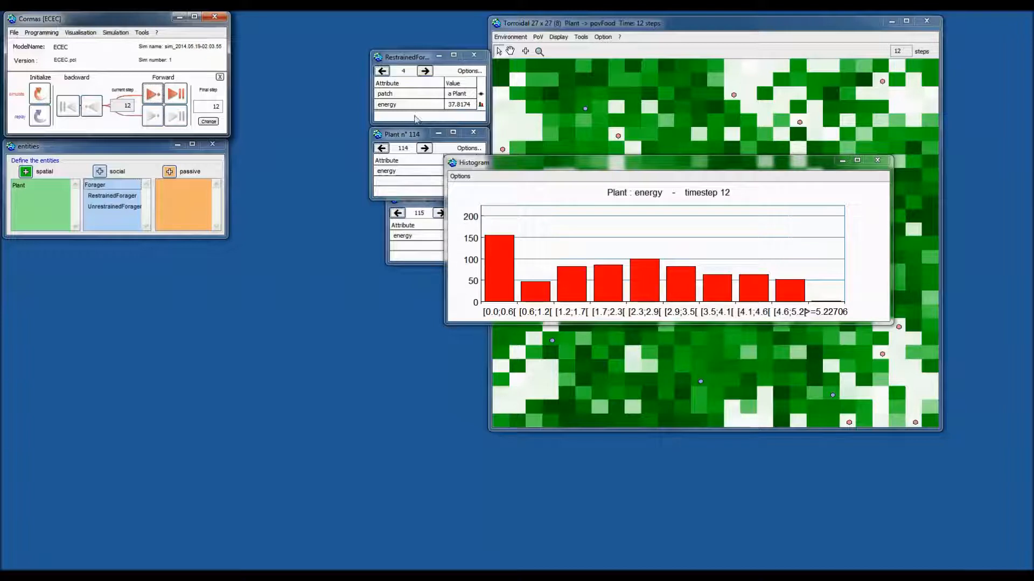
# Open the RestrainedForager energy histogram from the forager's attributes and place it below the Plant histogram.
pyautogui.click(407, 60)
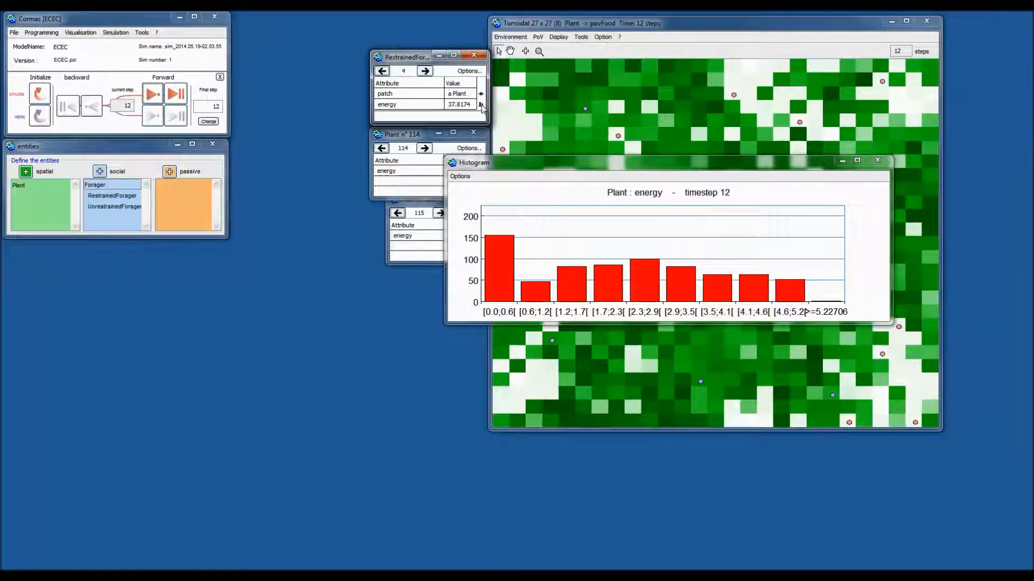
pyautogui.click(480, 104)
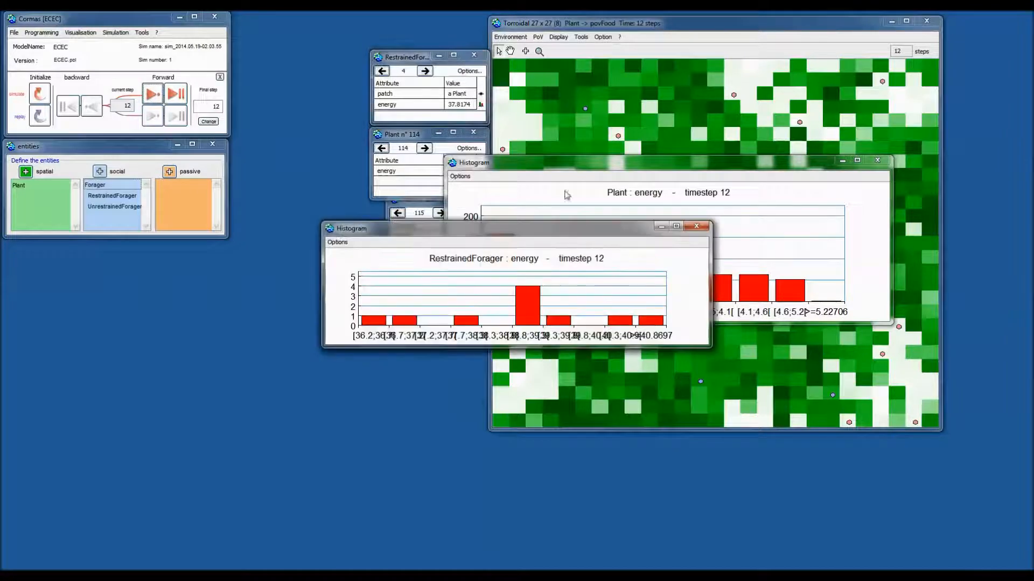
pyautogui.moveTo(489, 230); pyautogui.dragTo(654, 329)
# Advance the simulation one step at a time to time step 20 with both energy histograms open.
pyautogui.click(154, 95)
pyautogui.click(155, 96)
pyautogui.click(154, 95)
pyautogui.click(154, 96)
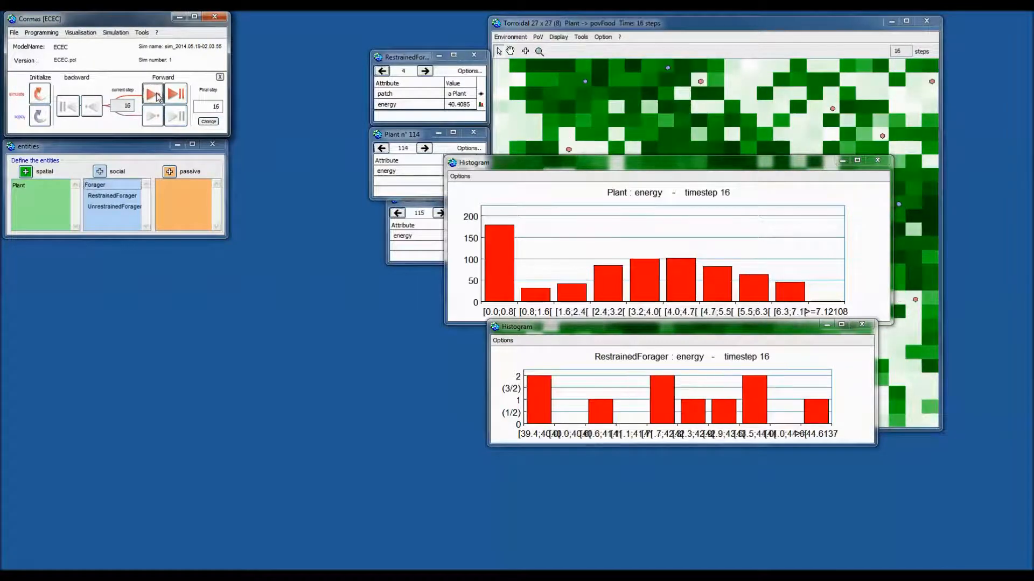
pyautogui.click(154, 95)
pyautogui.click(154, 96)
pyautogui.click(154, 95)
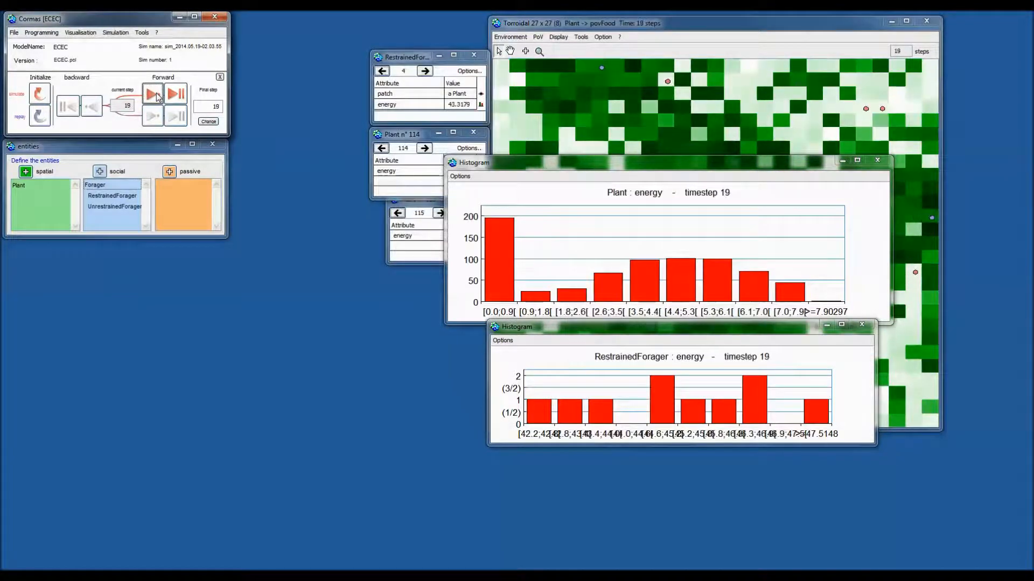
pyautogui.click(154, 95)
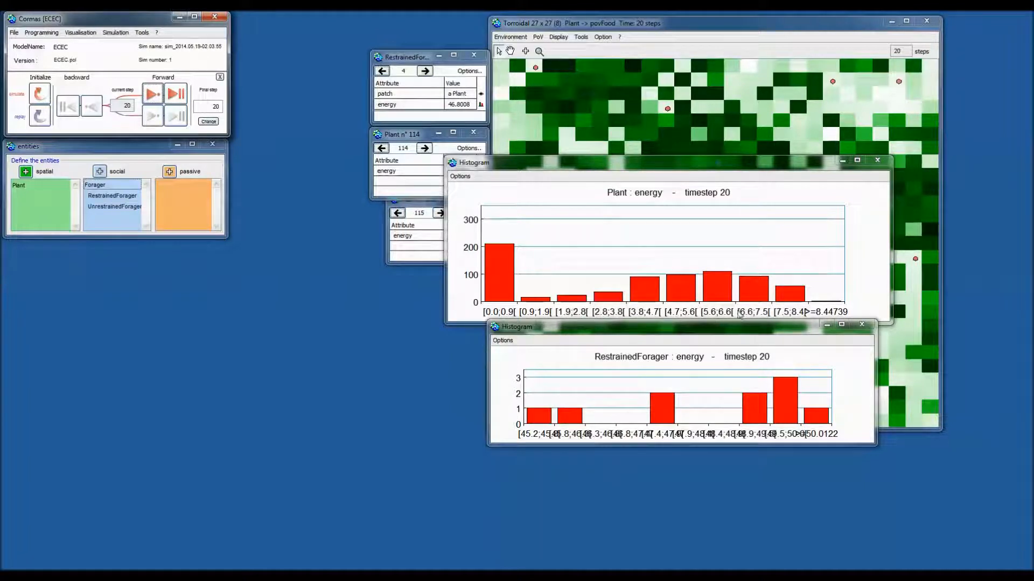
# Move the Plant energy histogram clear of the forager histogram and widen it so its class labels are readable.
pyautogui.moveTo(631, 162); pyautogui.dragTo(636, 113)
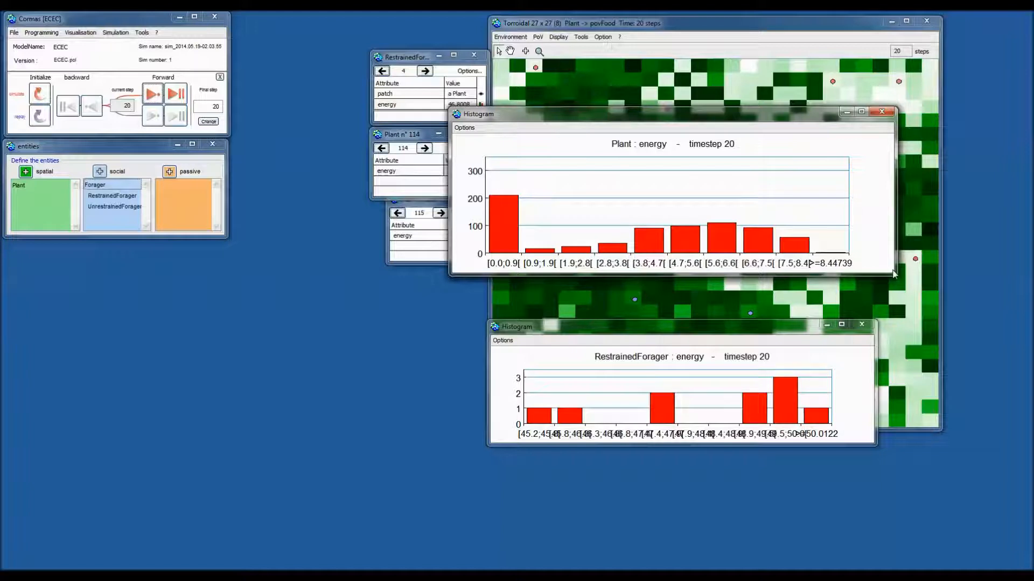
pyautogui.moveTo(894, 275); pyautogui.dragTo(976, 310)
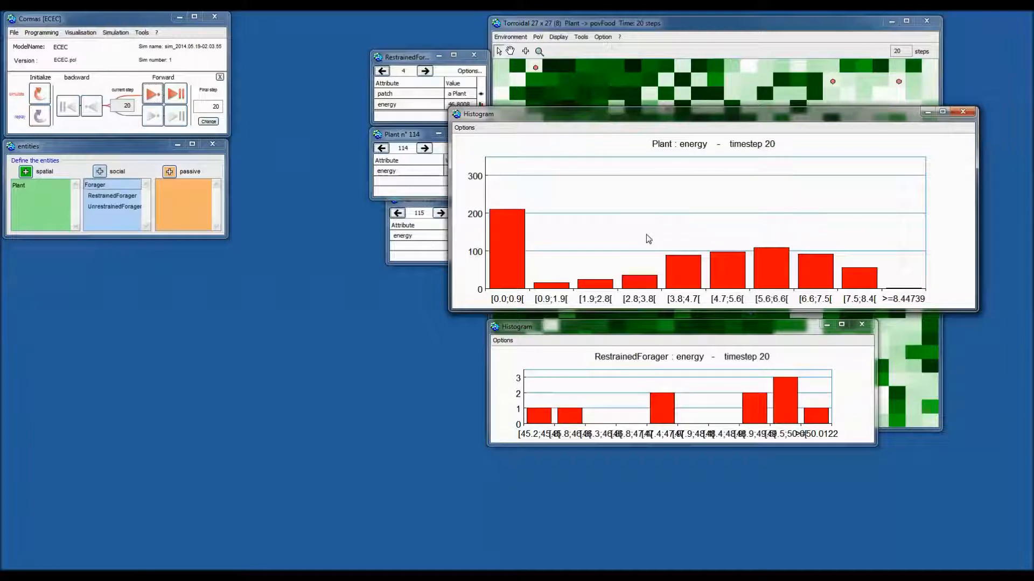
pyautogui.moveTo(625, 118); pyautogui.dragTo(626, 99)
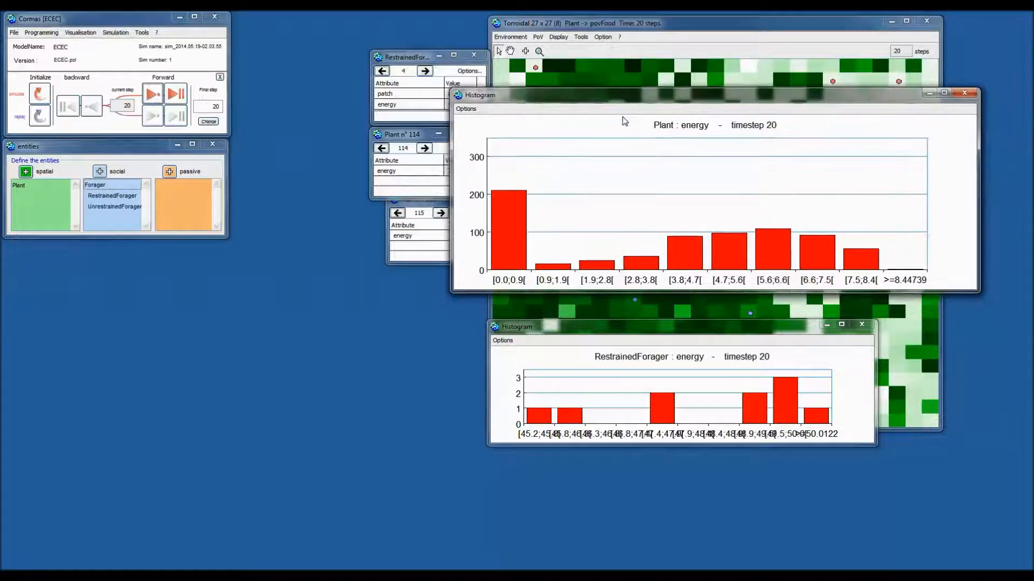
# Set the Plant energy histogram's Y unit to percentage and advance the simulation step by step to time step 27.
pyautogui.click(473, 110)
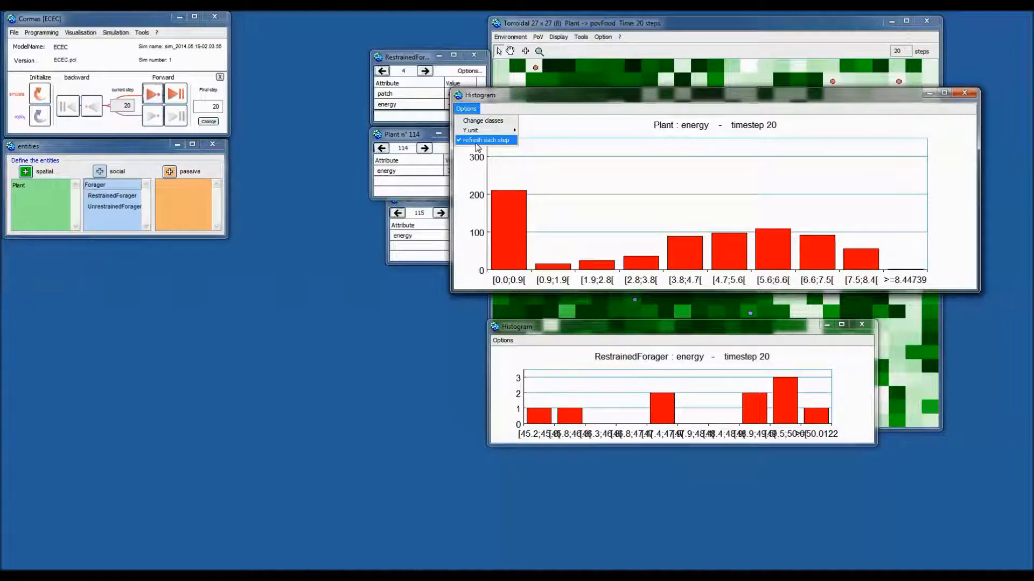
pyautogui.moveTo(489, 131)
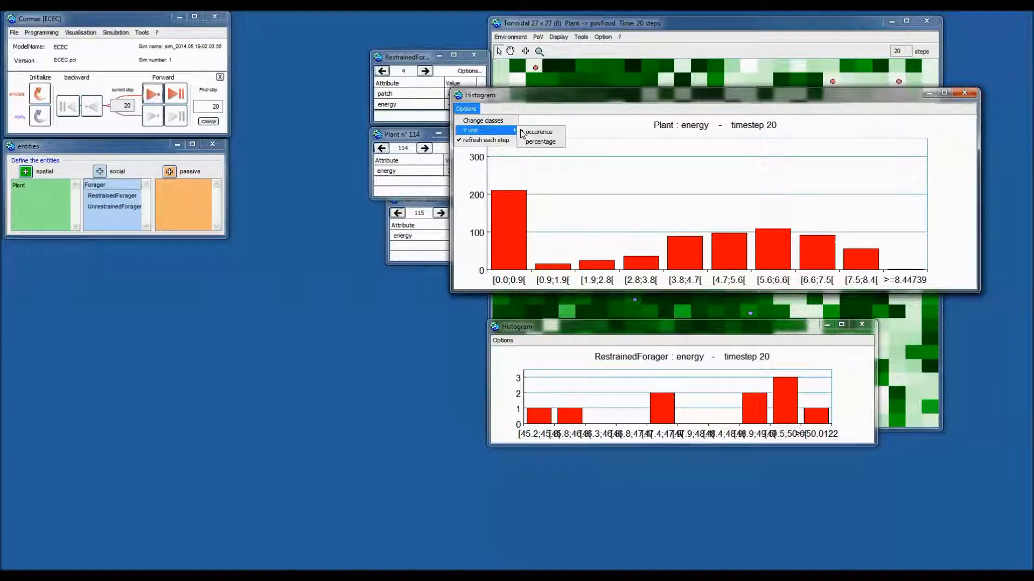
pyautogui.click(541, 142)
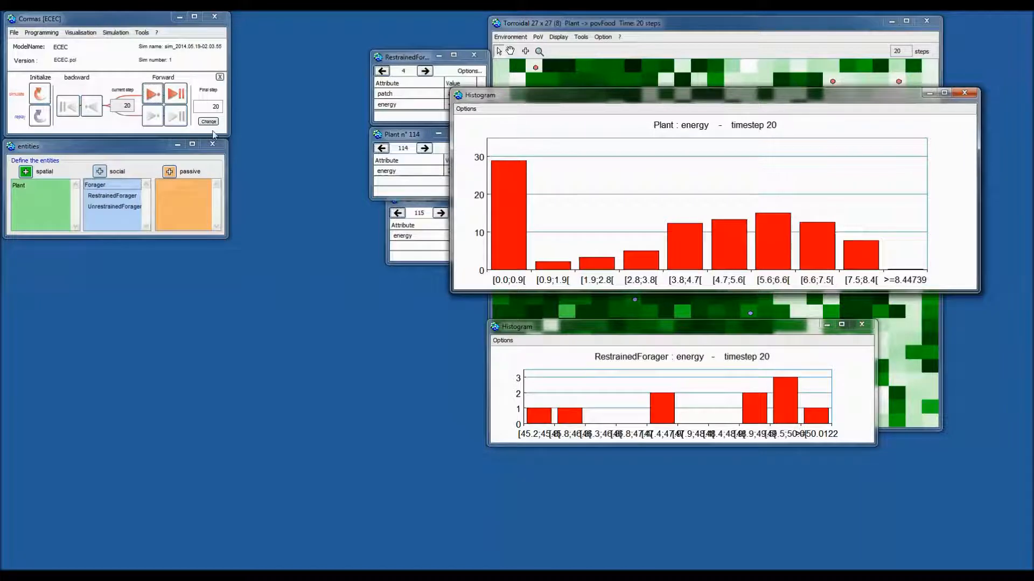
pyautogui.click(154, 95)
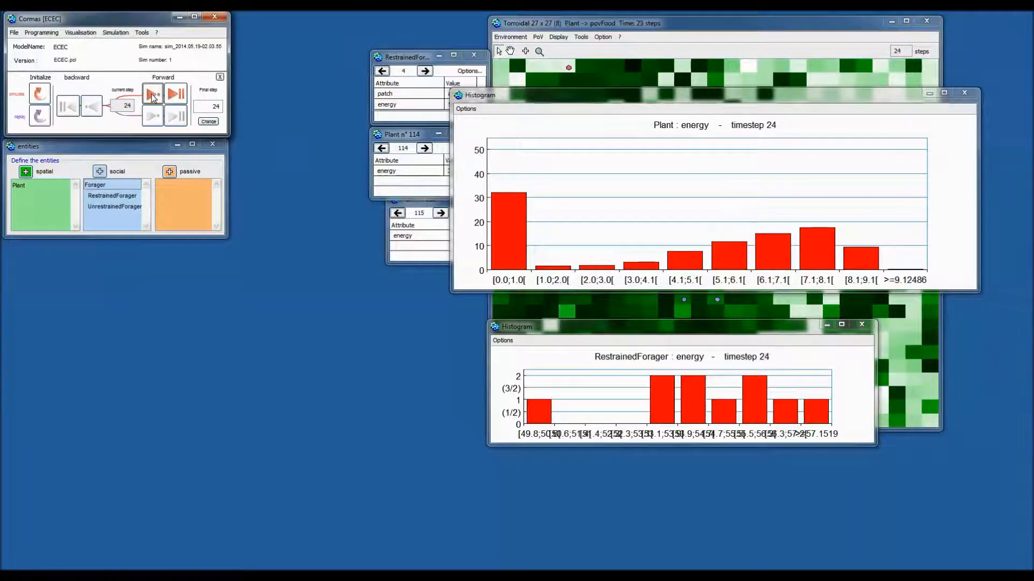
pyautogui.click(152, 95)
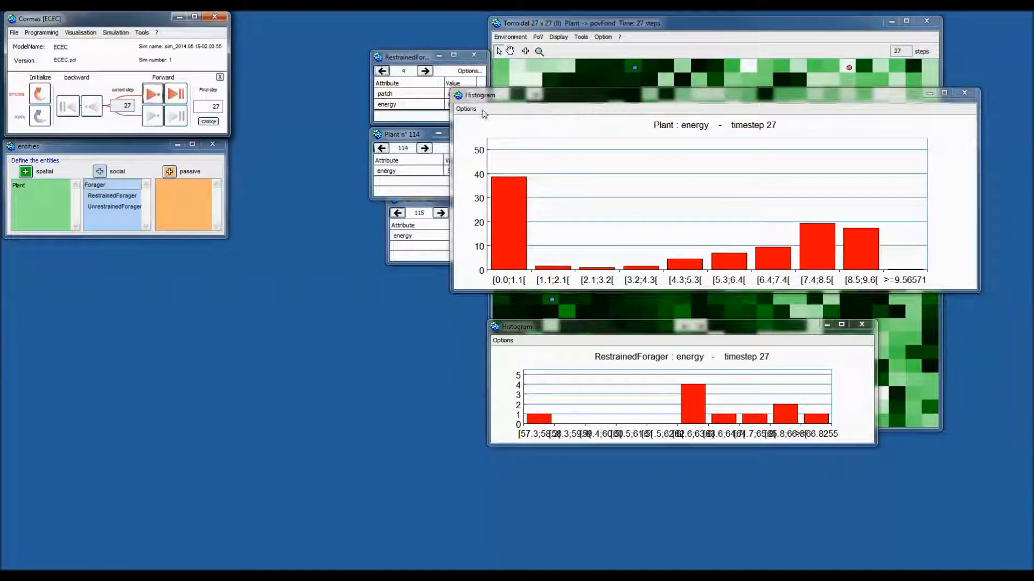
# Advance the simulation to time step 36 and set the Plant energy histogram's Y unit to occurrence.
pyautogui.click(154, 95)
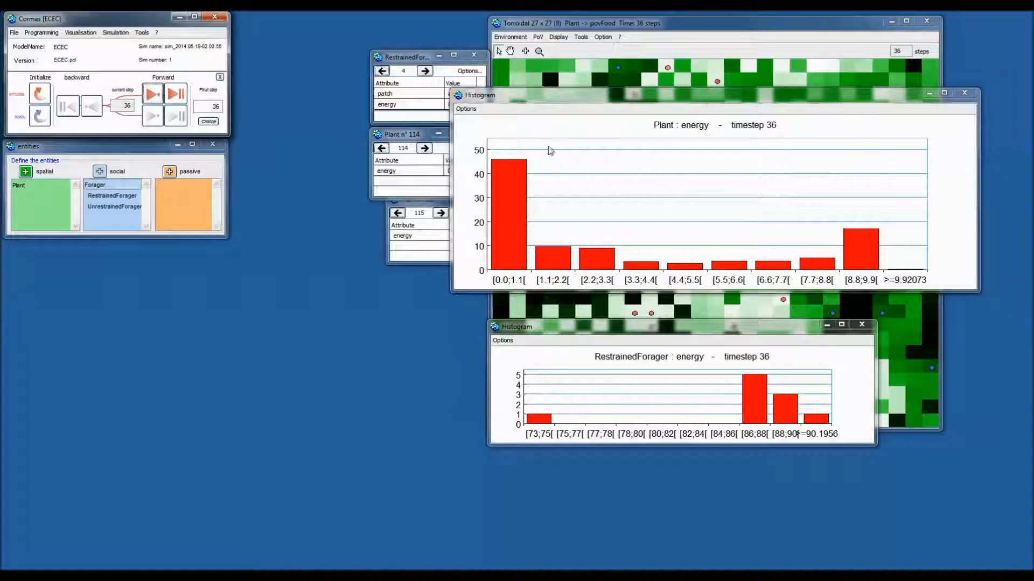
pyautogui.click(465, 108)
pyautogui.moveTo(483, 134)
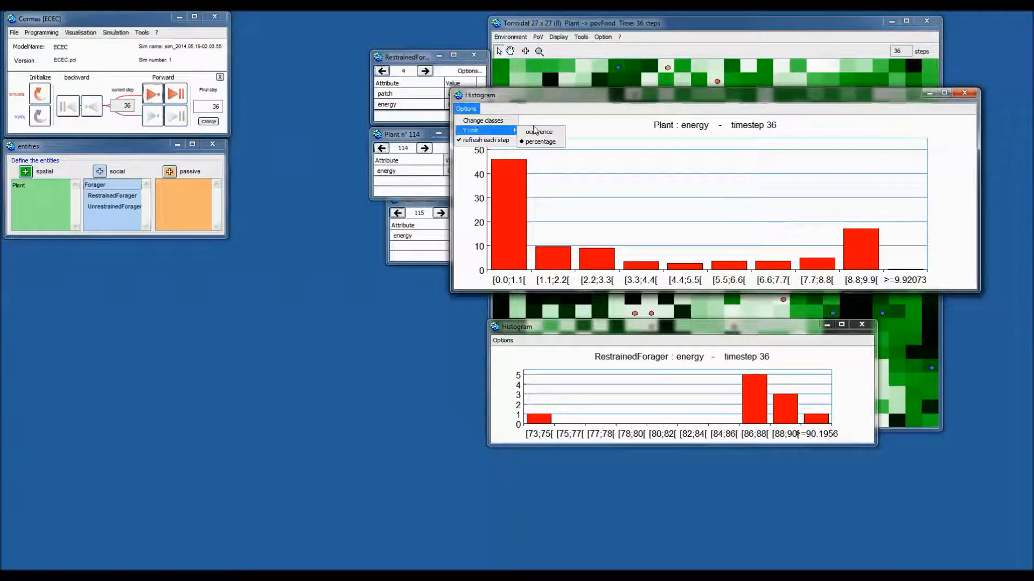
pyautogui.click(539, 132)
# Try to change the classes of the Plant energy histogram.
pyautogui.click(468, 110)
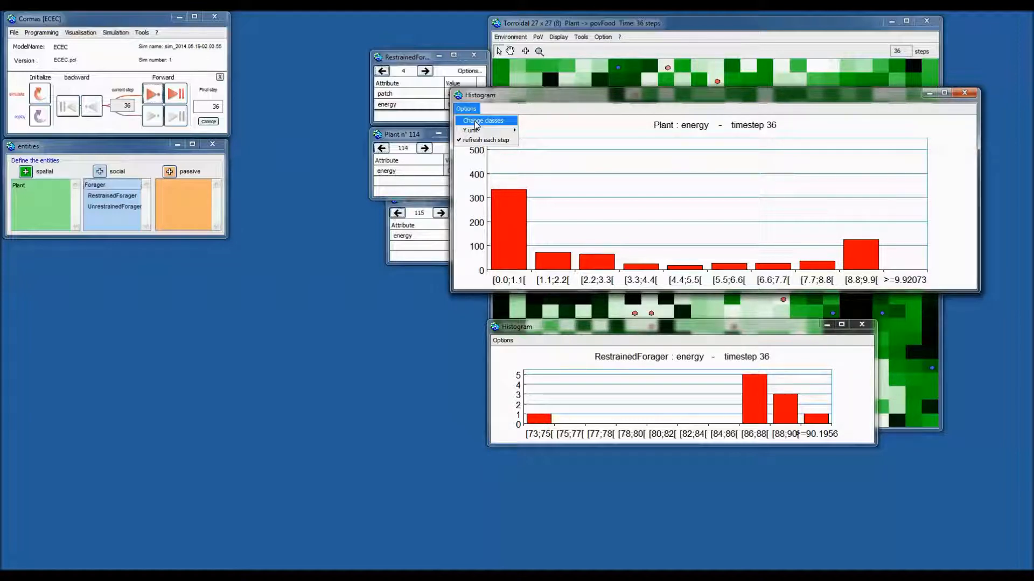
pyautogui.click(476, 120)
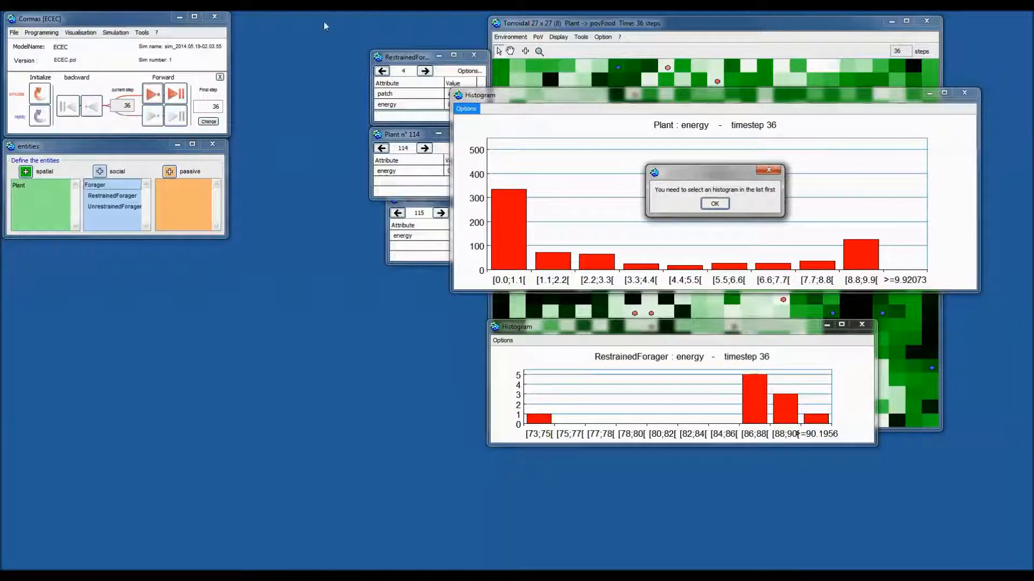
pyautogui.press('Return')
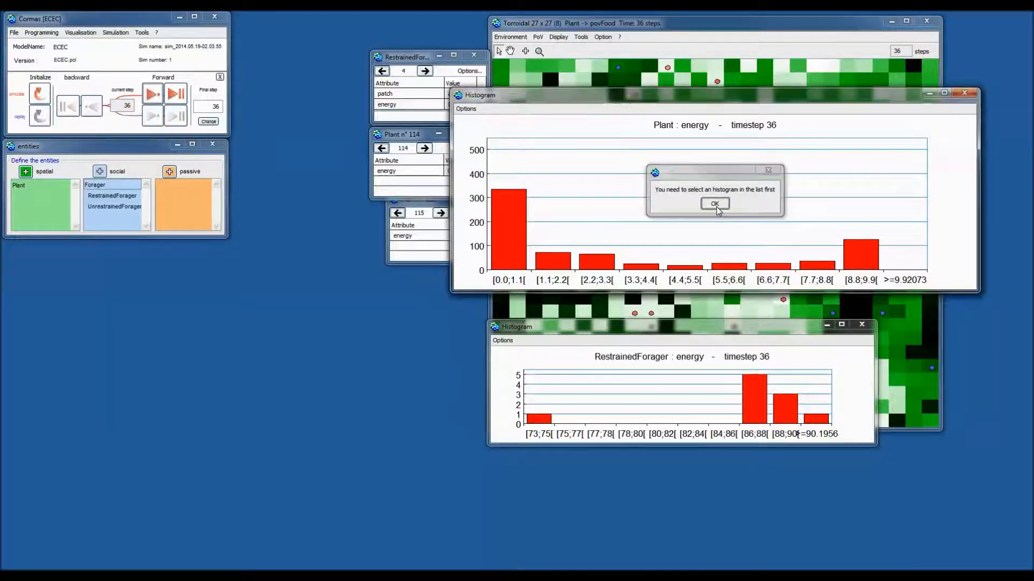
pyautogui.moveTo(97, 18); pyautogui.dragTo(620, 30)
pyautogui.click(608, 44)
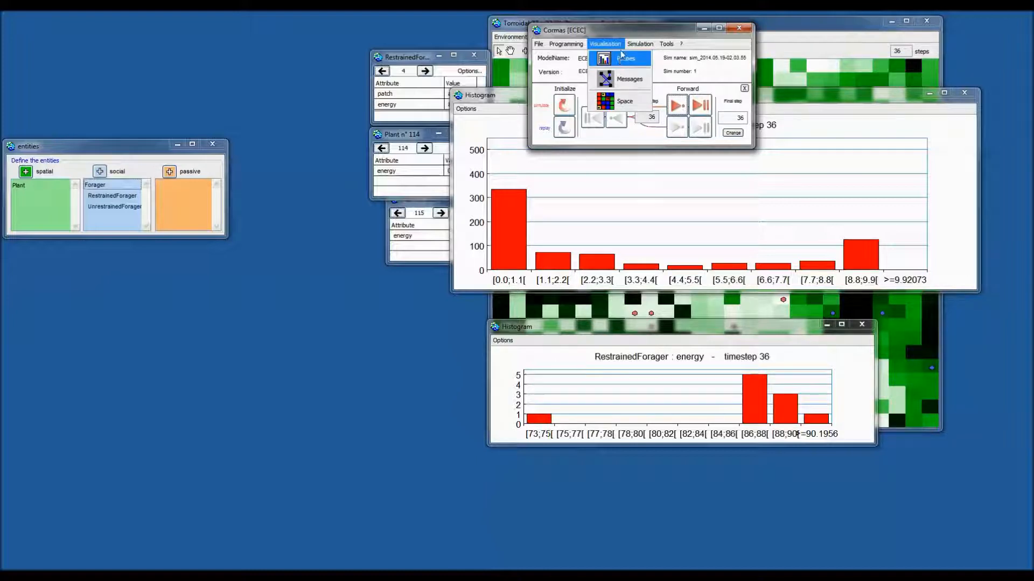
pyautogui.moveTo(590, 36); pyautogui.dragTo(106, 32)
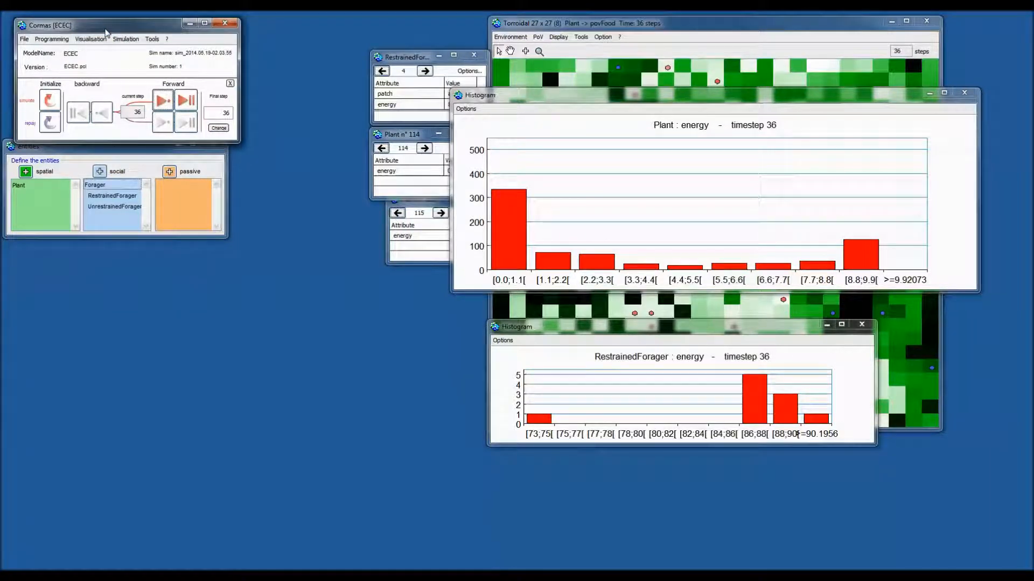
pyautogui.moveTo(107, 32); pyautogui.dragTo(100, 25)
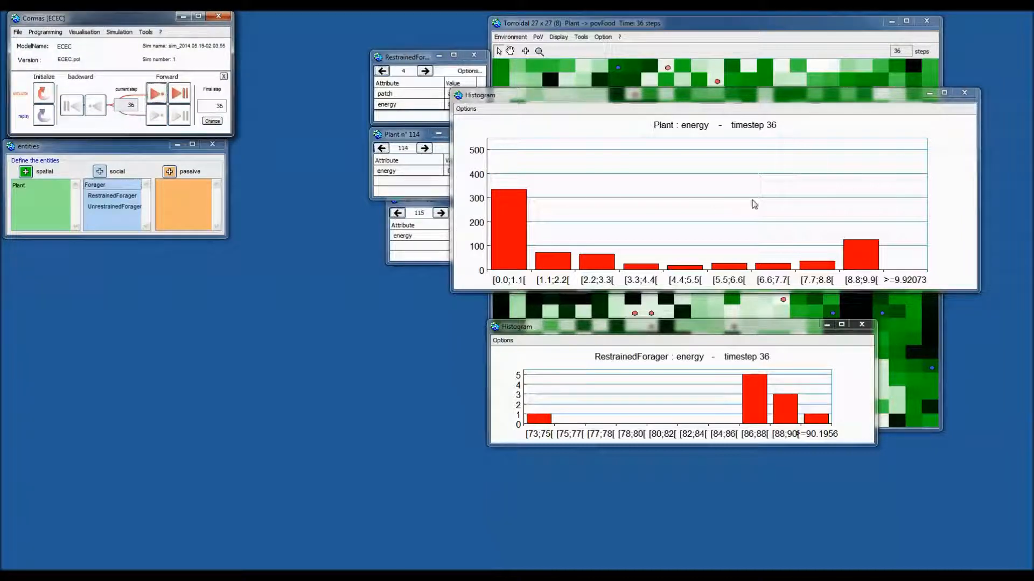
# Close the Plant and RestrainedForager energy histograms.
pyautogui.click(961, 94)
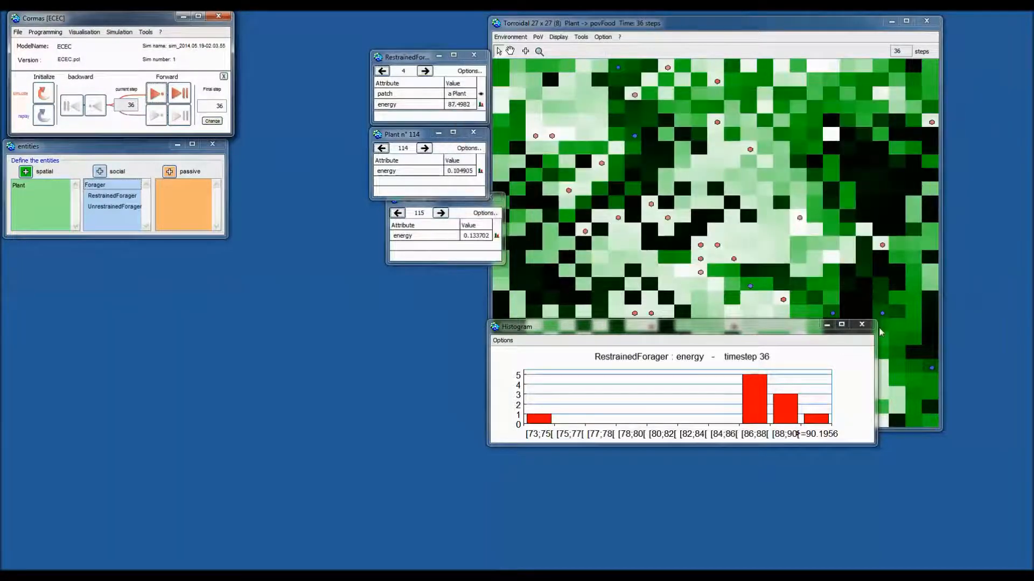
pyautogui.click(860, 325)
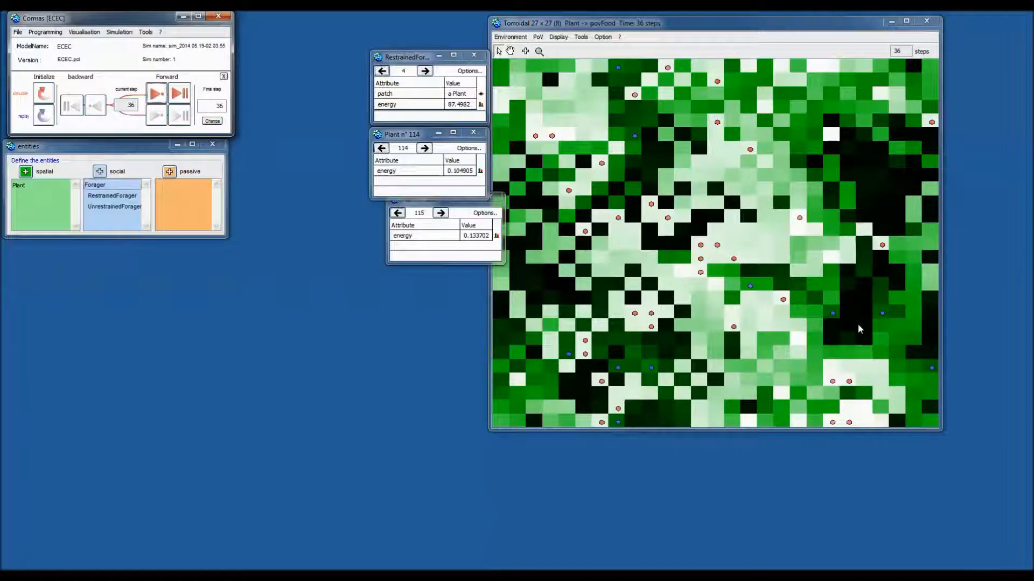
pyautogui.click(664, 362)
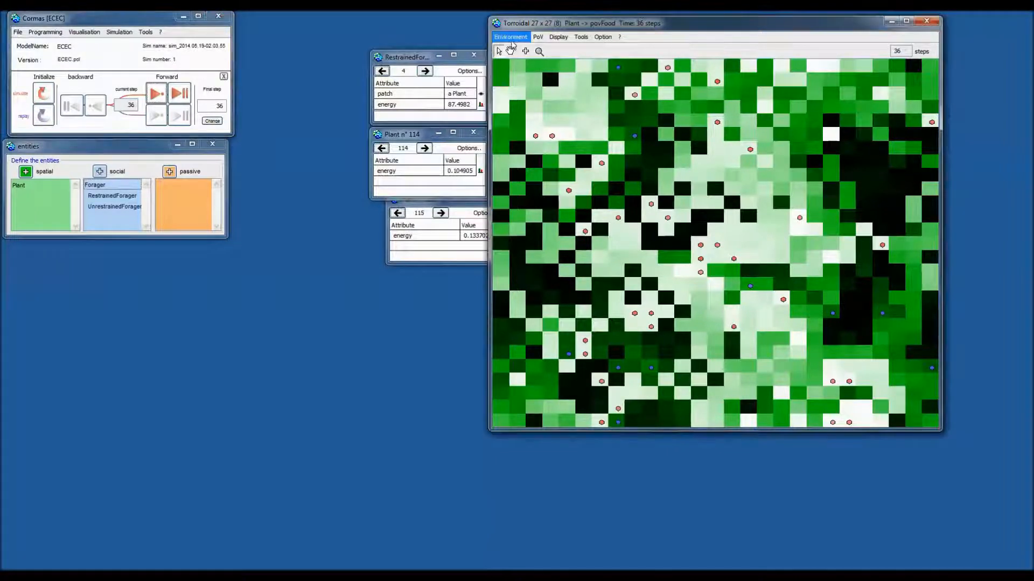
pyautogui.click(537, 37)
pyautogui.click(684, 40)
# Make the RestrainedForager inspector the only entity inspector.
pyautogui.click(471, 74)
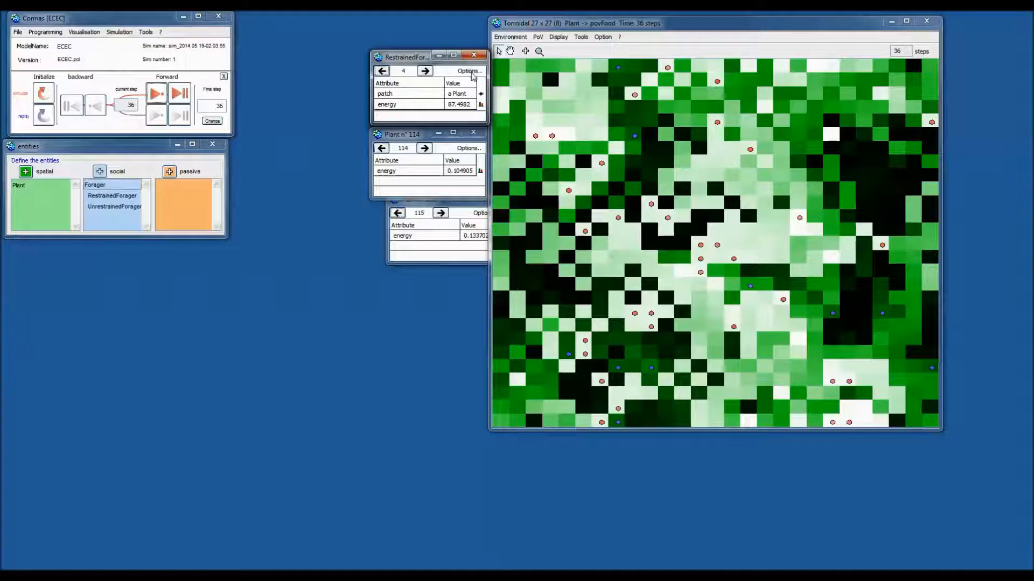
pyautogui.click(472, 72)
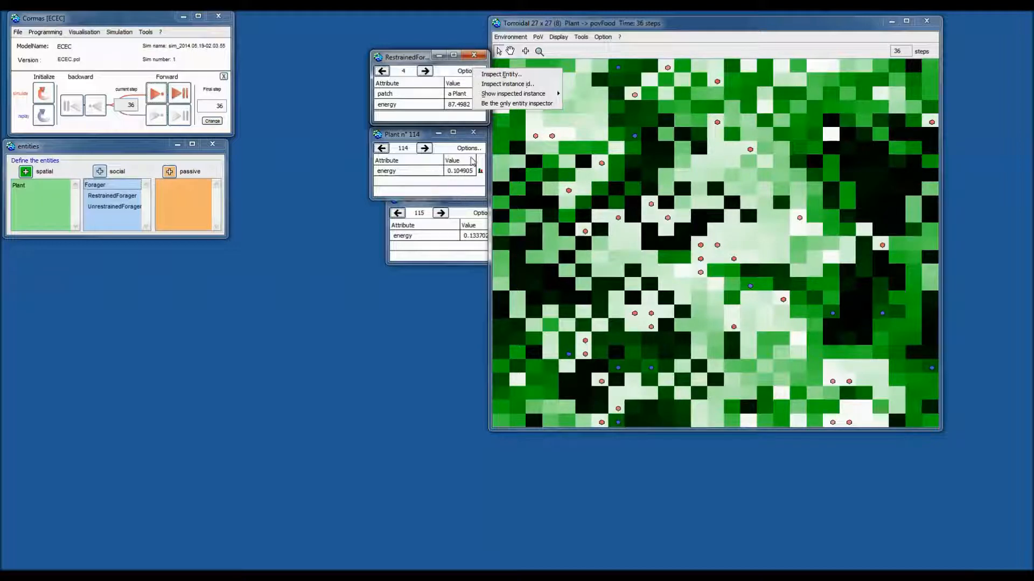
pyautogui.click(502, 104)
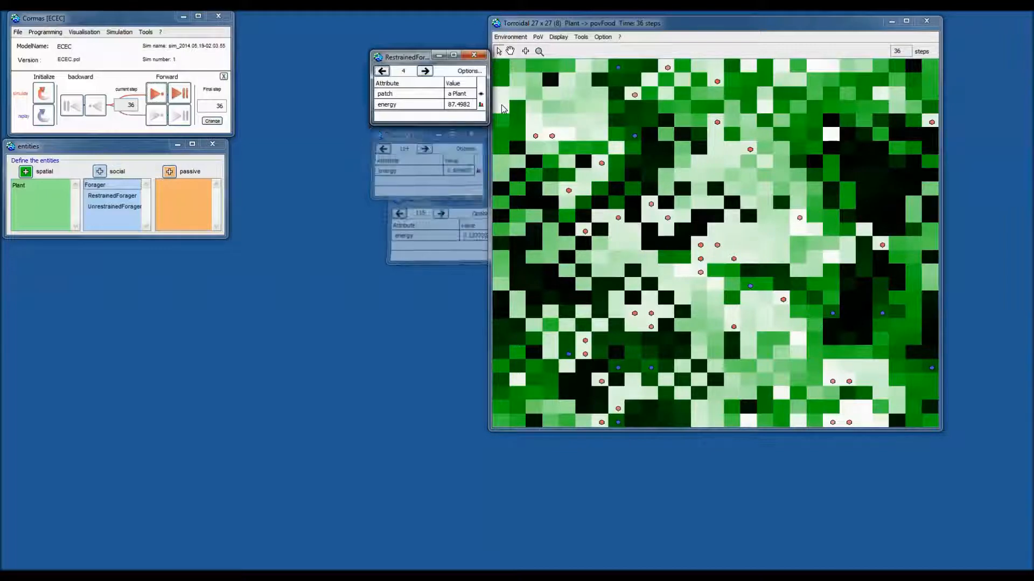
pyautogui.click(470, 71)
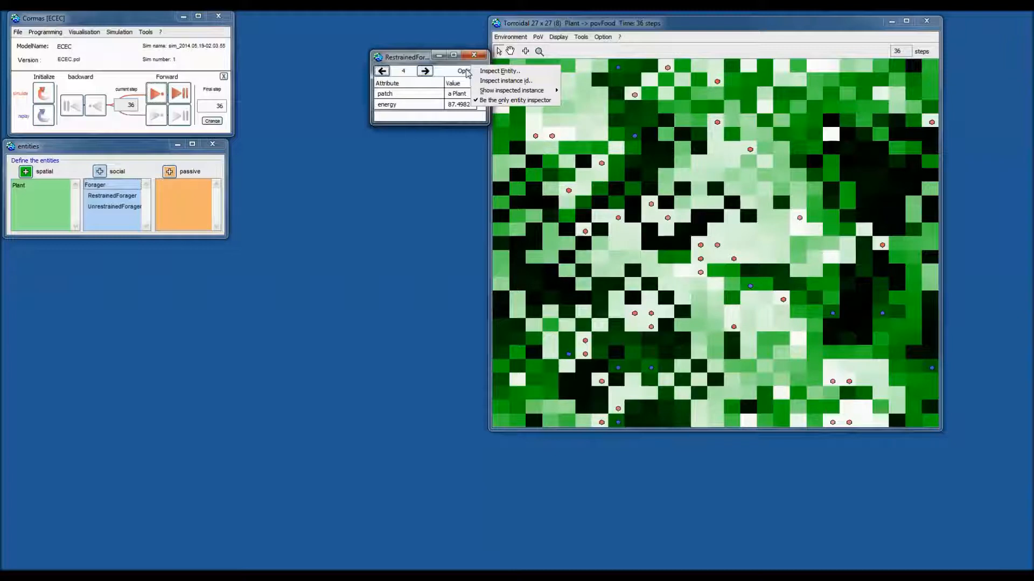
pyautogui.click(467, 73)
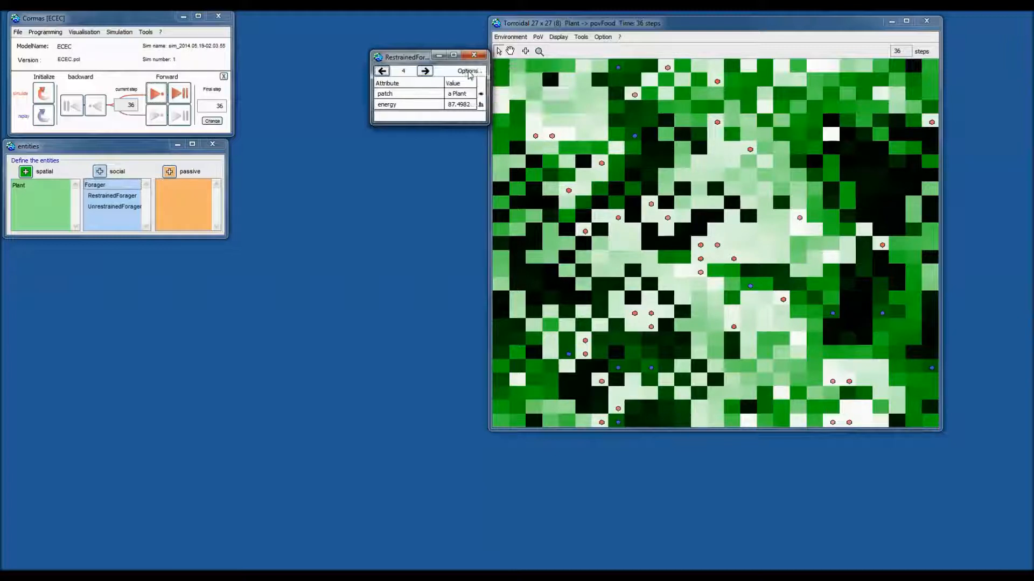
pyautogui.click(468, 73)
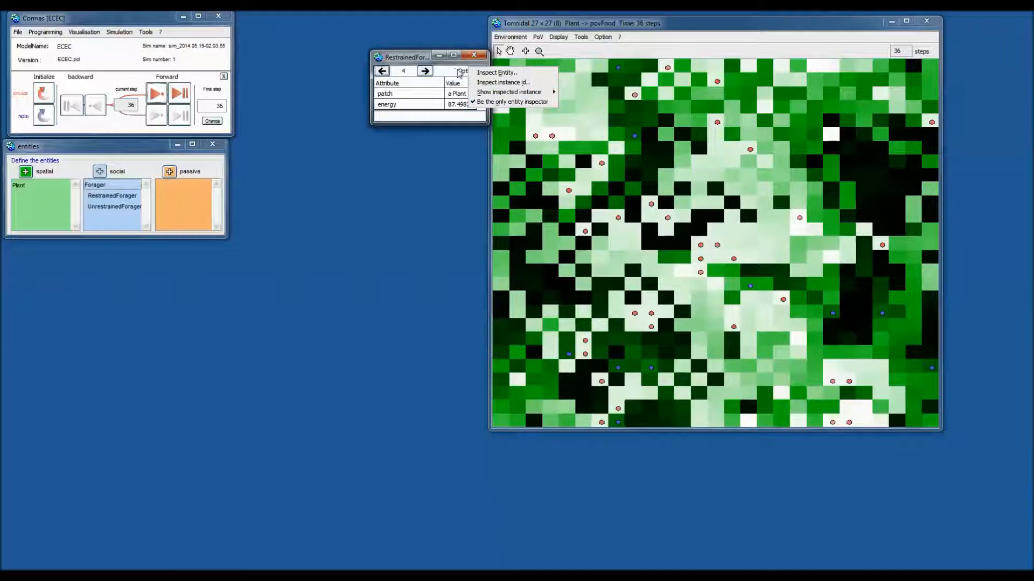
pyautogui.click(459, 73)
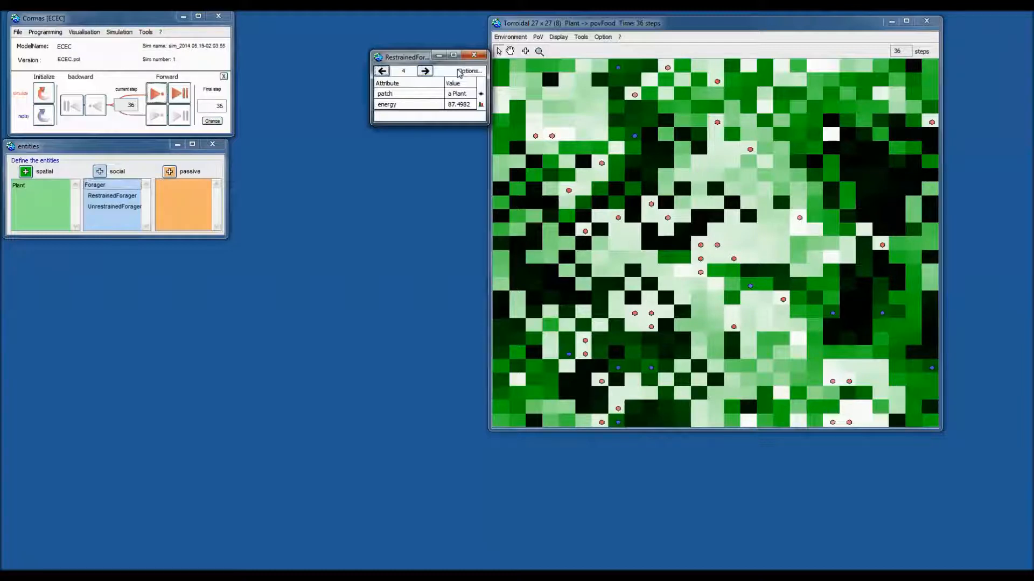
pyautogui.click(640, 29)
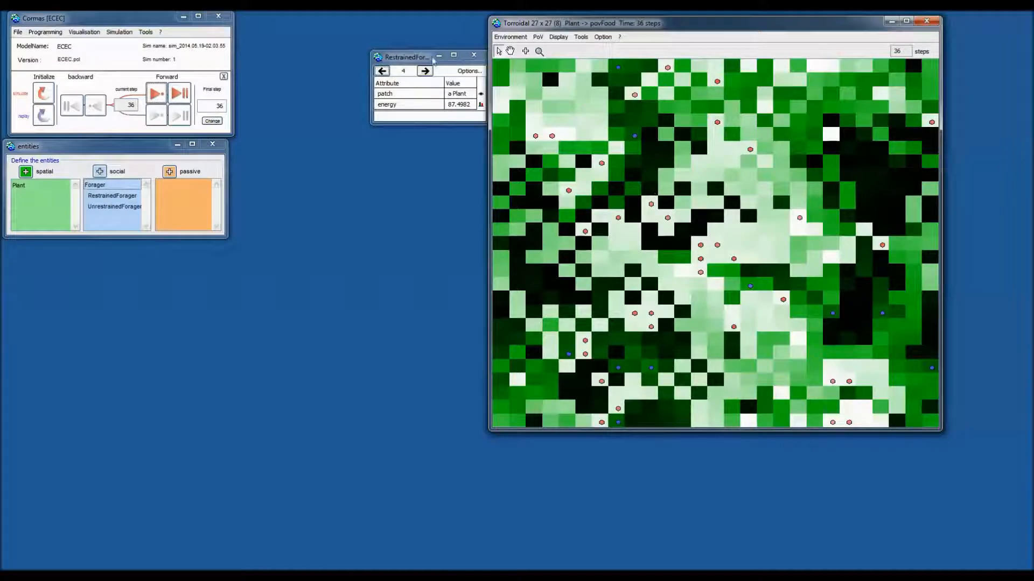
# Inspect plant 225 on the grid, then Plant_144 on the cell it shares with RestrainedForager_8, in the single inspector.
pyautogui.moveTo(415, 60); pyautogui.dragTo(410, 40)
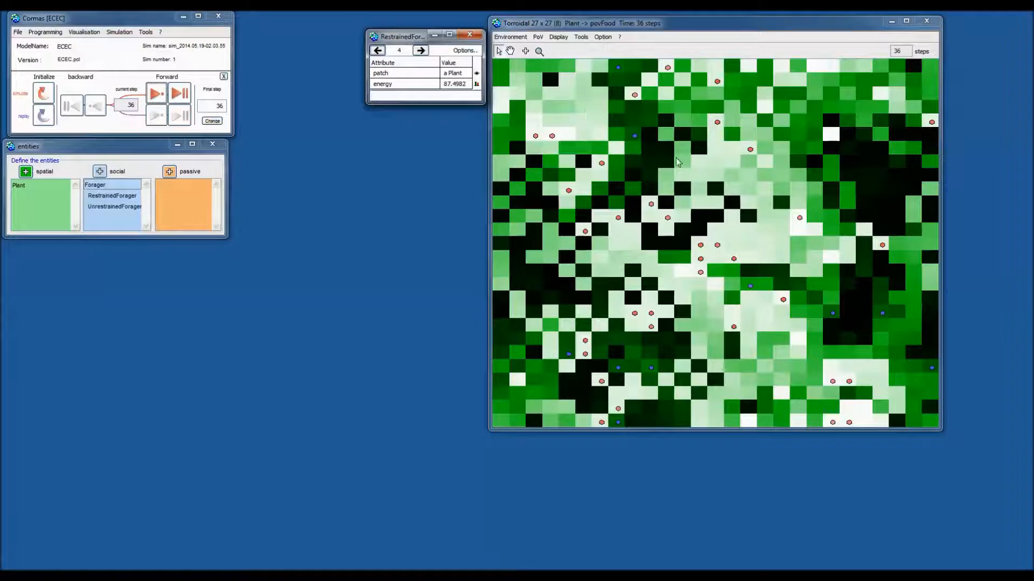
pyautogui.click(637, 183)
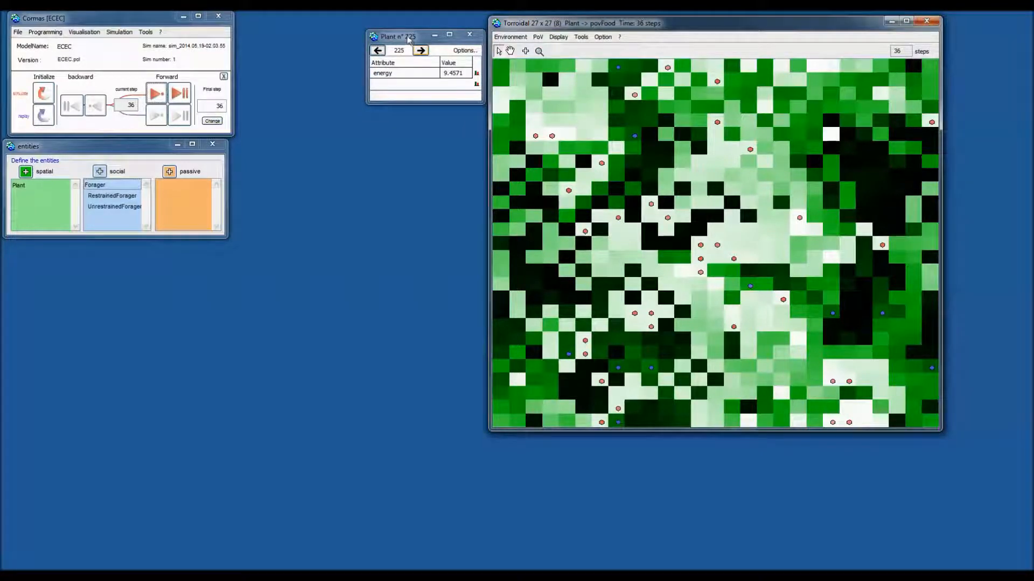
pyautogui.moveTo(407, 37); pyautogui.dragTo(410, 33)
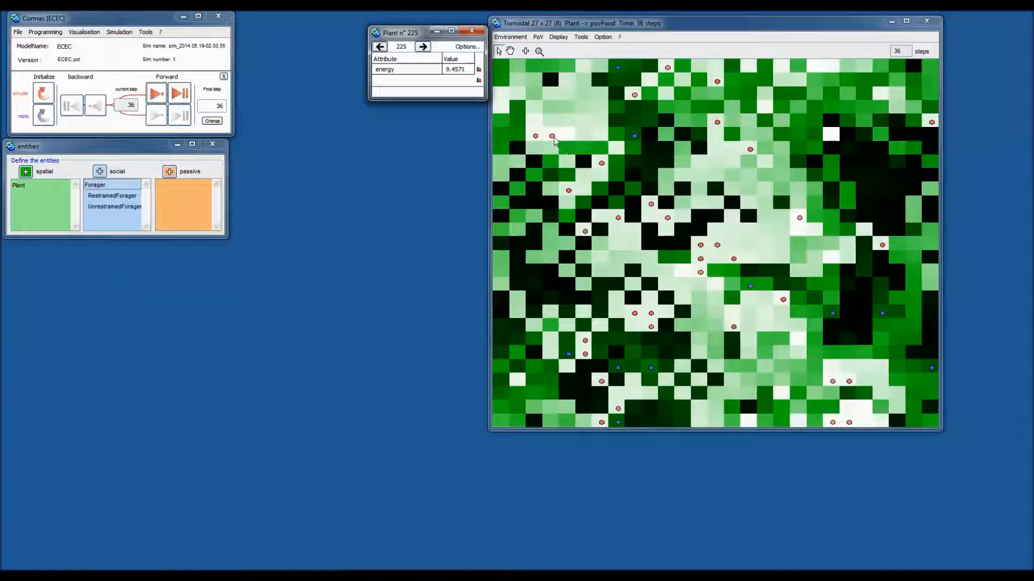
pyautogui.click(635, 140)
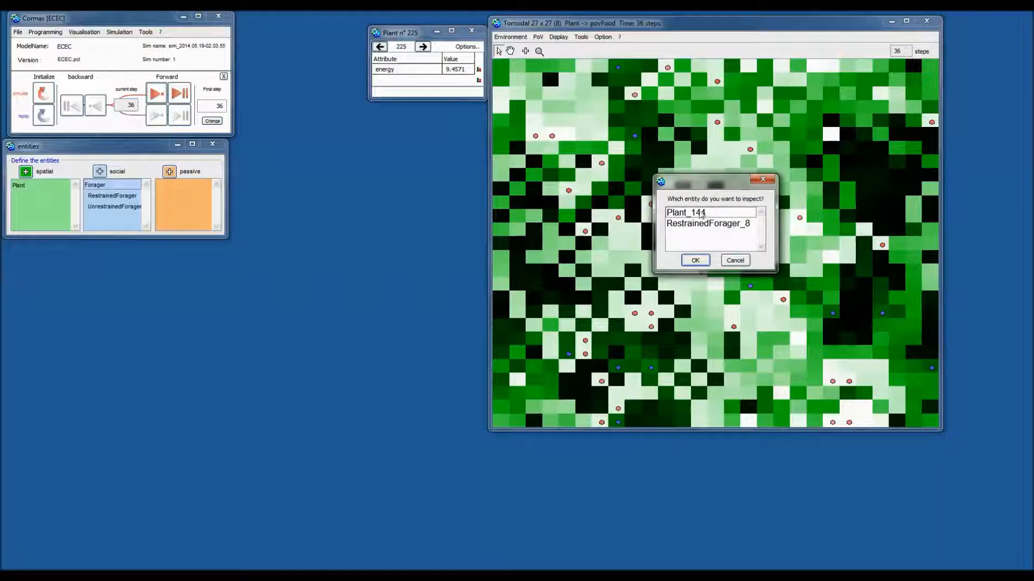
pyautogui.doubleClick(702, 216)
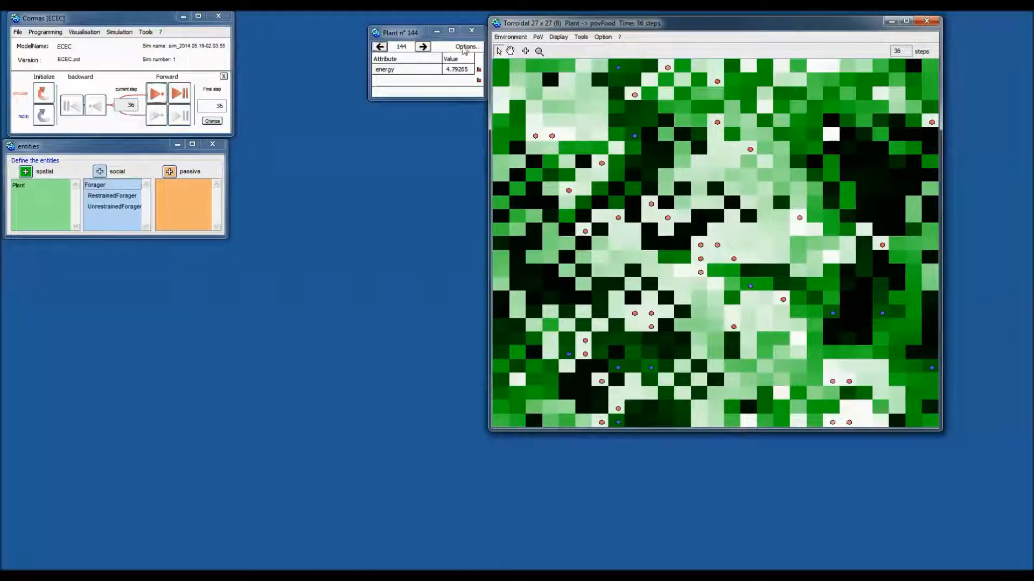
# Show the inspected plant on the grid with selection marks.
pyautogui.click(465, 47)
pyautogui.moveTo(546, 69)
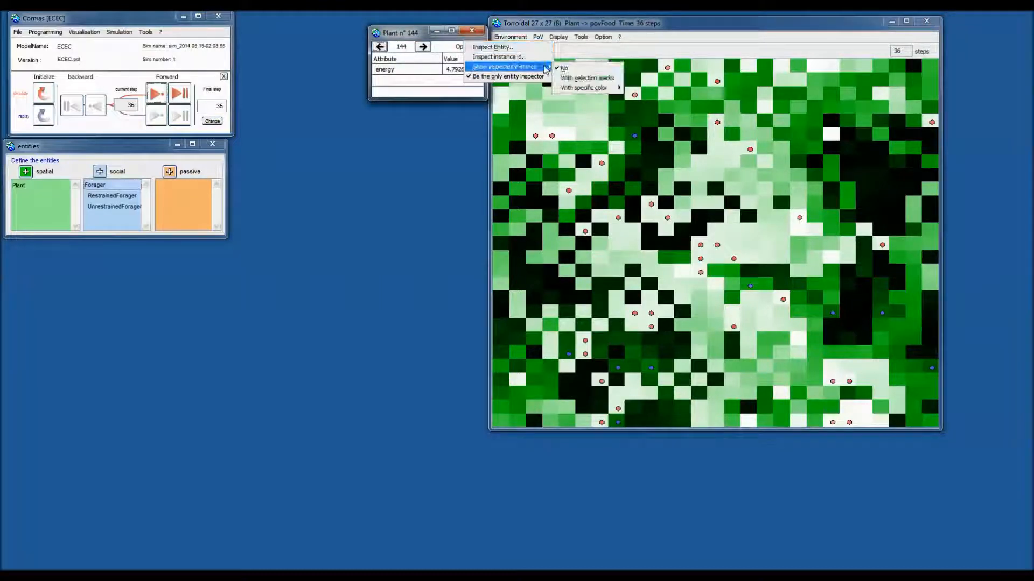
pyautogui.click(459, 48)
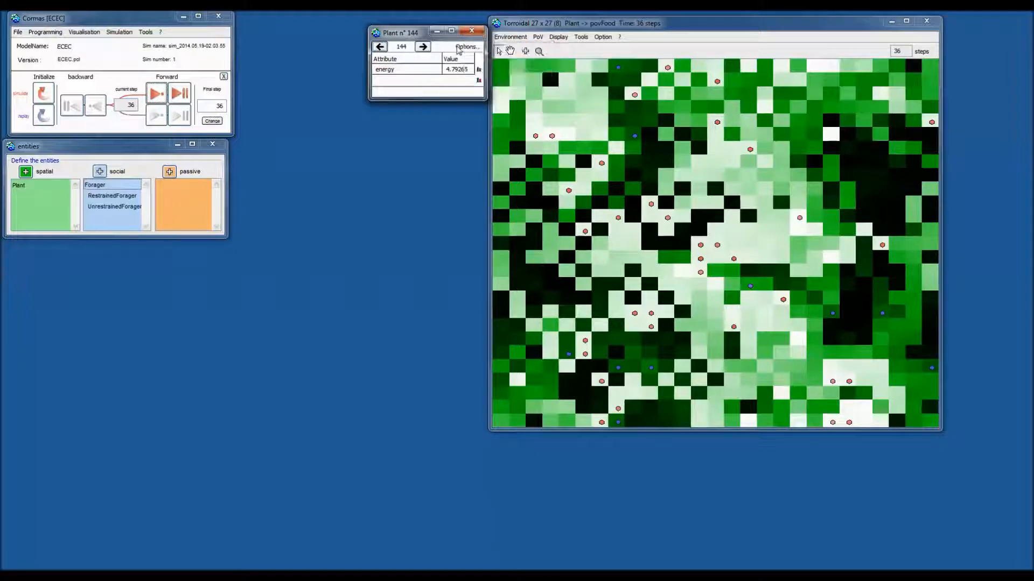
pyautogui.click(462, 48)
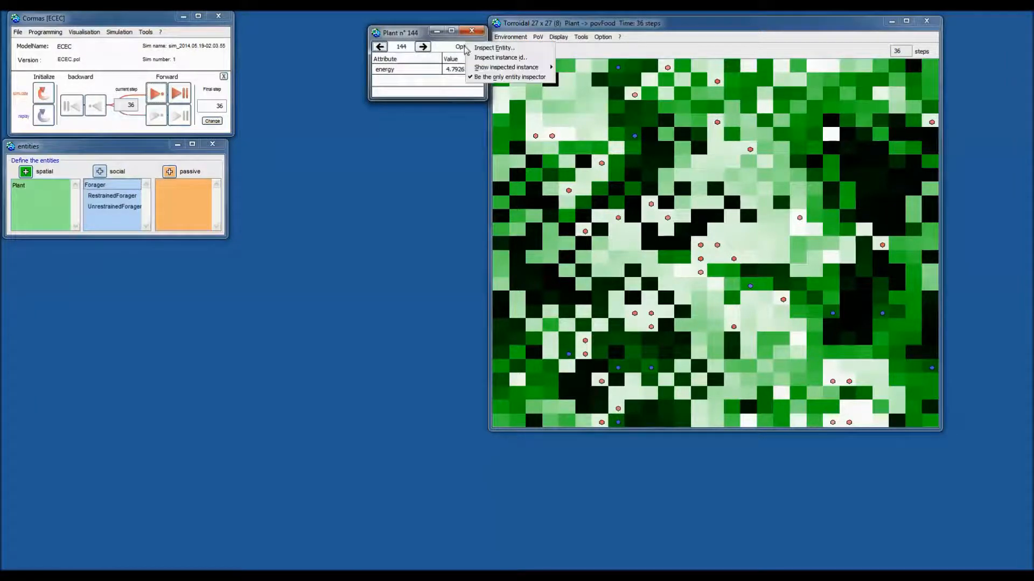
pyautogui.moveTo(533, 66)
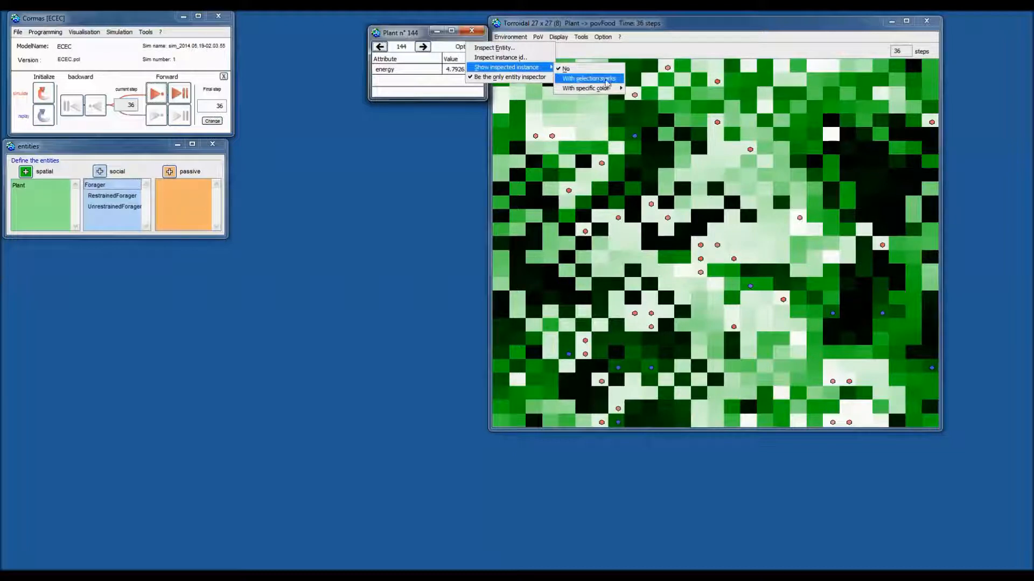
pyautogui.click(606, 84)
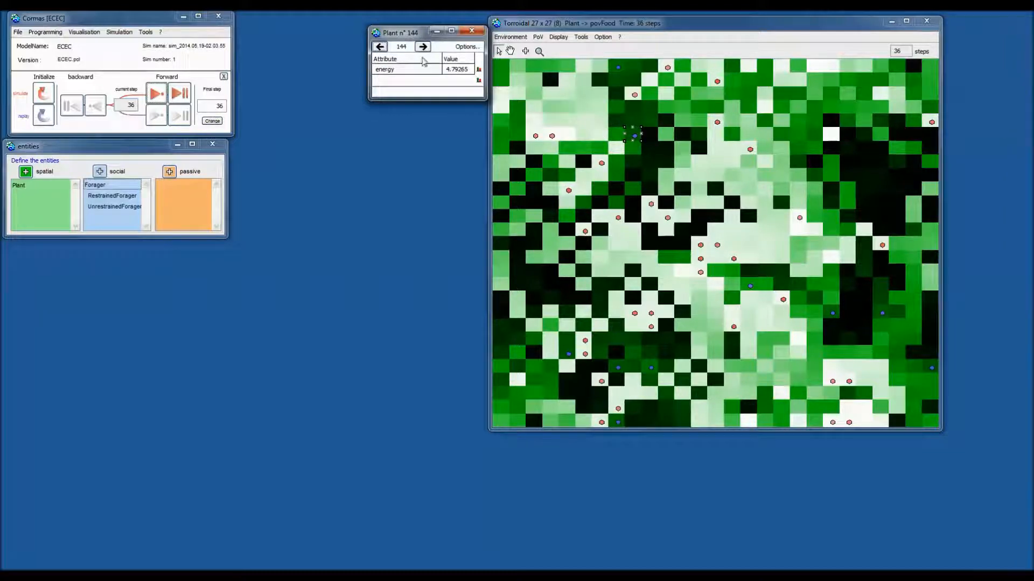
# Place the Plant inspector over the spatial grid and browse forward through the ten plants following number 144.
pyautogui.moveTo(424, 49); pyautogui.dragTo(544, 57)
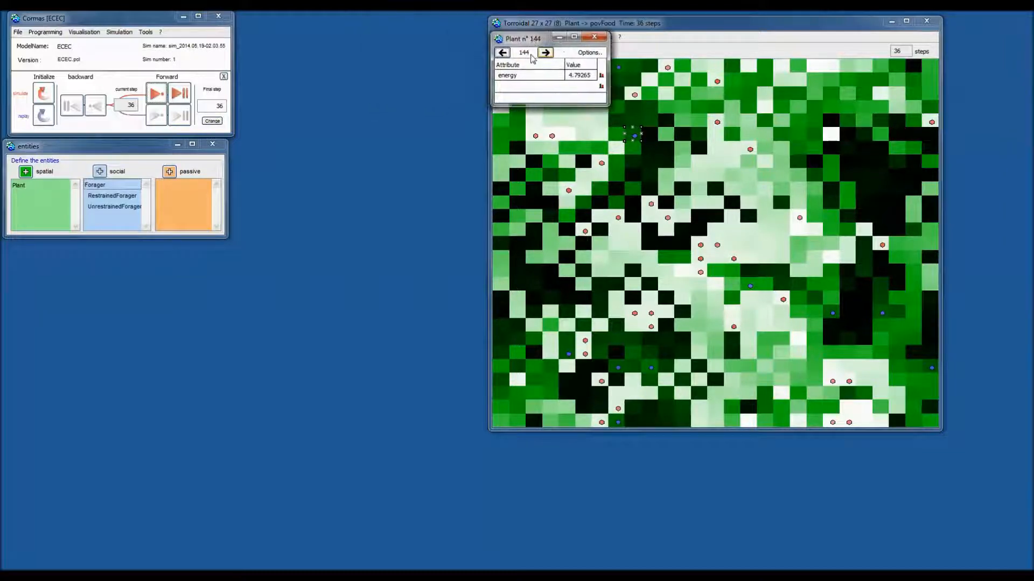
pyautogui.click(545, 52)
pyautogui.click(545, 53)
pyautogui.click(544, 53)
pyautogui.click(545, 53)
pyautogui.click(545, 53)
pyautogui.click(545, 56)
pyautogui.click(545, 56)
pyautogui.click(545, 56)
pyautogui.click(544, 55)
pyautogui.click(545, 56)
# Browse back through the plant instances one at a time to plant 142.
pyautogui.click(506, 55)
pyautogui.click(503, 53)
pyautogui.click(503, 53)
pyautogui.click(502, 53)
pyautogui.click(503, 53)
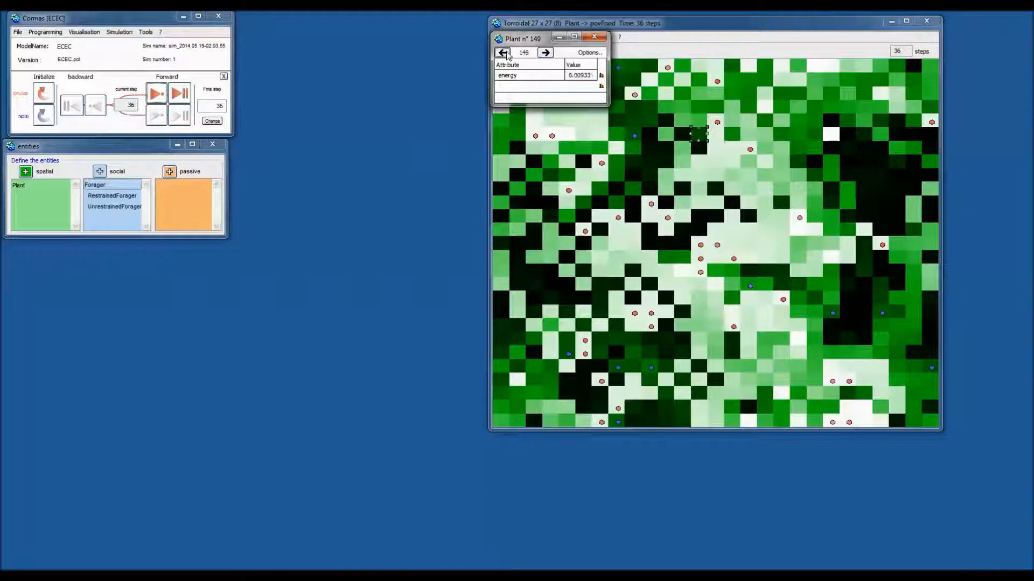
pyautogui.click(505, 53)
pyautogui.click(505, 53)
pyautogui.click(505, 53)
pyautogui.click(504, 53)
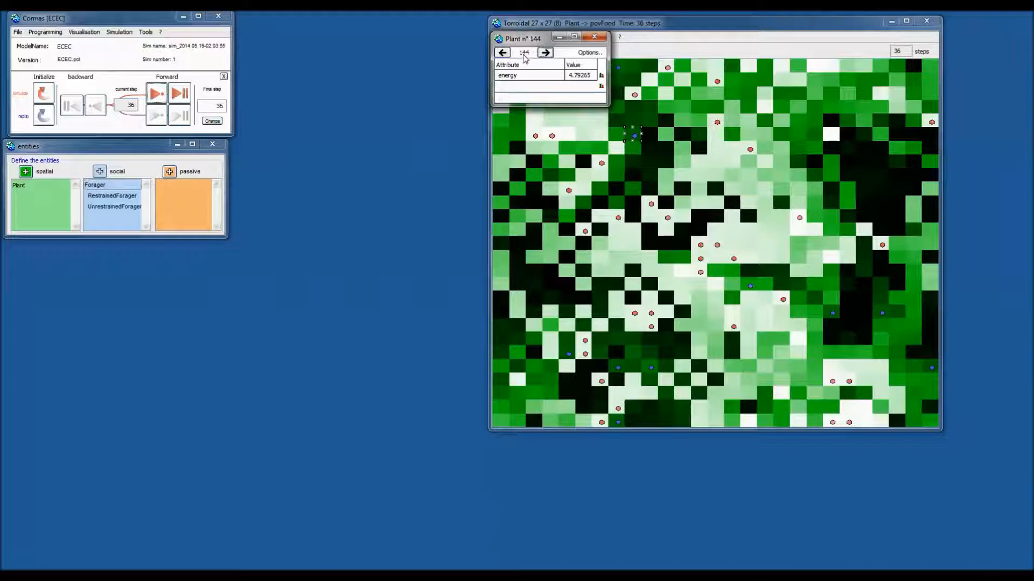
pyautogui.click(505, 54)
pyautogui.click(505, 53)
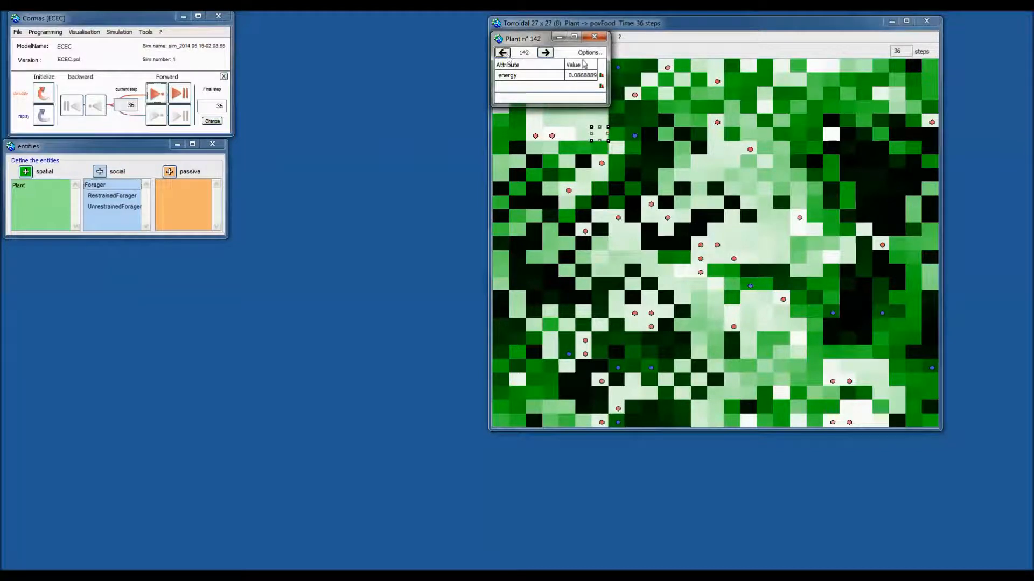
# Inspect the plant instance with id 250 in the entity inspector.
pyautogui.click(596, 52)
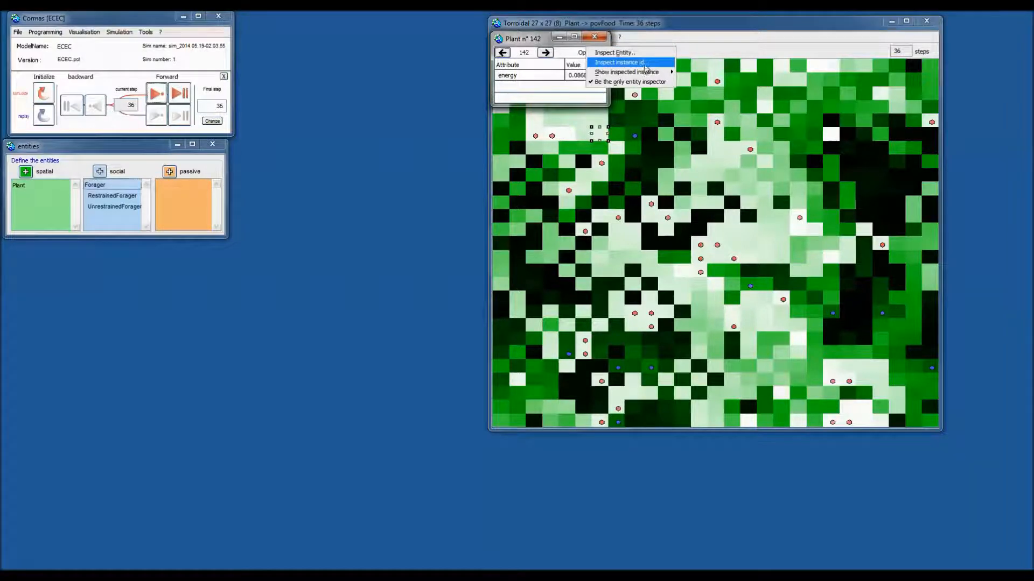
pyautogui.click(646, 63)
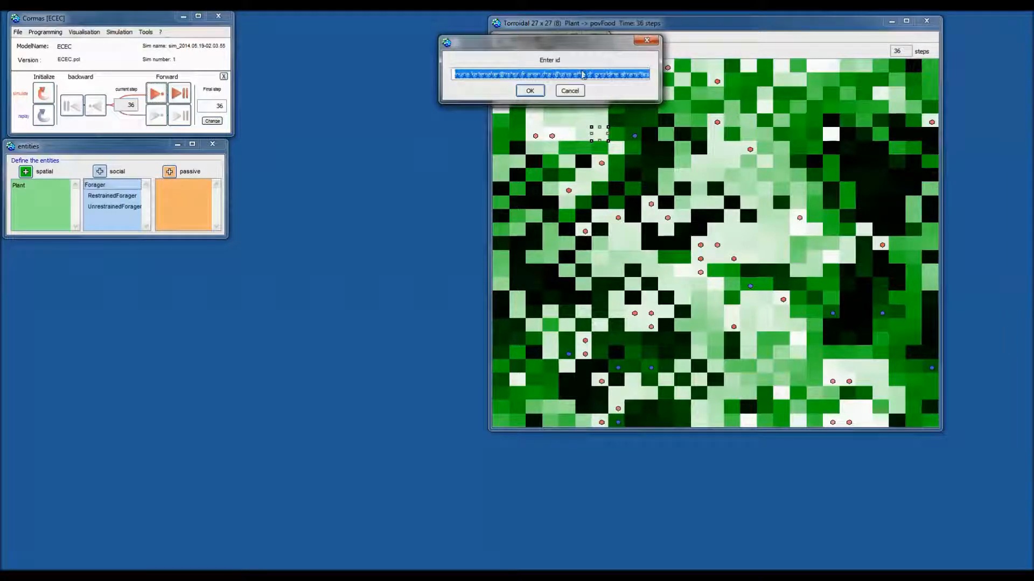
pyautogui.write('250')
pyautogui.press('Return')
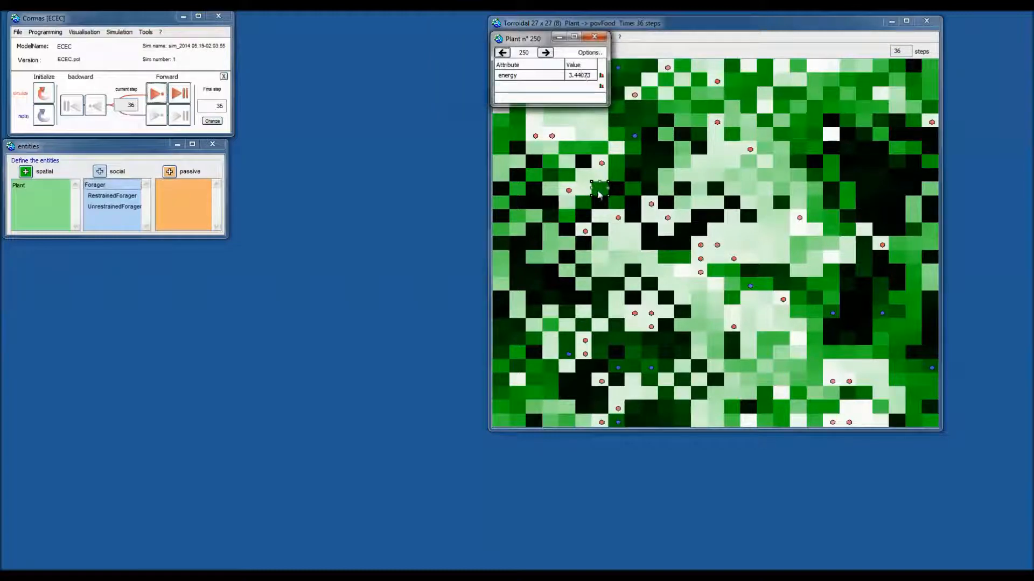
# Switch the inspector to the RestrainedForager entity and place its window beside the spatial grid.
pyautogui.click(596, 52)
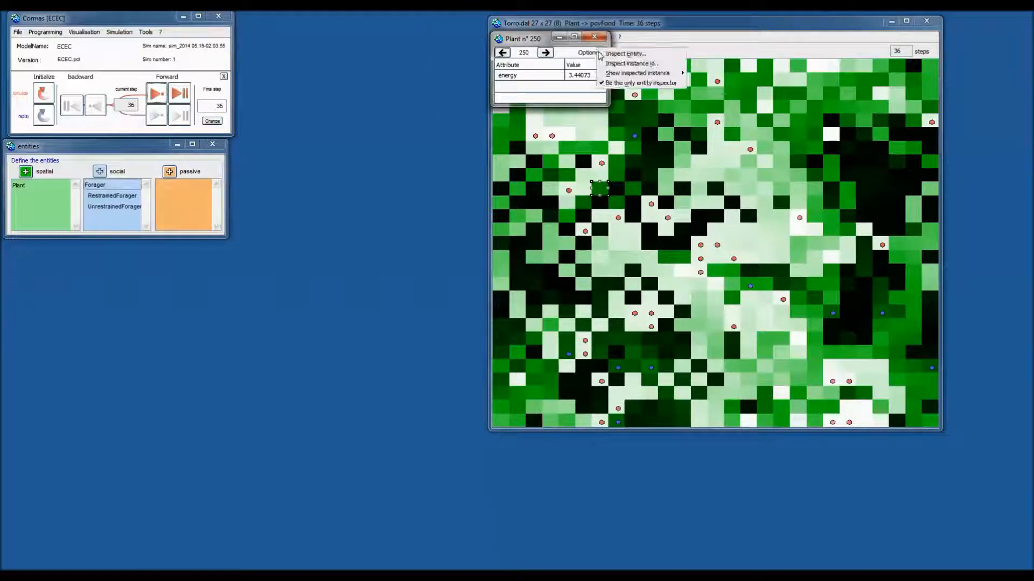
pyautogui.click(632, 54)
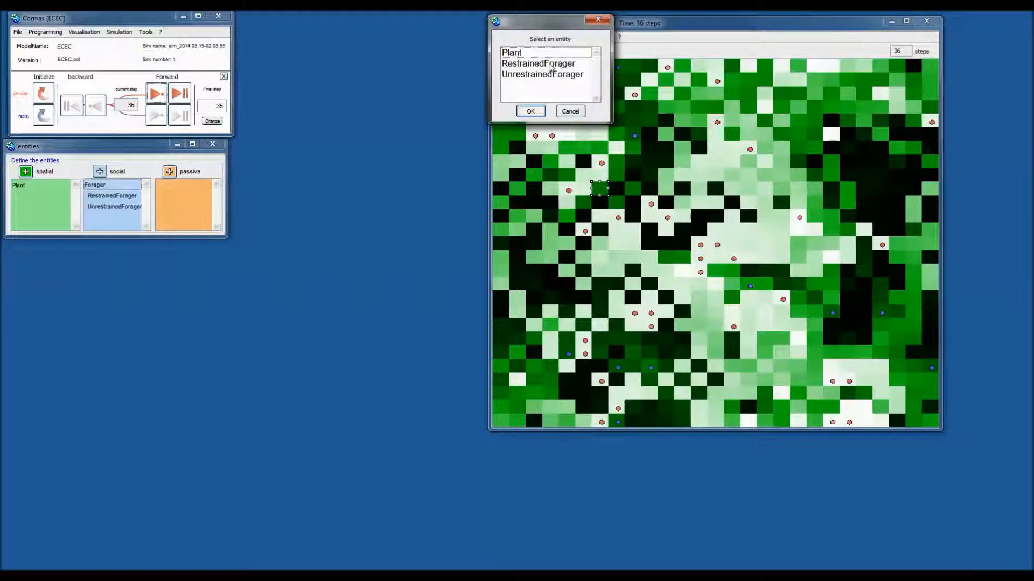
pyautogui.click(550, 67)
pyautogui.click(530, 112)
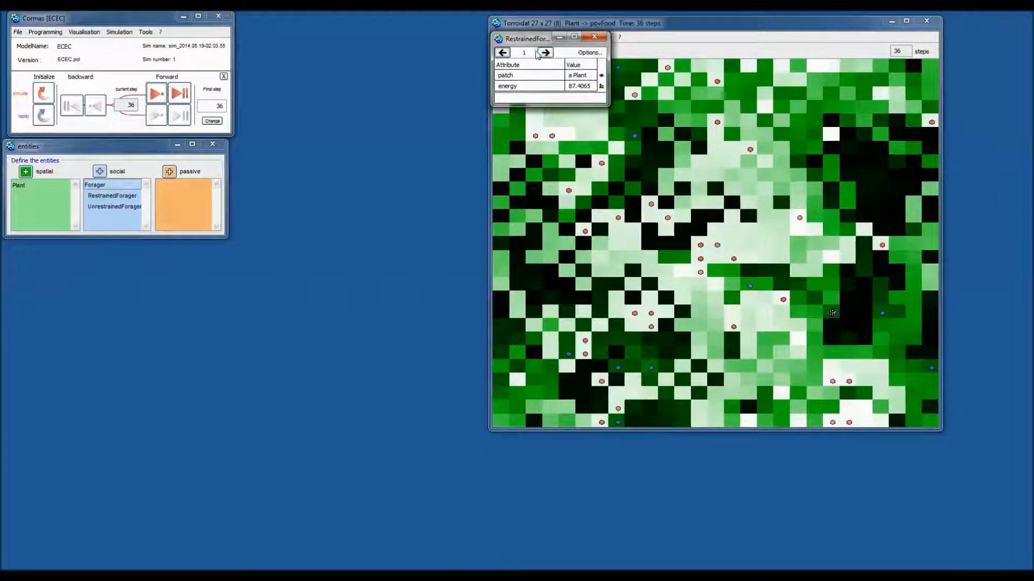
pyautogui.moveTo(527, 40); pyautogui.dragTo(404, 37)
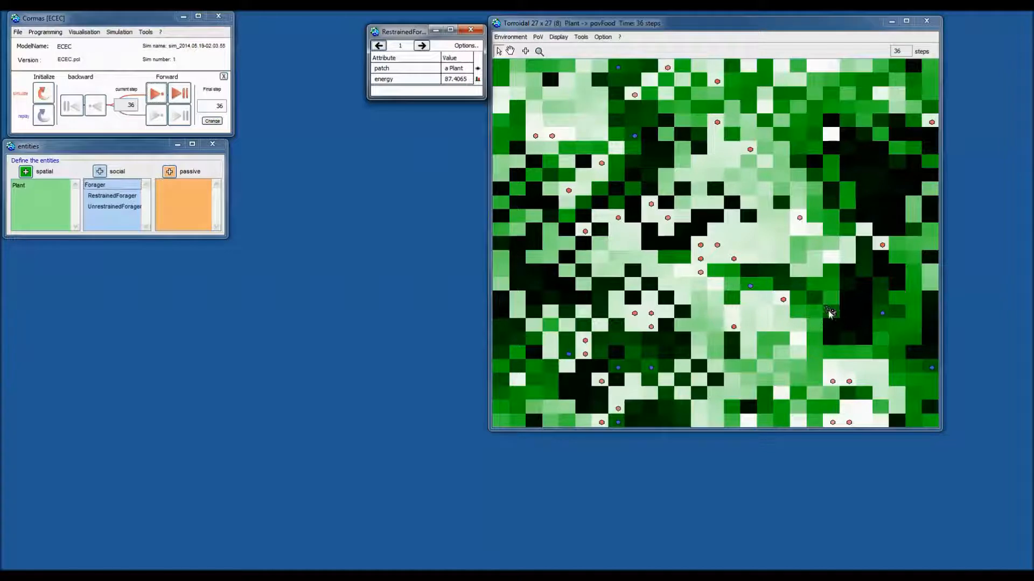
# Browse forward through the restrained foragers one at a time to number 7.
pyautogui.click(423, 47)
pyautogui.click(422, 47)
pyautogui.click(422, 47)
pyautogui.click(422, 47)
pyautogui.click(423, 47)
pyautogui.click(422, 47)
# Define yellow as the specific color for showing the inspected instance on the grid.
pyautogui.click(462, 47)
pyautogui.moveTo(533, 70)
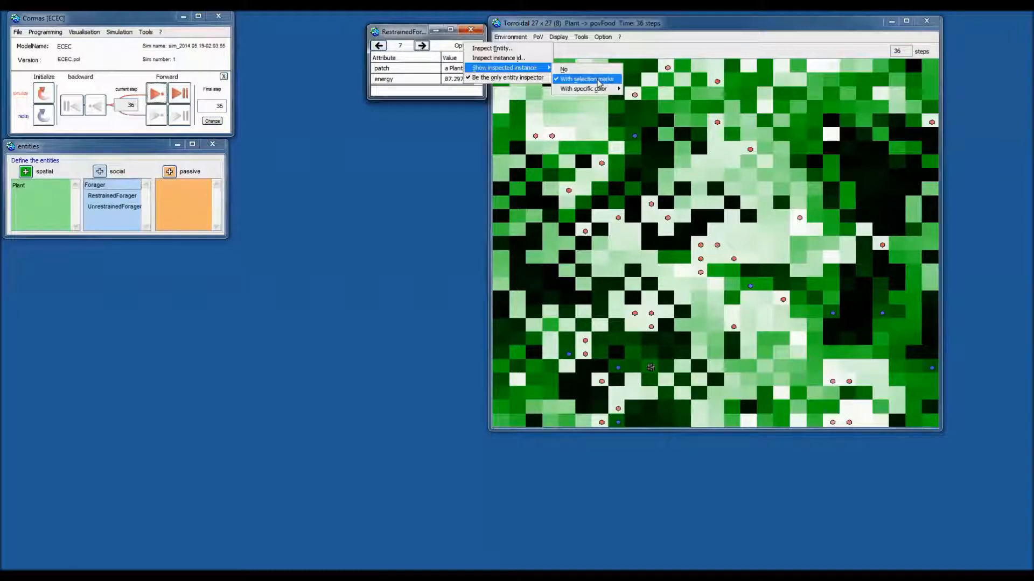
pyautogui.moveTo(596, 94)
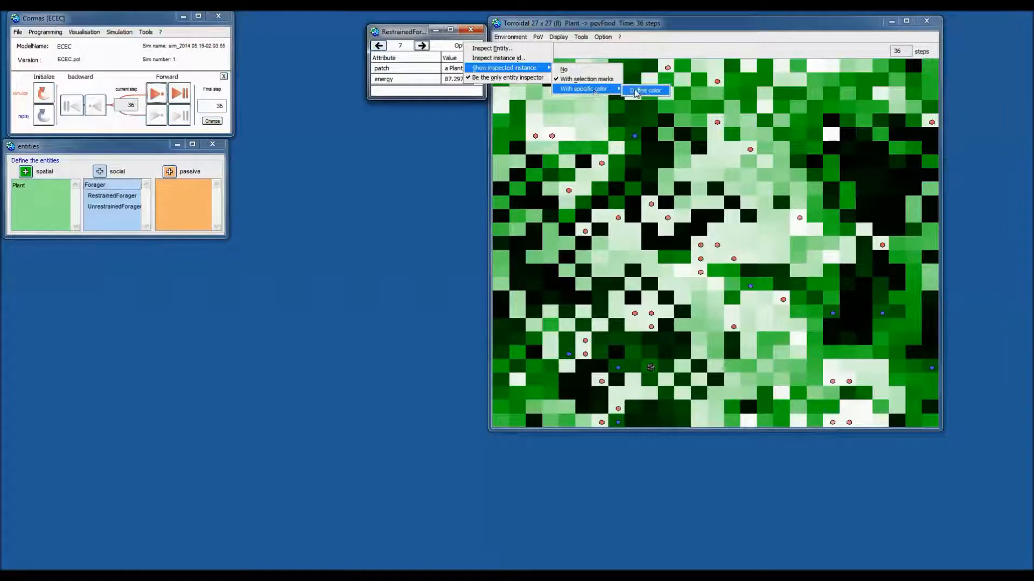
pyautogui.click(651, 93)
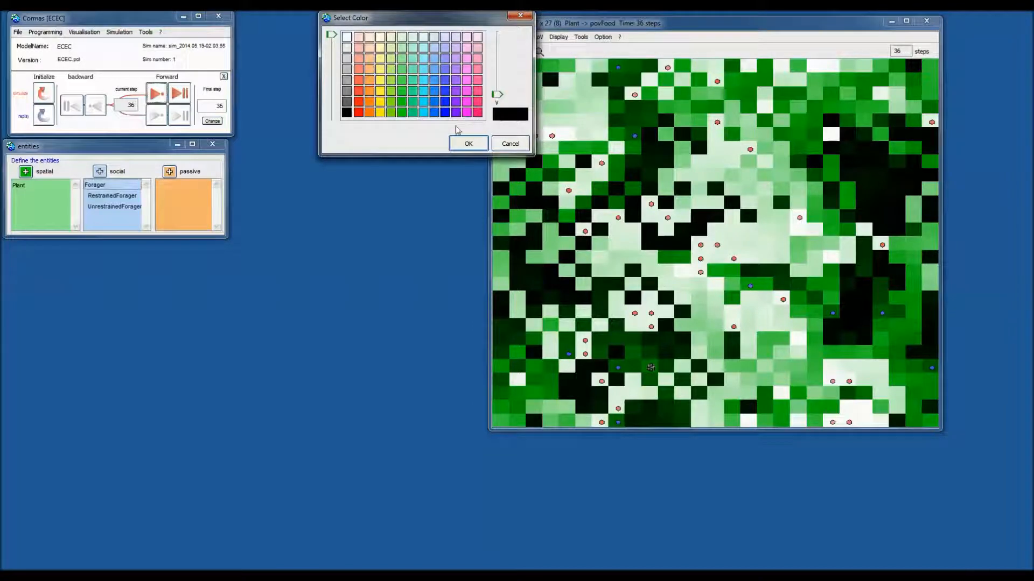
pyautogui.click(380, 113)
pyautogui.click(480, 145)
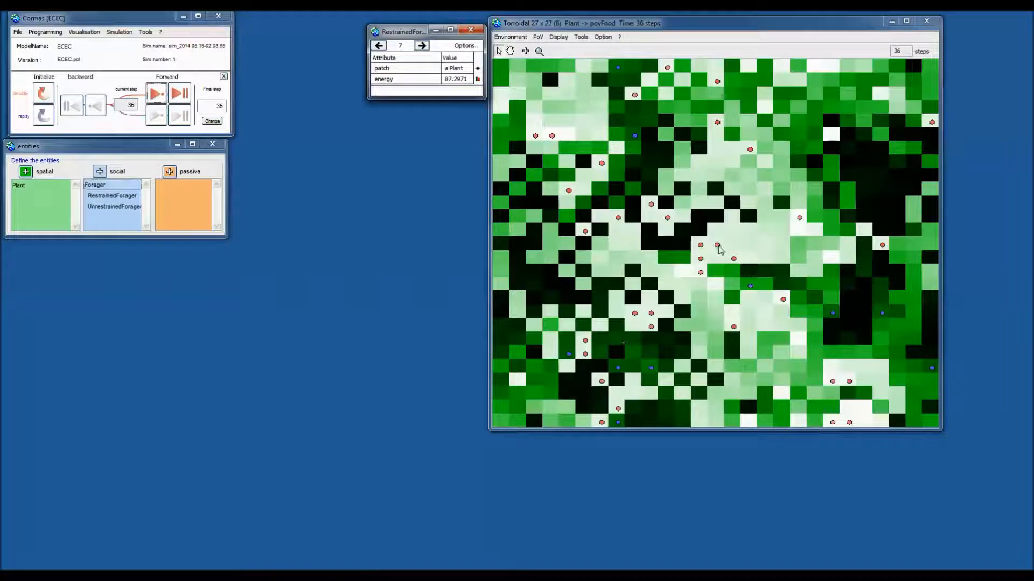
# Browse to RestrainedForager 9 and show the inspected instance with the specific color instead of selection marks.
pyautogui.click(422, 45)
pyautogui.click(421, 46)
pyautogui.click(459, 46)
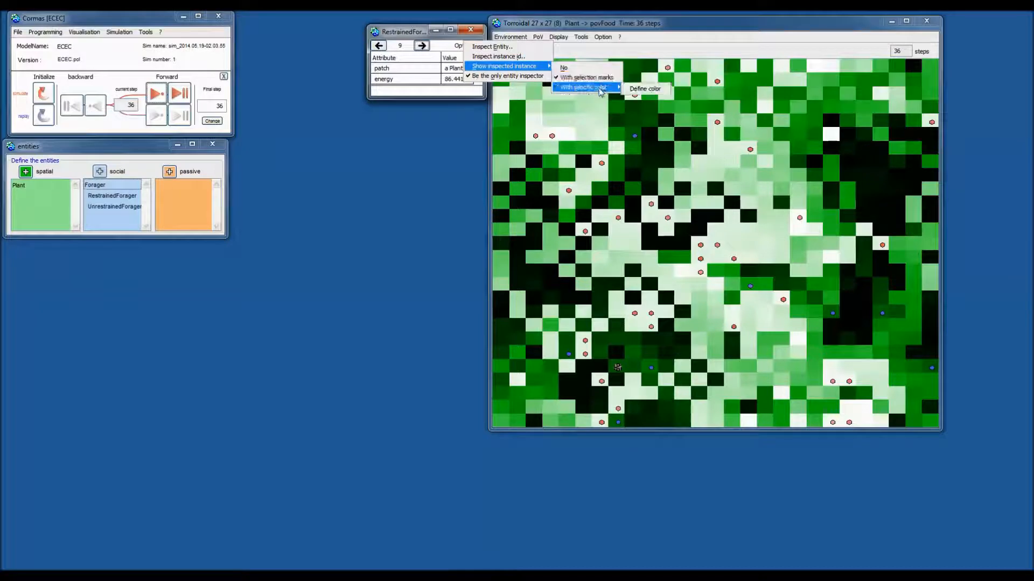
pyautogui.click(601, 87)
# Browse onward through the restrained foragers to number 8, following the yellow highlight on the grid.
pyautogui.click(422, 46)
pyautogui.click(422, 46)
pyautogui.click(422, 46)
pyautogui.click(422, 46)
pyautogui.click(421, 46)
pyautogui.click(422, 46)
pyautogui.click(422, 46)
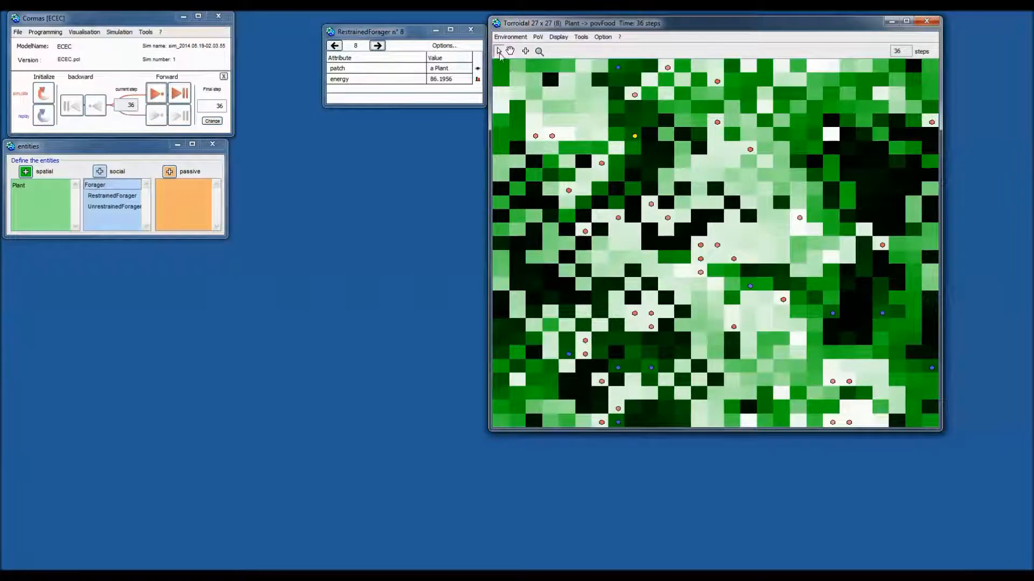
# Open the energy chart of plant 59 from its grid cell and place the chart window over the grid.
pyautogui.click(499, 53)
pyautogui.rightClick(566, 97)
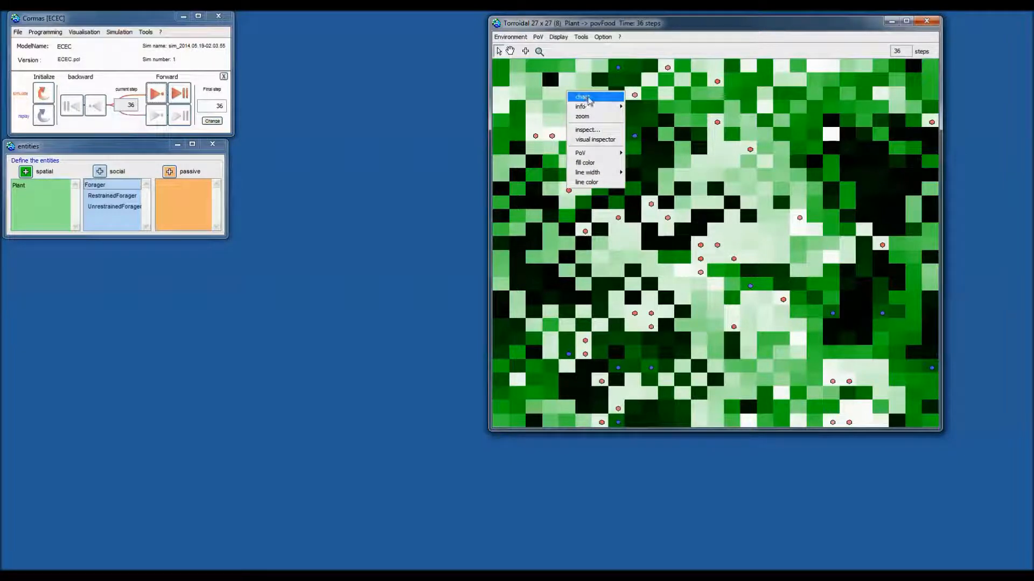
pyautogui.click(586, 98)
pyautogui.moveTo(592, 199); pyautogui.dragTo(655, 145)
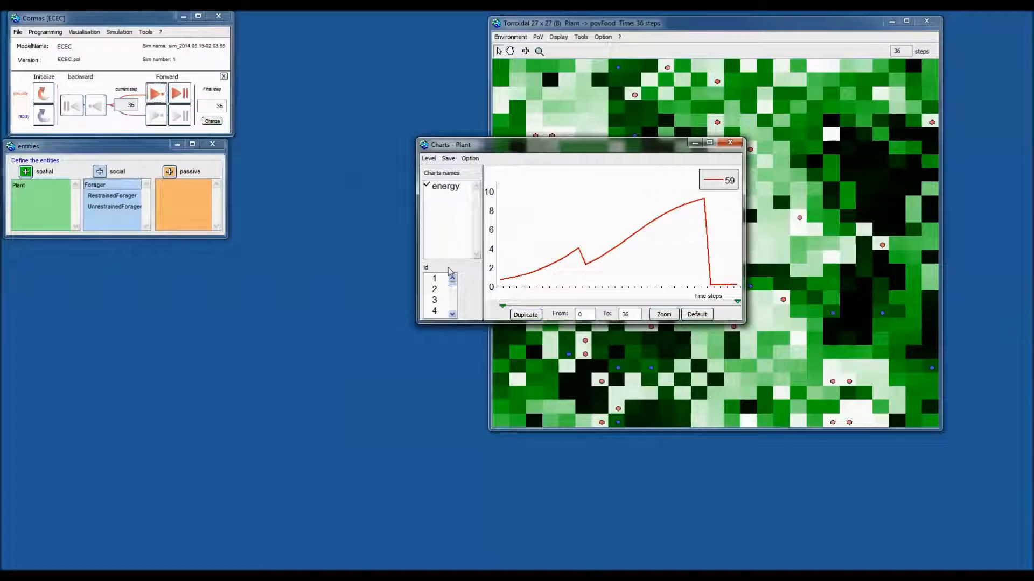
# Advance the simulation step by step to step 40 with the plant's chart open, and close the chart.
pyautogui.click(156, 95)
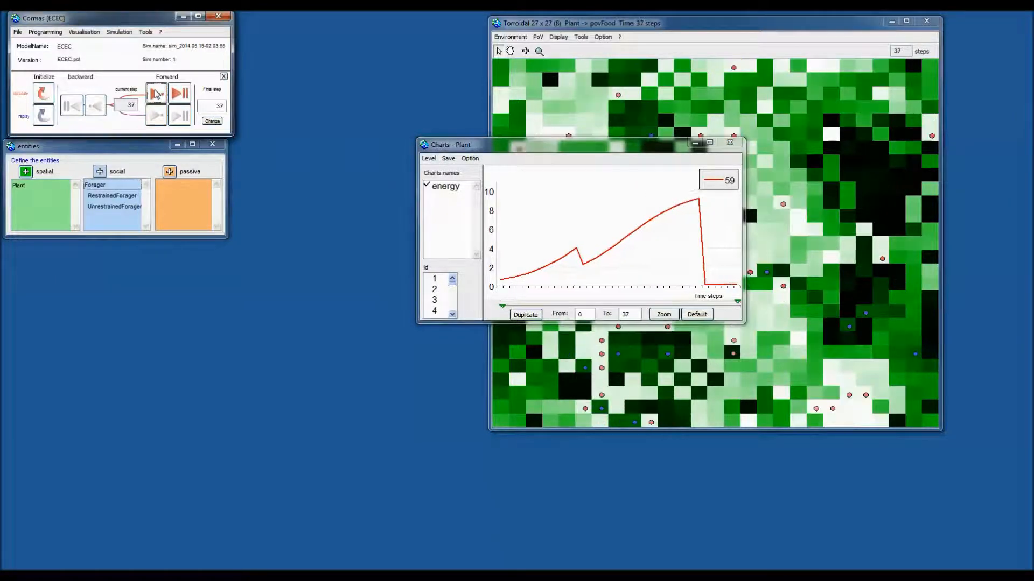
pyautogui.click(156, 94)
pyautogui.click(157, 95)
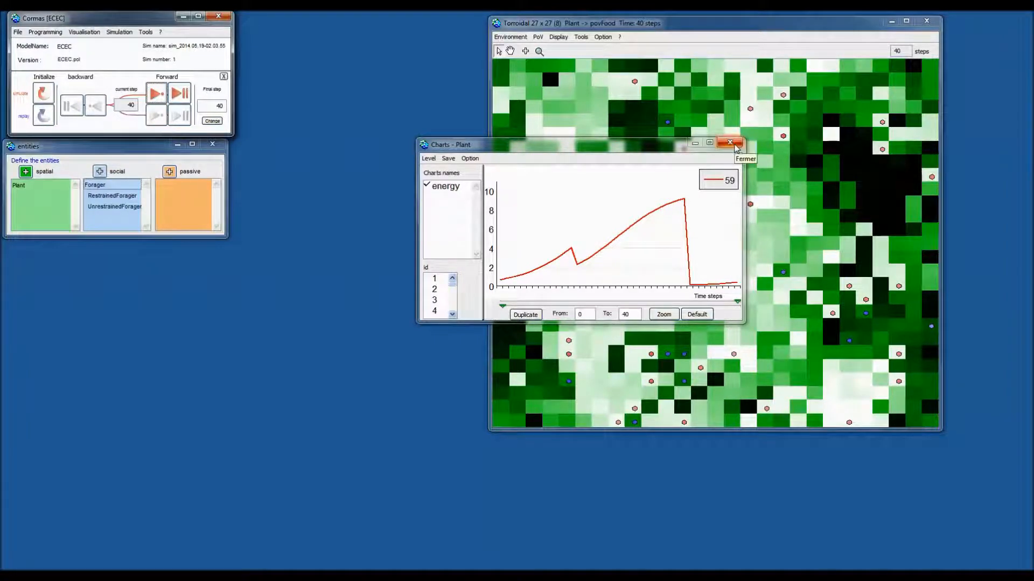
pyautogui.click(736, 150)
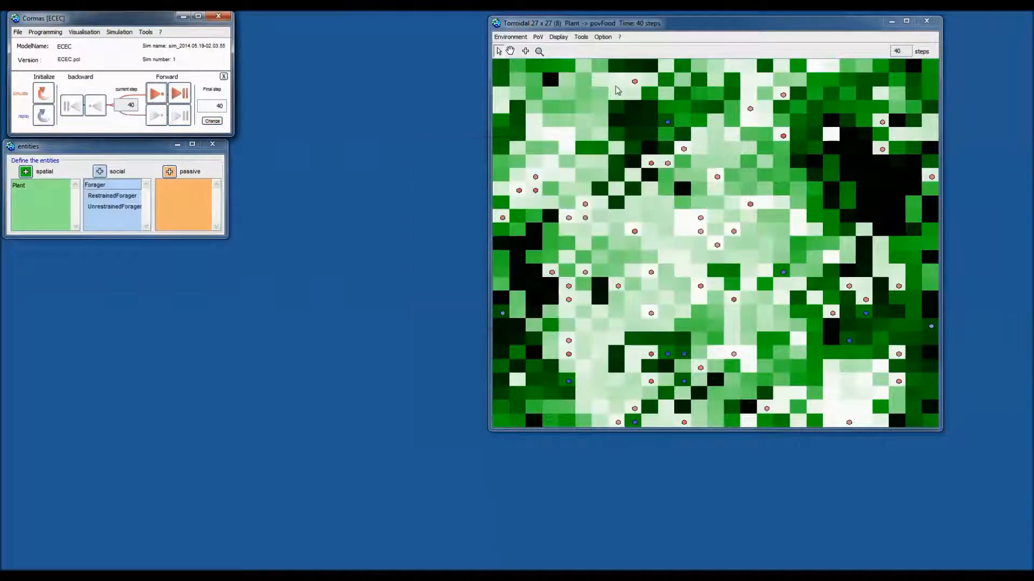
# Display info_energy on a plant cell near the grid's upper edge and advance the simulation to step 41.
pyautogui.rightClick(572, 79)
pyautogui.moveTo(595, 95)
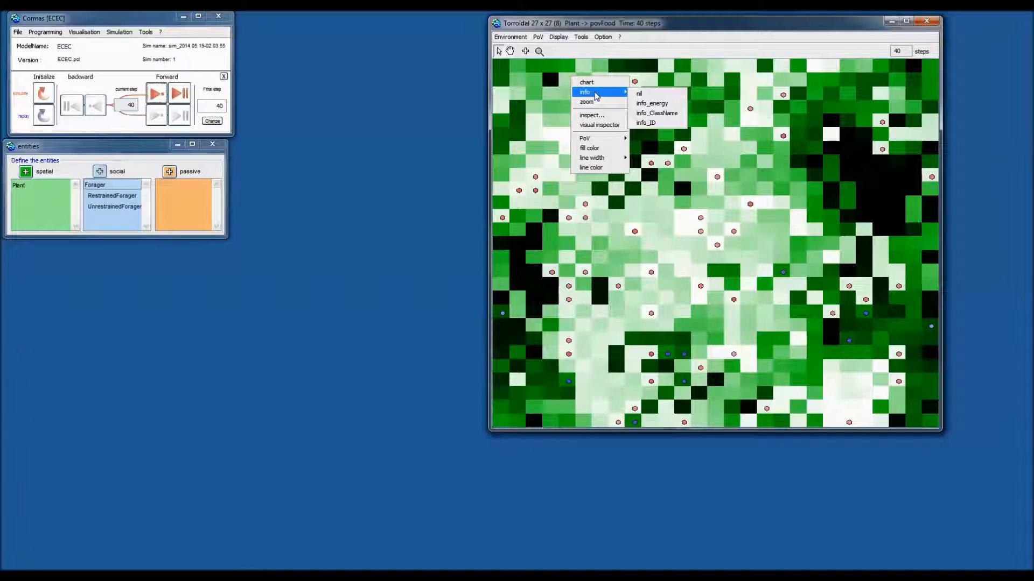
pyautogui.click(651, 104)
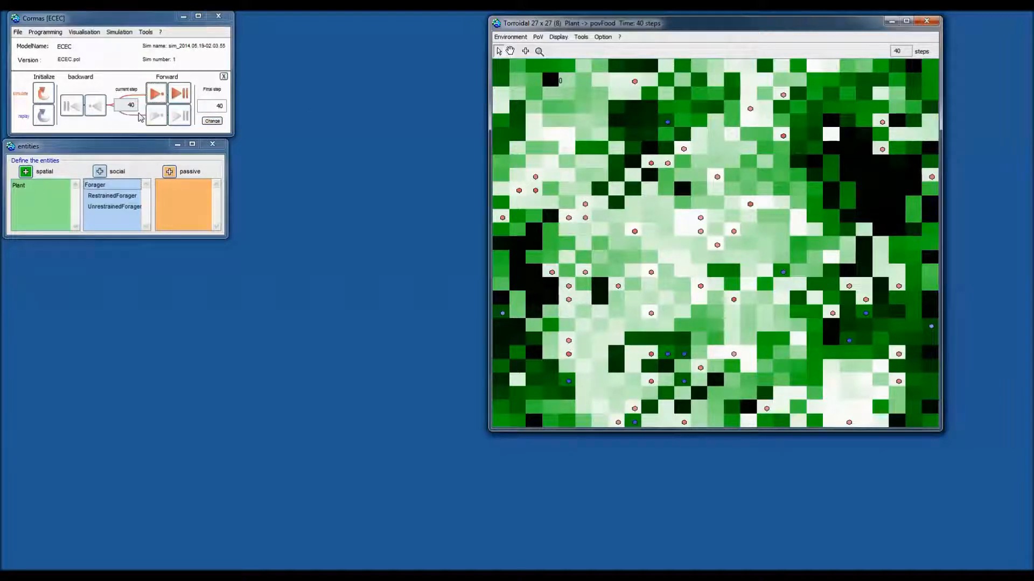
pyautogui.click(156, 95)
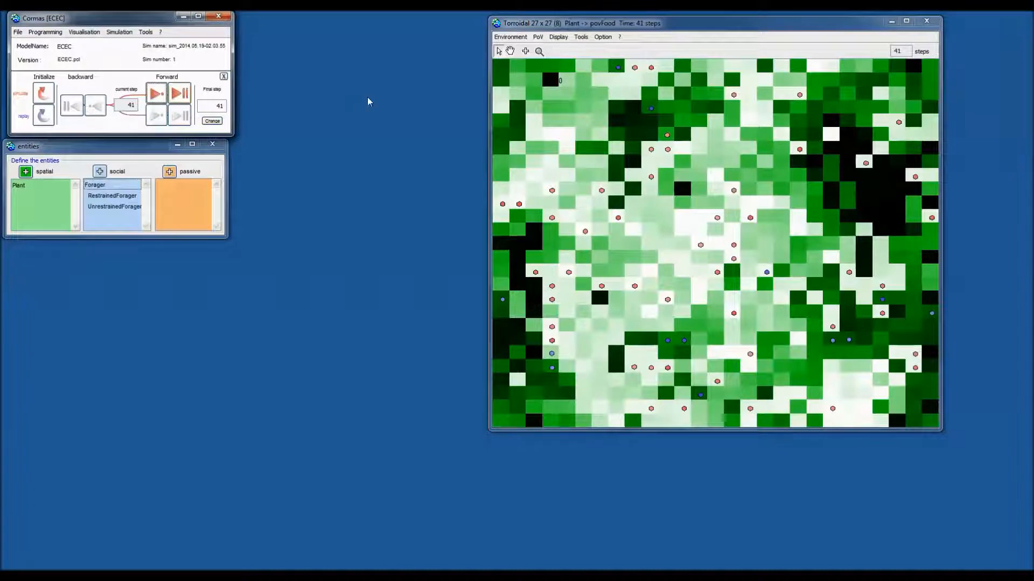
pyautogui.rightClick(588, 82)
pyautogui.moveTo(603, 91)
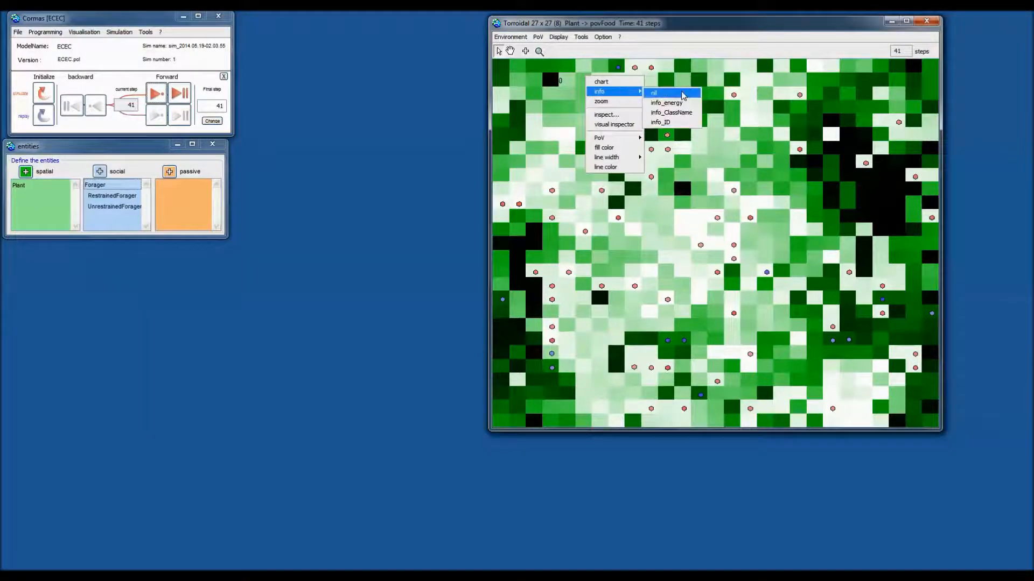
pyautogui.doubleClick(827, 149)
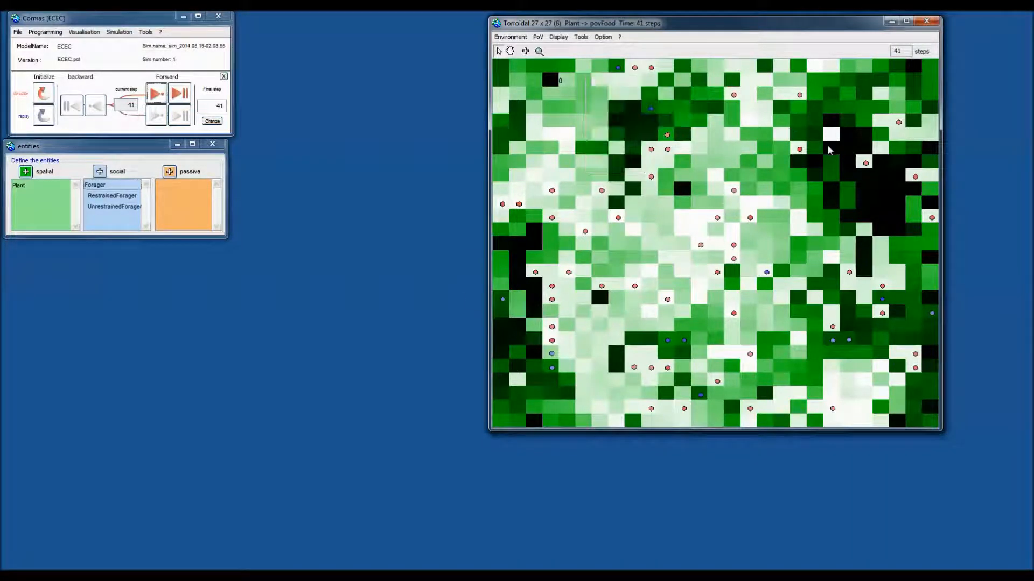
pyautogui.click(561, 258)
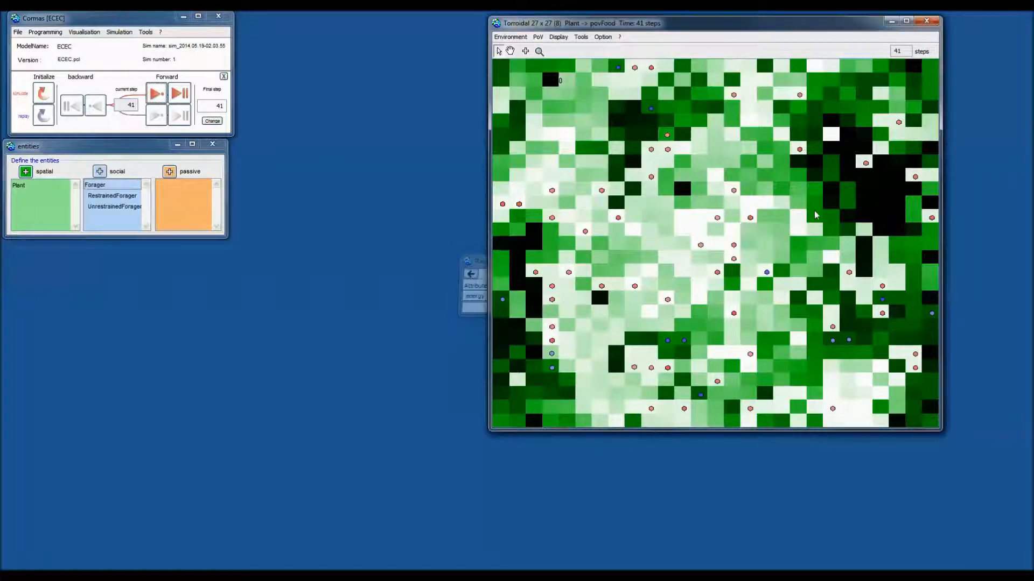
# Display info_energy on a plant cell in the large black area of the grid.
pyautogui.rightClick(850, 156)
pyautogui.moveTo(896, 170)
pyautogui.click(934, 184)
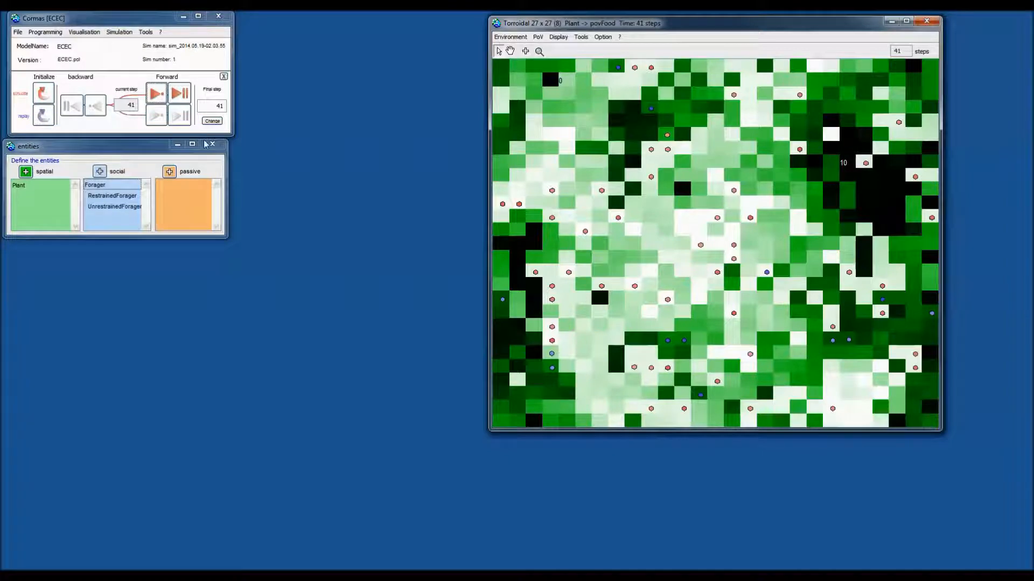
# Advance the simulation one step at a time to step 46 to follow the energy values shown on the cells.
pyautogui.click(155, 94)
pyautogui.click(155, 94)
pyautogui.click(155, 94)
pyautogui.click(154, 94)
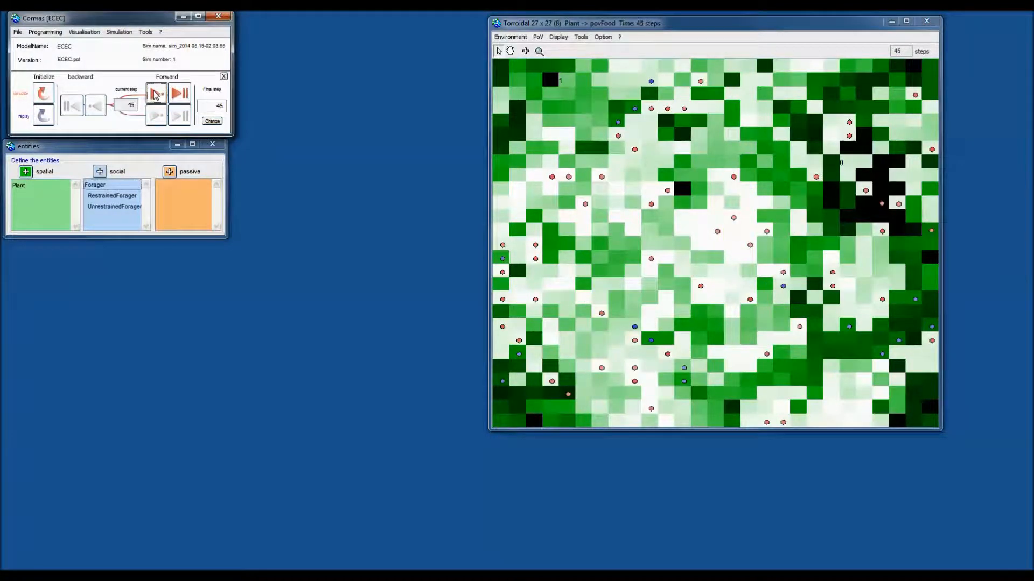
pyautogui.click(154, 94)
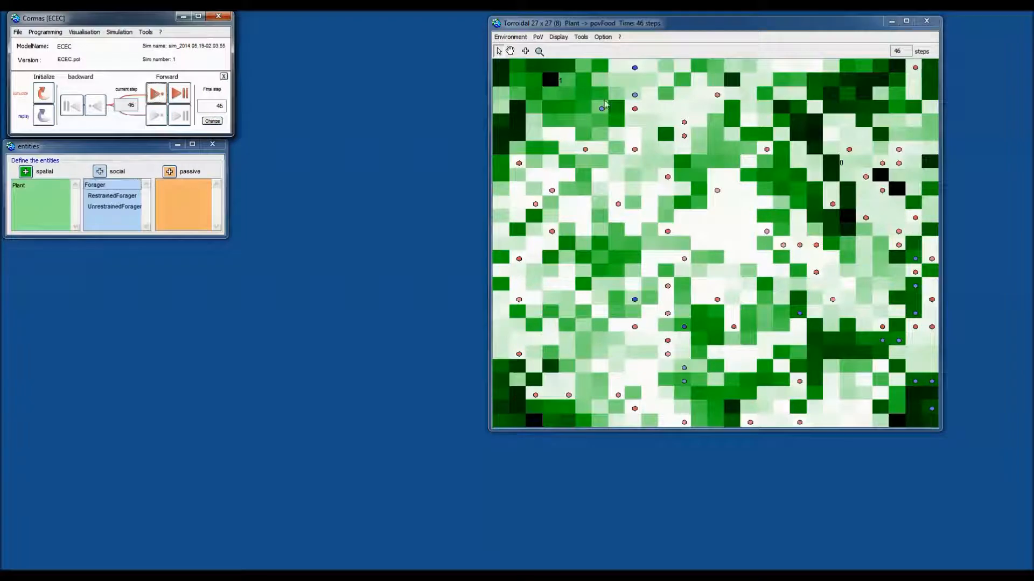
# View a single plant cell in a separate zoom window, and close that window.
pyautogui.rightClick(587, 91)
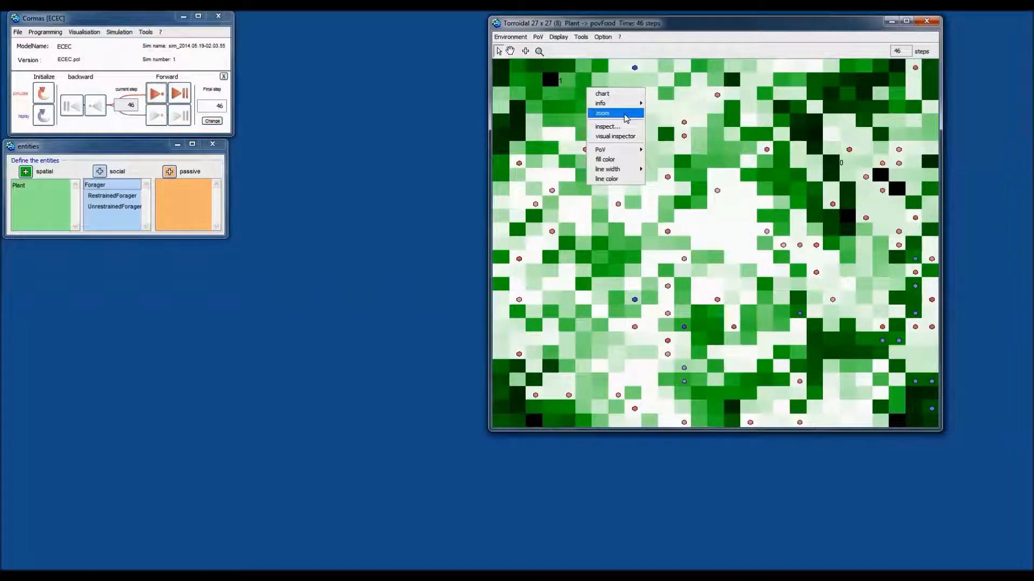
pyautogui.click(639, 53)
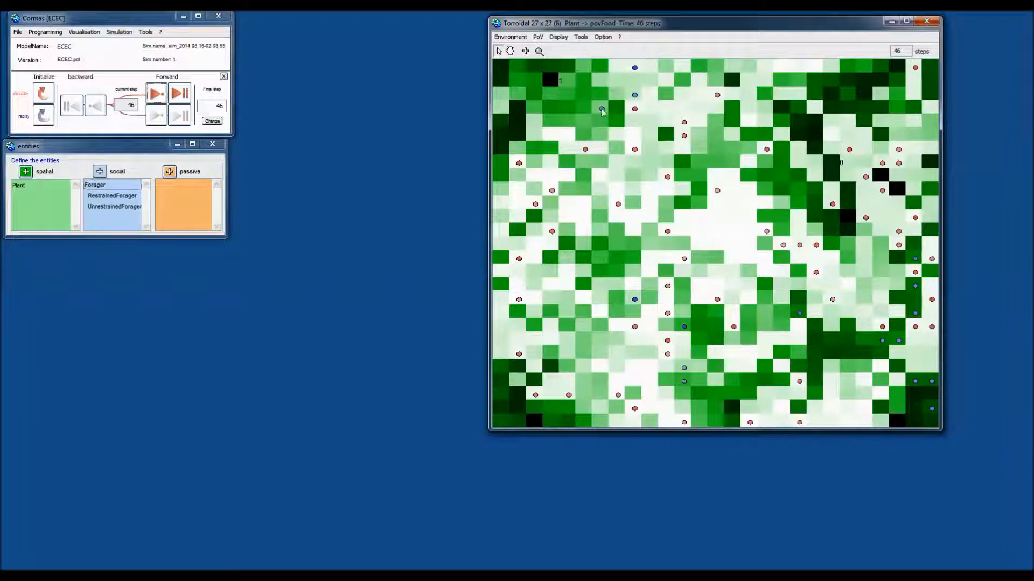
pyautogui.rightClick(602, 95)
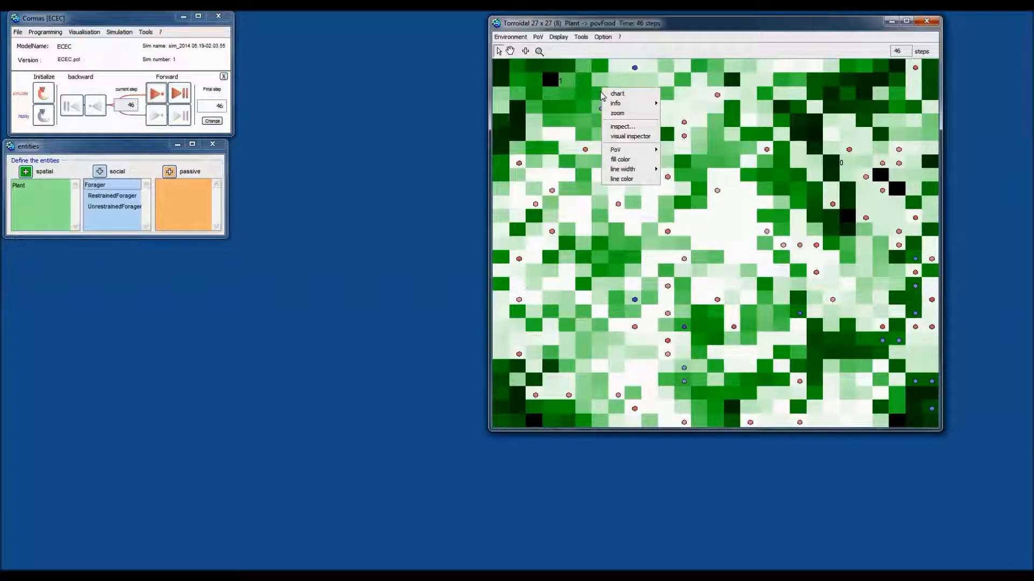
pyautogui.click(617, 120)
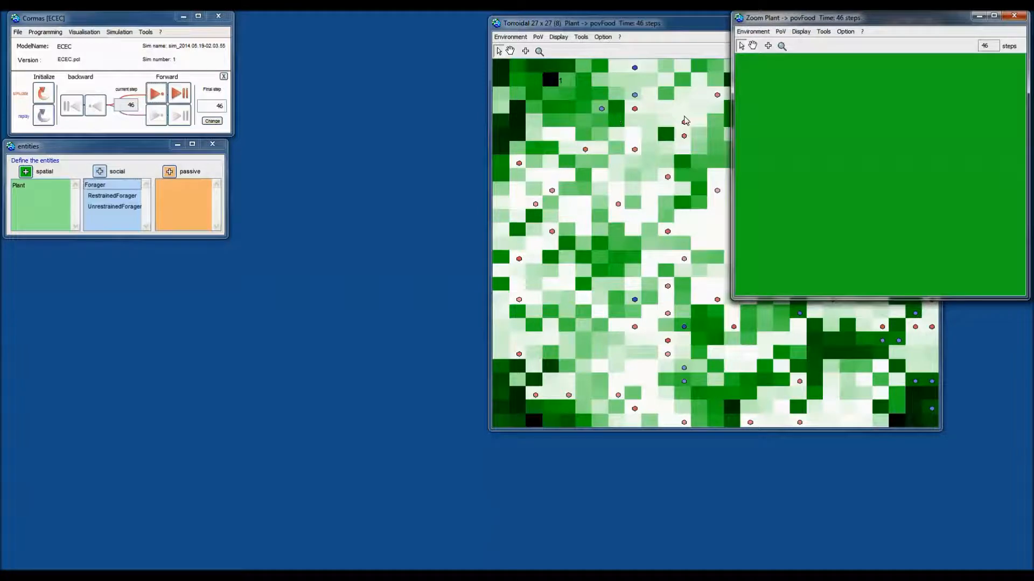
pyautogui.click(1011, 17)
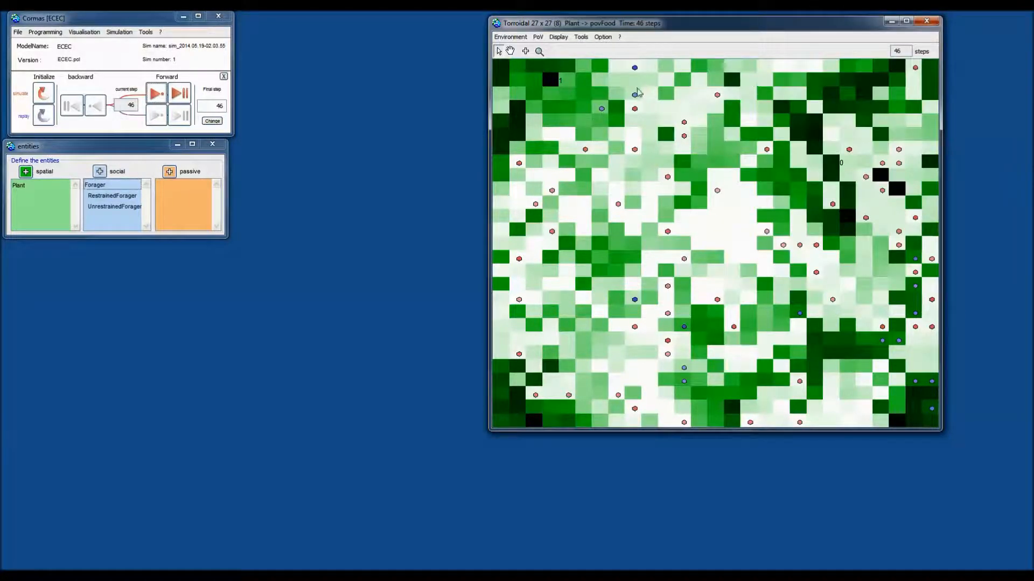
# Inspect the Plant object of a cell beside a blue forager and place the object inspector over the spatial grid.
pyautogui.rightClick(619, 112)
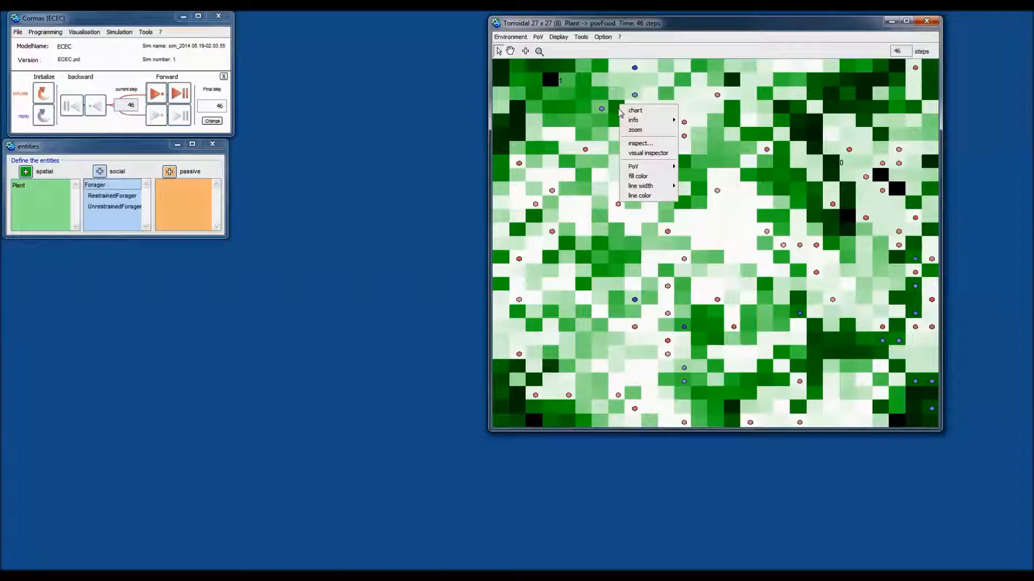
pyautogui.click(651, 144)
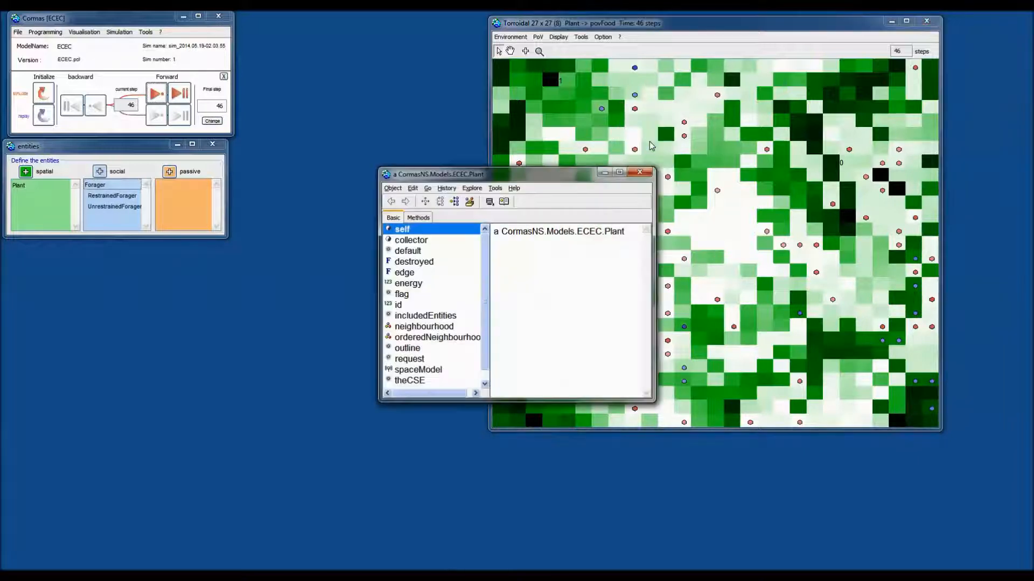
pyautogui.moveTo(576, 177); pyautogui.dragTo(773, 129)
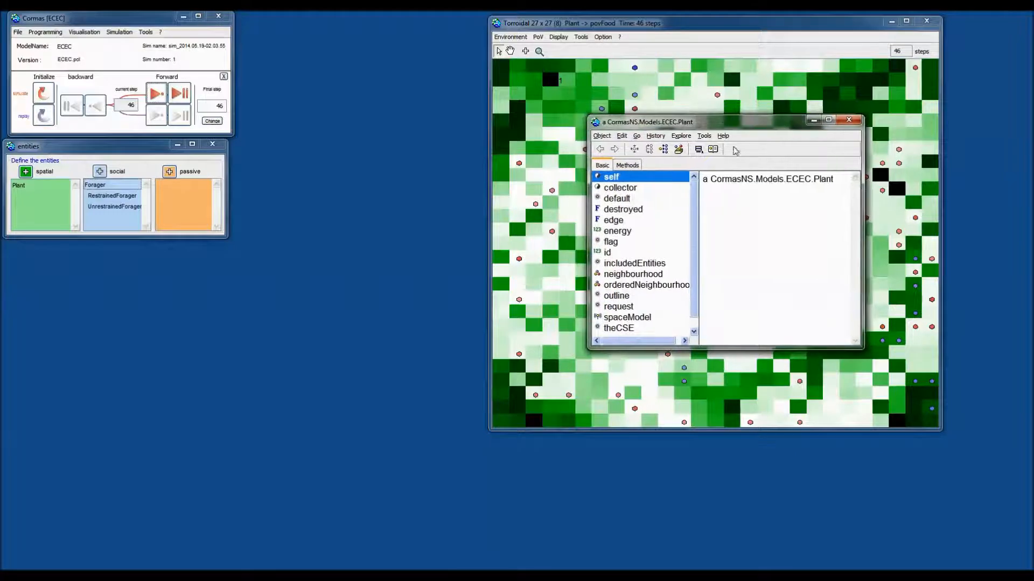
# Reposition the Plant object inspector over the grid, look through its attribute list, and close the inspector.
pyautogui.moveTo(693, 126); pyautogui.dragTo(777, 128)
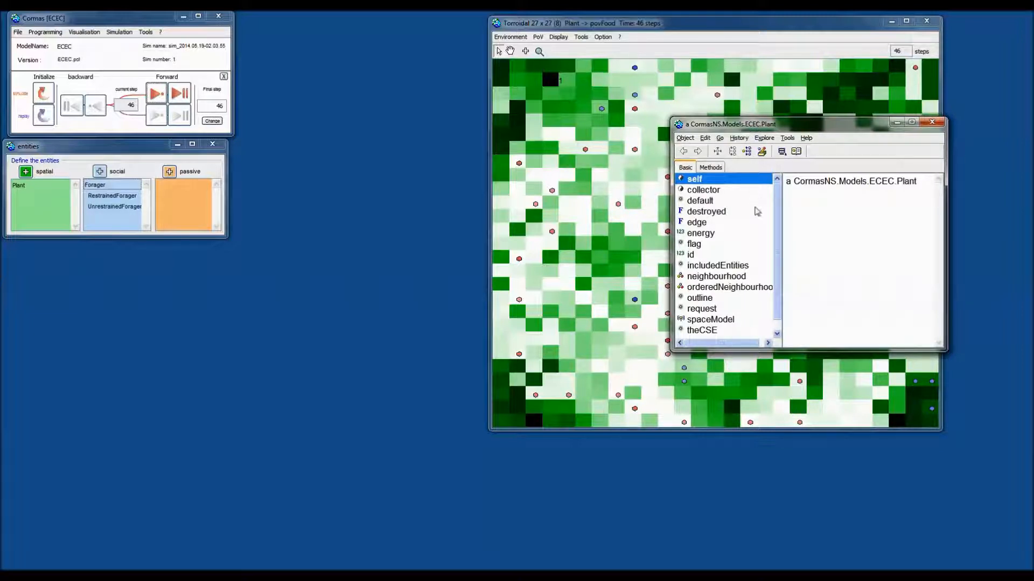
pyautogui.moveTo(778, 225); pyautogui.dragTo(769, 262)
pyautogui.scroll(1, 725, 230)
pyautogui.click(932, 122)
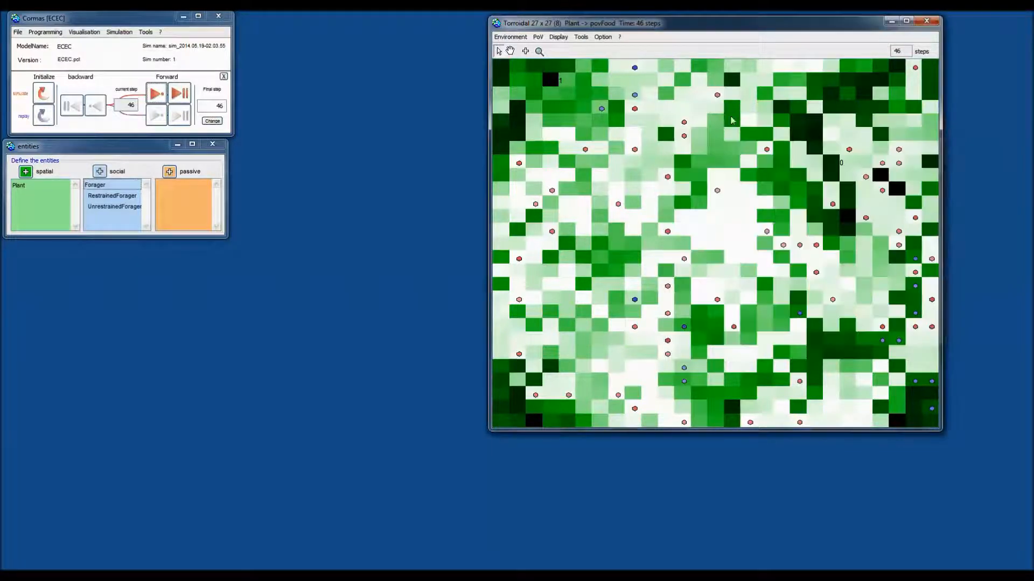
pyautogui.rightClick(634, 125)
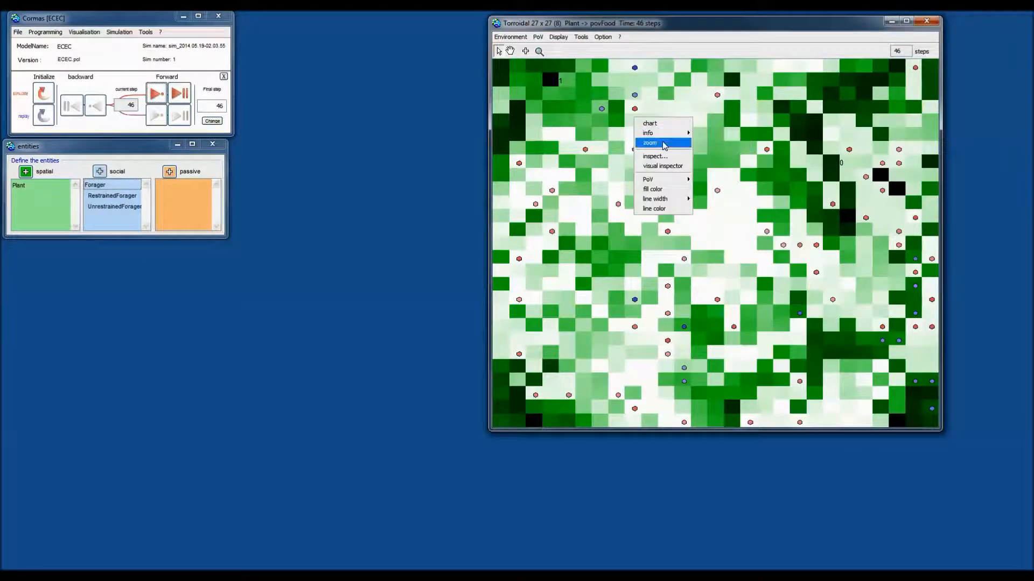
pyautogui.moveTo(651, 133)
pyautogui.click(629, 53)
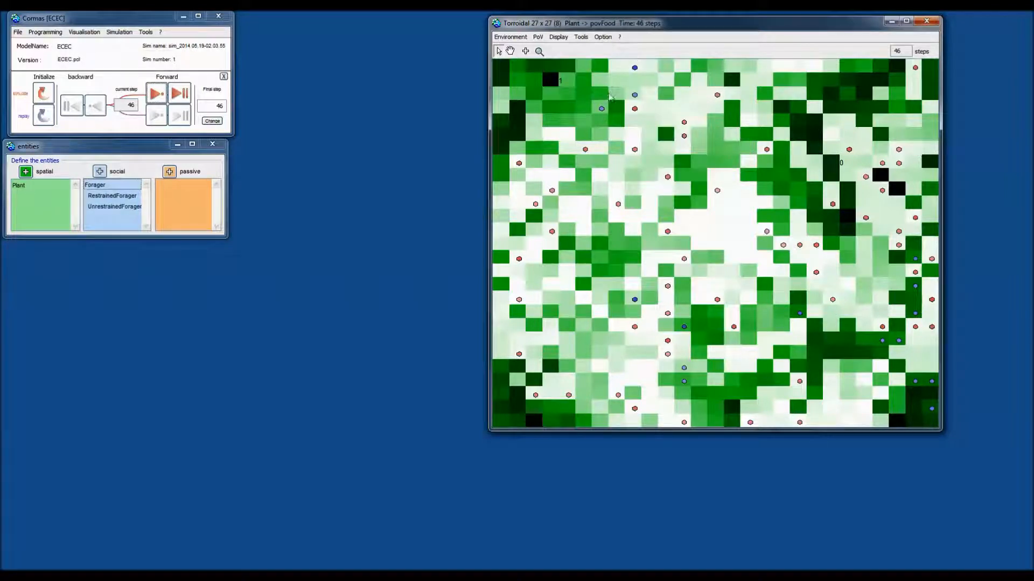
# Open the visual inspector for the blue RestrainedForager on cell Plant-88, place it over the grid and enlarge it.
pyautogui.rightClick(601, 109)
pyautogui.moveTo(627, 121)
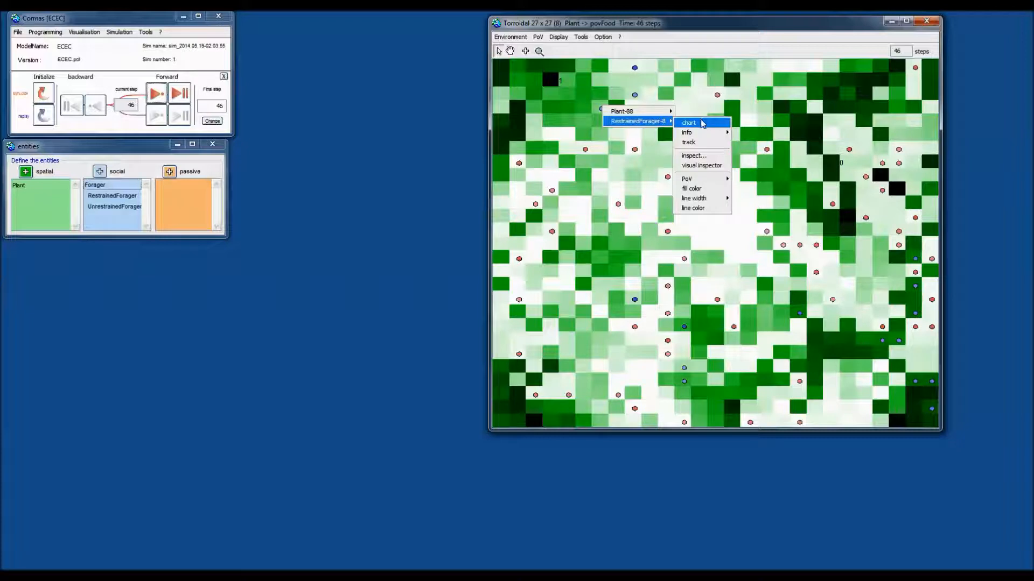
pyautogui.click(705, 166)
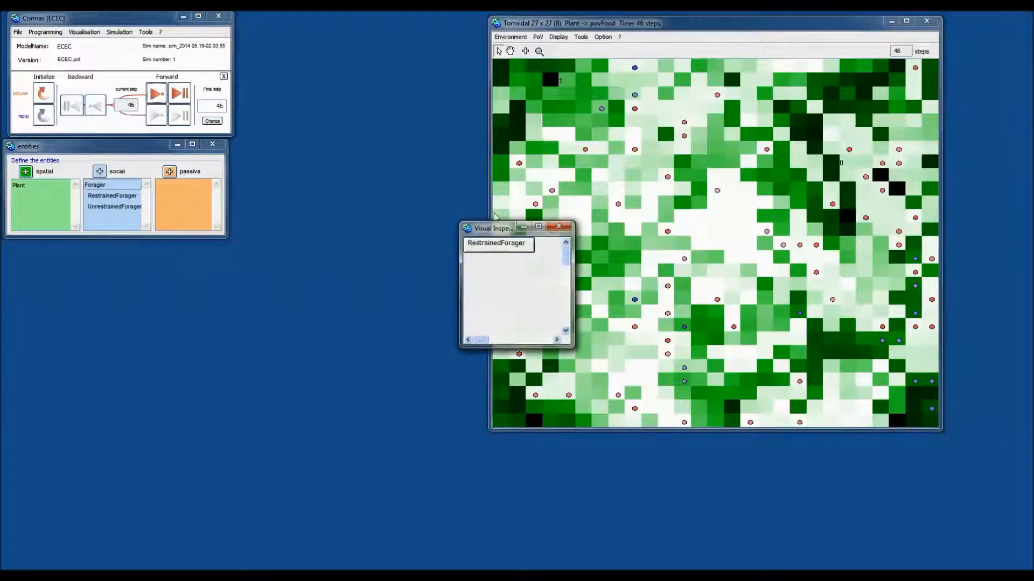
pyautogui.moveTo(663, 179); pyautogui.dragTo(776, 138)
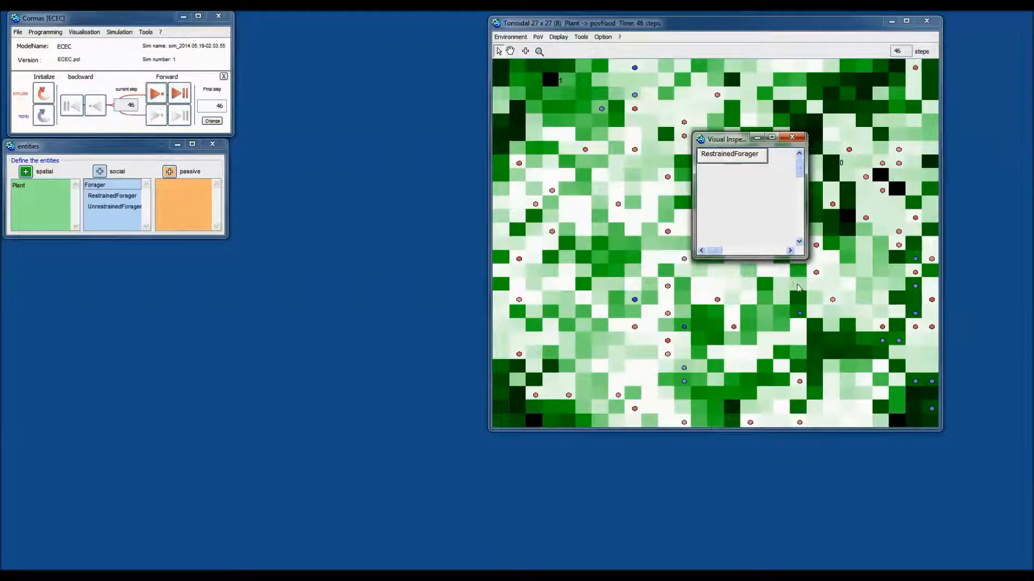
pyautogui.moveTo(806, 260); pyautogui.dragTo(846, 294)
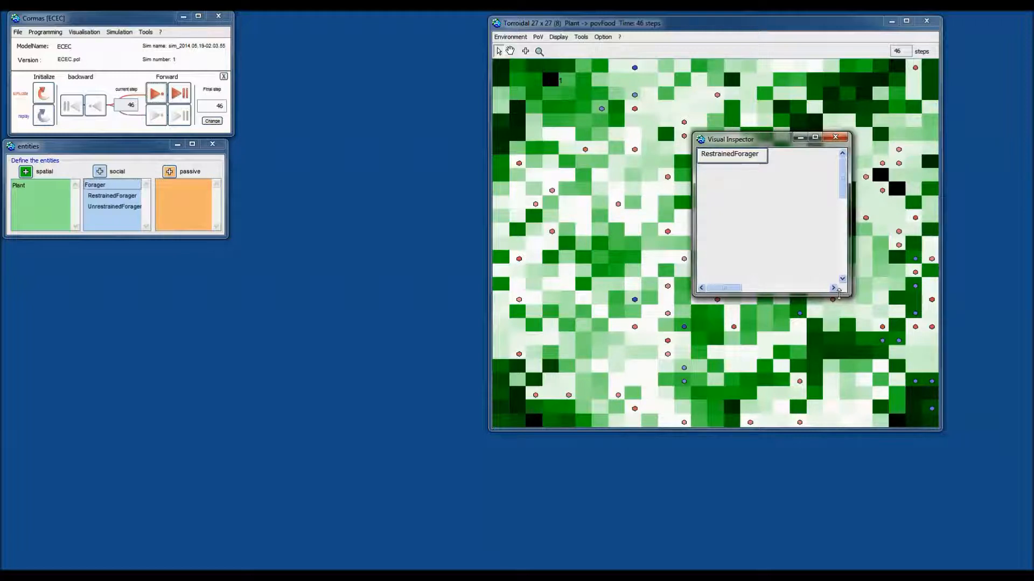
# Expand the RestrainedForager's attributes in the visual inspector and follow its patch link to the Plant object, showing that object's attributes too.
pyautogui.click(730, 156)
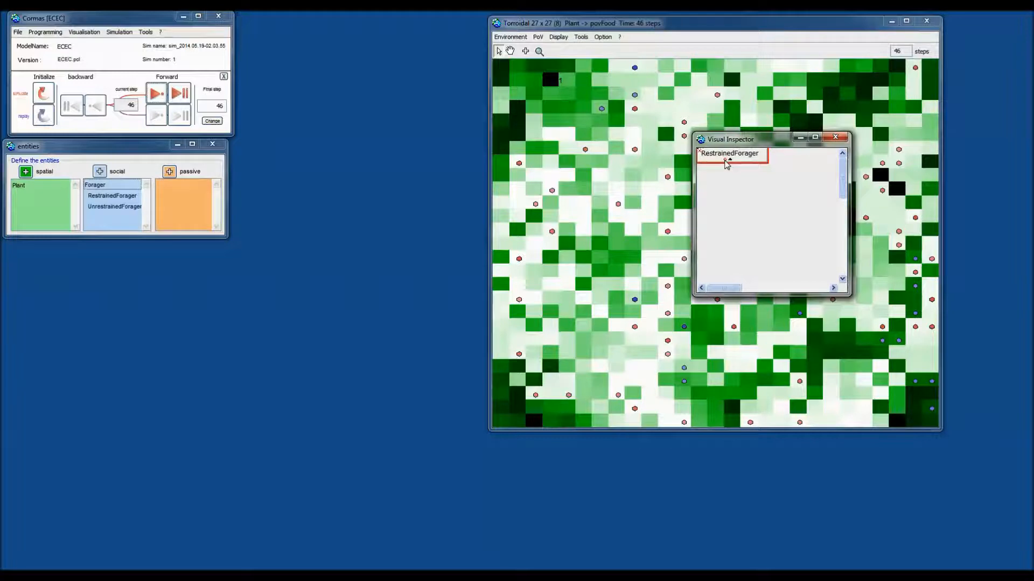
pyautogui.click(728, 162)
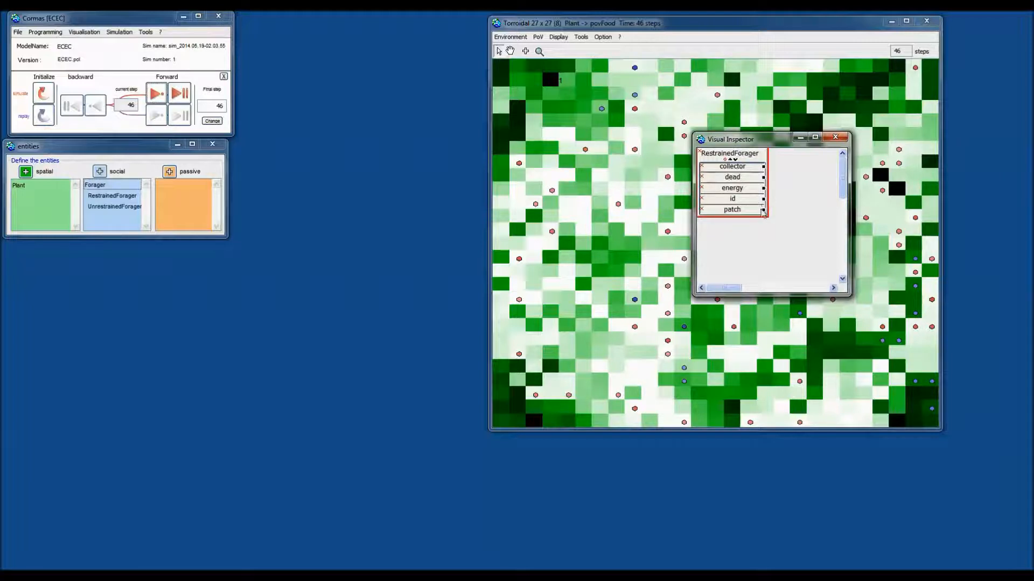
pyautogui.moveTo(765, 212)
pyautogui.click(778, 223)
pyautogui.click(776, 226)
pyautogui.moveTo(780, 221); pyautogui.dragTo(792, 217)
# Enlarge the visual inspector, spread the RestrainedForager and Plant boxes apart to view their link, and close the inspector.
pyautogui.moveTo(850, 189); pyautogui.dragTo(930, 198)
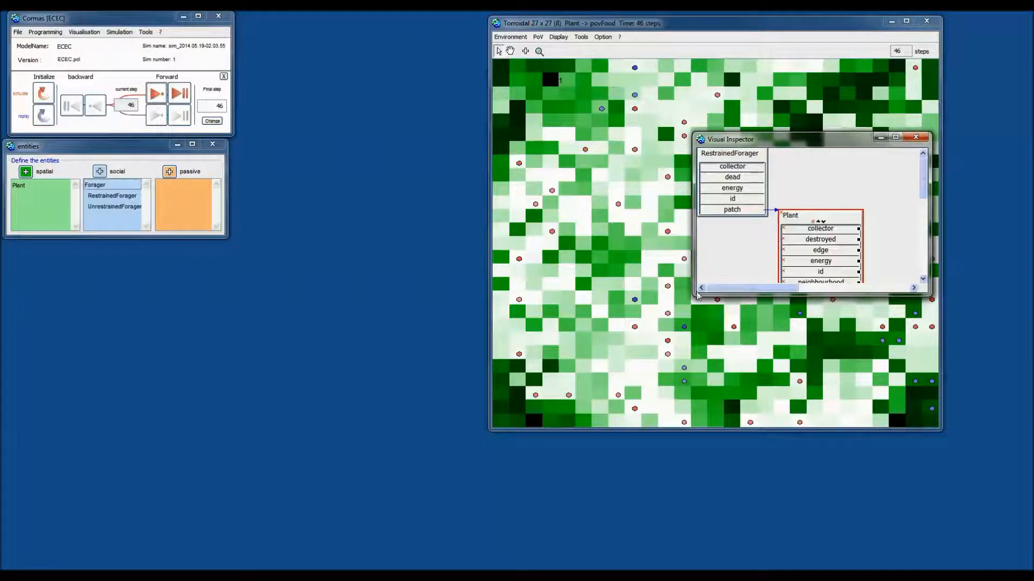
pyautogui.moveTo(695, 295); pyautogui.dragTo(637, 342)
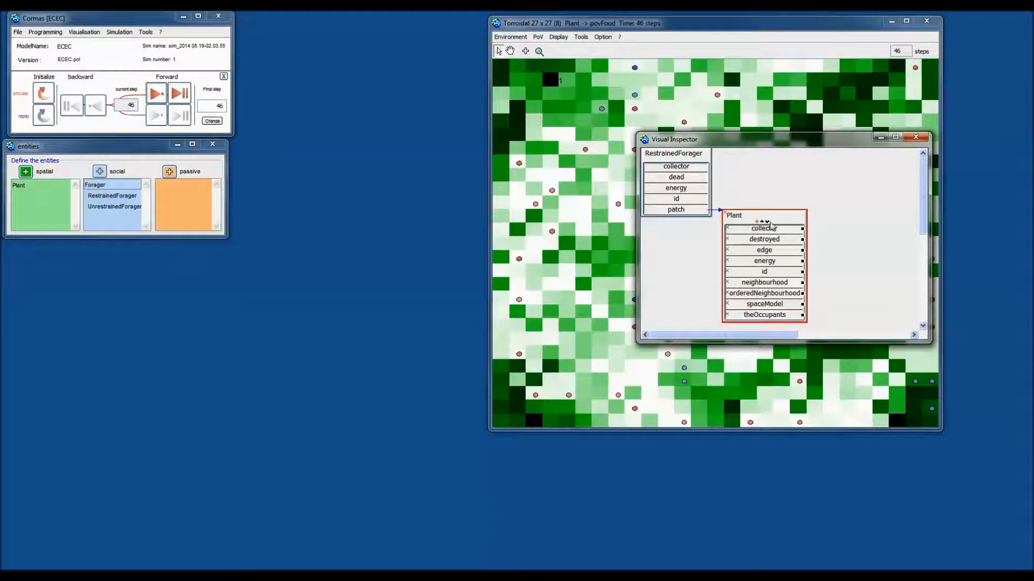
pyautogui.moveTo(786, 221); pyautogui.dragTo(849, 198)
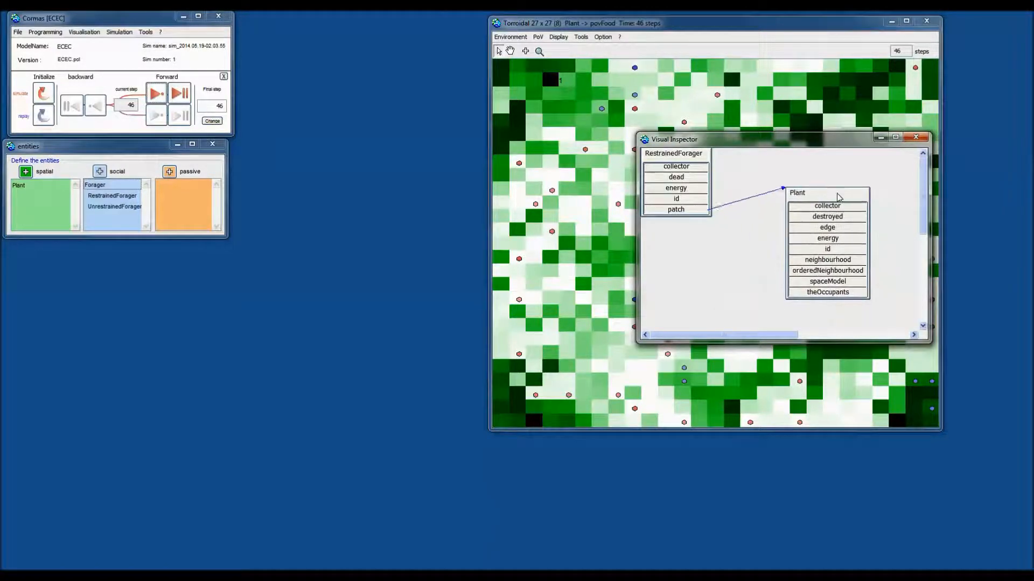
pyautogui.moveTo(698, 171); pyautogui.dragTo(711, 196)
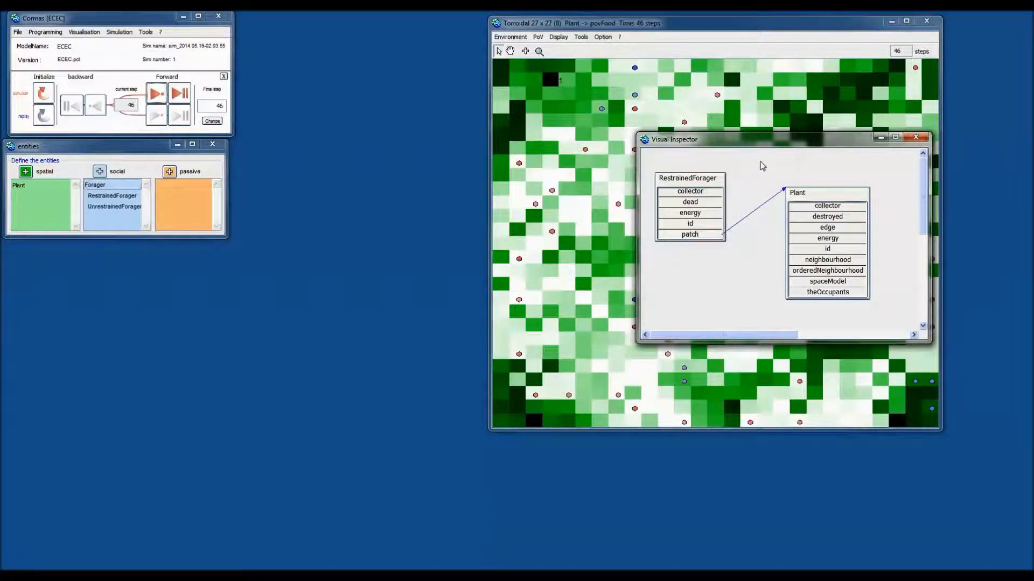
pyautogui.click(917, 140)
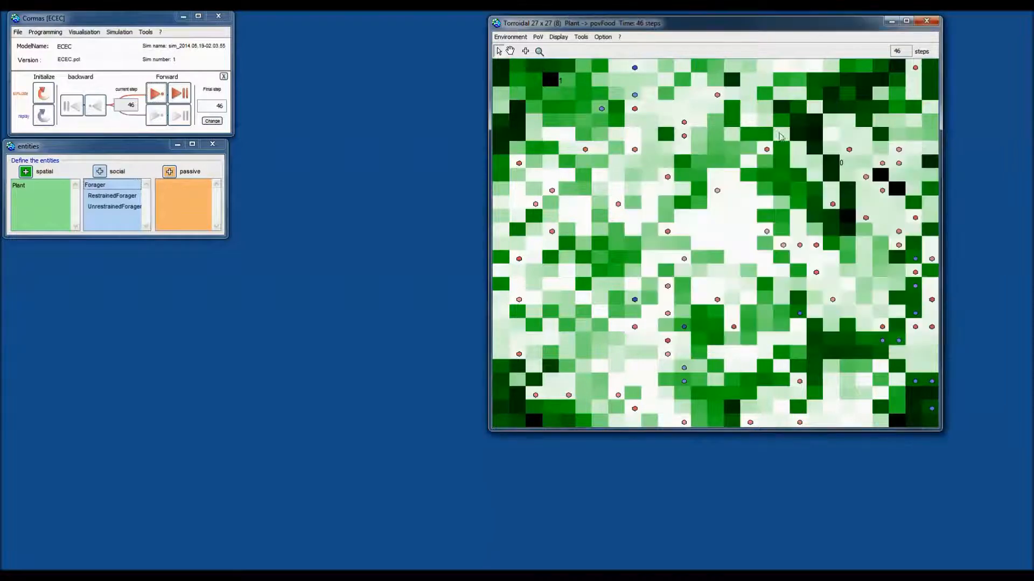
pyautogui.rightClick(601, 121)
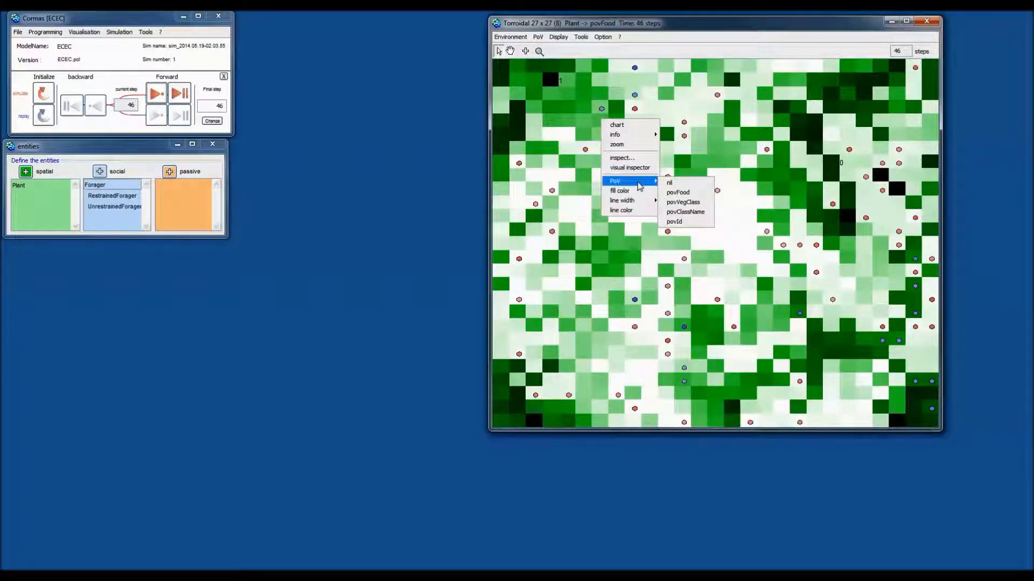
pyautogui.click(642, 53)
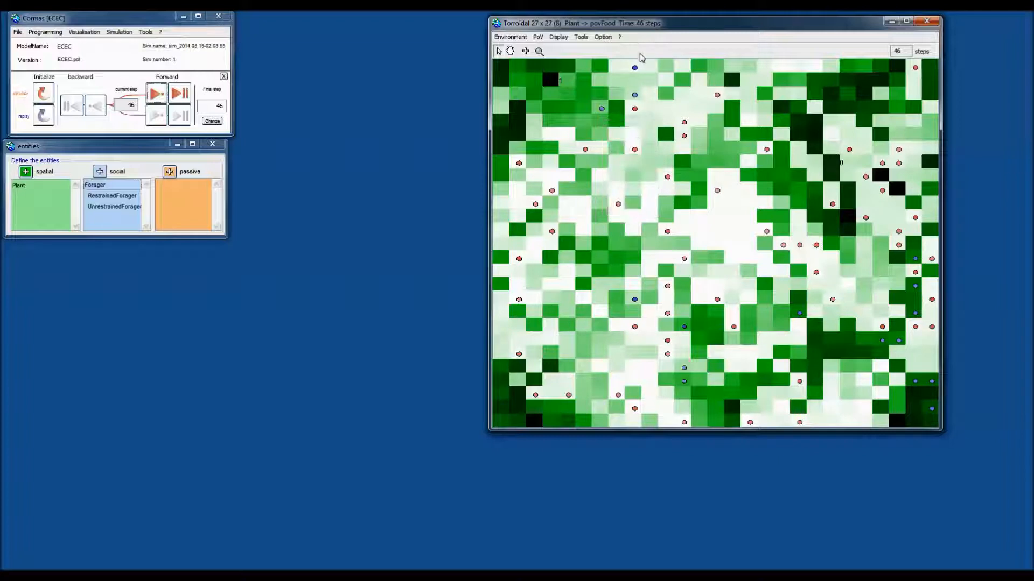
pyautogui.rightClick(619, 141)
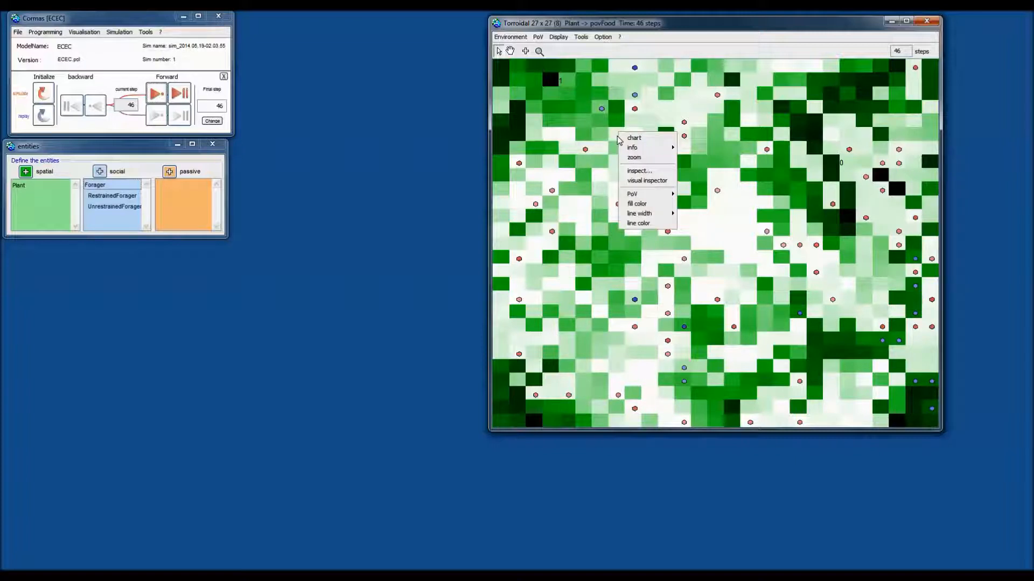
pyautogui.moveTo(623, 195)
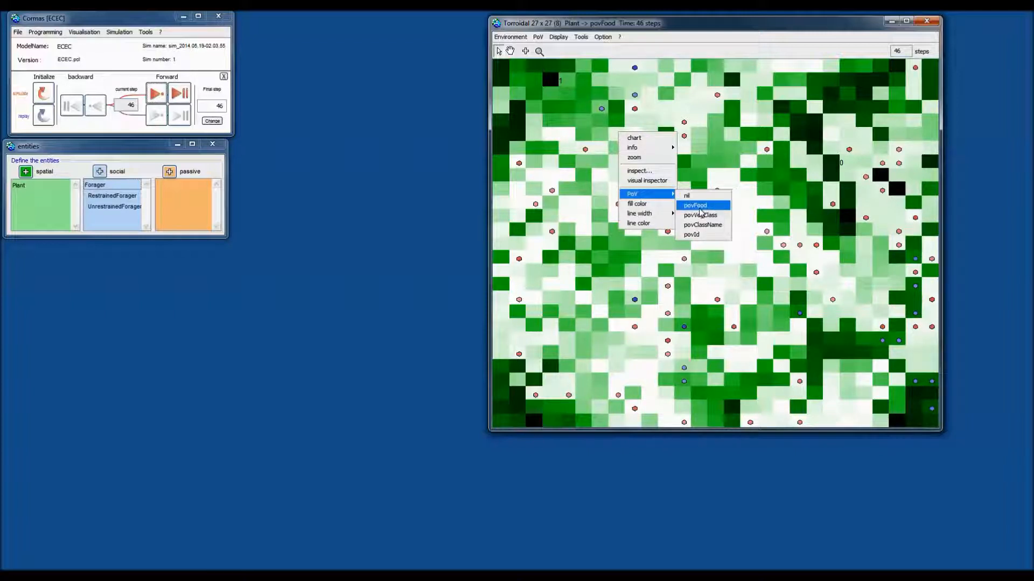
pyautogui.click(689, 58)
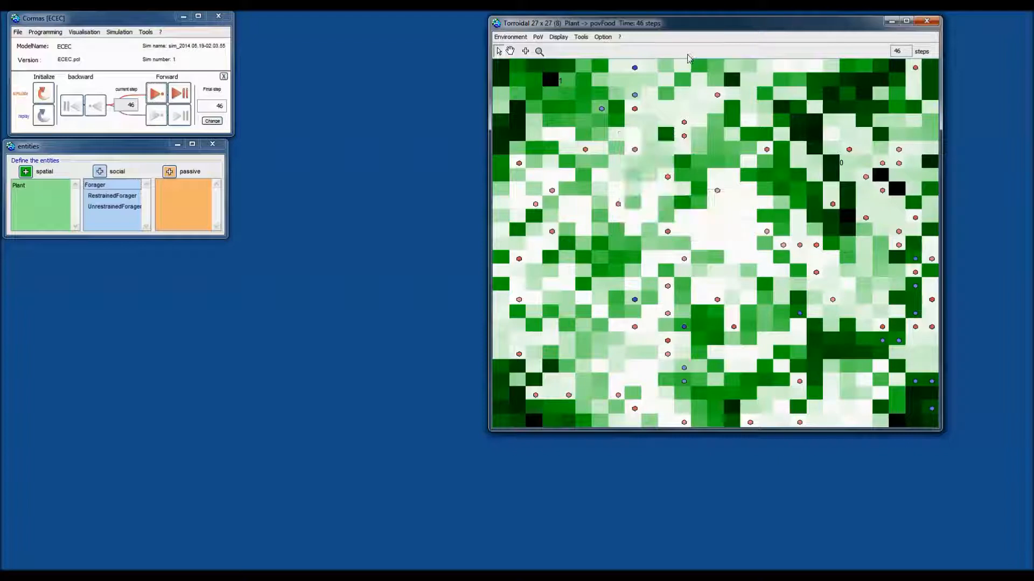
# Set the point of view of RestrainedForager-5, the blue forager in the grid's first row, to povClassName.
pyautogui.rightClick(635, 69)
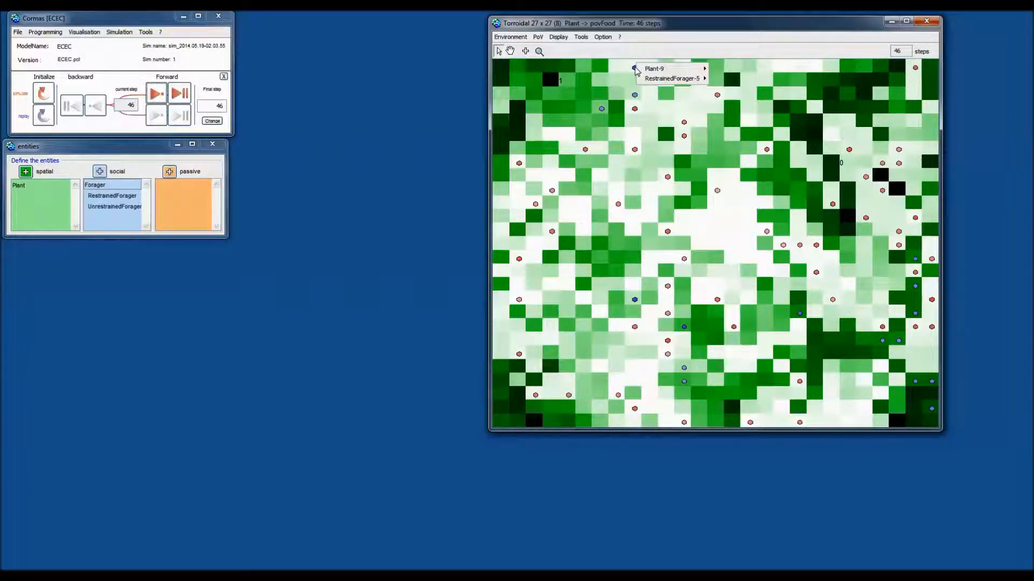
pyautogui.click(635, 71)
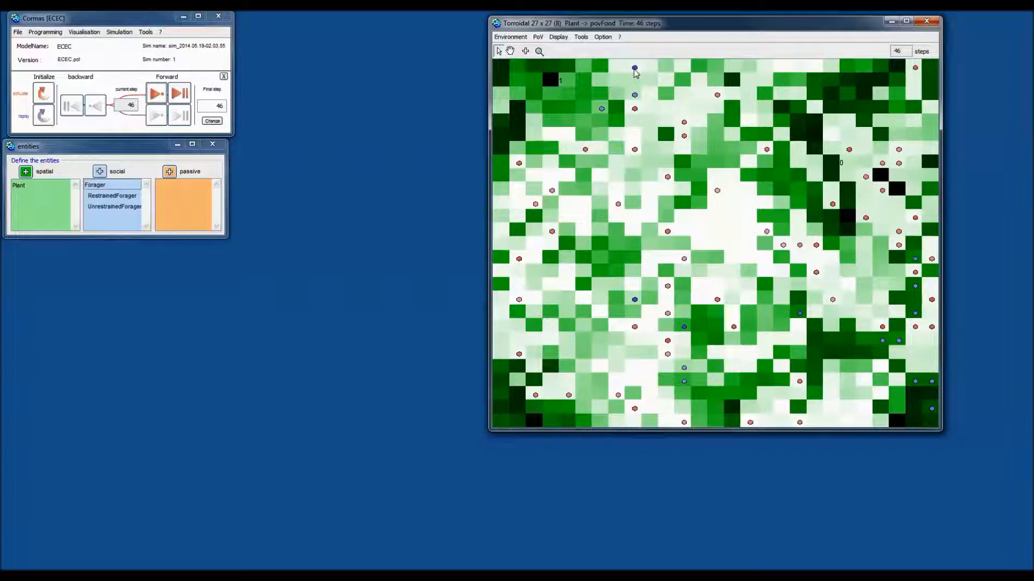
pyautogui.rightClick(634, 71)
pyautogui.moveTo(676, 80)
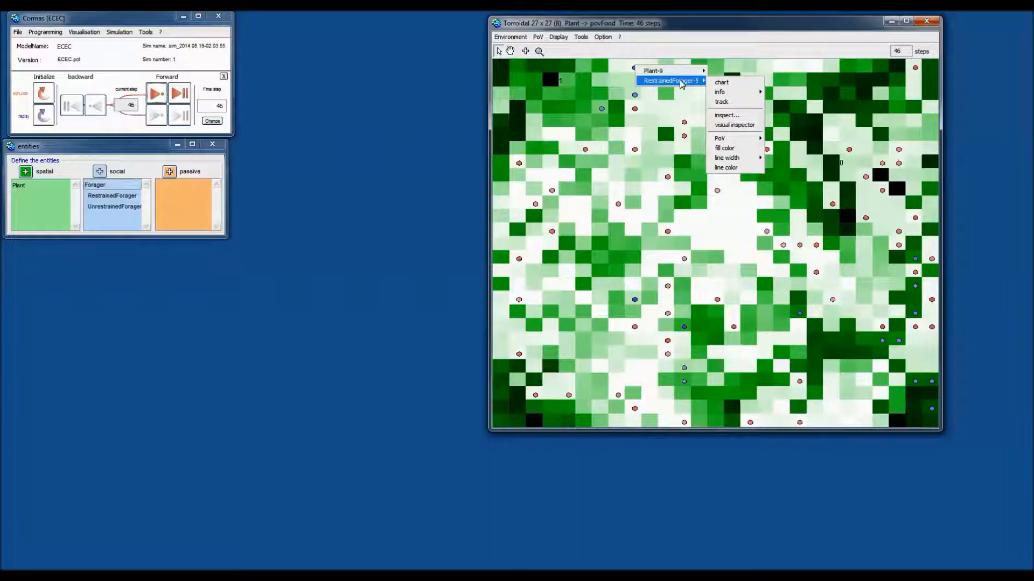
pyautogui.moveTo(742, 141)
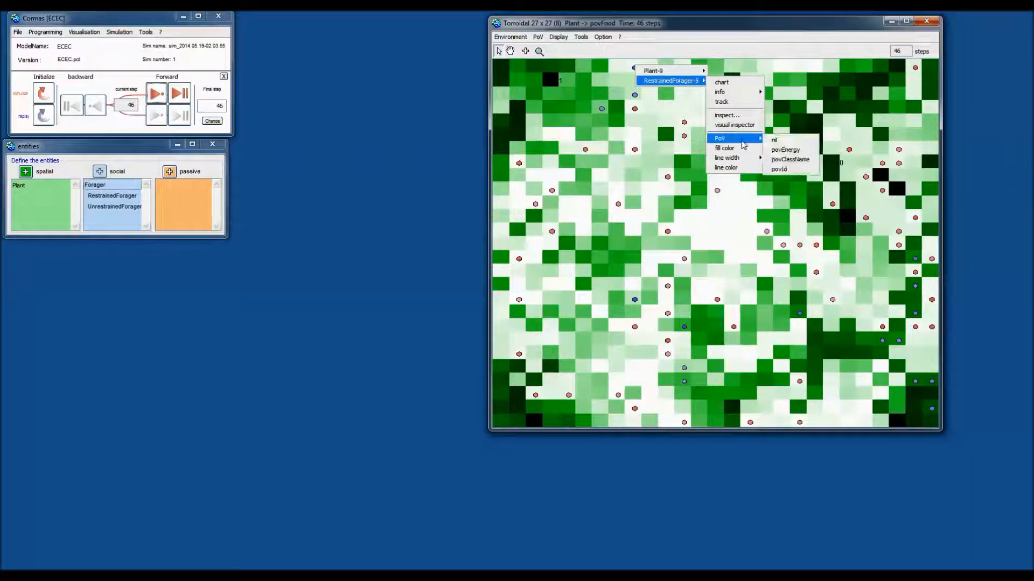
pyautogui.click(802, 162)
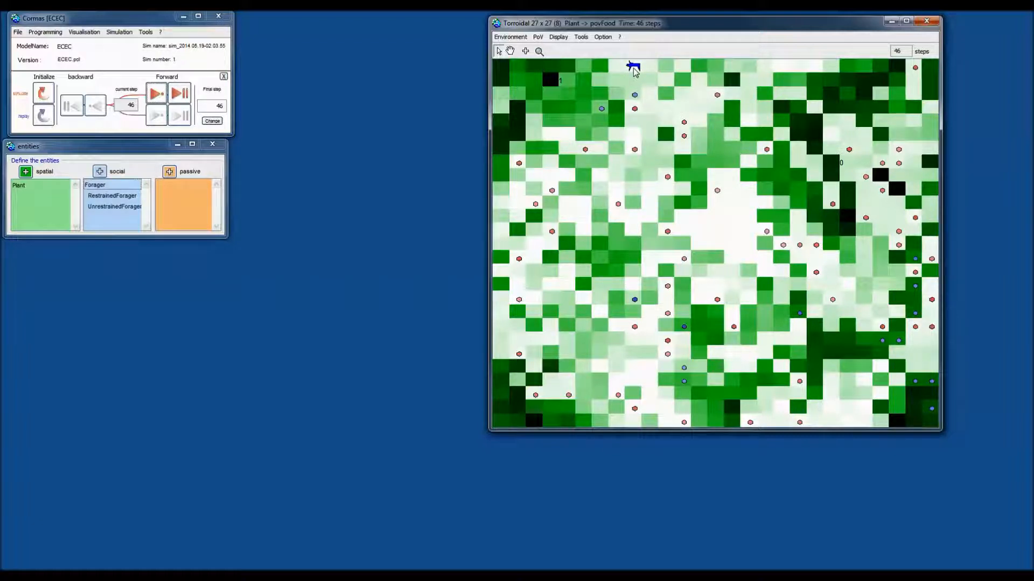
# Set the point of view of UnrestrainedForager-5, the red forager on cell Plant-90, to povClassName.
pyautogui.rightClick(636, 105)
pyautogui.moveTo(674, 119)
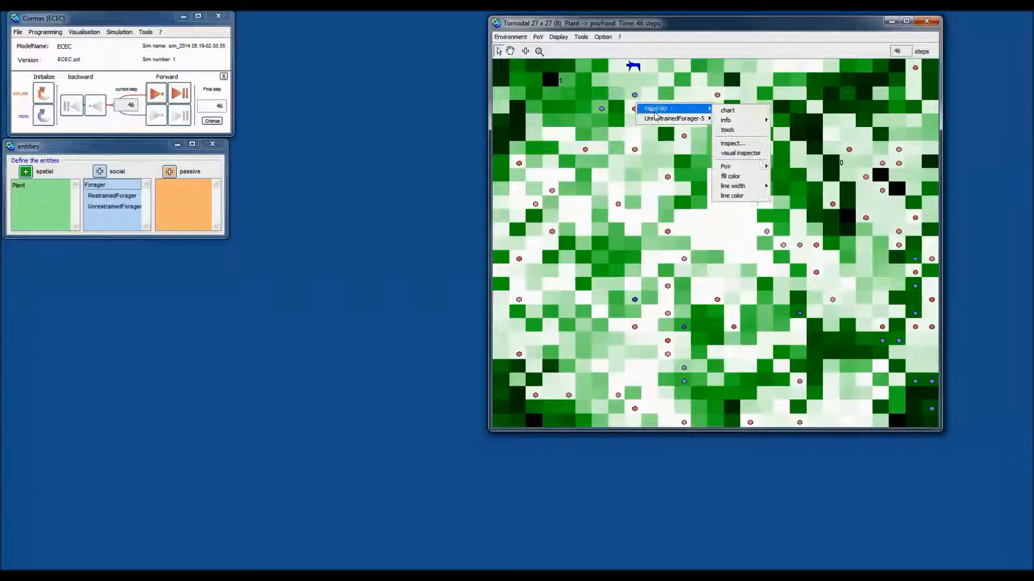
pyautogui.moveTo(748, 181)
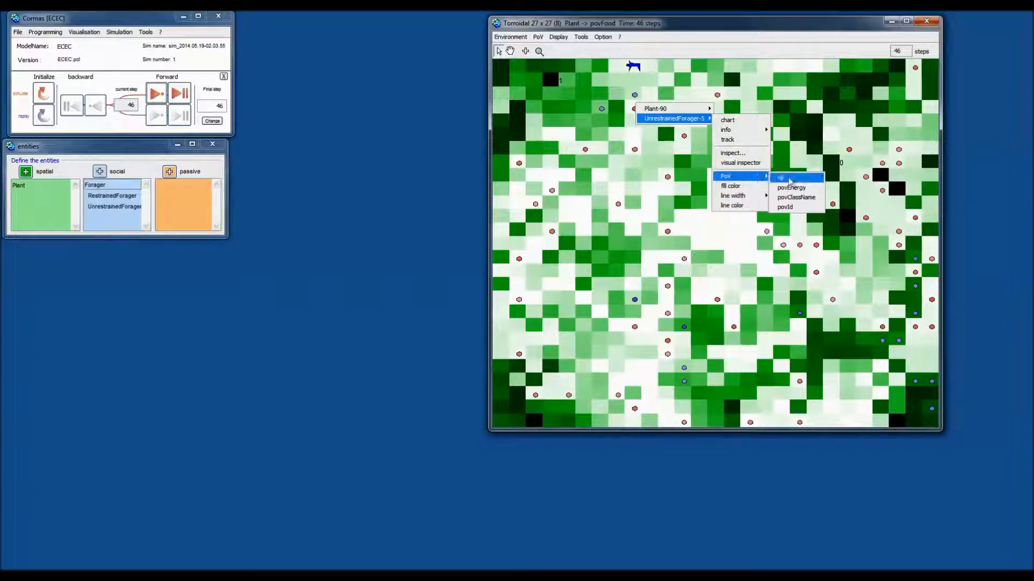
pyautogui.click(796, 198)
# Advance the simulation four steps, one at a time, to step 50 to follow the two animal-shaped foragers.
pyautogui.click(156, 95)
pyautogui.click(156, 94)
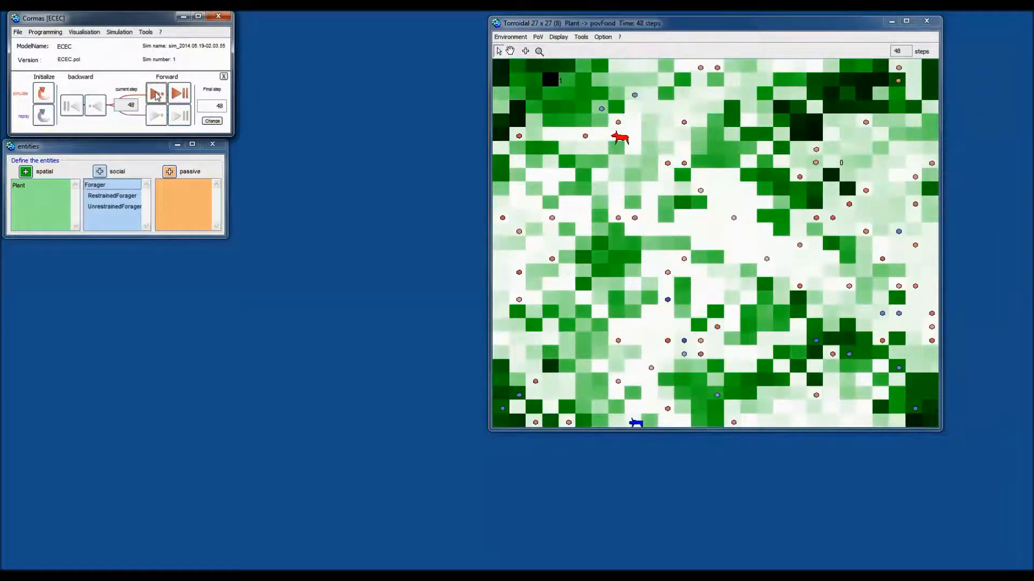
pyautogui.click(156, 95)
pyautogui.click(156, 95)
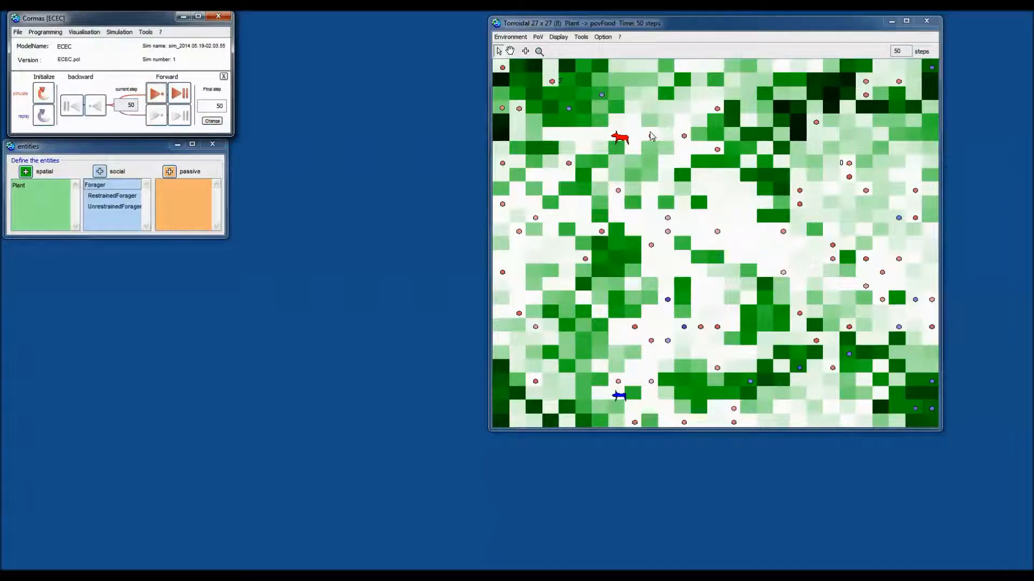
# Set the outline width of UnrestrainedForager-17, to the right of the red animal symbol, to 5 pixels.
pyautogui.rightClick(651, 139)
pyautogui.moveTo(689, 149)
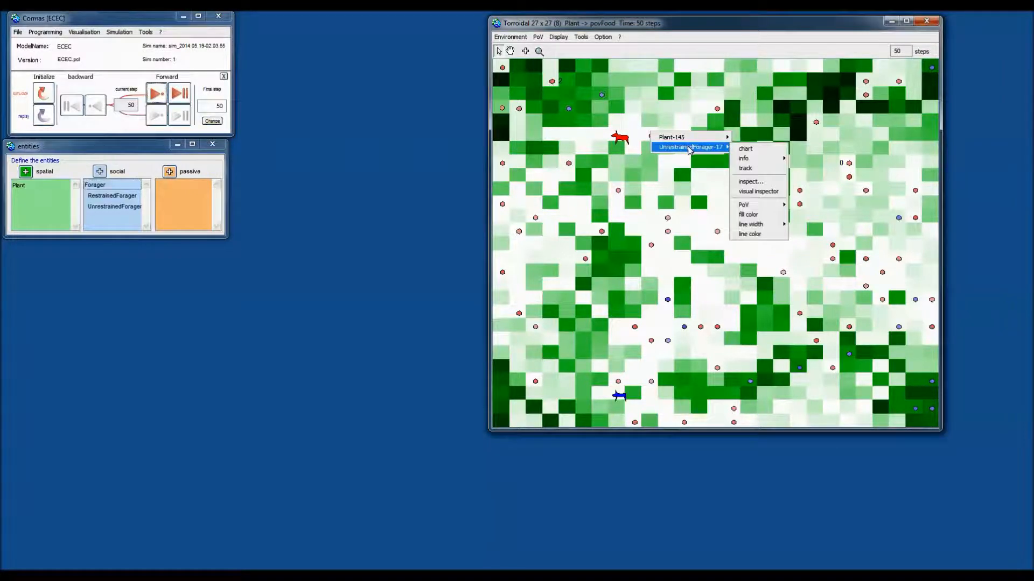
pyautogui.moveTo(764, 227)
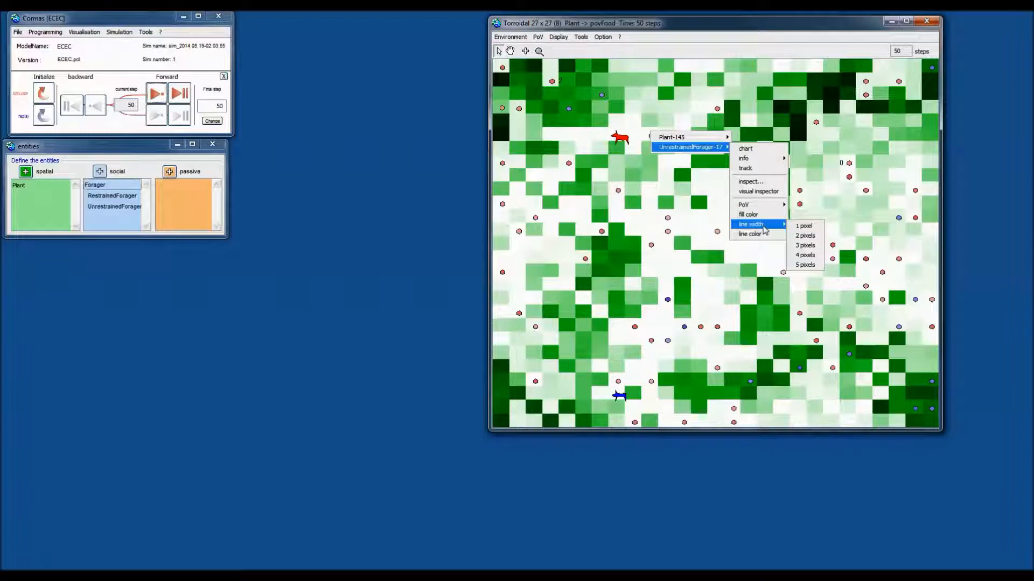
pyautogui.click(808, 265)
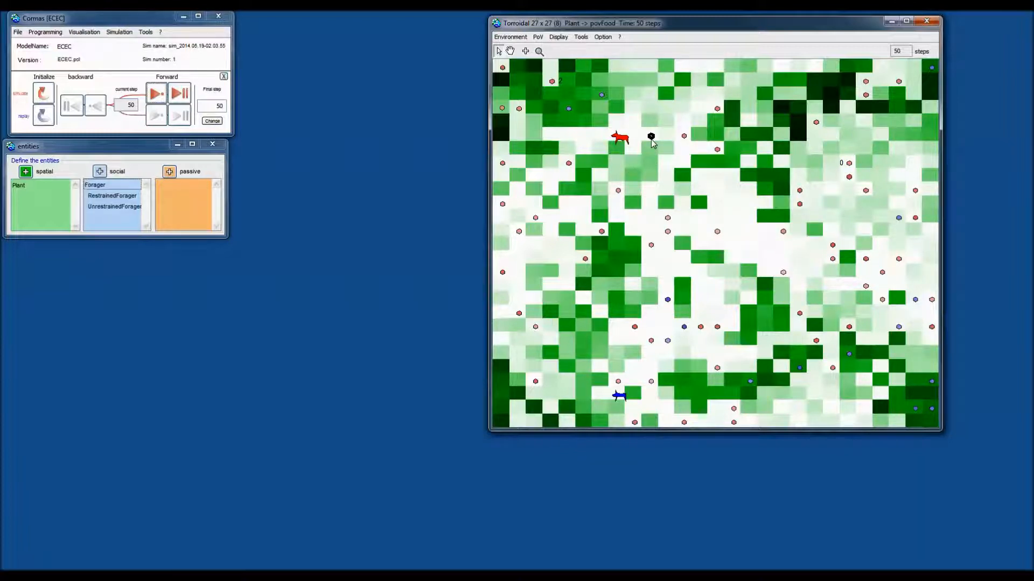
# Set the outline width of UnrestrainedForager-24 on cell Plant-147 to 2 pixels.
pyautogui.rightClick(686, 134)
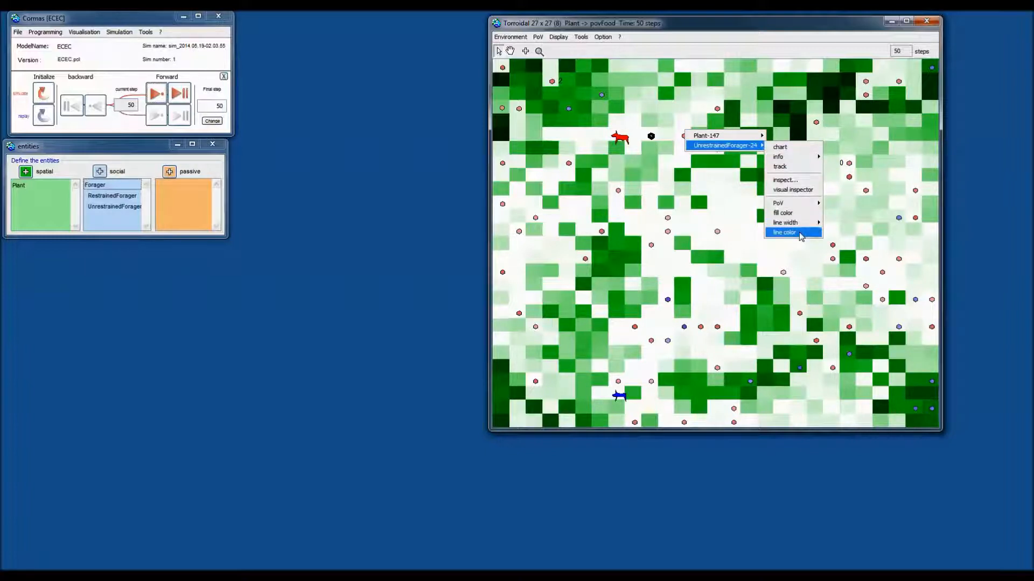
pyautogui.moveTo(803, 223)
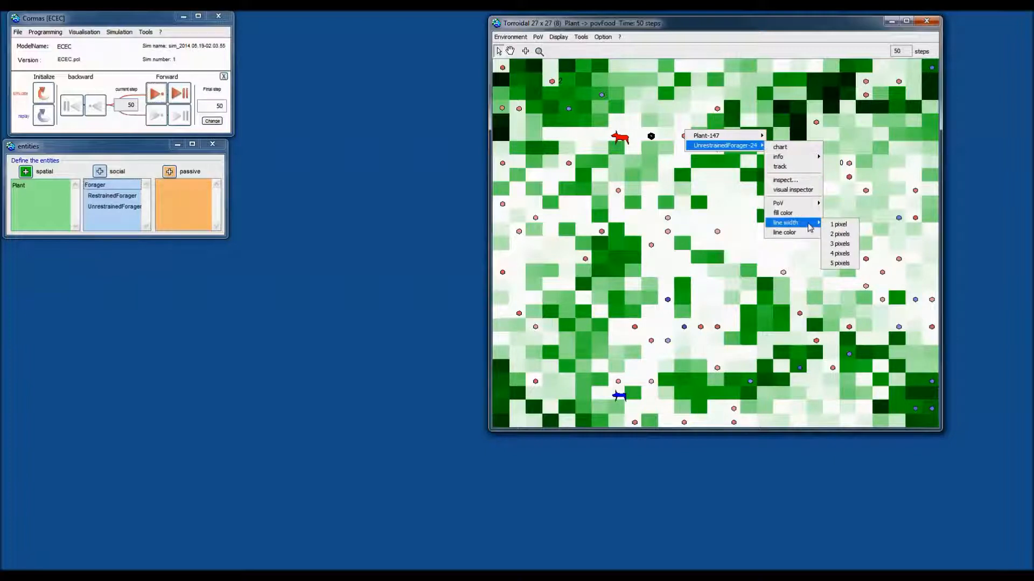
pyautogui.click(839, 235)
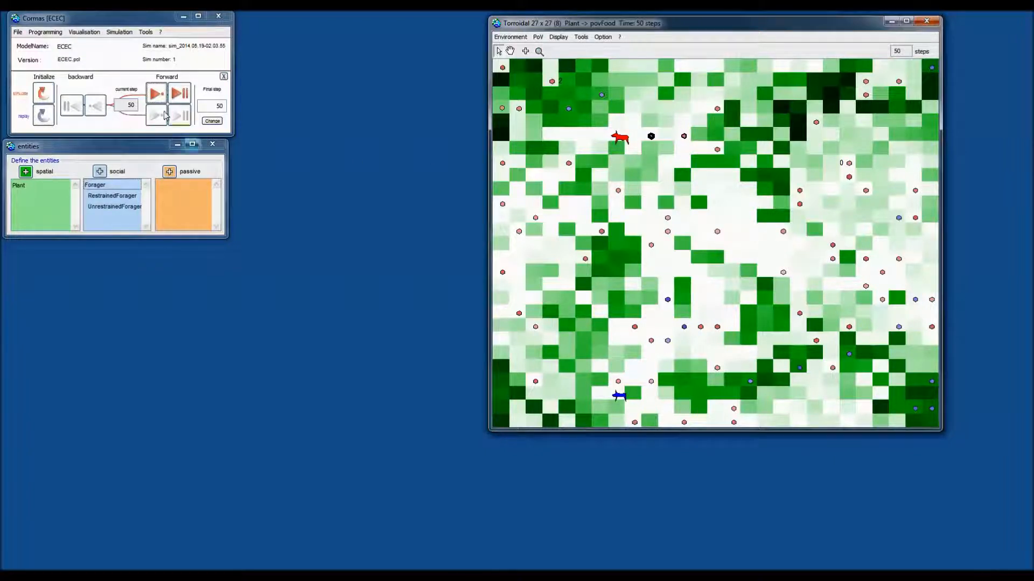
# Advance the simulation five steps, one at a time, to step 55.
pyautogui.click(157, 94)
pyautogui.click(158, 95)
pyautogui.click(157, 95)
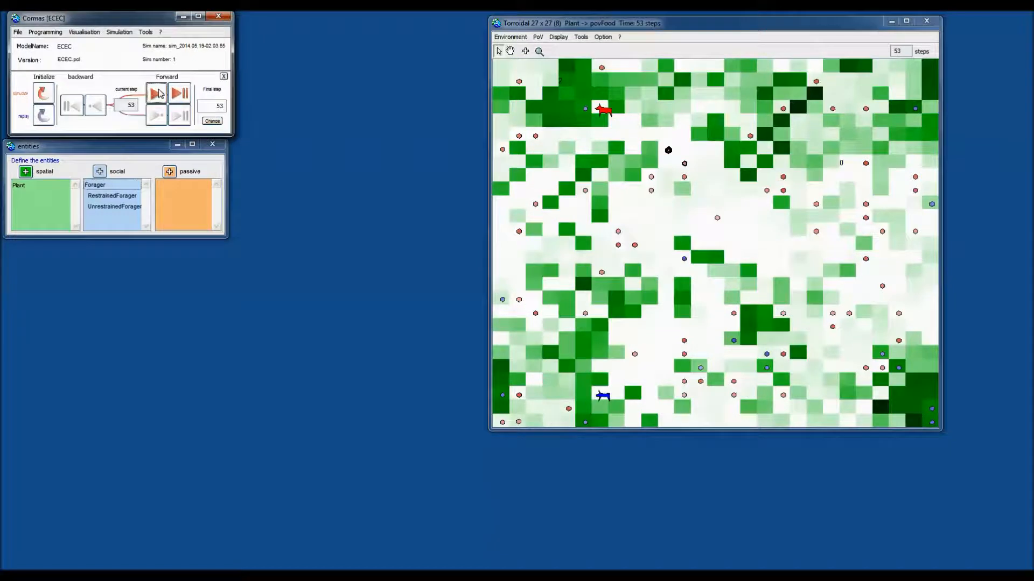
pyautogui.click(157, 94)
pyautogui.click(157, 94)
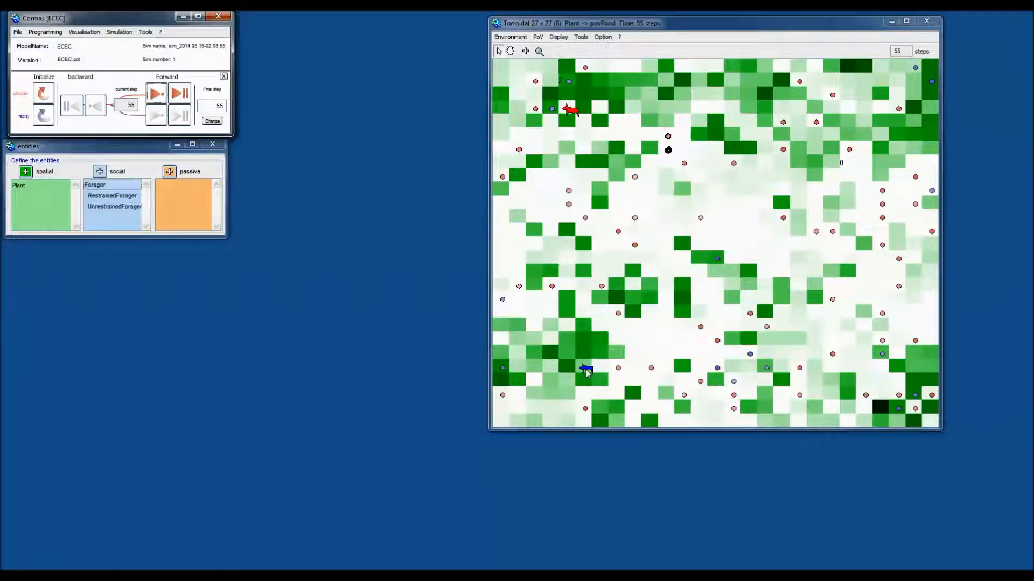
# Apply the povEnergy point of view to the whole Forager class, replacing the individually customised symbols.
pyautogui.click(538, 37)
pyautogui.moveTo(547, 49)
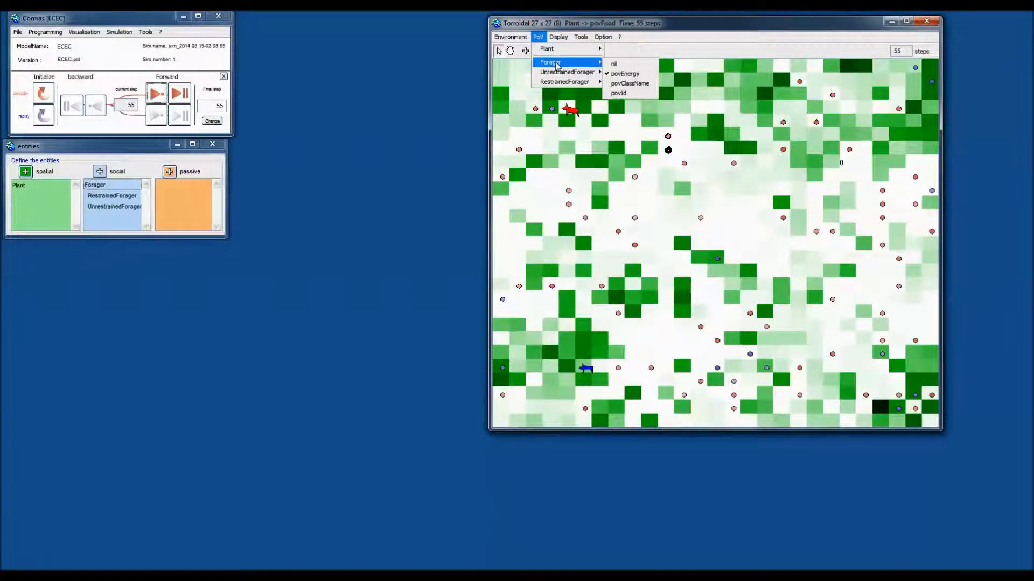
pyautogui.moveTo(569, 66)
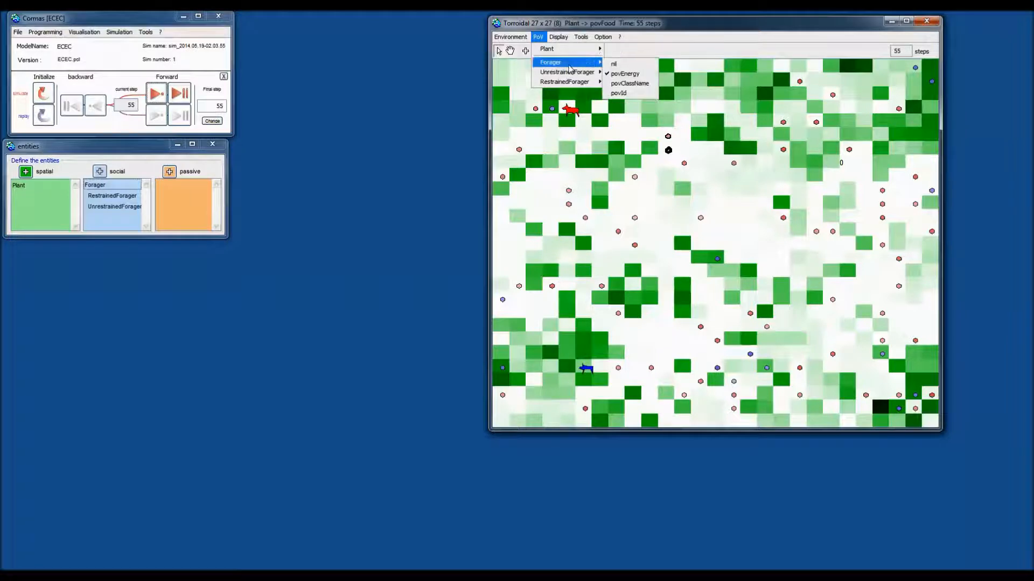
pyautogui.click(623, 77)
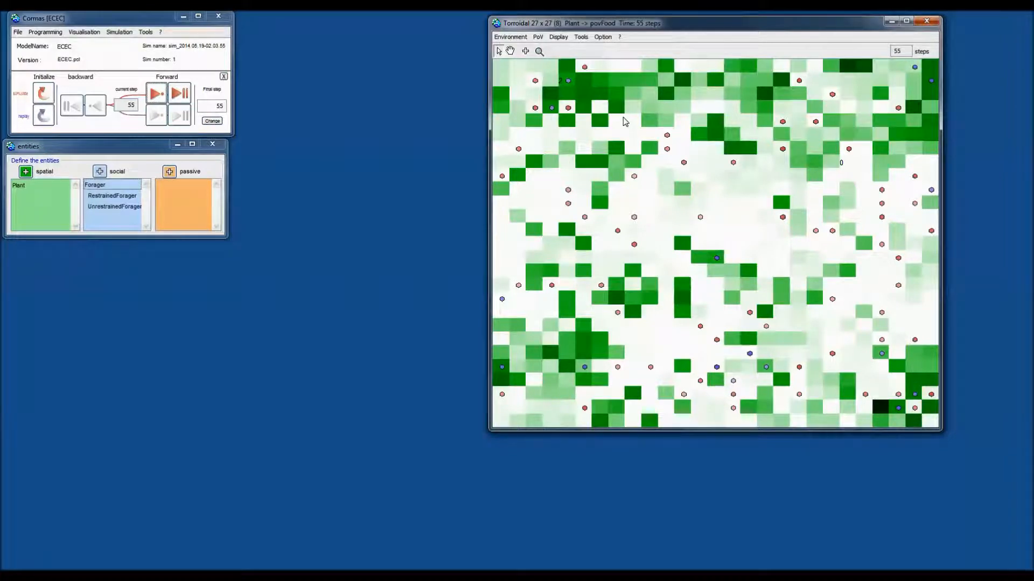
pyautogui.rightClick(587, 133)
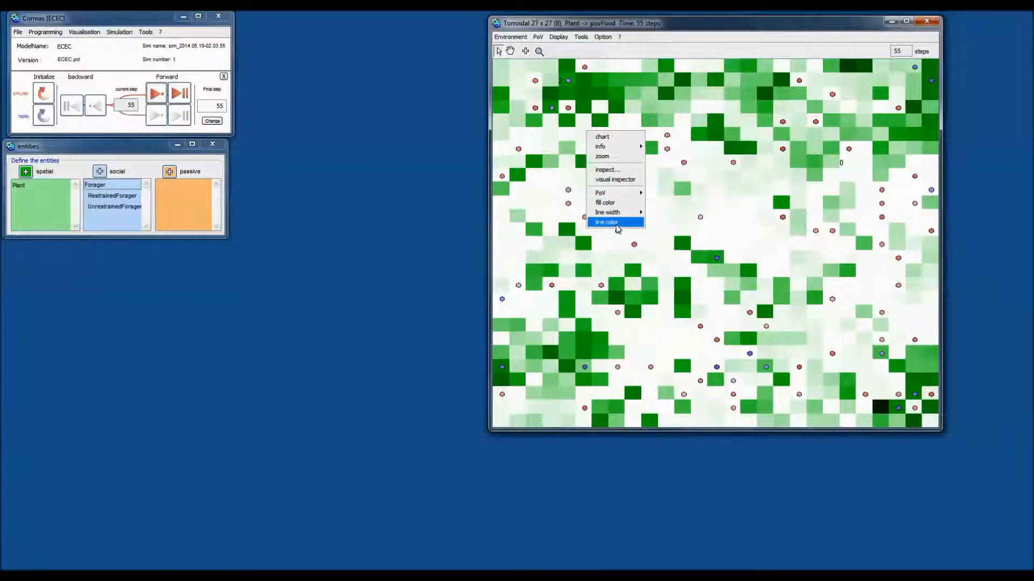
pyautogui.click(653, 49)
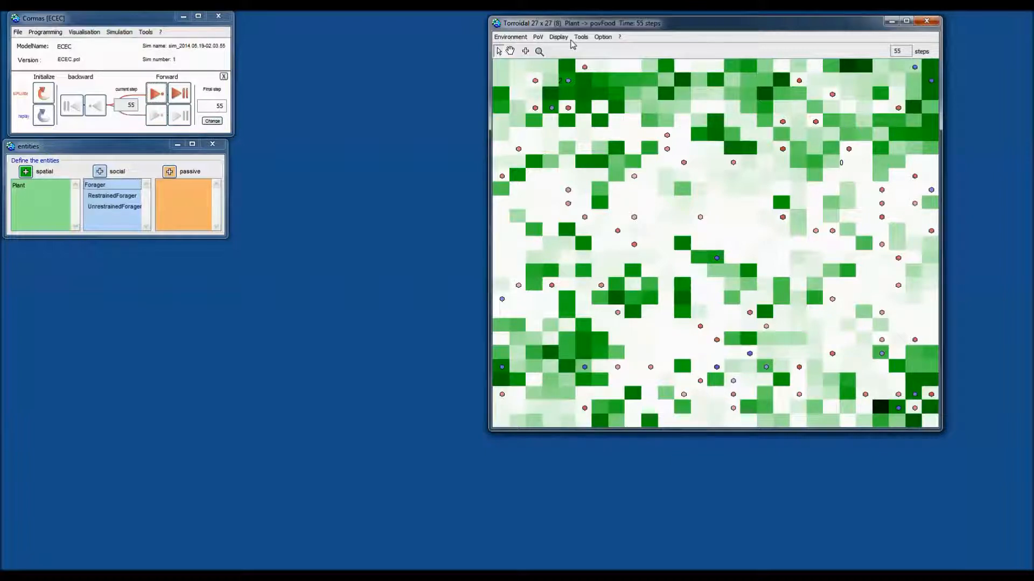
# Turn on the display of movement tracks for the whole Forager class.
pyautogui.click(582, 38)
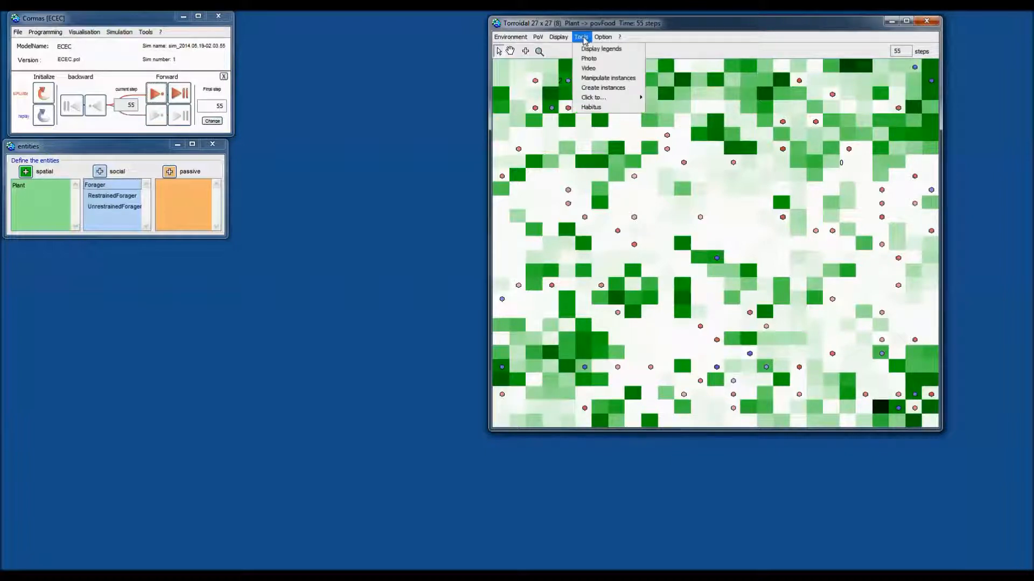
pyautogui.moveTo(563, 42)
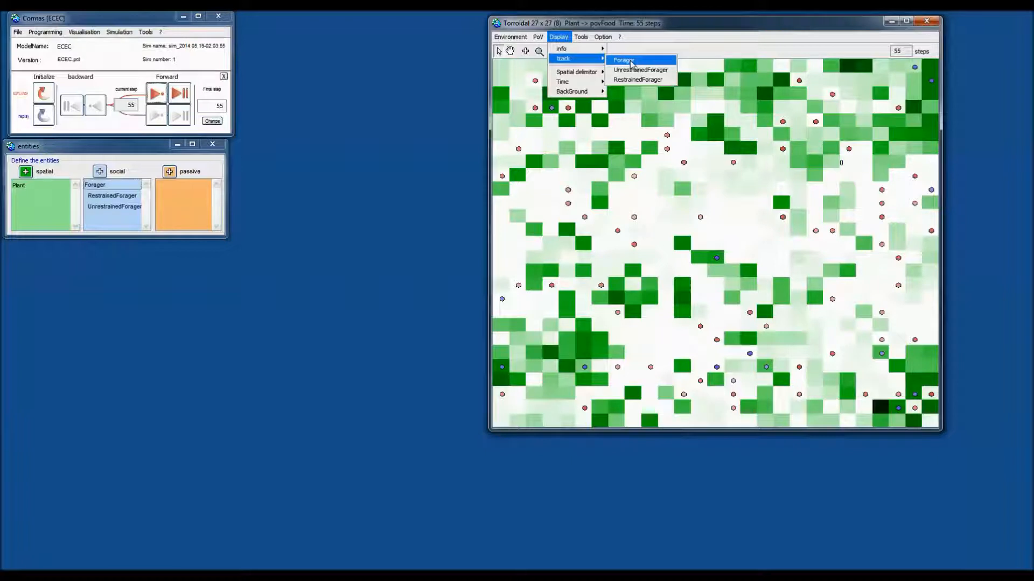
pyautogui.click(632, 65)
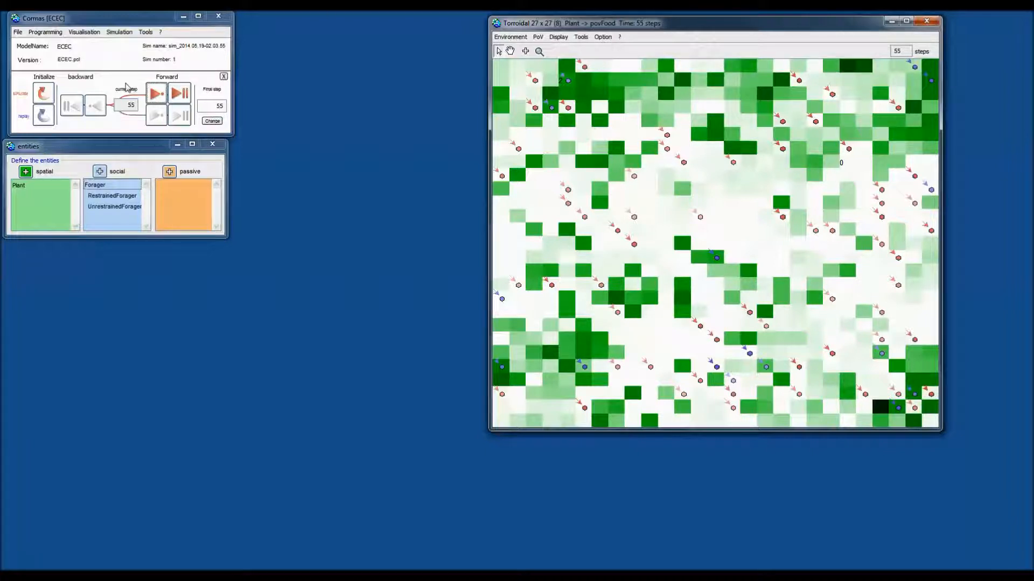
# Advance the simulation one step at a time to step 63 to draw the tracks of all foragers.
pyautogui.click(138, 88)
pyautogui.click(157, 94)
pyautogui.click(156, 95)
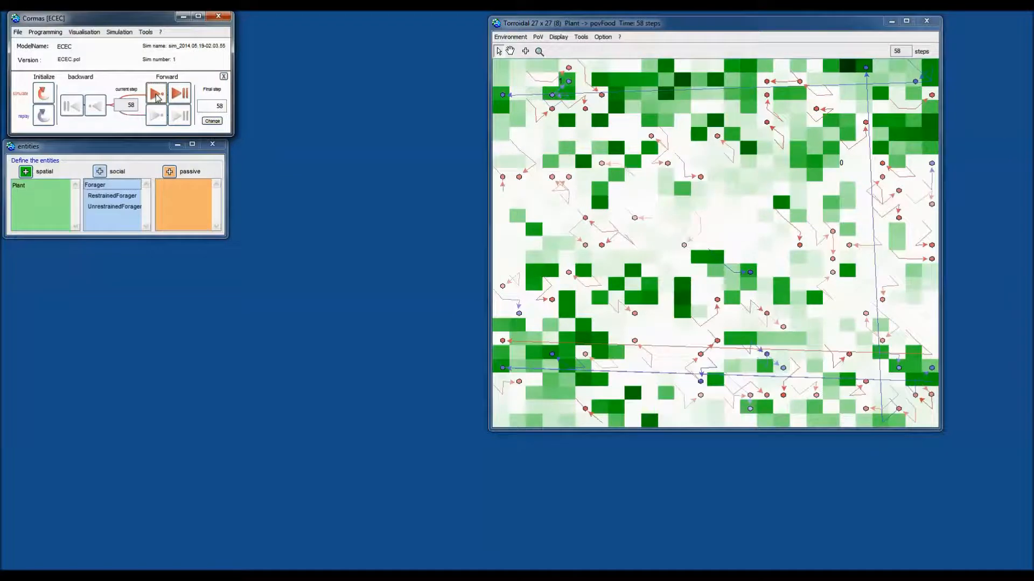
pyautogui.click(157, 95)
pyautogui.click(156, 95)
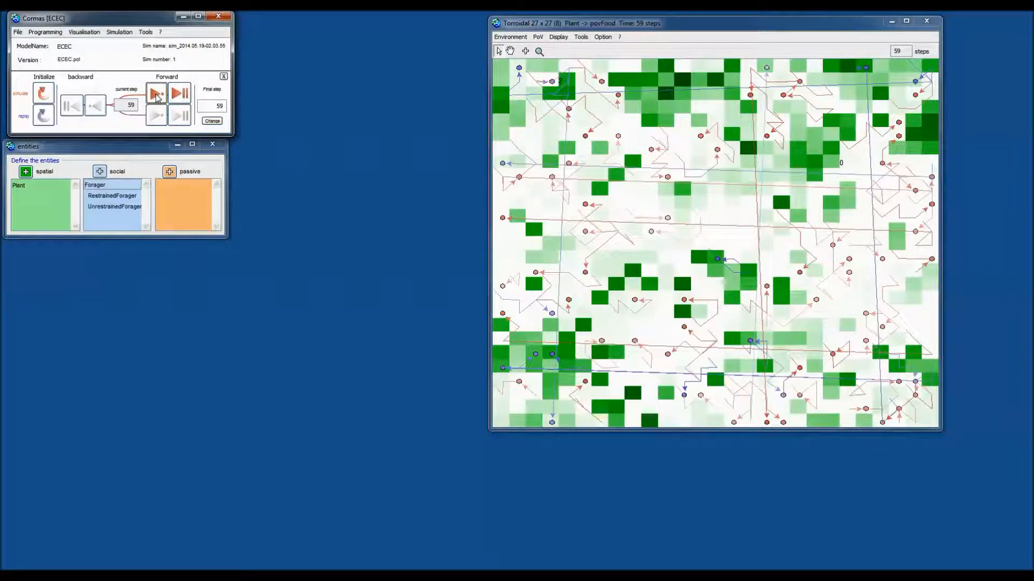
pyautogui.click(156, 95)
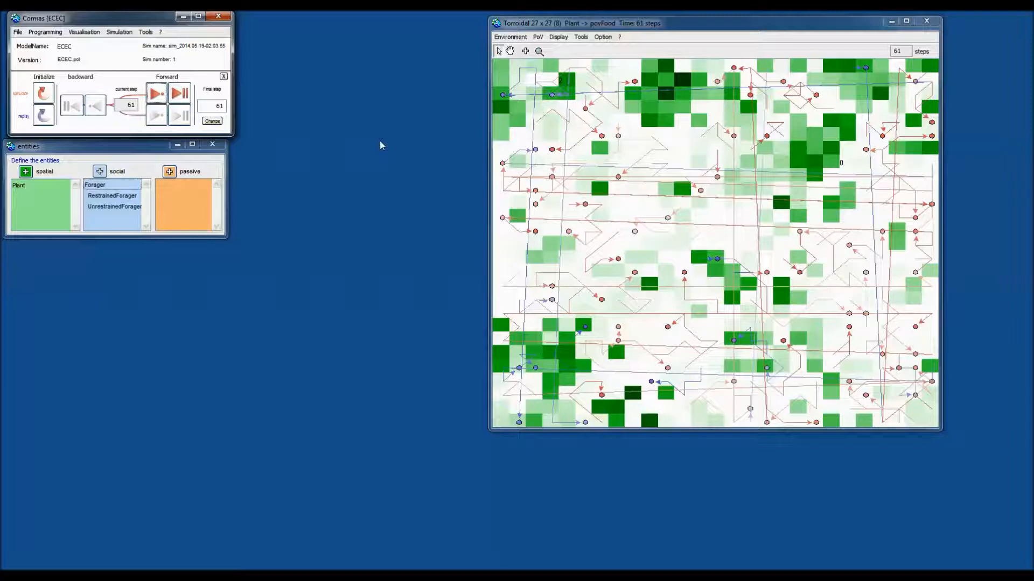
pyautogui.click(156, 93)
pyautogui.click(156, 93)
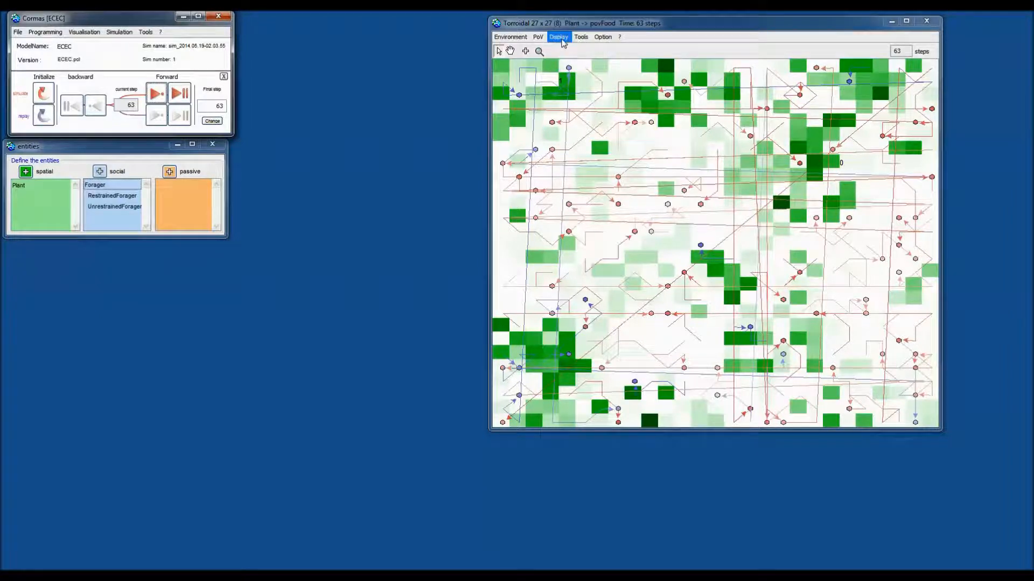
# Reapply the povEnergy point of view to the Forager class to clear the accumulated track lines.
pyautogui.click(540, 37)
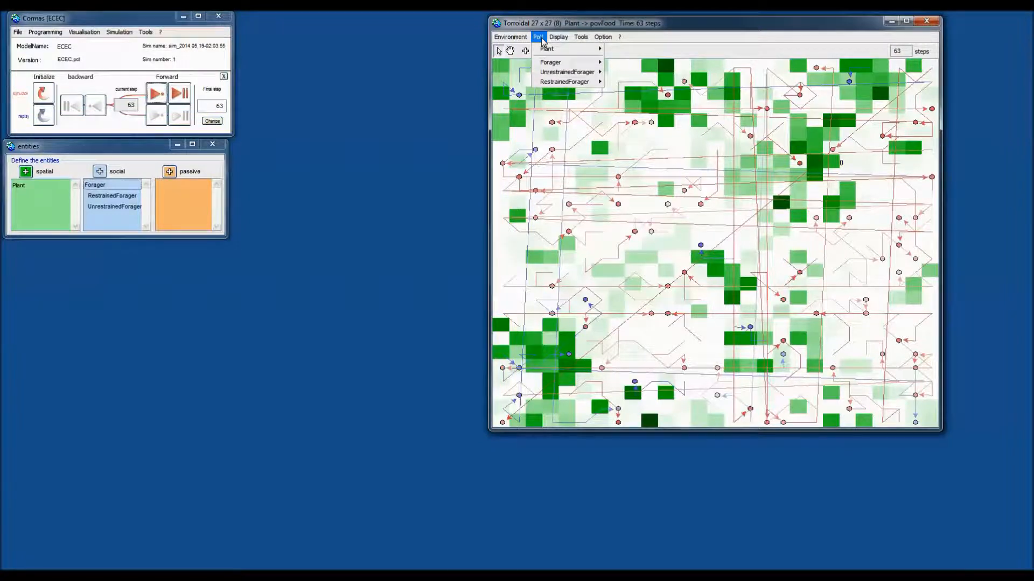
pyautogui.moveTo(557, 63)
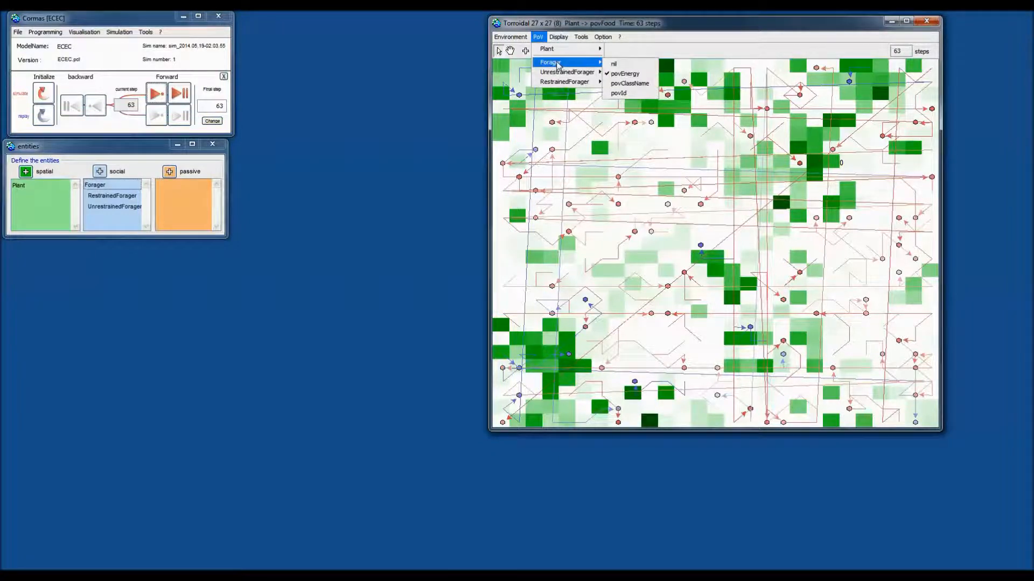
pyautogui.click(623, 74)
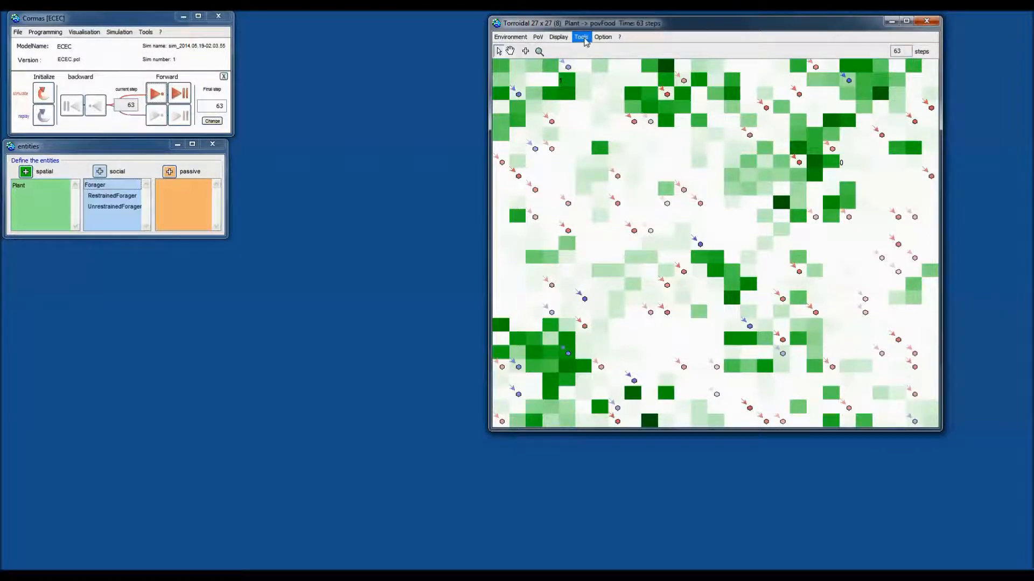
# Turn off the display of movement tracks for the whole Forager class.
pyautogui.click(558, 36)
pyautogui.moveTo(568, 65)
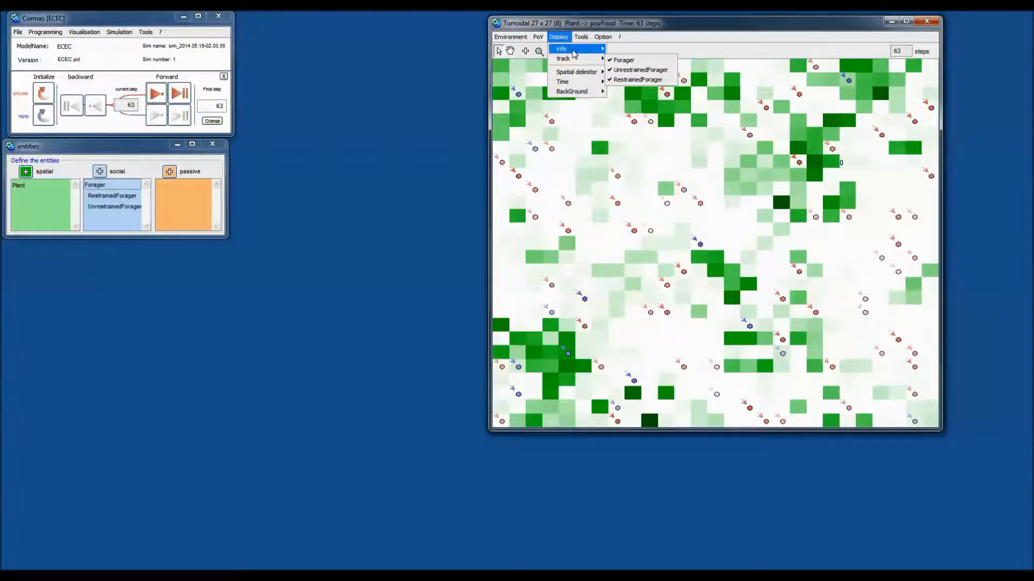
pyautogui.click(559, 37)
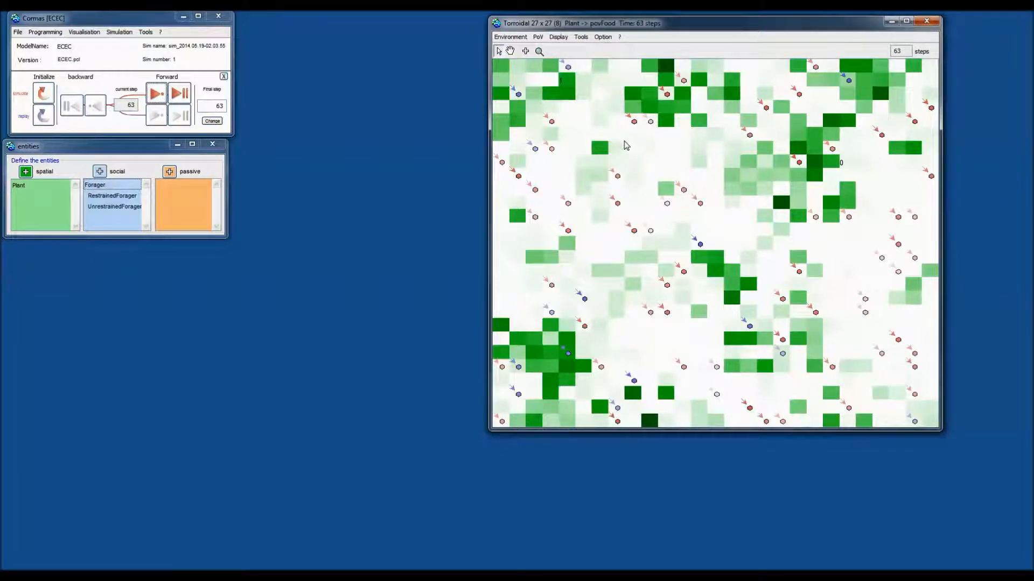
pyautogui.click(557, 38)
pyautogui.click(557, 37)
pyautogui.moveTo(565, 58)
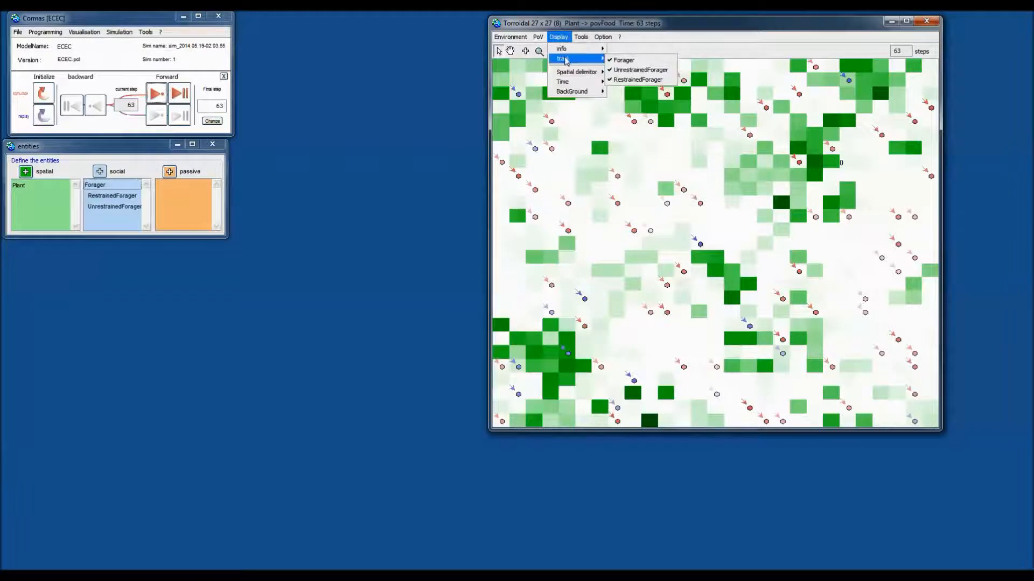
pyautogui.click(620, 60)
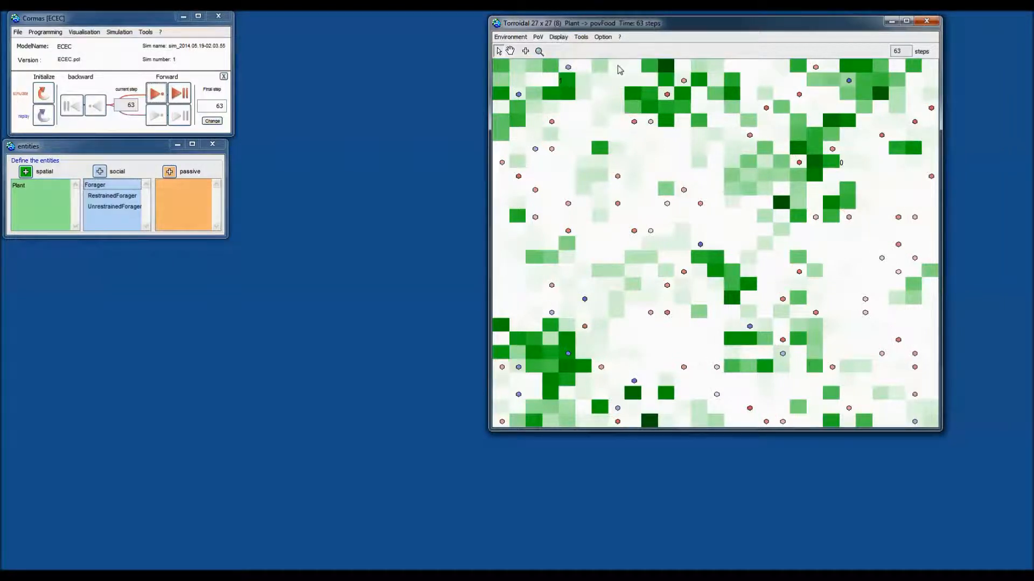
pyautogui.rightClick(635, 120)
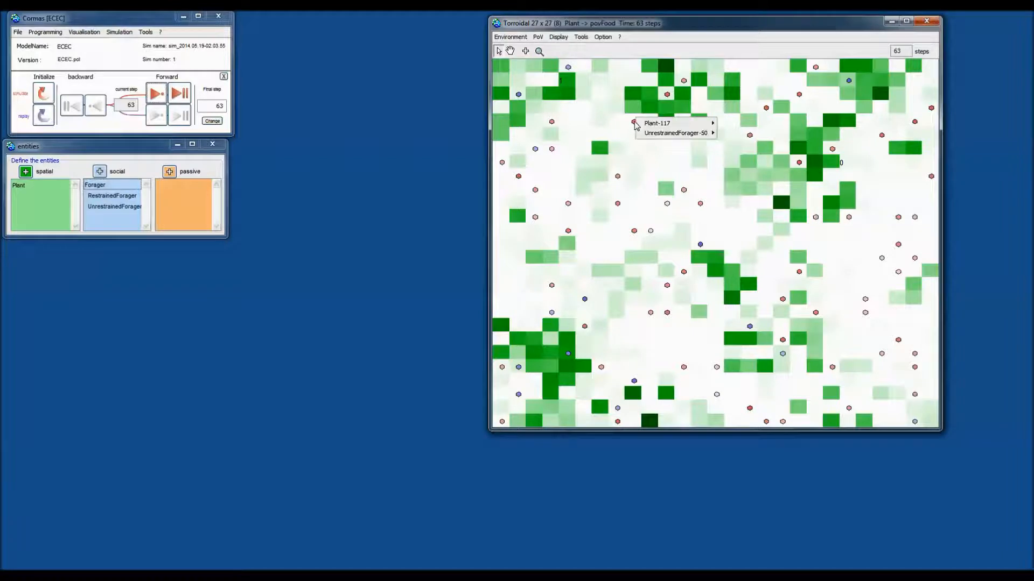
pyautogui.moveTo(659, 134)
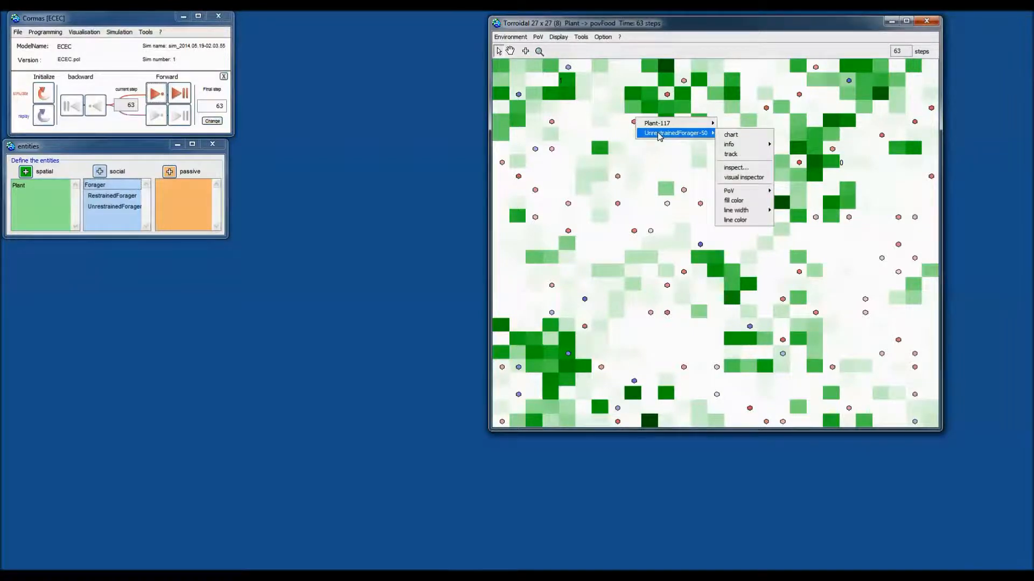
pyautogui.click(614, 107)
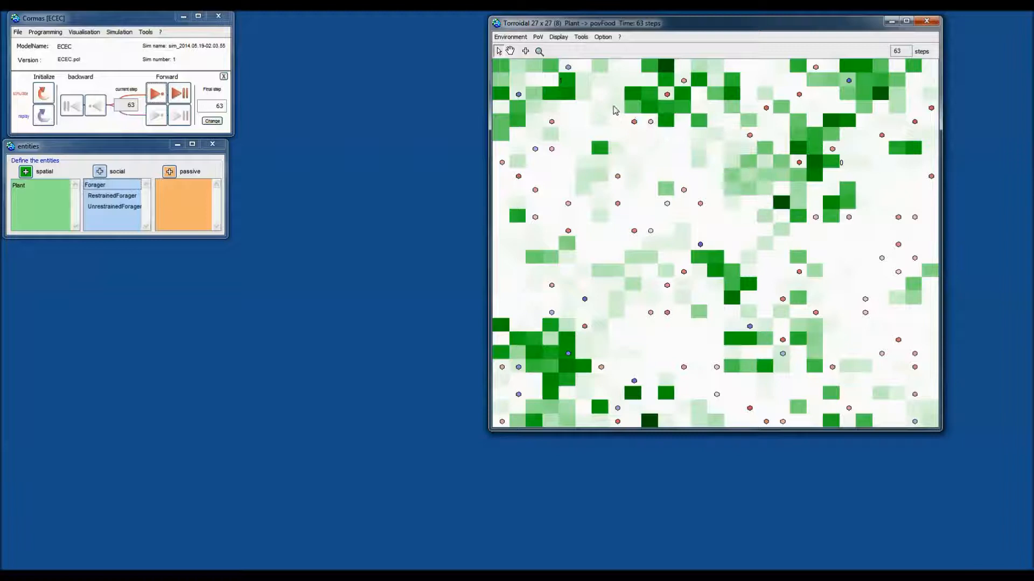
pyautogui.rightClick(614, 107)
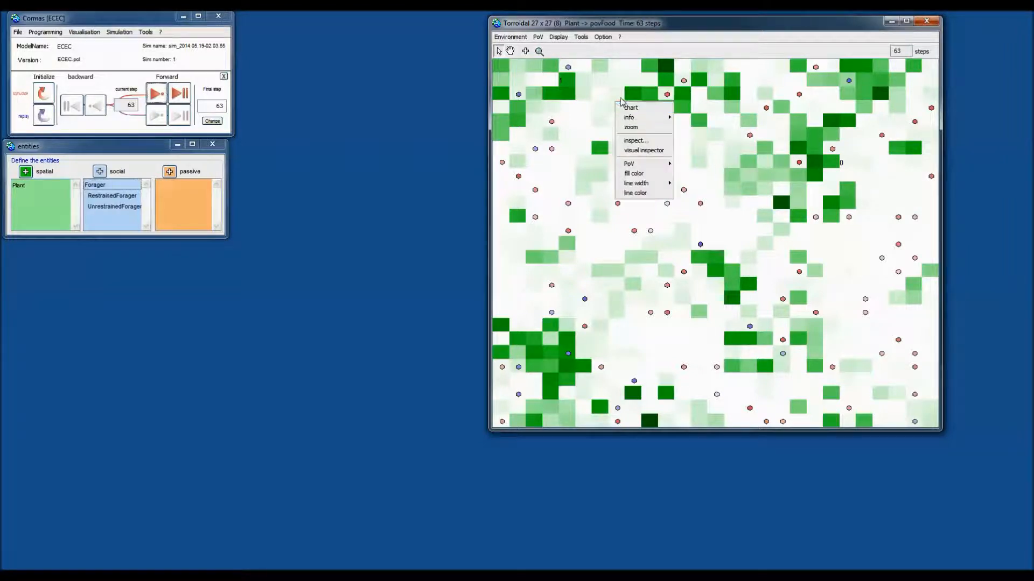
pyautogui.click(617, 95)
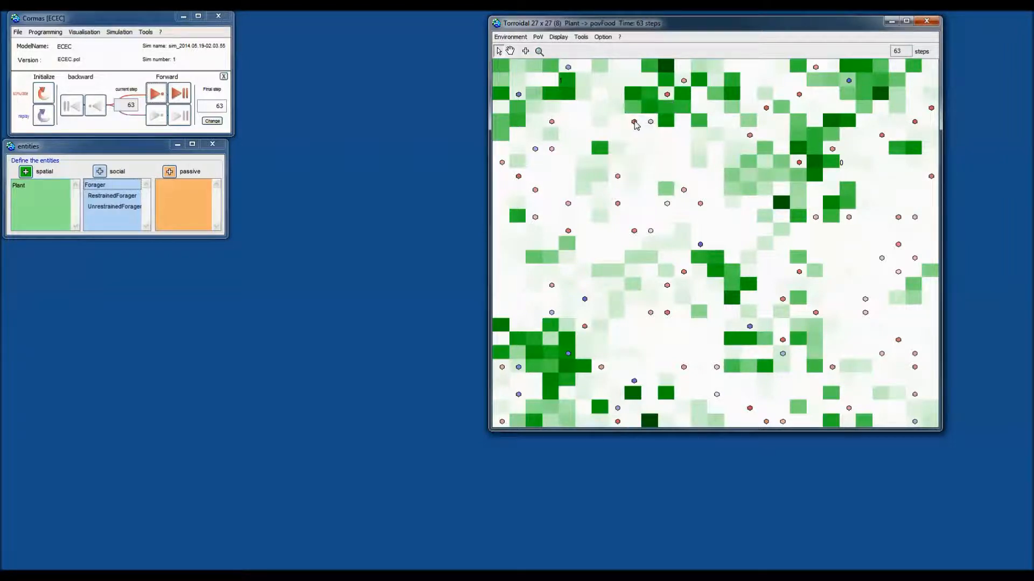
# Turn on the movement track of the single agent UnrestrainedForager-50 on cell Plant-117.
pyautogui.rightClick(636, 123)
pyautogui.moveTo(675, 132)
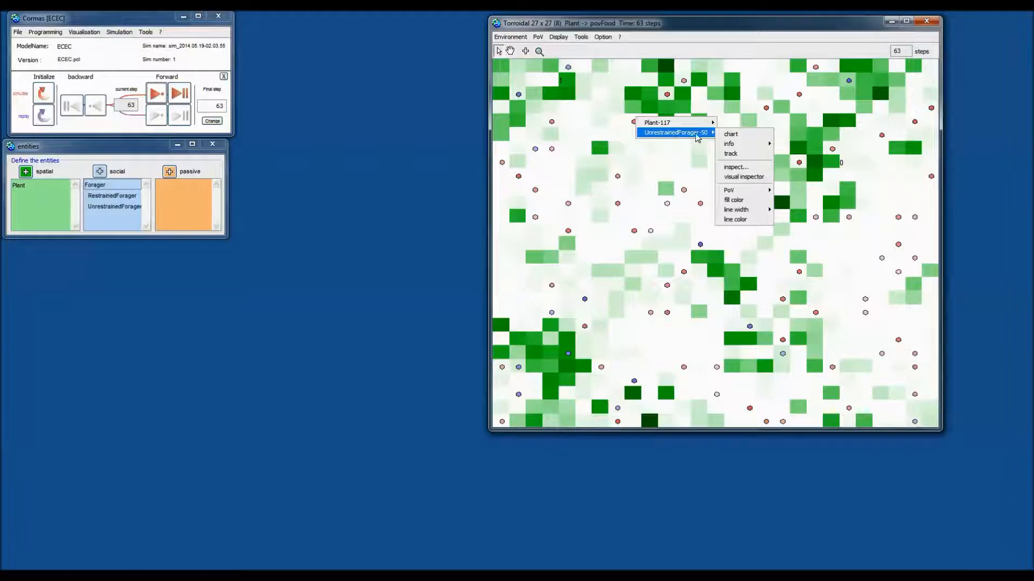
pyautogui.click(740, 154)
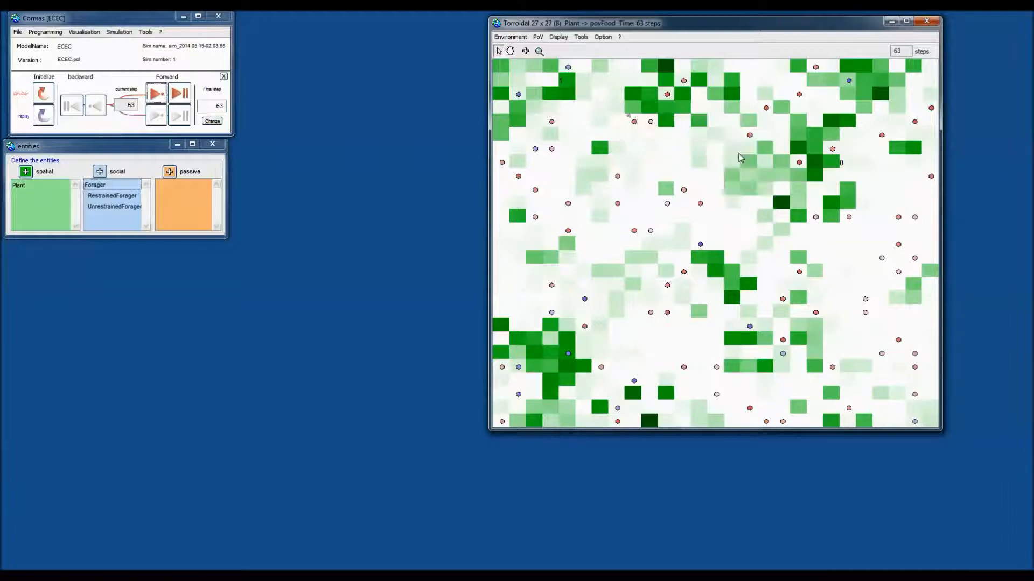
# Advance the simulation eleven steps, one at a time, to step 74 to follow the tracked forager.
pyautogui.click(164, 94)
pyautogui.click(163, 94)
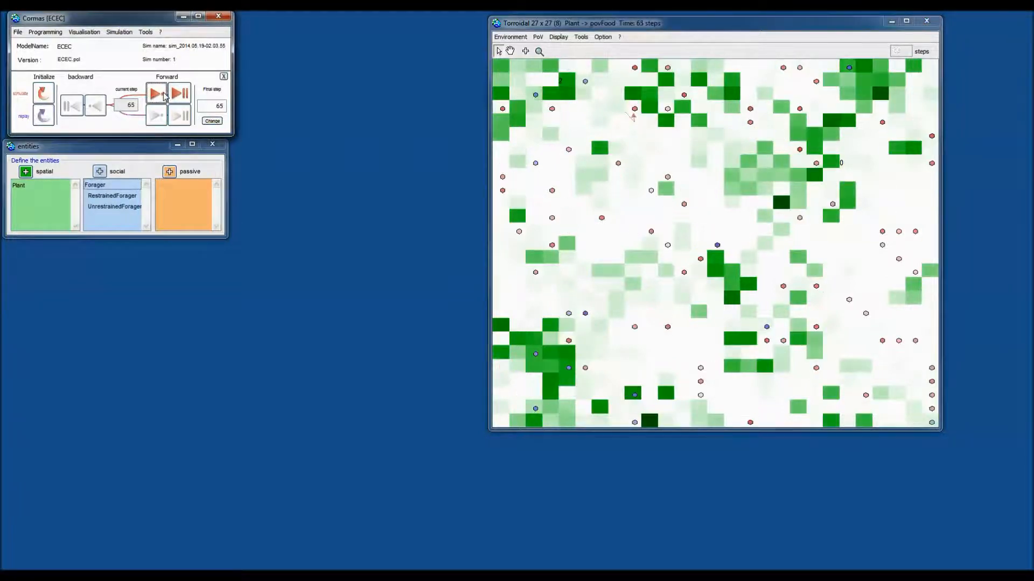
pyautogui.click(164, 95)
pyautogui.click(163, 95)
pyautogui.click(163, 94)
pyautogui.click(163, 95)
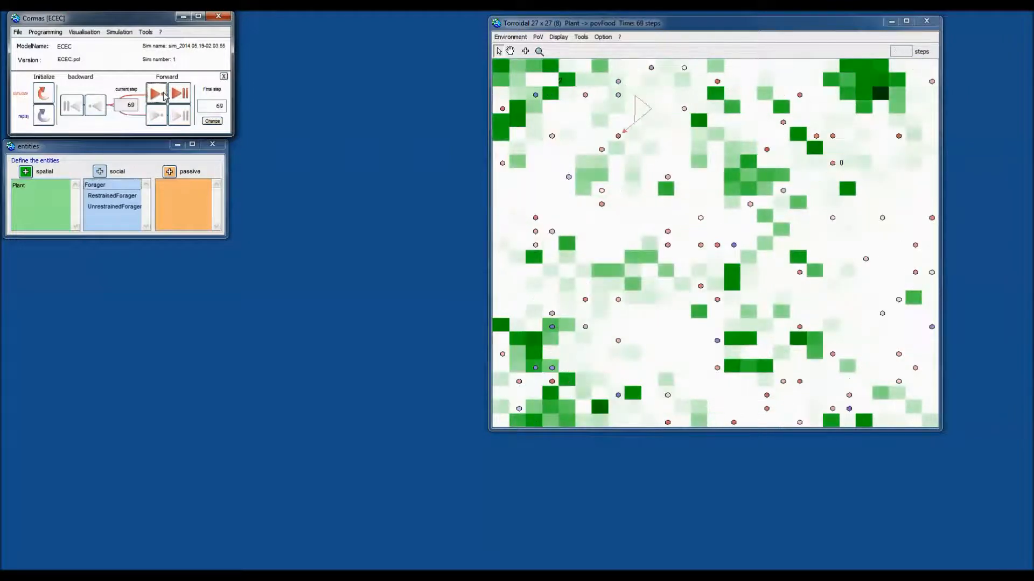
pyautogui.click(164, 94)
pyautogui.click(163, 95)
pyautogui.click(163, 94)
pyautogui.click(163, 94)
pyautogui.click(163, 95)
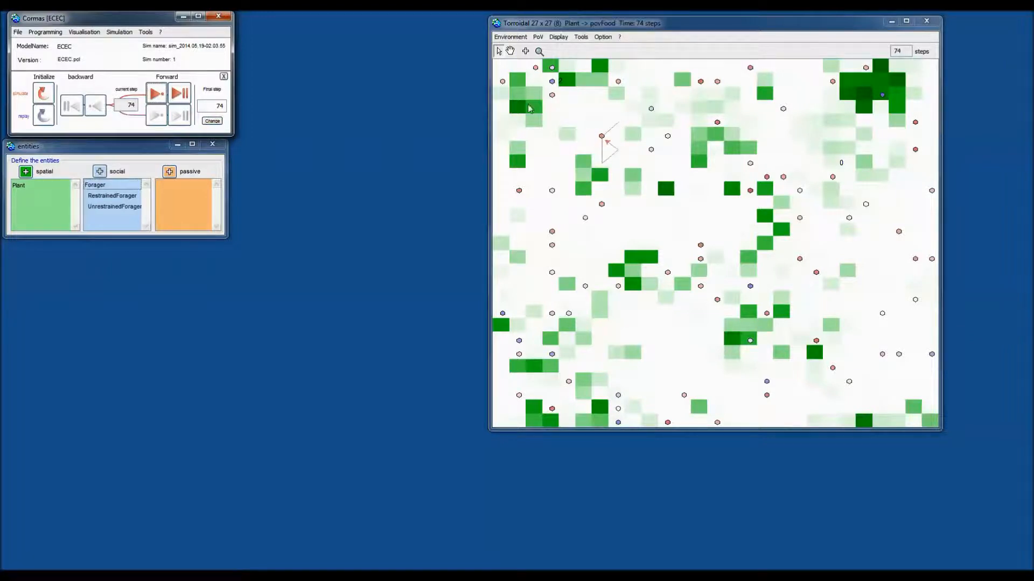
# Set the length of the agents' tracks to 2.
pyautogui.click(602, 38)
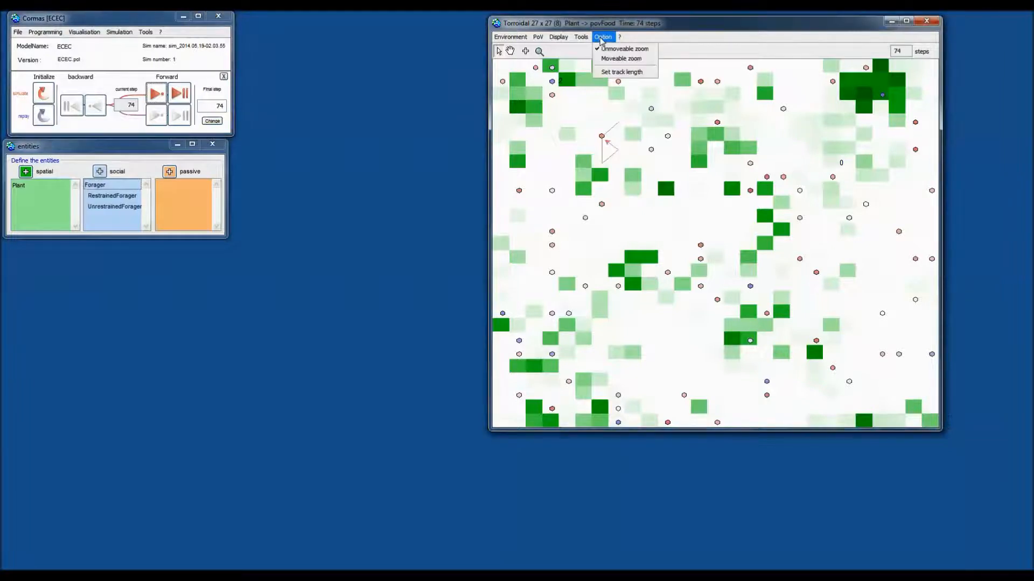
pyautogui.click(620, 73)
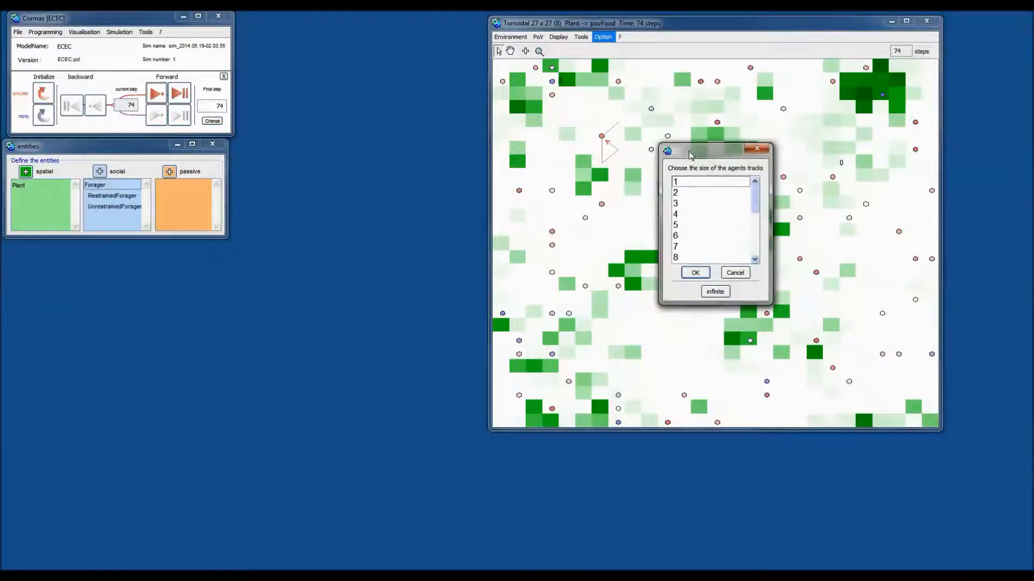
pyautogui.click(682, 194)
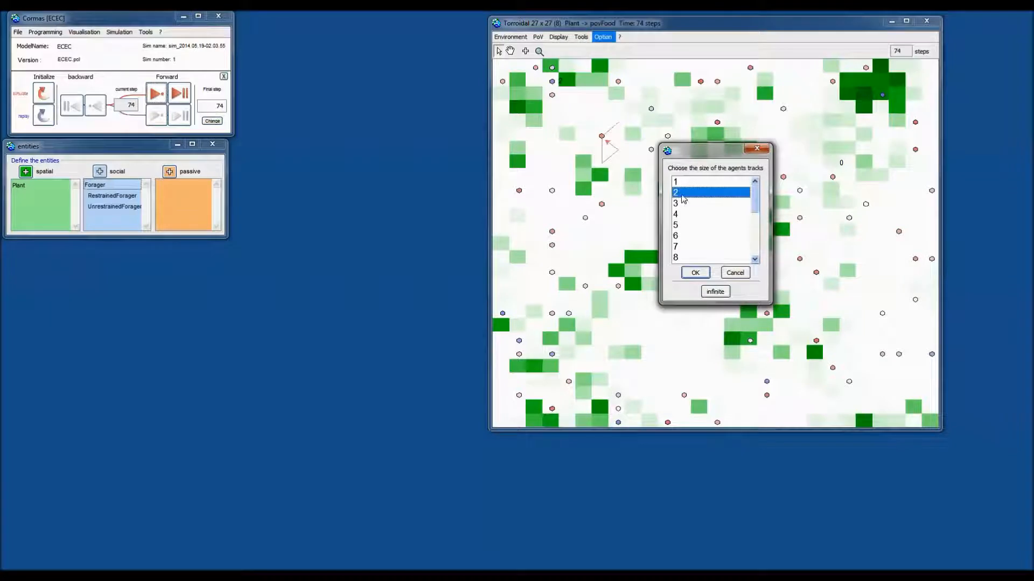
pyautogui.click(696, 271)
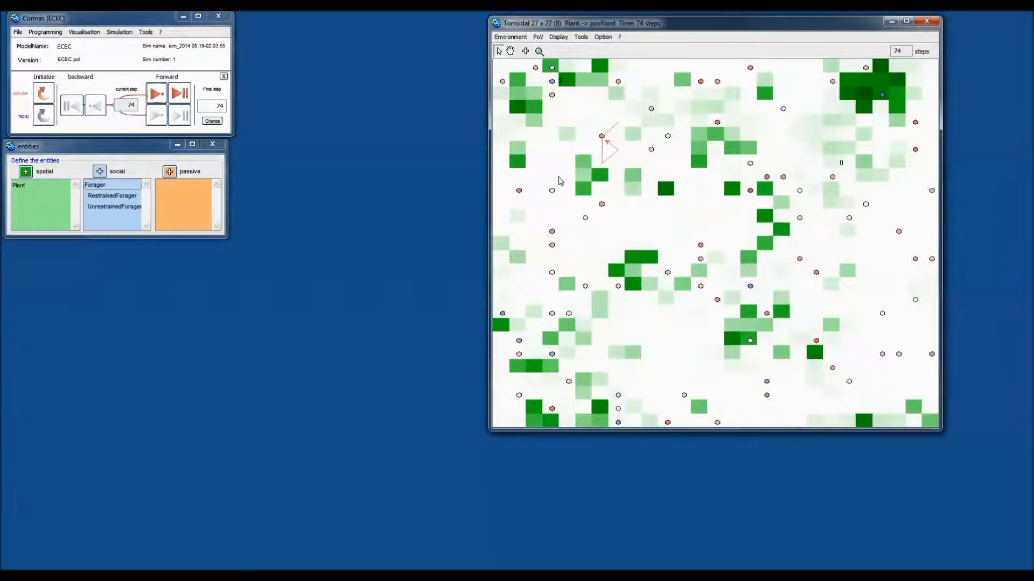
# Advance the simulation to step 81 and set a new length for the agents' tracks.
pyautogui.click(156, 95)
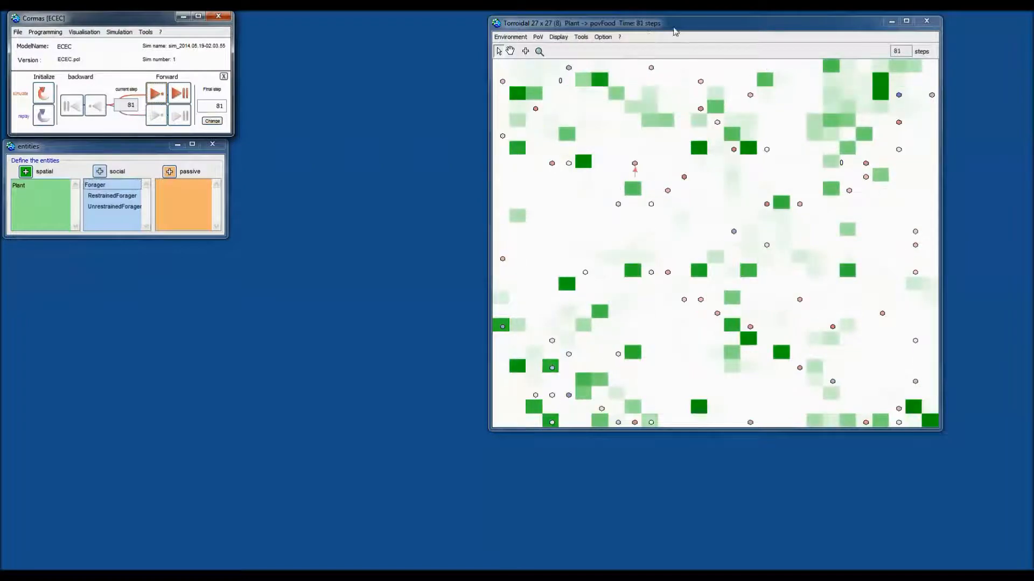
pyautogui.click(602, 36)
pyautogui.click(626, 74)
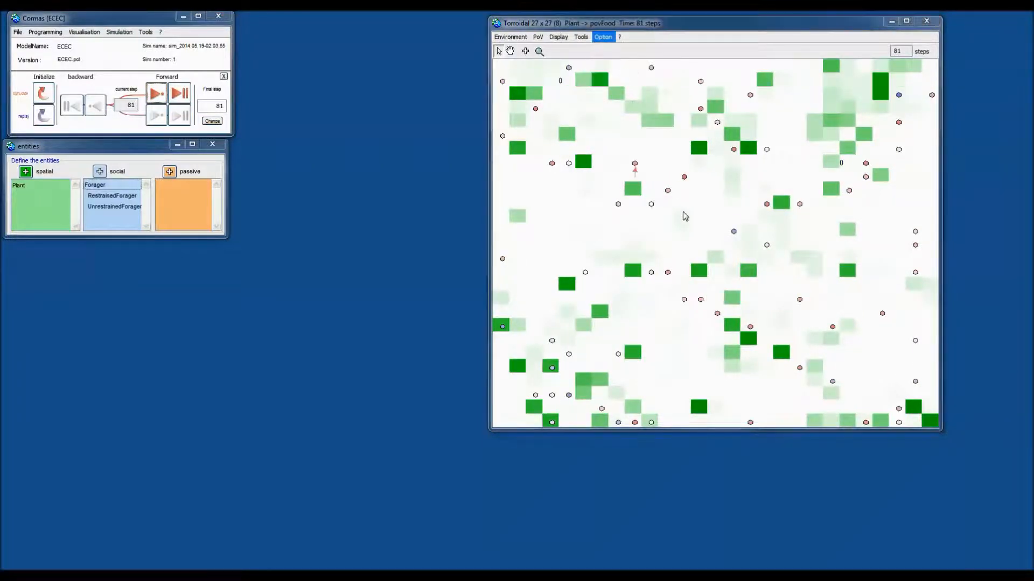
pyautogui.click(715, 292)
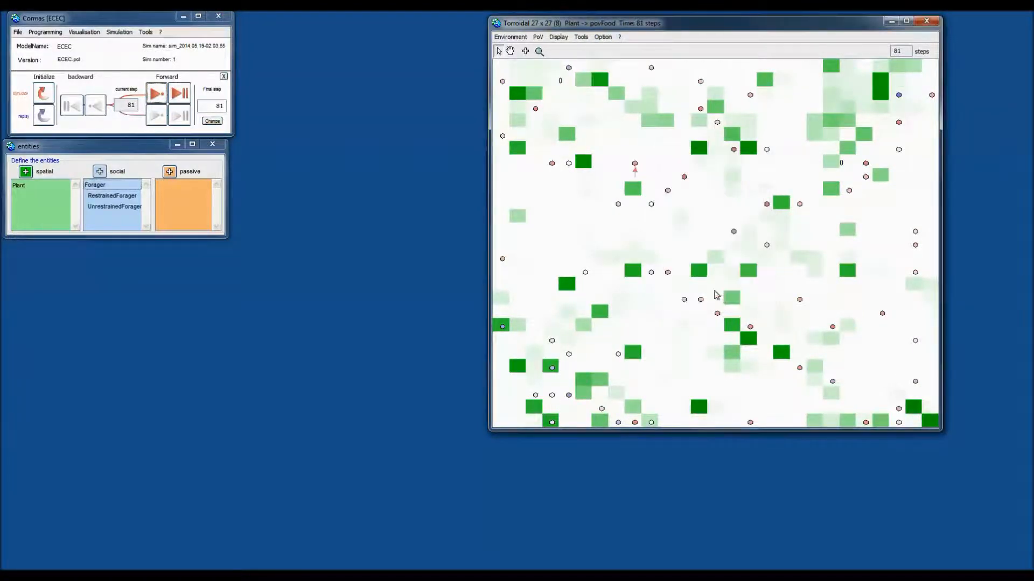
# Advance the simulation one step at a time to step 102 to follow the tracked forager.
pyautogui.click(160, 95)
pyautogui.click(160, 94)
pyautogui.click(160, 94)
pyautogui.click(160, 94)
pyautogui.click(159, 95)
pyautogui.click(160, 94)
pyautogui.click(160, 94)
pyautogui.click(160, 94)
pyautogui.click(160, 94)
pyautogui.click(160, 94)
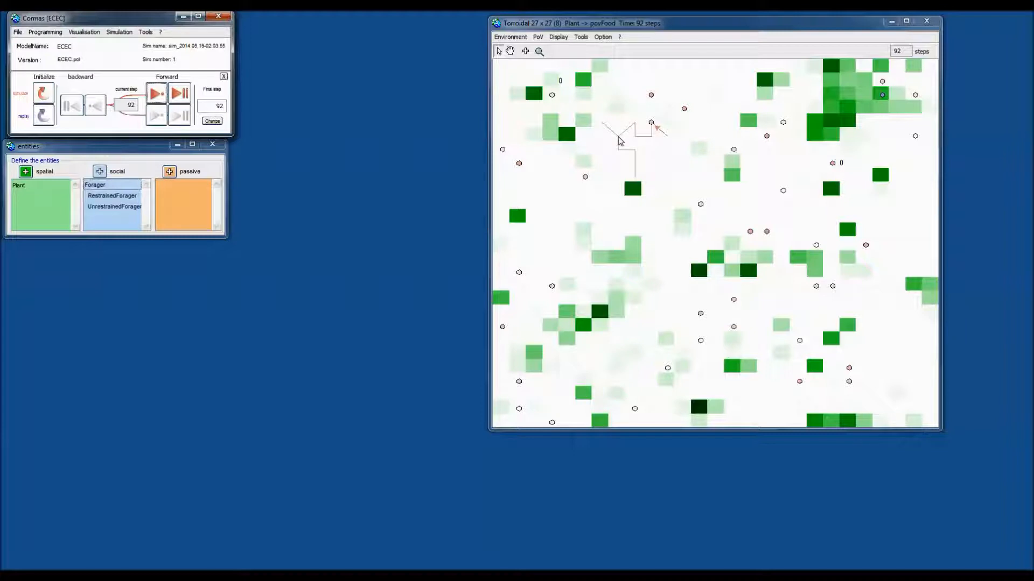
pyautogui.click(155, 95)
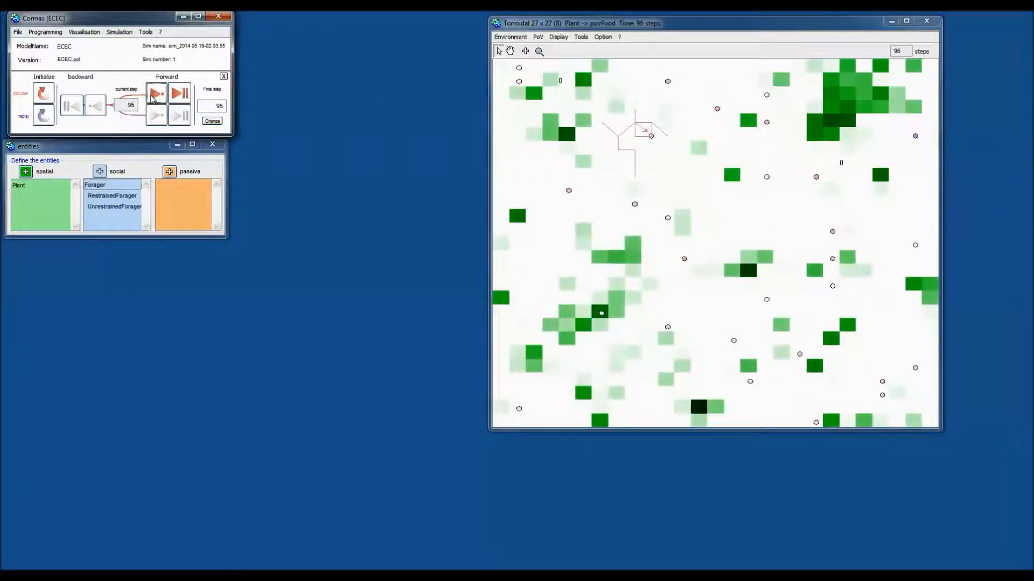
pyautogui.click(151, 99)
pyautogui.click(151, 99)
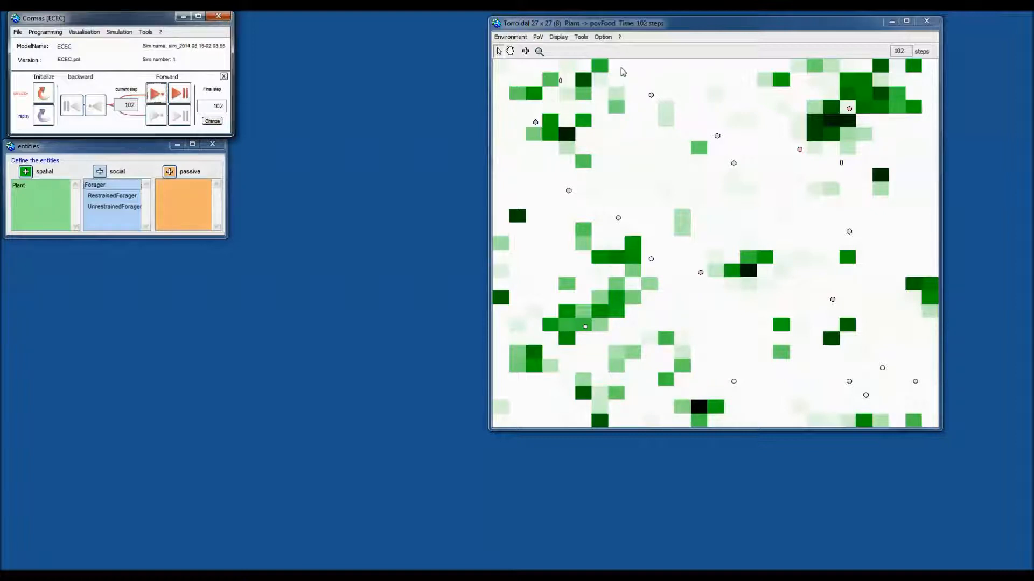
# Display the energy information on every Plant cell of the grid.
pyautogui.click(606, 39)
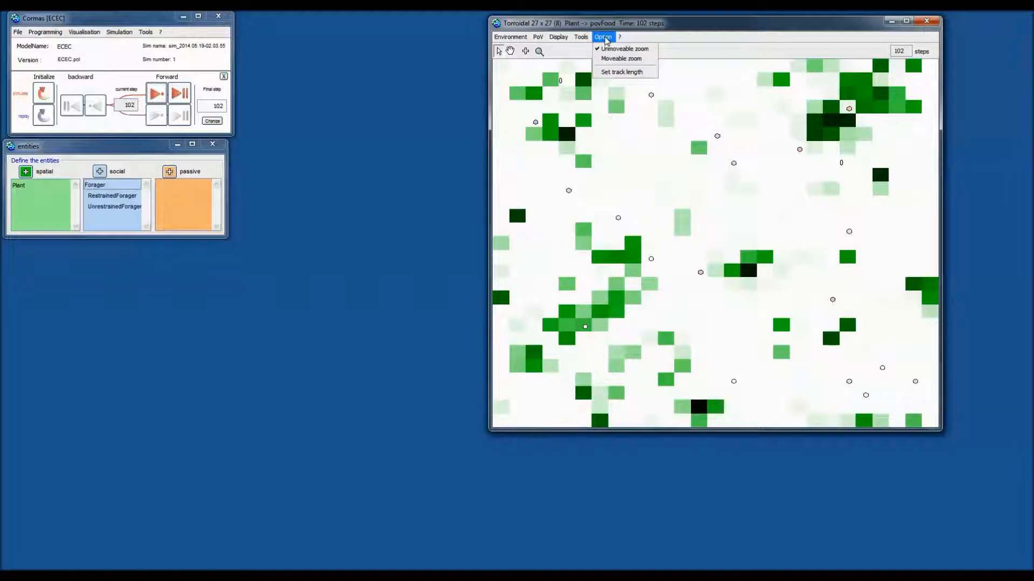
pyautogui.moveTo(586, 42)
pyautogui.moveTo(555, 42)
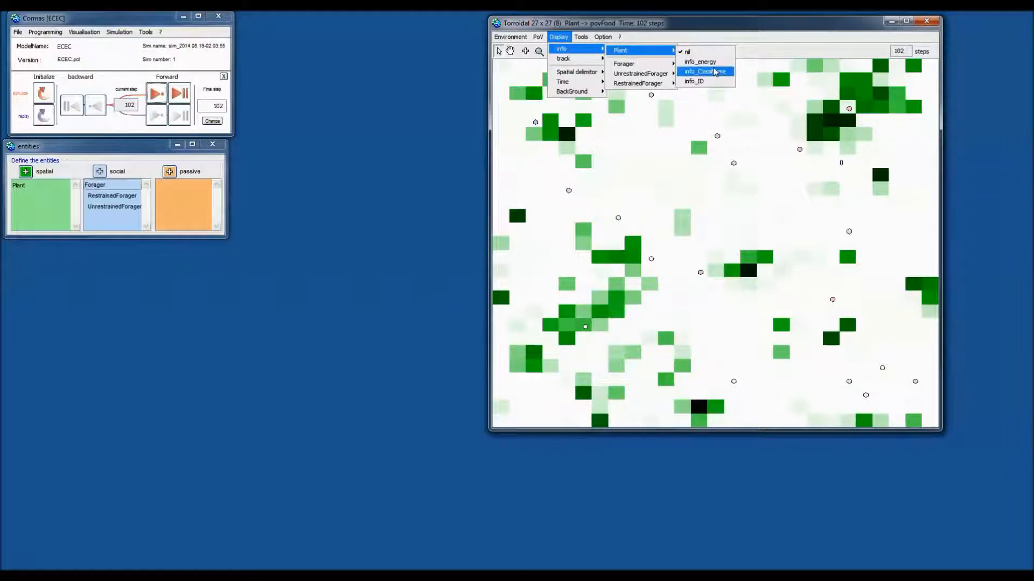
pyautogui.click(709, 62)
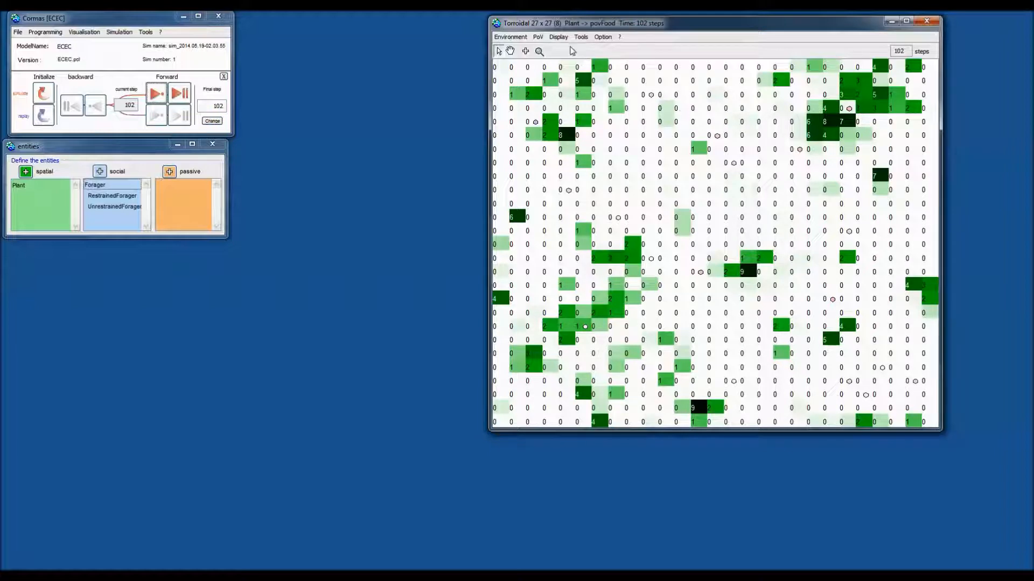
# Turn off the information display for the Plant cells by setting it to nil.
pyautogui.click(558, 36)
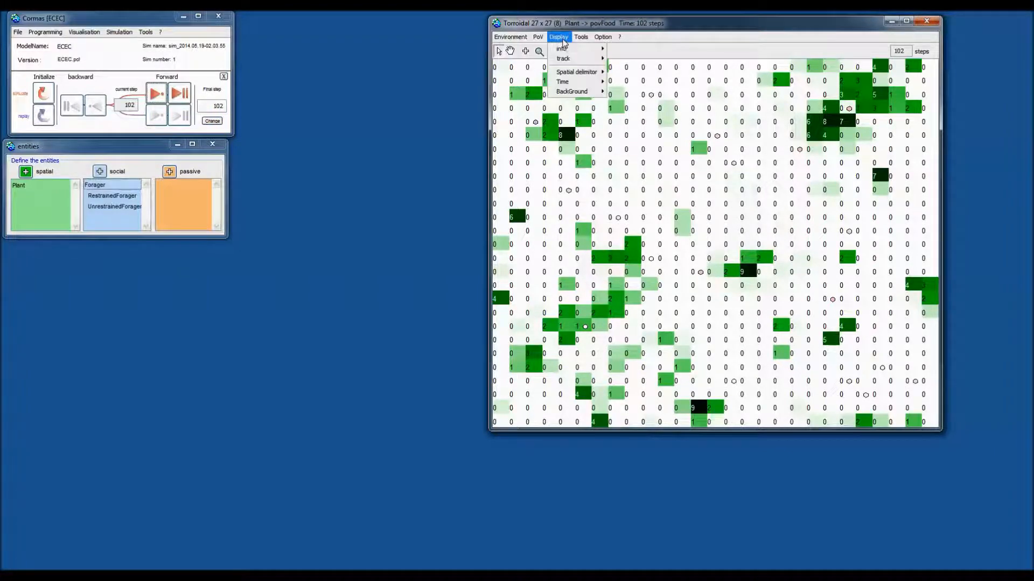
pyautogui.moveTo(566, 51)
pyautogui.moveTo(620, 50)
pyautogui.click(699, 58)
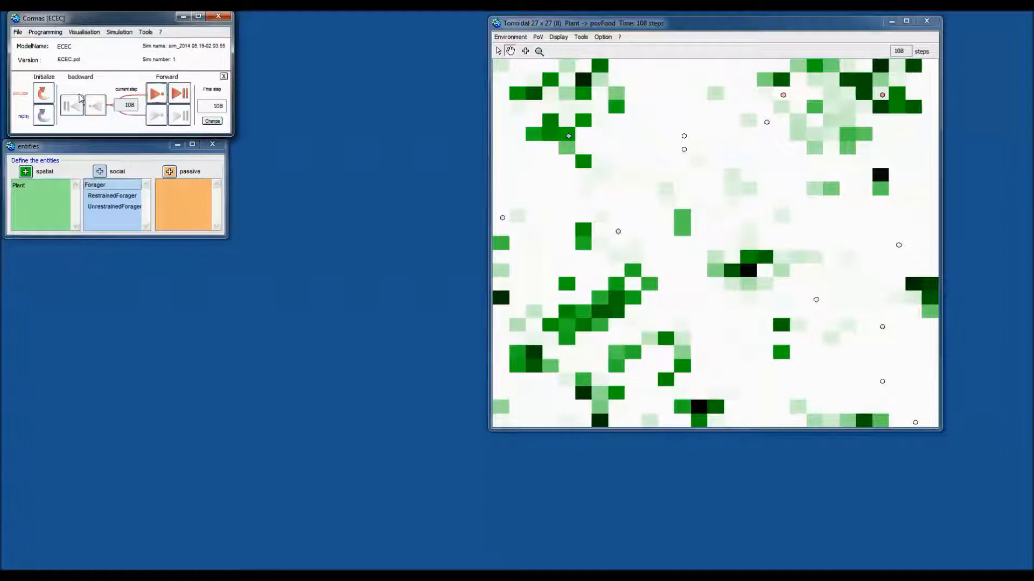
# Reinitialize the simulation with the homogeneousEnv initialization and the step control method, and bring the grid window fully into view.
pyautogui.click(49, 95)
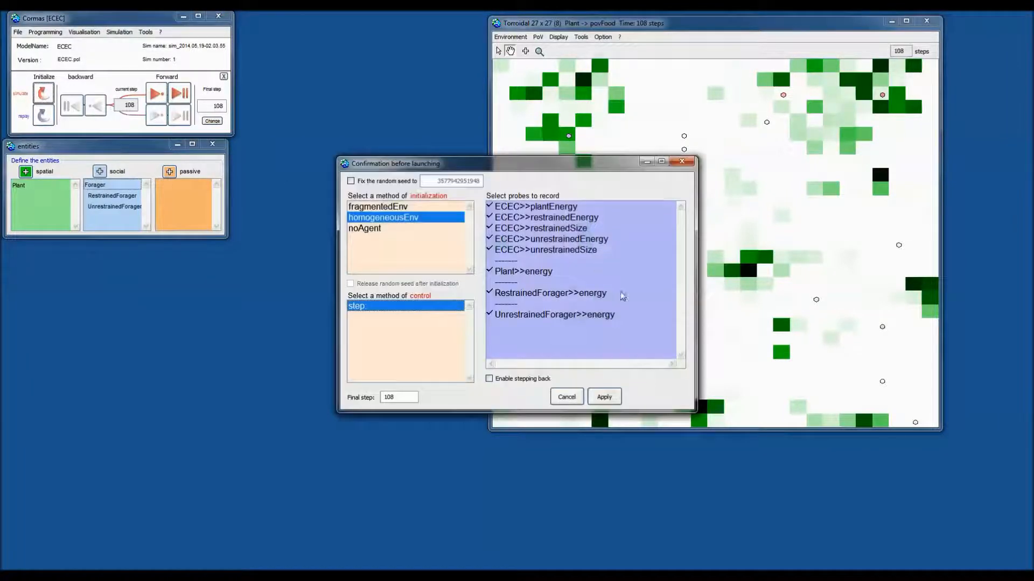
pyautogui.click(604, 397)
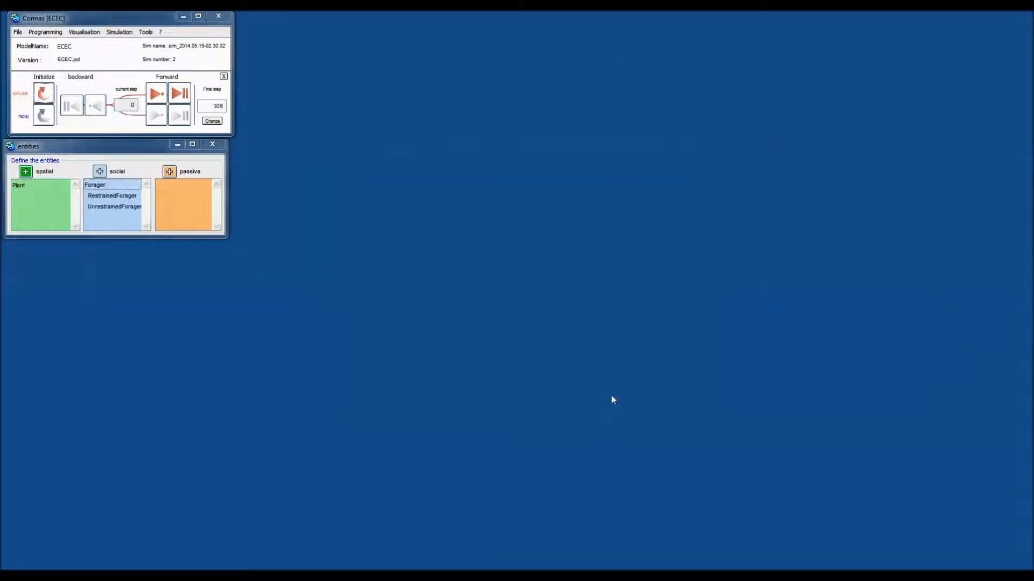
pyautogui.moveTo(1033, 16); pyautogui.dragTo(740, 26)
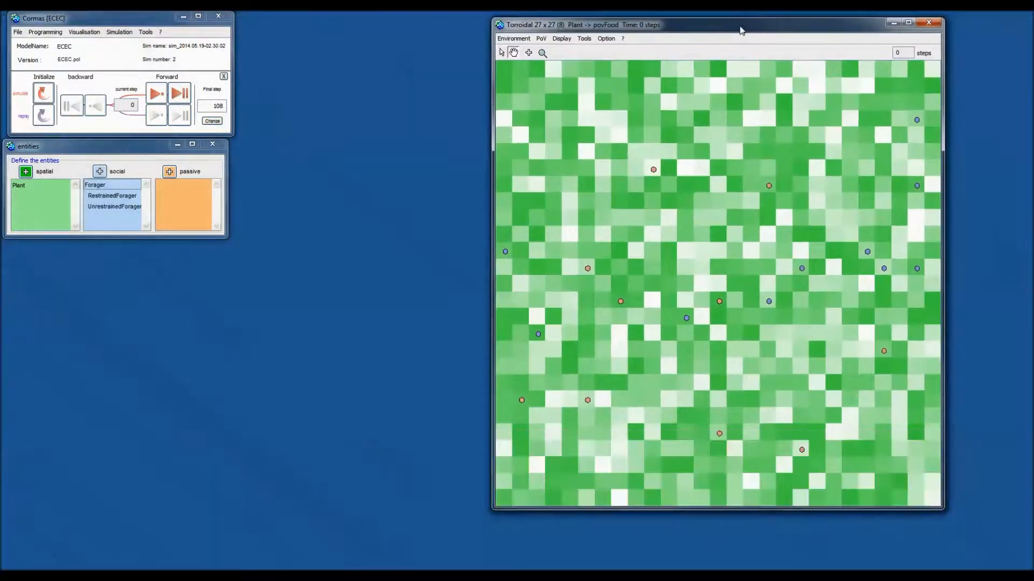
# Advance the new simulation five steps, one at a time, to step 5.
pyautogui.click(157, 94)
pyautogui.click(159, 94)
pyautogui.click(159, 94)
pyautogui.click(158, 93)
pyautogui.click(158, 94)
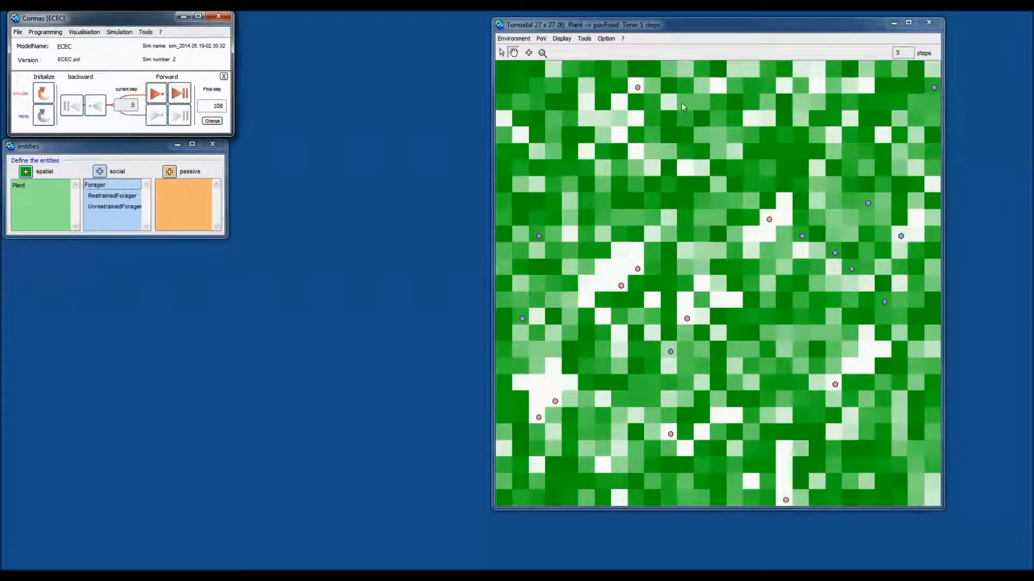
# Select a scattered group of Plant cells in the upper part of the grid for manipulation.
pyautogui.click(637, 95)
pyautogui.click(767, 168)
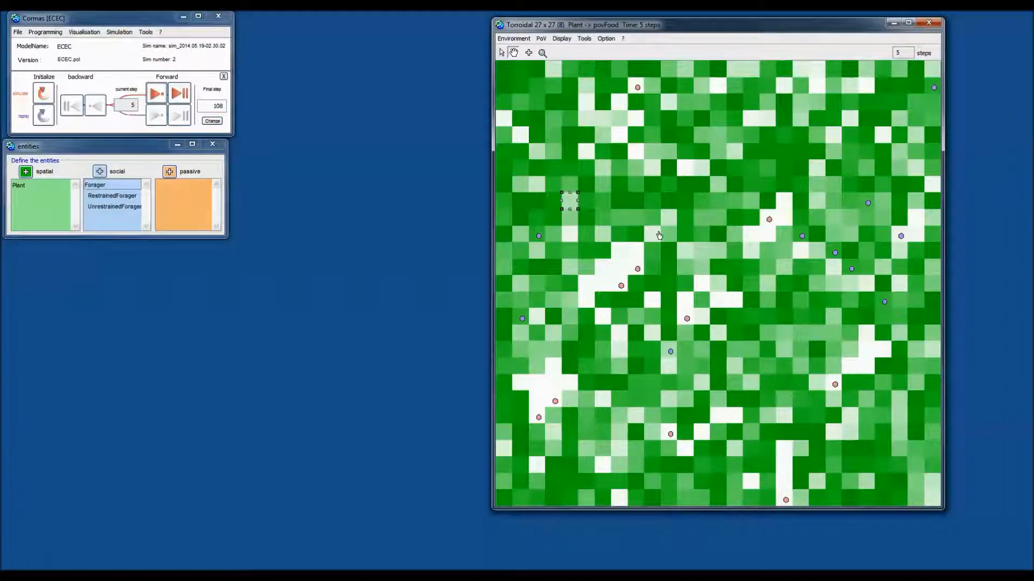
pyautogui.click(652, 134)
pyautogui.click(614, 218)
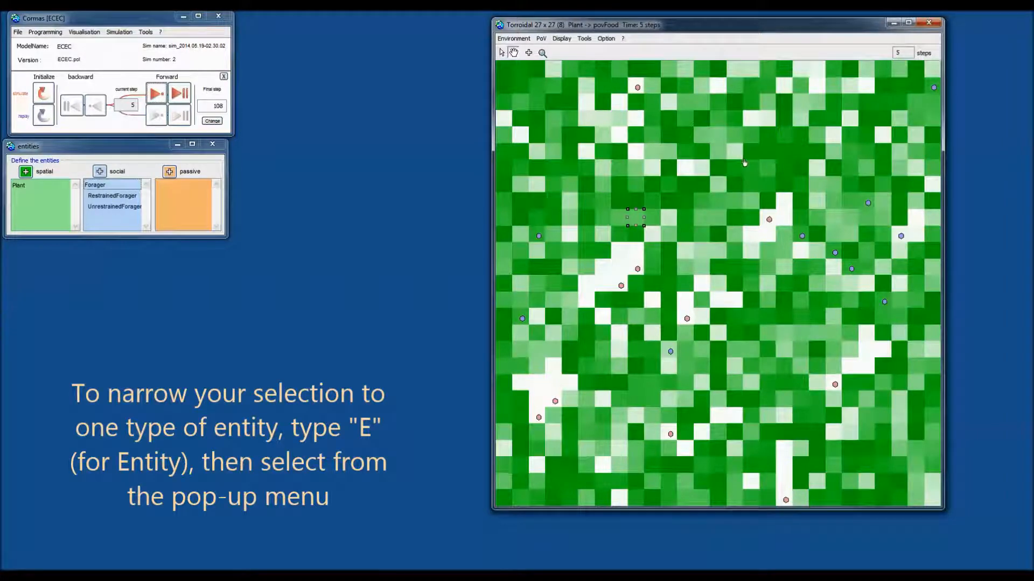
pyautogui.keyDown('shift'); pyautogui.click(615, 156); pyautogui.keyUp('shift')
pyautogui.keyDown('shift'); pyautogui.click(599, 162); pyautogui.keyUp('shift')
pyautogui.keyDown('shift'); pyautogui.click(590, 152); pyautogui.keyUp('shift')
pyautogui.keyDown('shift'); pyautogui.click(581, 141); pyautogui.keyUp('shift')
pyautogui.keyDown('shift'); pyautogui.click(563, 125); pyautogui.keyUp('shift')
pyautogui.keyDown('shift'); pyautogui.click(543, 128); pyautogui.keyUp('shift')
pyautogui.moveTo(537, 170)
pyautogui.mouseDown()
pyautogui.moveTo(571, 204)
pyautogui.moveTo(546, 183)
pyautogui.moveTo(716, 176)
pyautogui.moveTo(712, 137)
pyautogui.moveTo(603, 143)
pyautogui.moveTo(761, 143)
pyautogui.mouseUp()
# Apply the logisticGrowth method seven times to the whole group of selected Plant cells.
pyautogui.press('e')
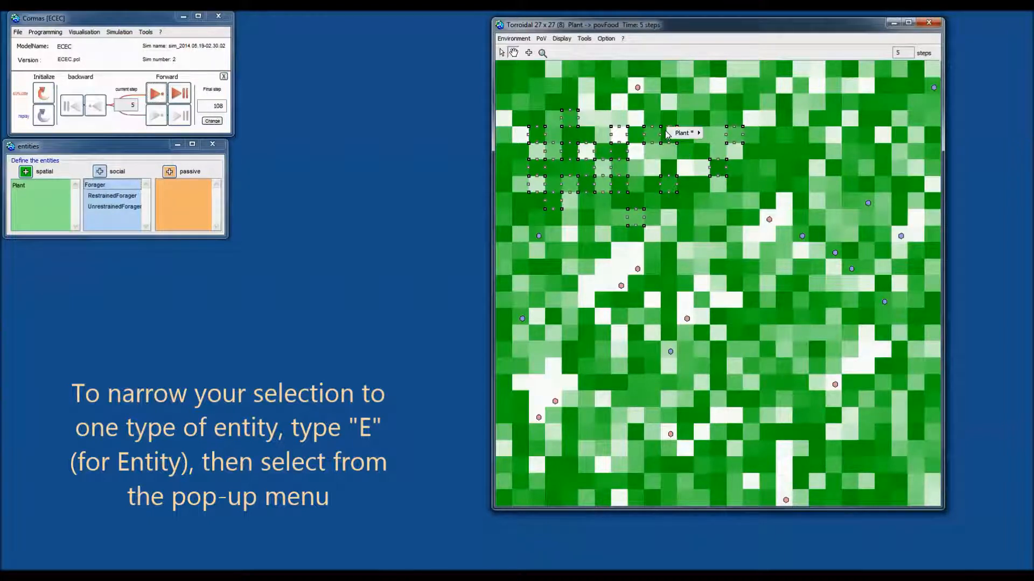
pyautogui.moveTo(677, 135)
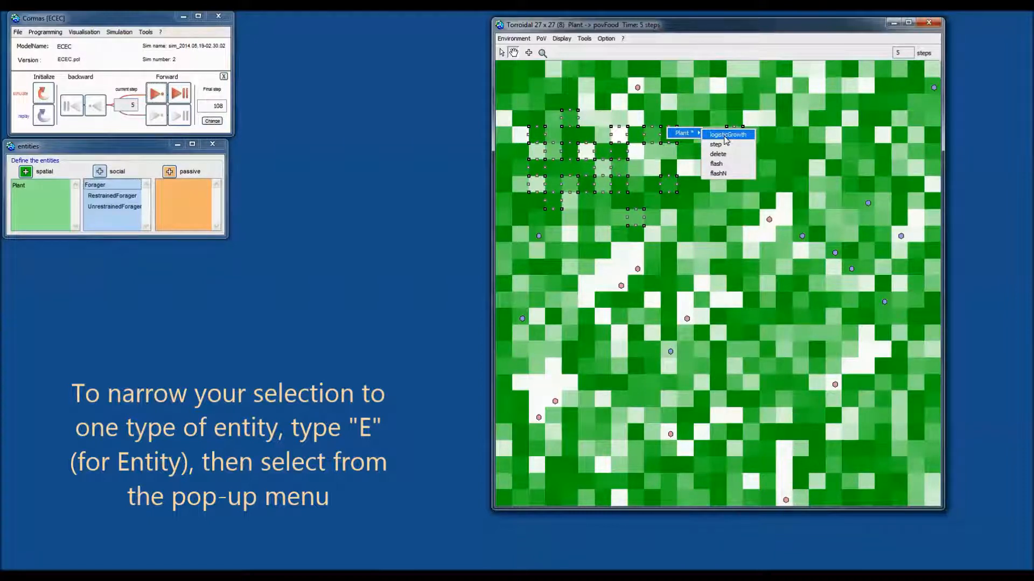
pyautogui.click(725, 137)
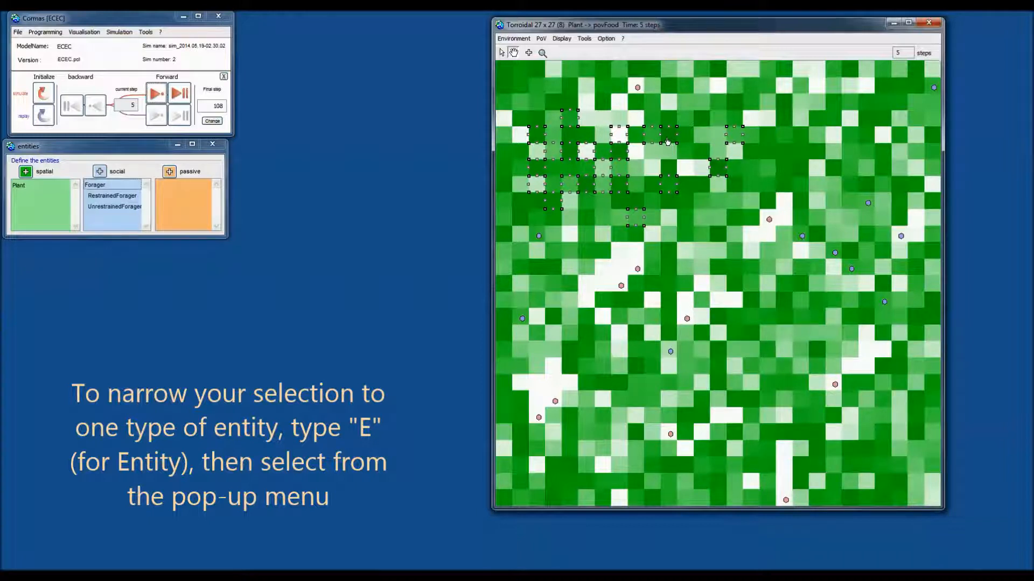
pyautogui.press('e')
pyautogui.moveTo(754, 175)
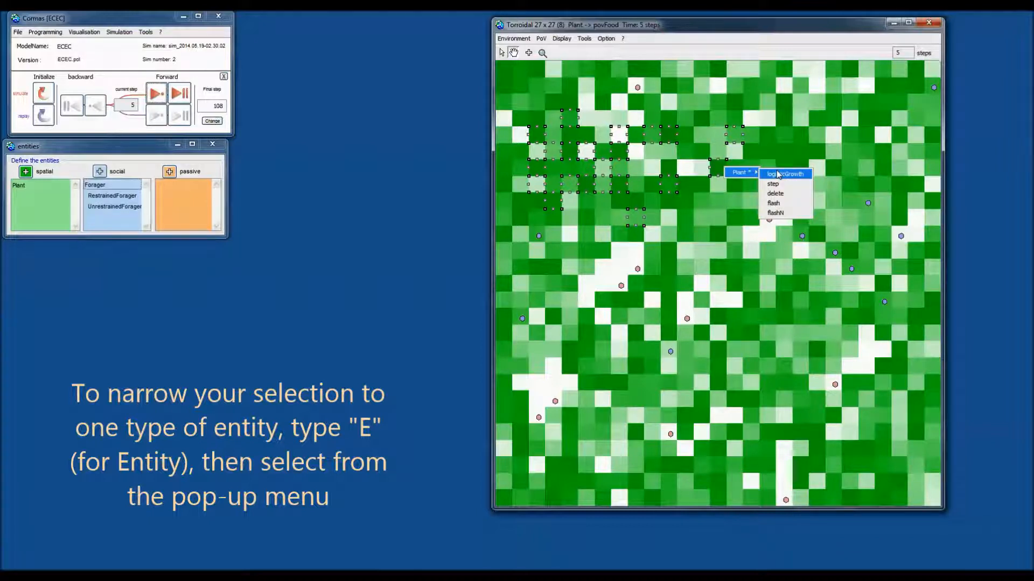
pyautogui.click(777, 174)
pyautogui.press('e')
pyautogui.click(777, 172)
pyautogui.press('e')
pyautogui.click(775, 174)
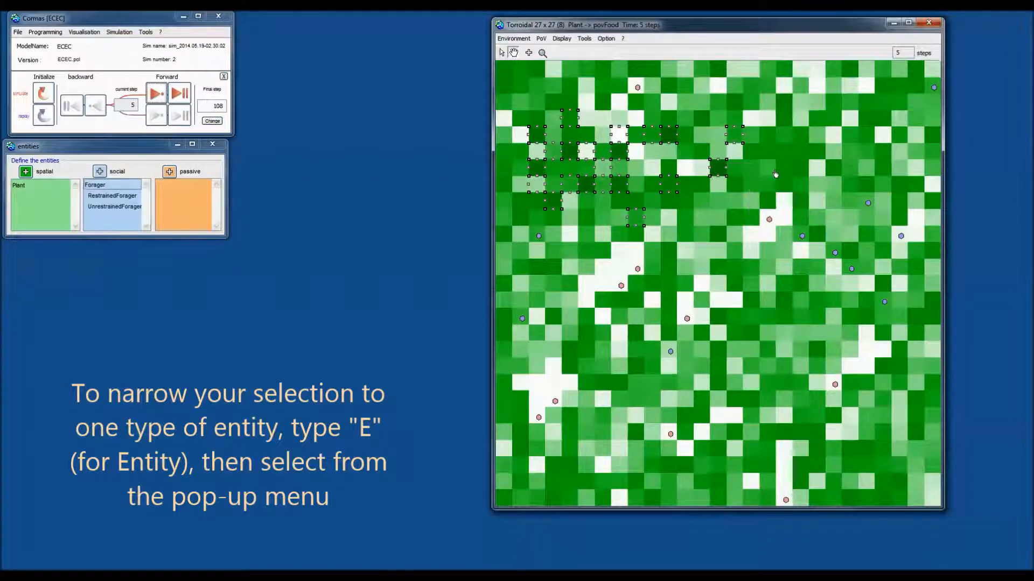
pyautogui.press('e')
pyautogui.click(777, 175)
pyautogui.press('e')
pyautogui.click(775, 173)
pyautogui.press('e')
pyautogui.click(775, 174)
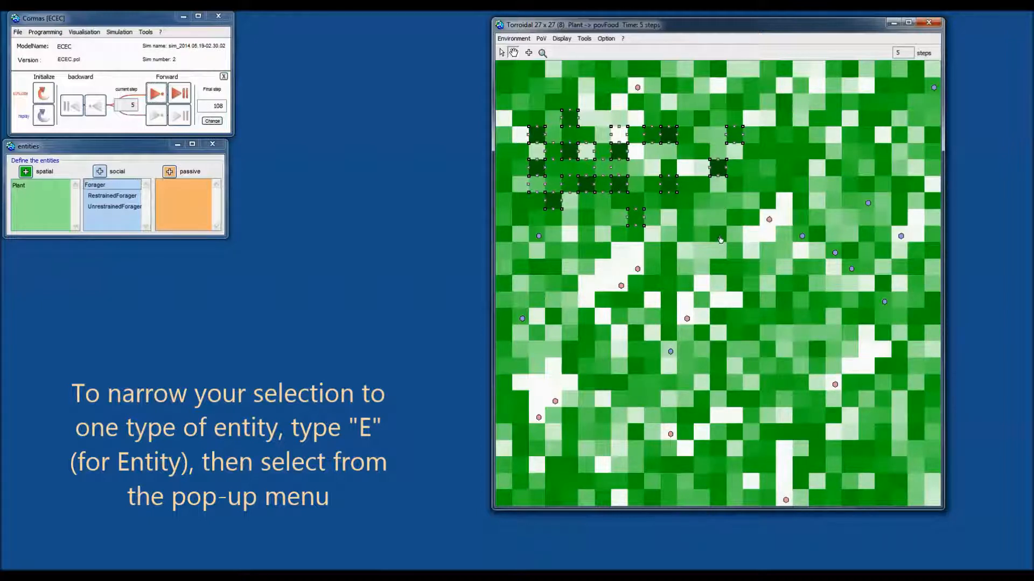
pyautogui.press('e')
pyautogui.moveTo(745, 242)
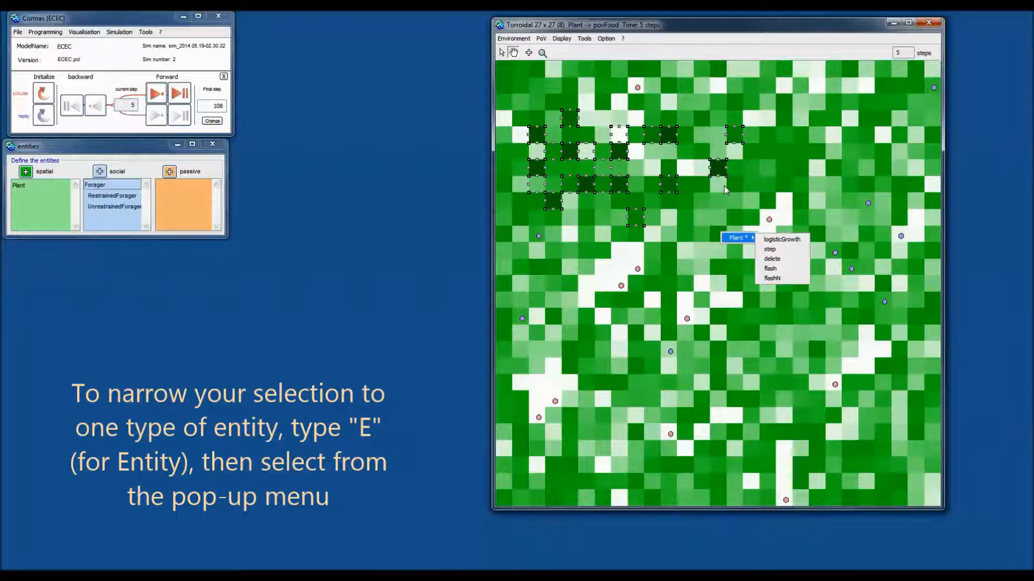
pyautogui.click(889, 82)
pyautogui.press('e')
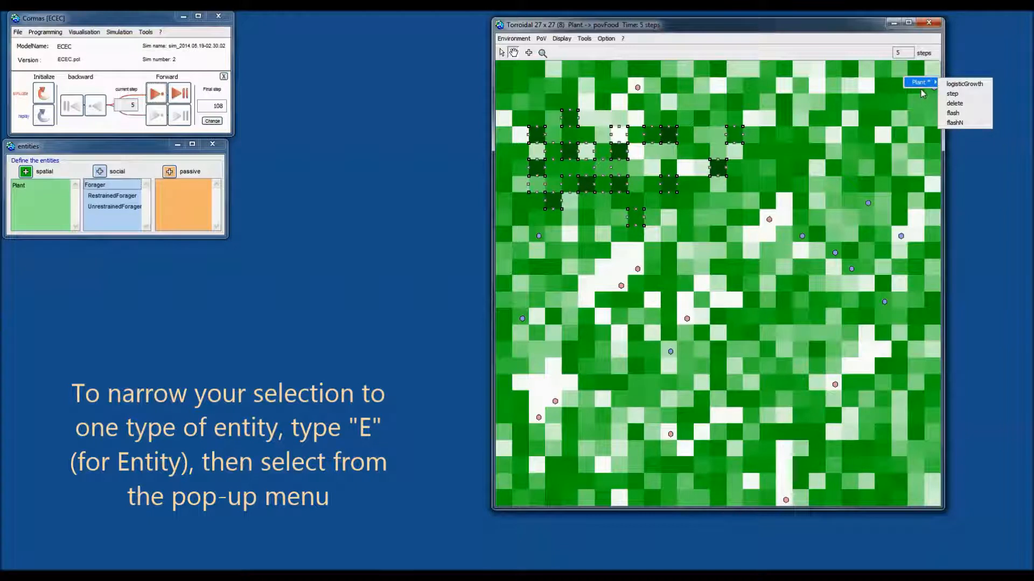
pyautogui.click(719, 108)
# Select the single cell Plant-68 and run its step method.
pyautogui.click(719, 107)
pyautogui.press('e')
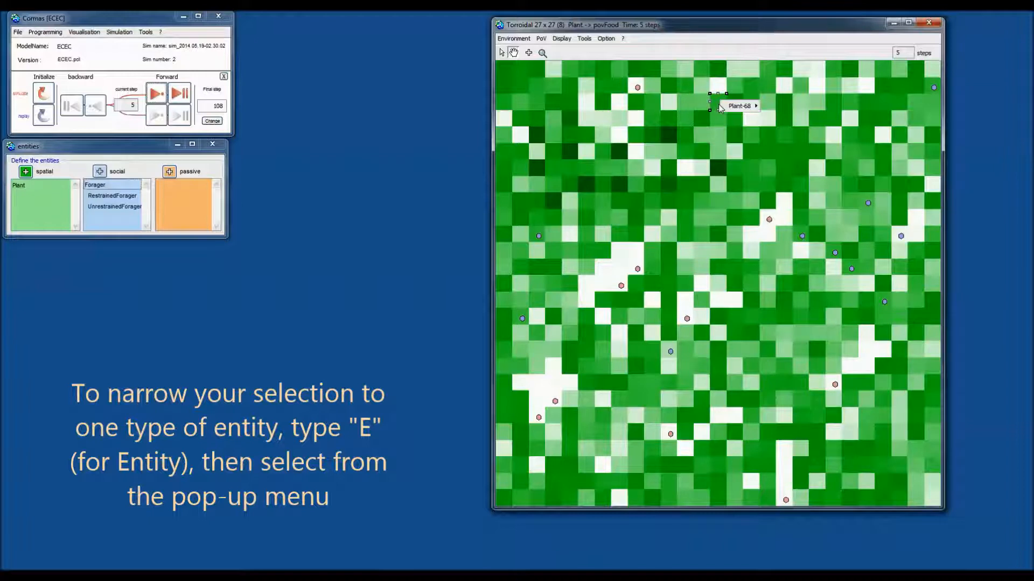
pyautogui.moveTo(738, 107)
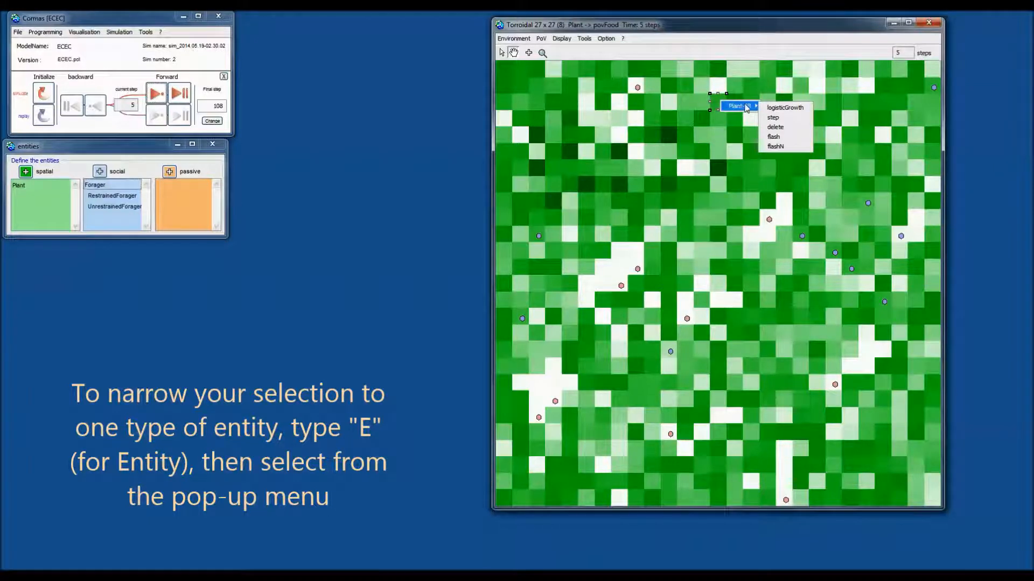
pyautogui.click(786, 119)
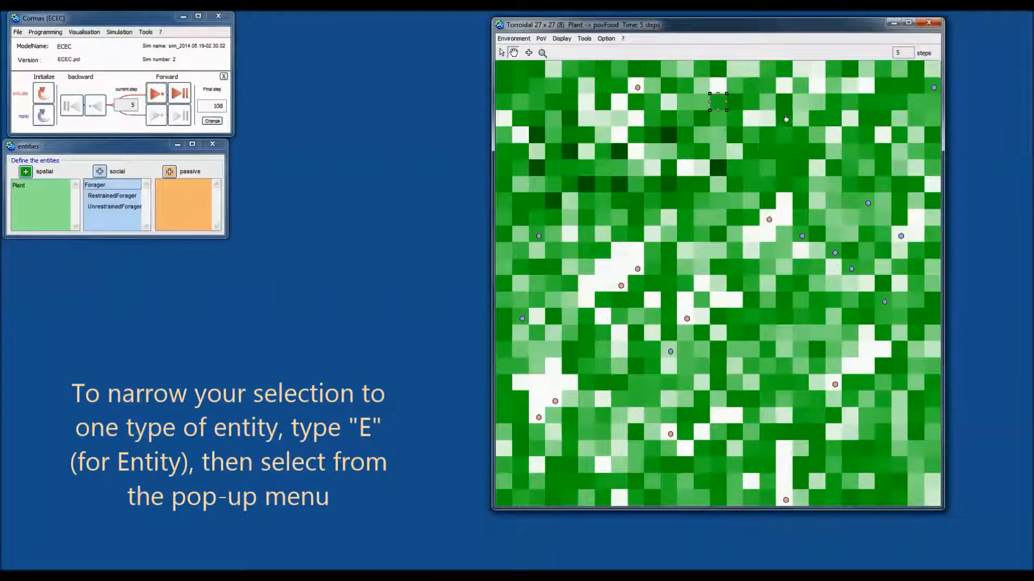
pyautogui.rightClick(722, 106)
pyautogui.click(717, 106)
# Make the unrestrained forager near the grid's upper edge reproduce.
pyautogui.rightClick(638, 88)
pyautogui.moveTo(672, 90)
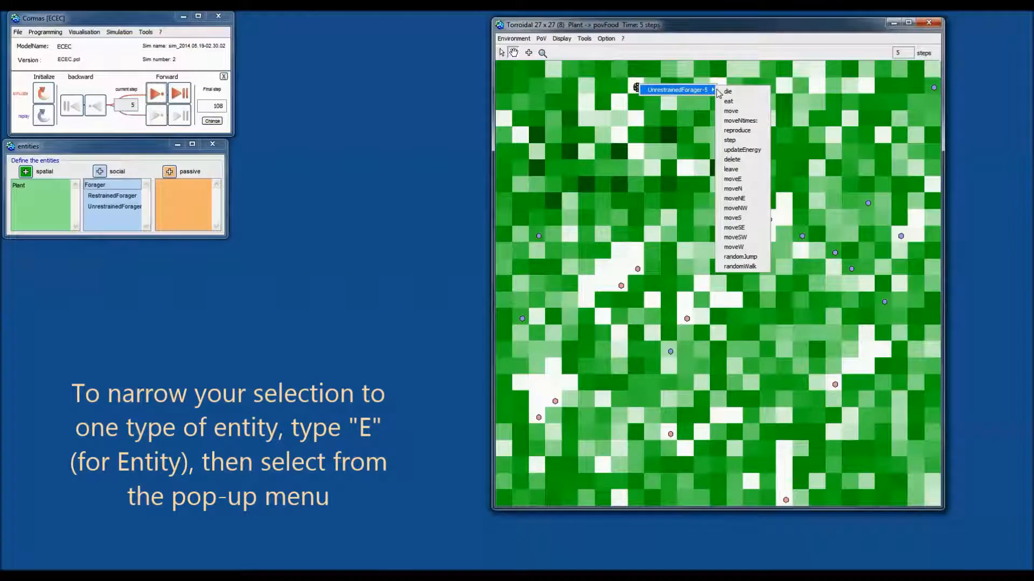
pyautogui.click(743, 133)
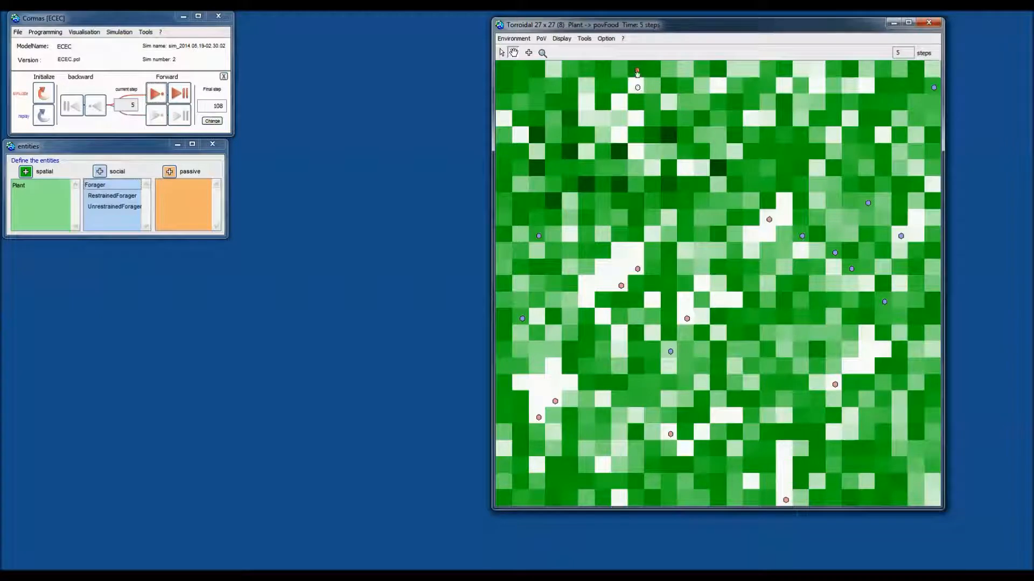
# Make UnrestrainedForager-10 perform its move method once and moveN once.
pyautogui.click(769, 220)
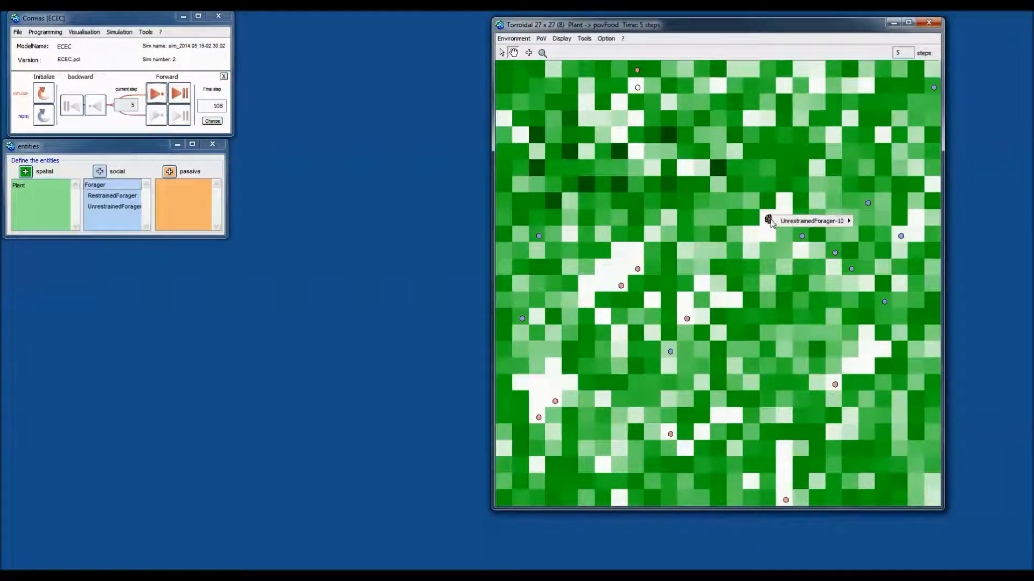
pyautogui.moveTo(836, 226)
pyautogui.click(888, 244)
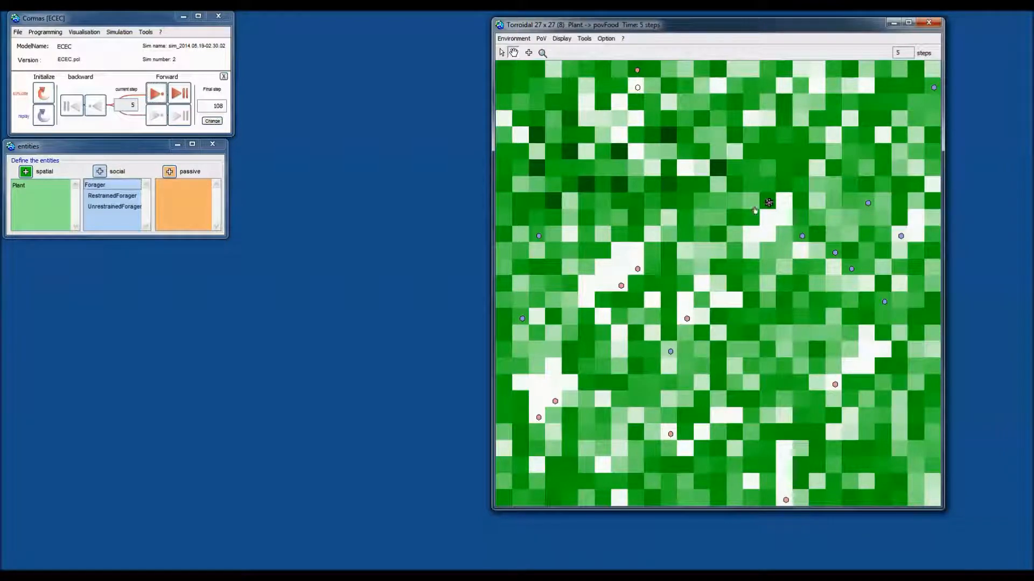
pyautogui.click(767, 203)
pyautogui.moveTo(839, 207)
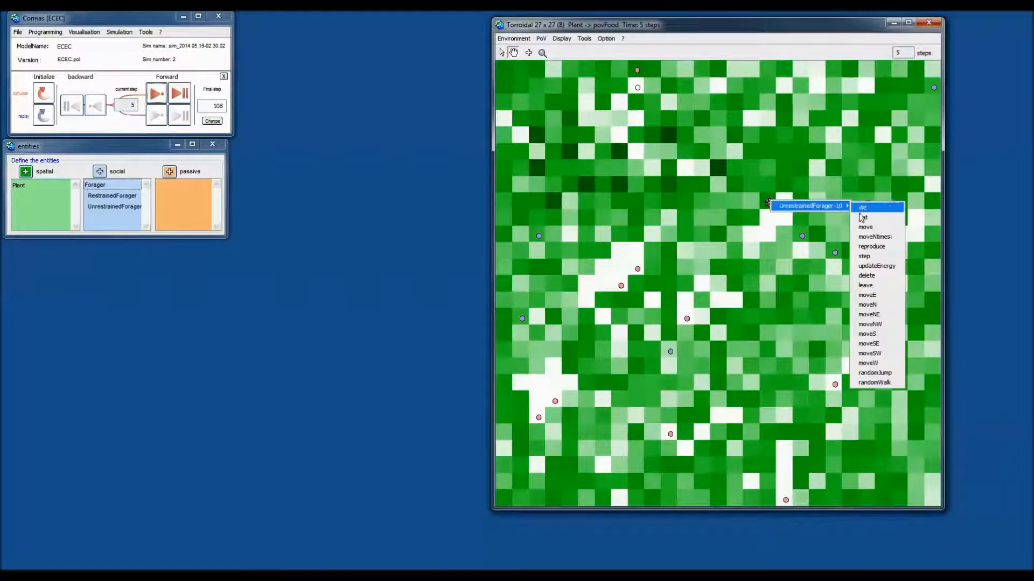
pyautogui.click(867, 304)
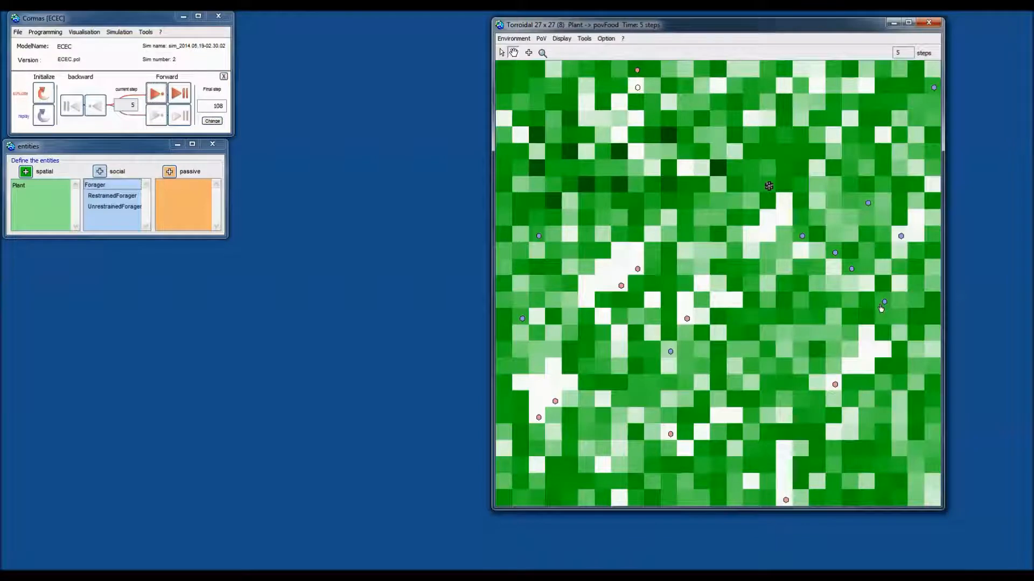
# Move UnrestrainedForager-10 one cell diagonally with its moveNE method.
pyautogui.click(768, 186)
pyautogui.moveTo(843, 194)
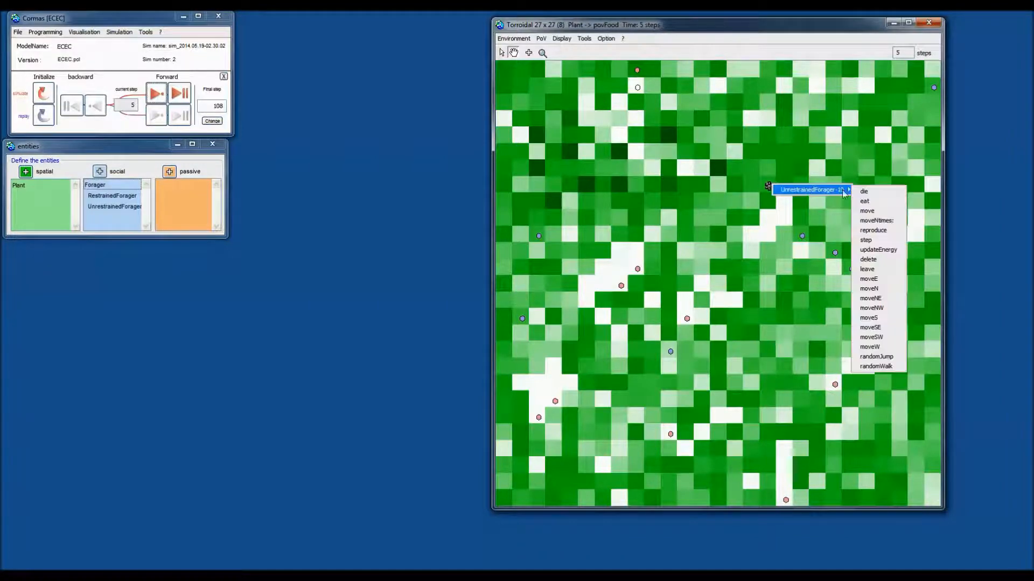
pyautogui.click(880, 299)
# Run the moveNtimes: method of UnrestrainedForager-10 with the argument 8.
pyautogui.click(785, 170)
pyautogui.moveTo(832, 172)
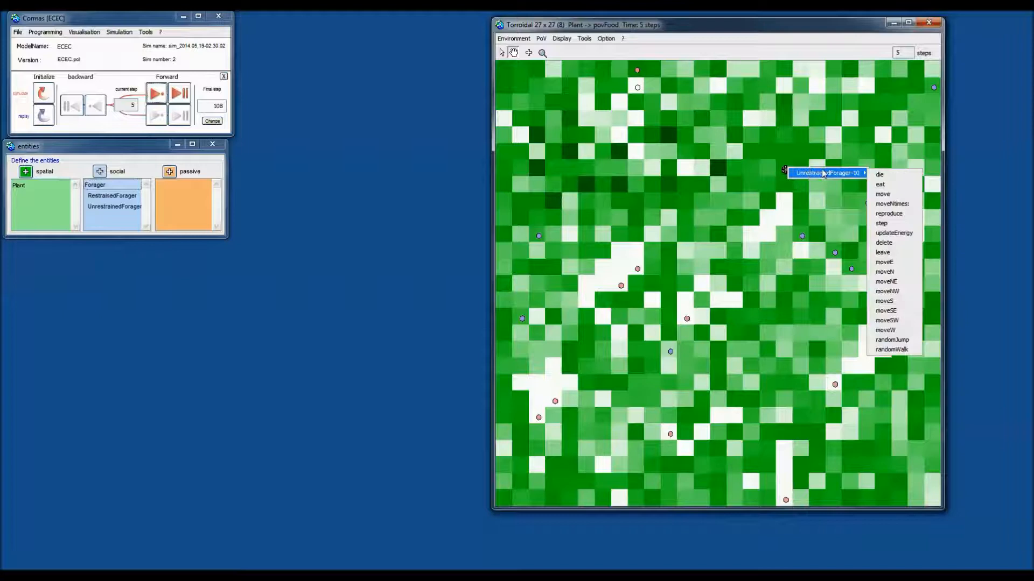
pyautogui.click(917, 210)
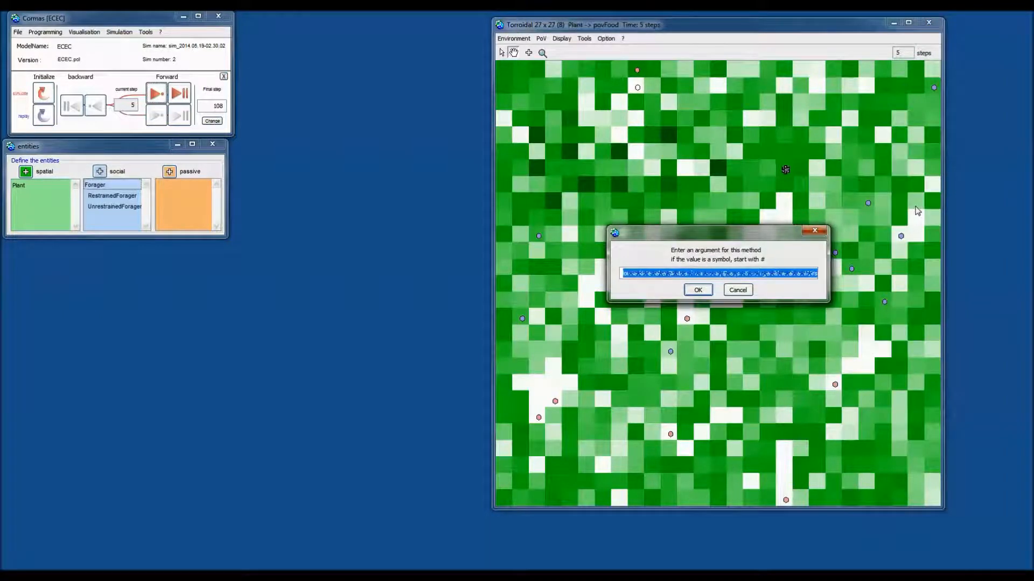
pyautogui.write('8')
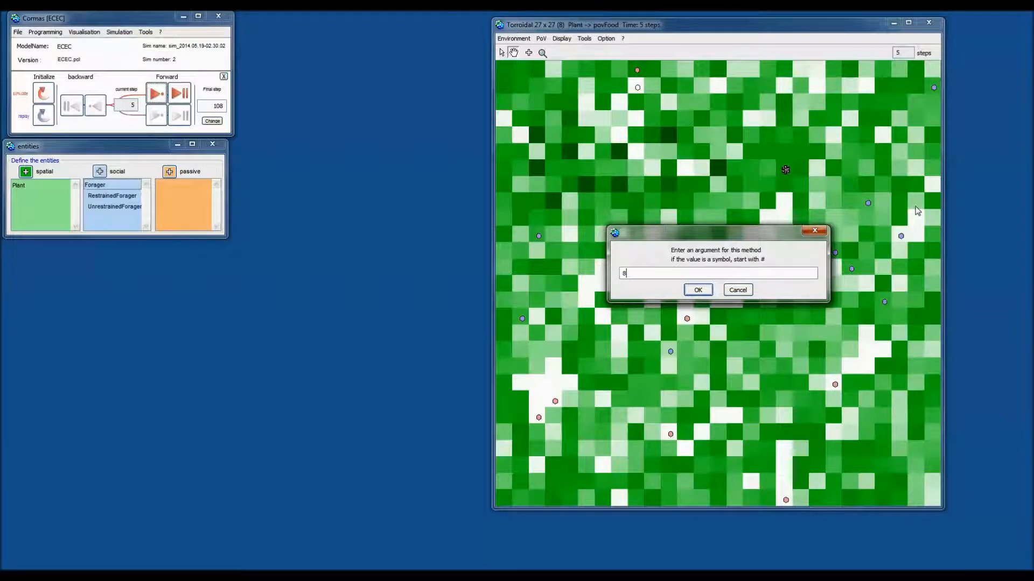
pyautogui.press('Return')
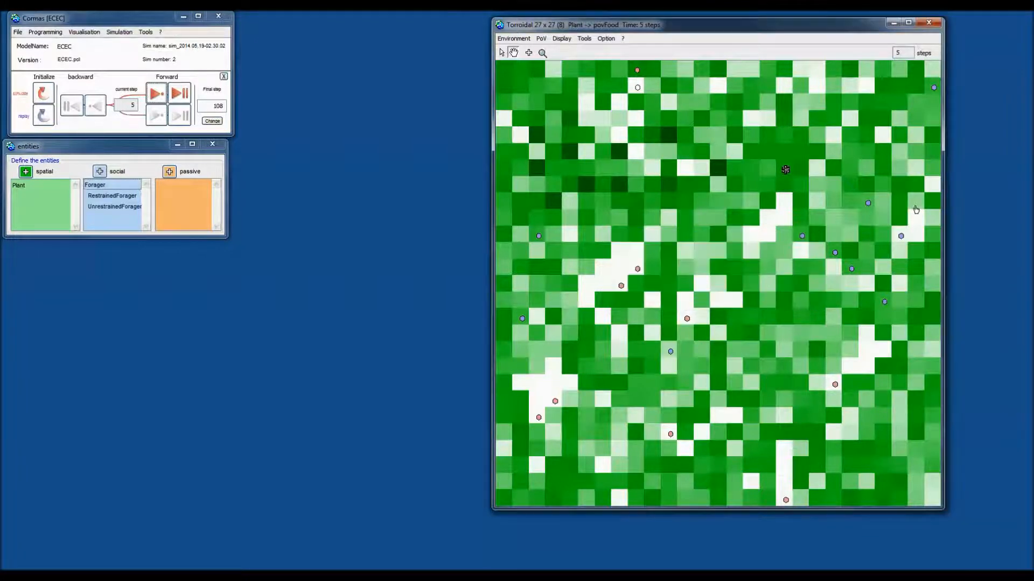
# Switch from manipulation to selection mode and turn on the track display for UnrestrainedForager-10.
pyautogui.rightClick(788, 174)
pyautogui.click(785, 173)
pyautogui.click(501, 52)
pyautogui.rightClick(785, 170)
pyautogui.moveTo(838, 182)
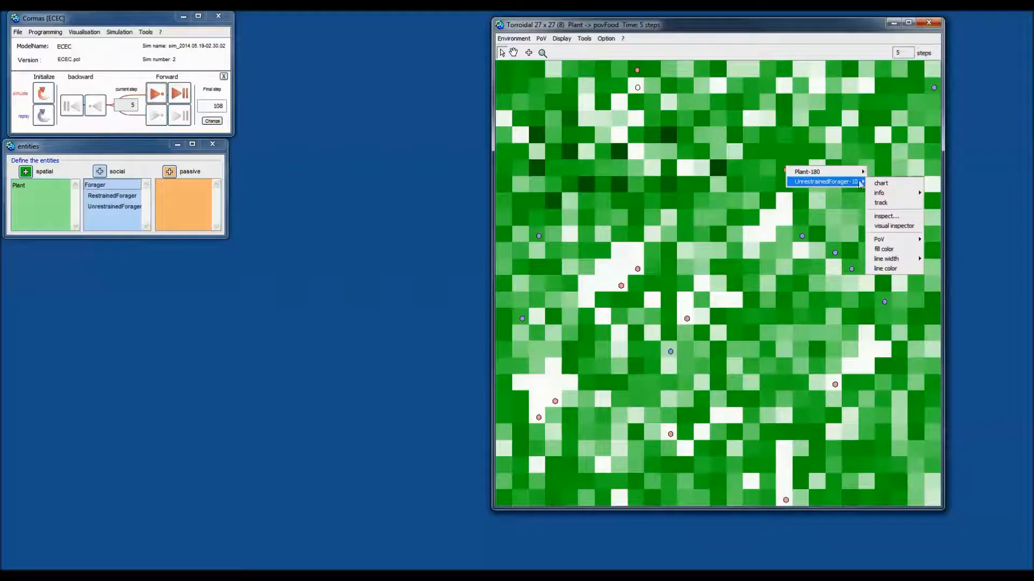
pyautogui.click(885, 203)
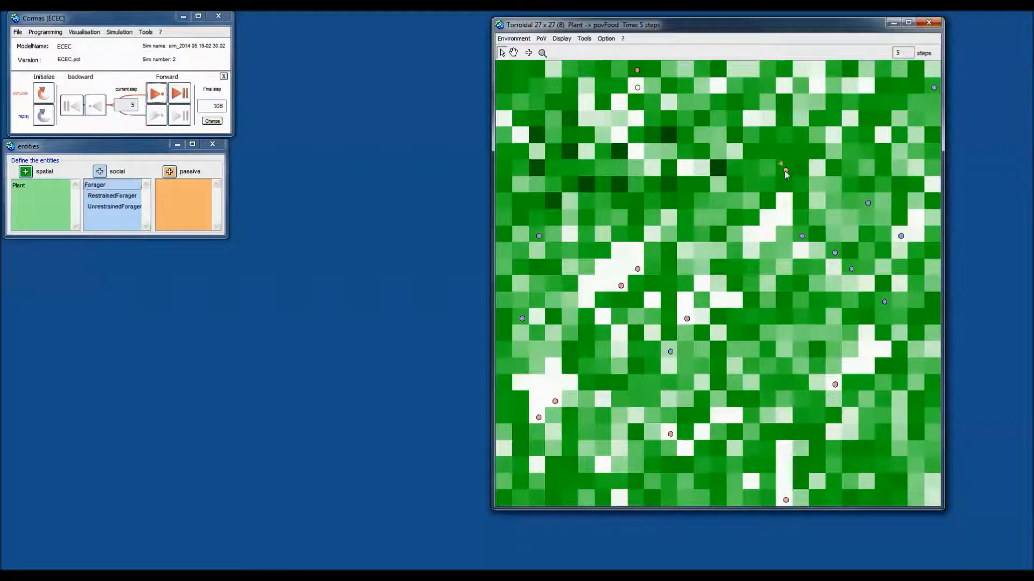
# Return to manipulation mode and run moveNtimes: on UnrestrainedForager-10 with the argument 5.
pyautogui.click(513, 53)
pyautogui.rightClick(785, 171)
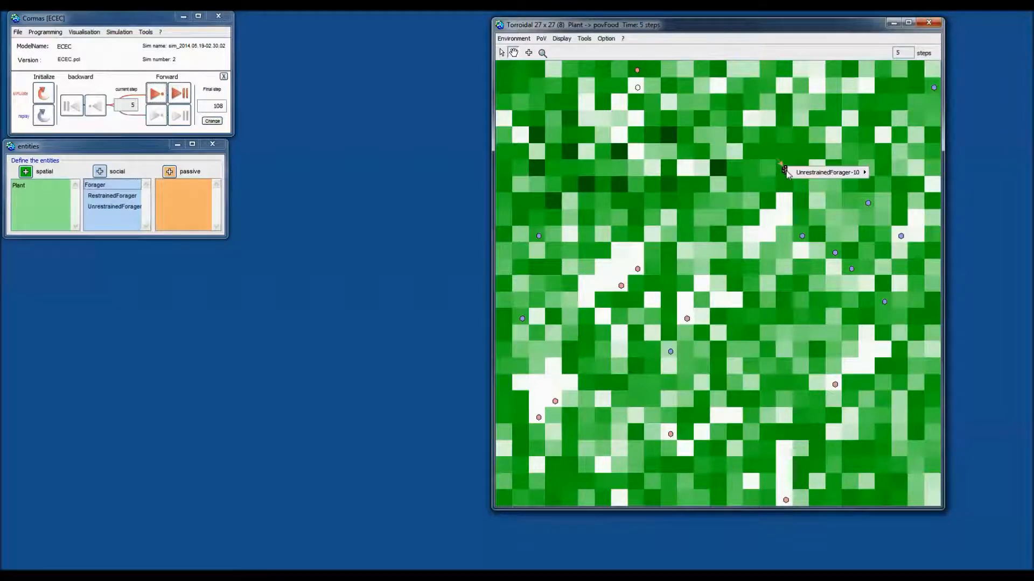
pyautogui.moveTo(834, 179)
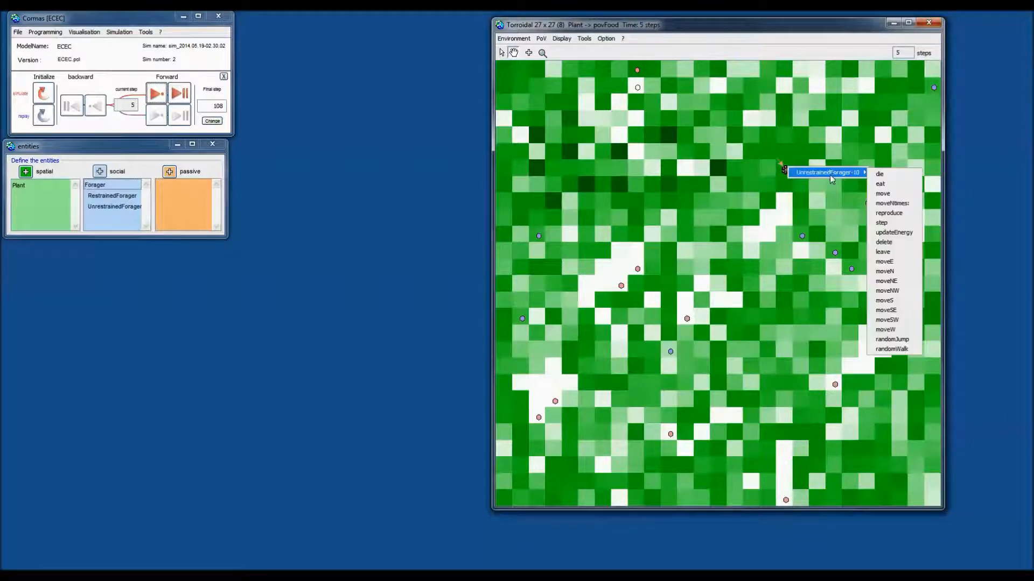
pyautogui.click(895, 204)
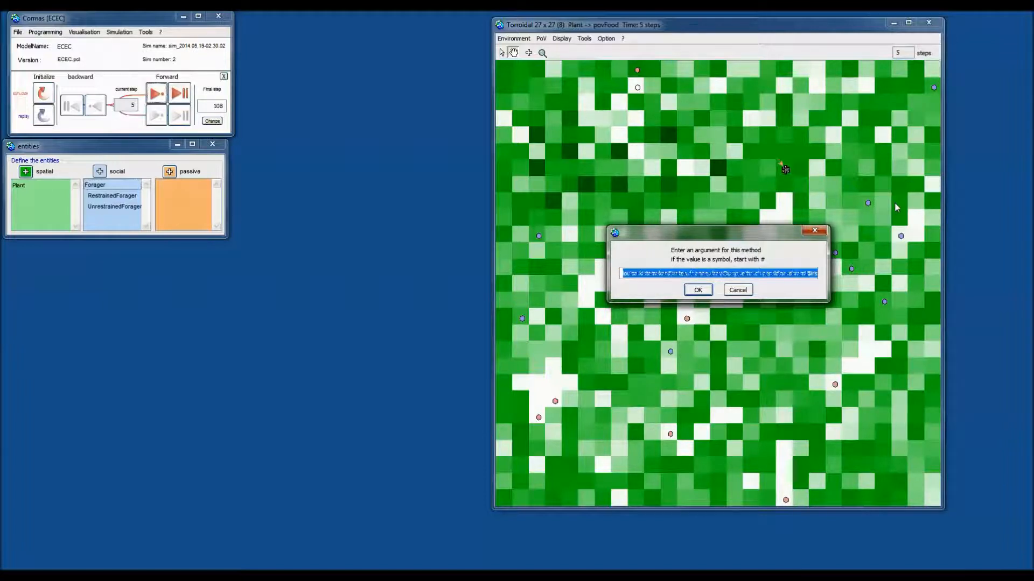
pyautogui.write('5')
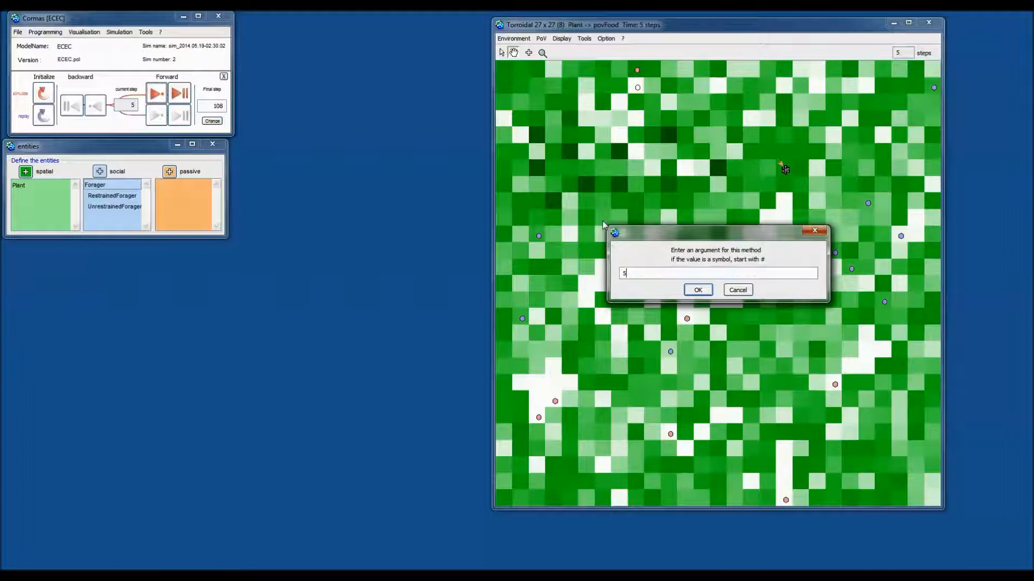
pyautogui.click(695, 290)
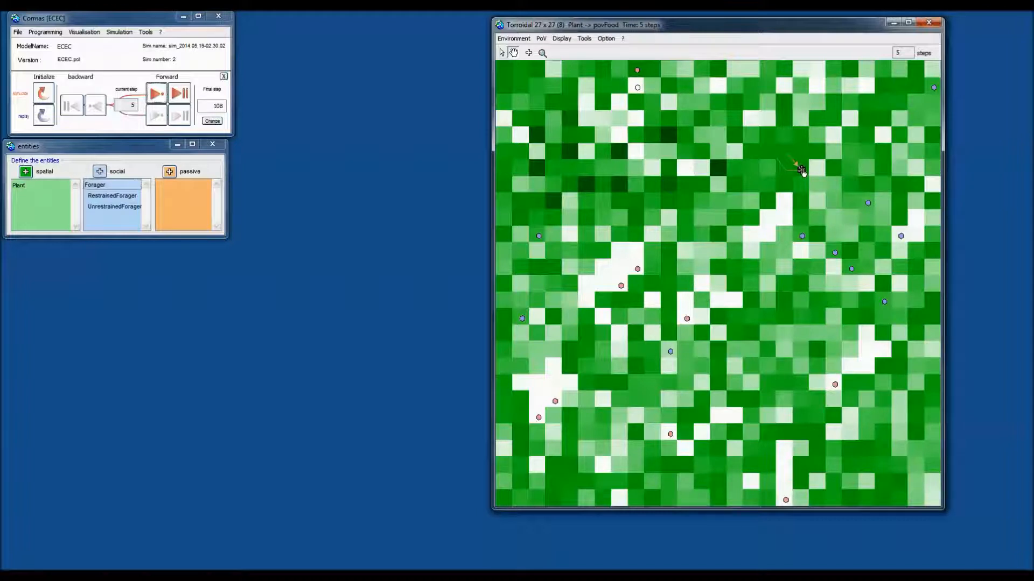
# Relocate the tracked forager near the grid's west edge, and move the three foragers below it together onto one cell in the north-east.
pyautogui.moveTo(803, 170); pyautogui.dragTo(539, 154)
pyautogui.moveTo(538, 235); pyautogui.dragTo(596, 257)
pyautogui.click(637, 271)
pyautogui.click(622, 286)
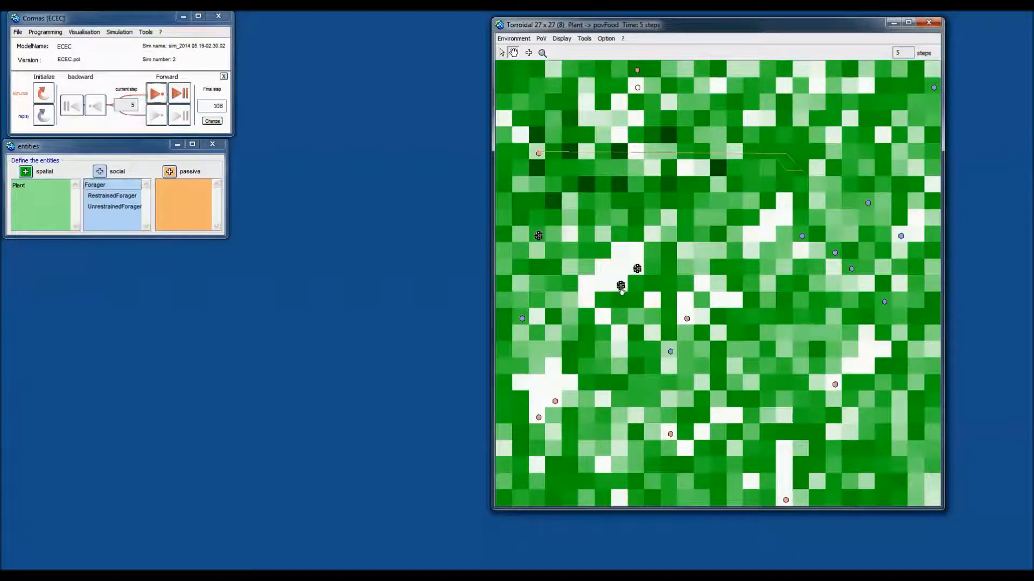
pyautogui.moveTo(621, 286); pyautogui.dragTo(785, 126)
pyautogui.moveTo(785, 125); pyautogui.dragTo(788, 139)
pyautogui.moveTo(788, 139); pyautogui.dragTo(788, 139)
# List the entities sharing the stacked foragers' cell without inspecting any, and separate two of the foragers onto cells further west.
pyautogui.click(501, 52)
pyautogui.click(786, 140)
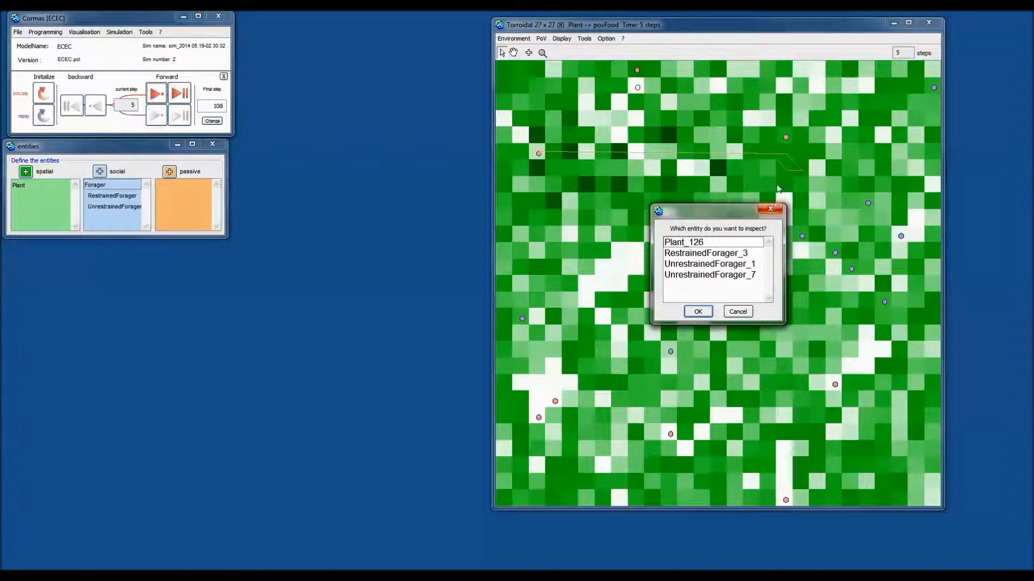
pyautogui.click(772, 209)
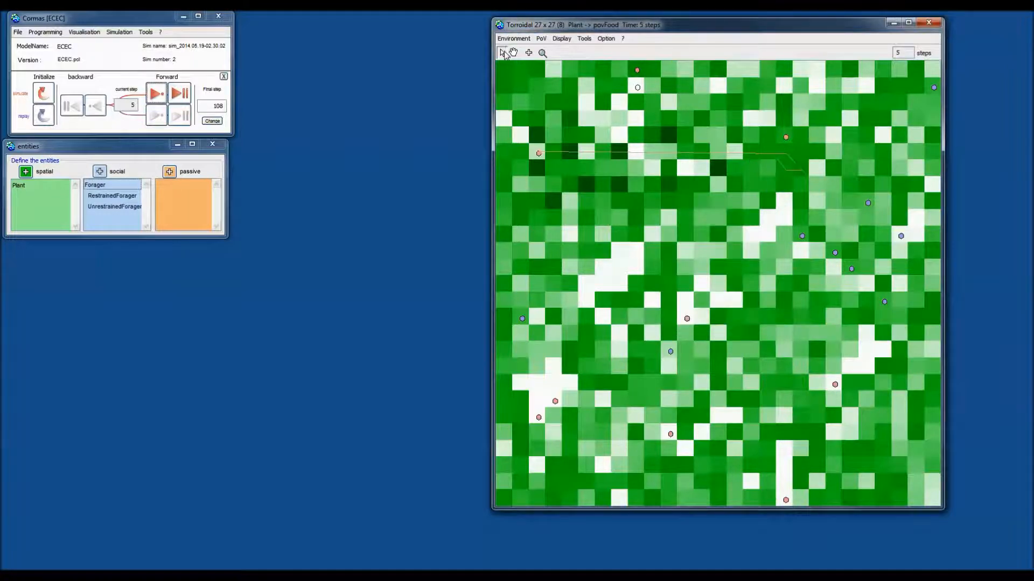
pyautogui.click(787, 139)
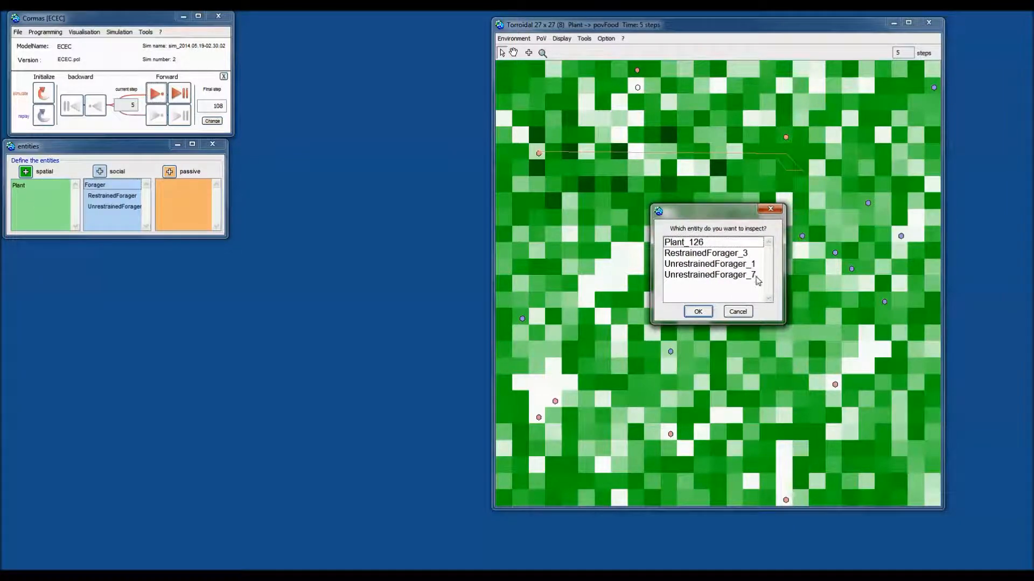
pyautogui.click(745, 313)
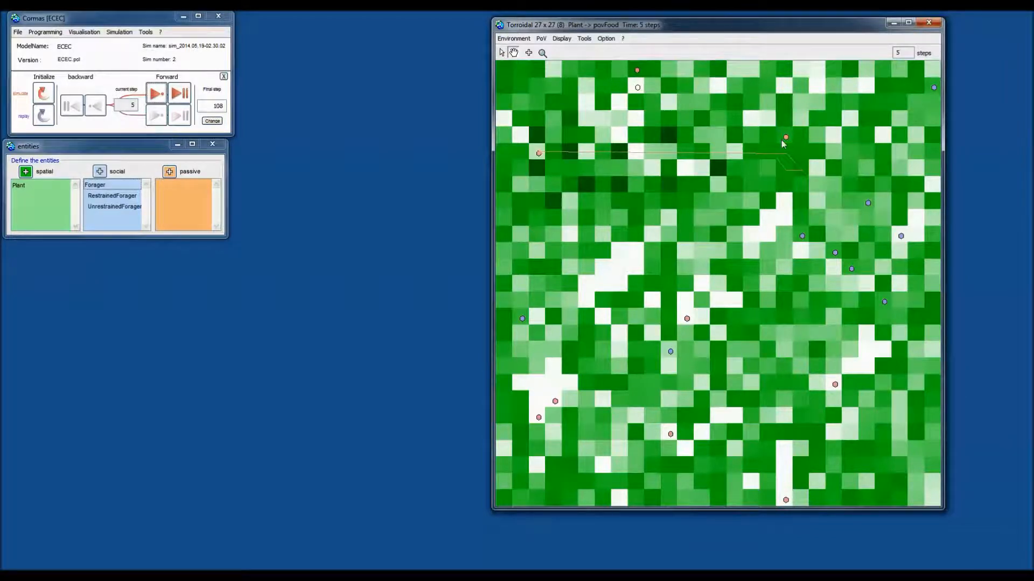
pyautogui.moveTo(666, 131); pyautogui.dragTo(669, 125)
pyautogui.moveTo(786, 140); pyautogui.dragTo(701, 171)
# Switch the point of view of all foragers to povId and back to povEnergy.
pyautogui.click(541, 38)
pyautogui.moveTo(560, 65)
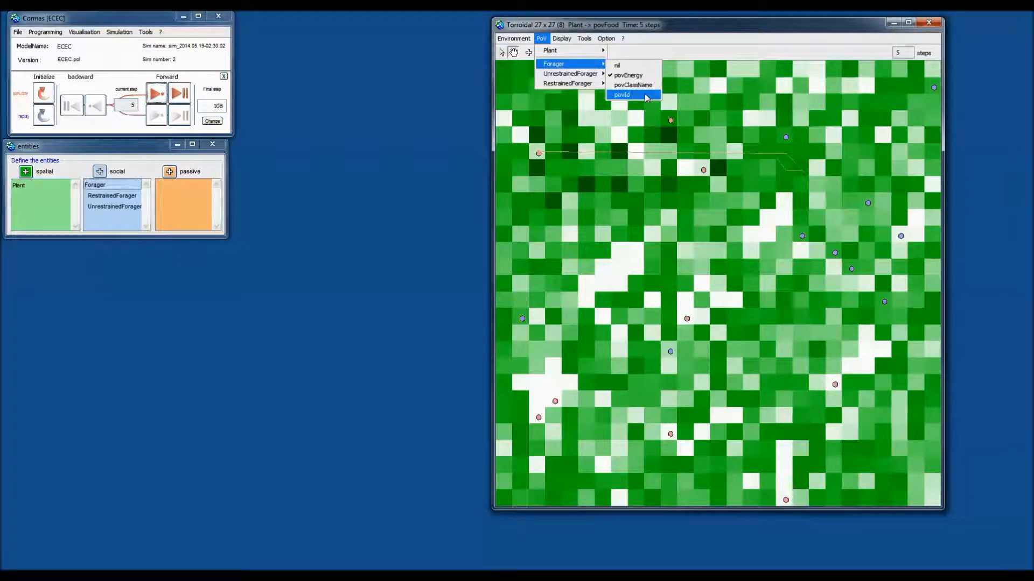
pyautogui.click(623, 95)
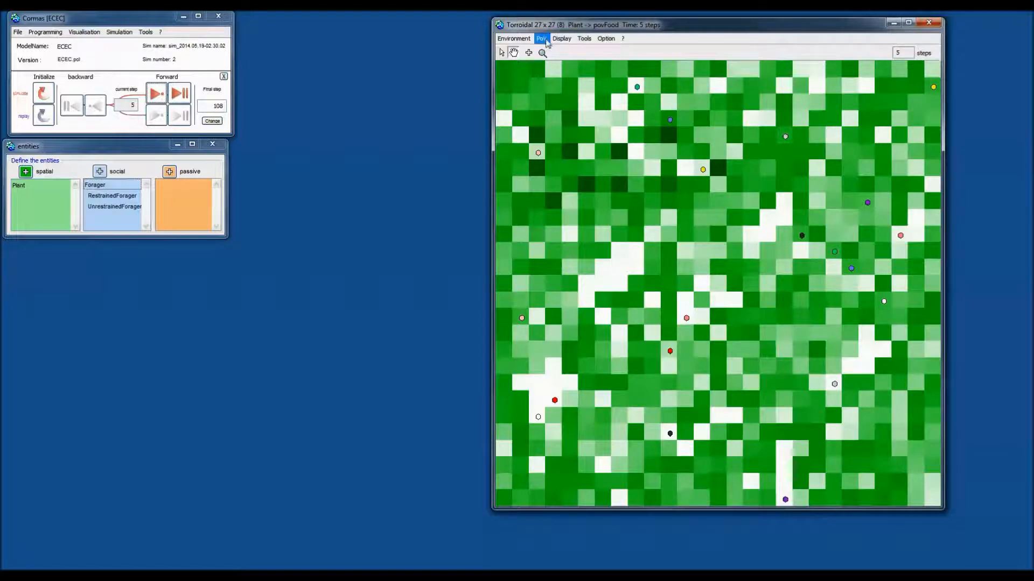
pyautogui.click(541, 40)
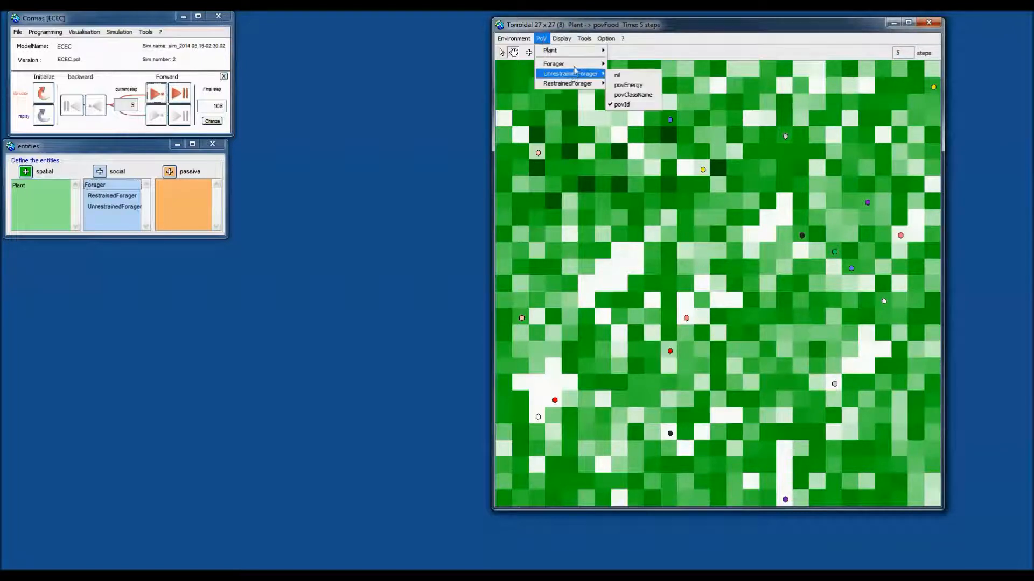
pyautogui.click(624, 73)
# Display the info_ID label on all Forager agents.
pyautogui.click(561, 38)
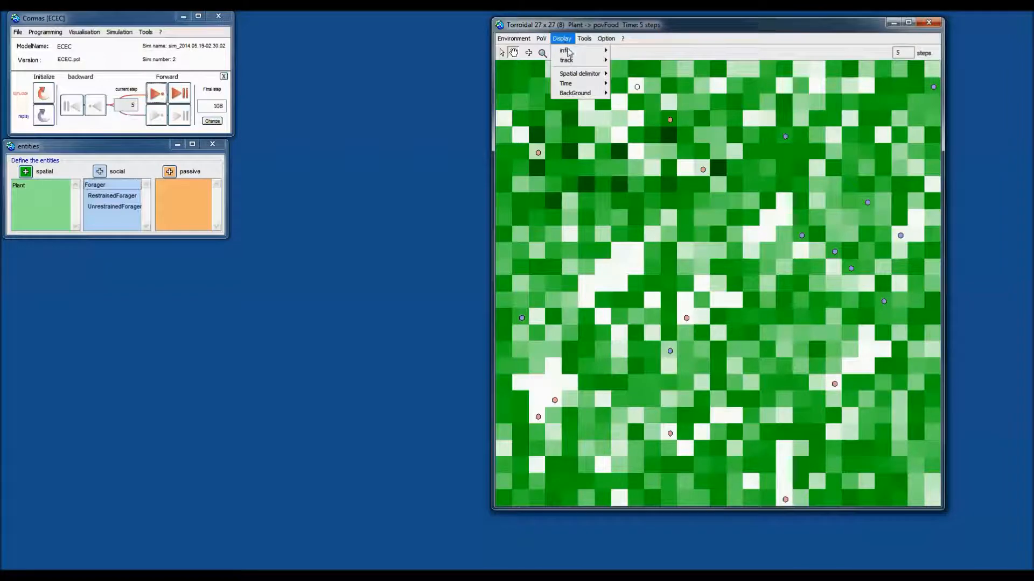
pyautogui.moveTo(571, 50)
pyautogui.moveTo(640, 66)
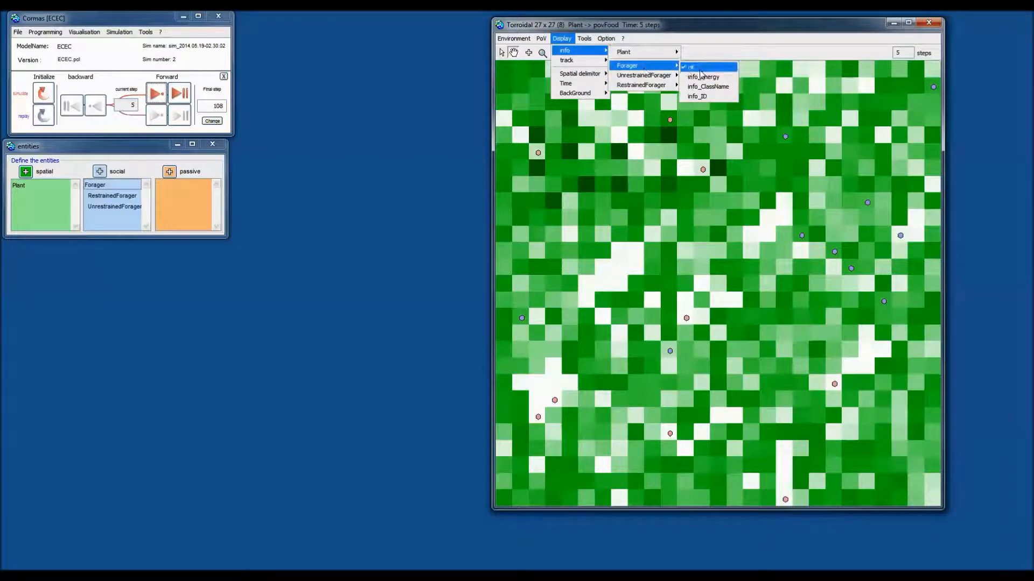
pyautogui.click(698, 96)
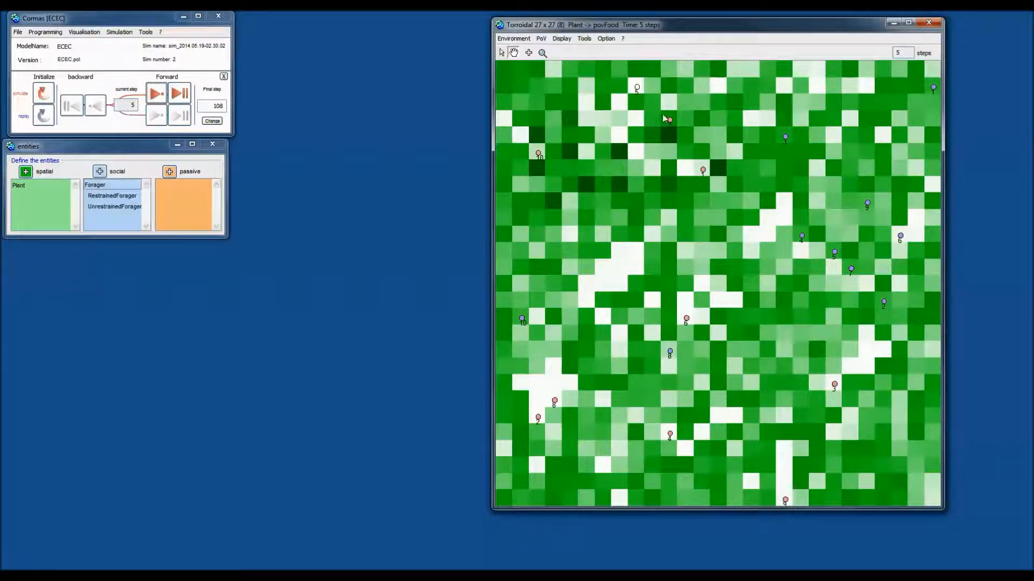
# Reposition the two separated unrestrained foragers 1 and 7, selecting both and moving them together onto a cell near the grid's centre.
pyautogui.moveTo(670, 121); pyautogui.dragTo(737, 121)
pyautogui.click(736, 122)
pyautogui.moveTo(735, 121); pyautogui.dragTo(687, 170)
pyautogui.click(803, 240)
pyautogui.click(801, 239)
pyautogui.moveTo(784, 211)
pyautogui.mouseDown()
pyautogui.moveTo(798, 246)
pyautogui.moveTo(841, 282)
pyautogui.moveTo(770, 214)
pyautogui.moveTo(785, 206)
pyautogui.mouseUp()
pyautogui.click(789, 208)
pyautogui.click(703, 172)
pyautogui.click(686, 172)
pyautogui.moveTo(686, 173); pyautogui.dragTo(734, 253)
# Select RestrainedForager-3 and review its available methods without running any.
pyautogui.click(801, 237)
pyautogui.click(637, 87)
pyautogui.click(786, 139)
pyautogui.rightClick(787, 141)
pyautogui.moveTo(824, 138)
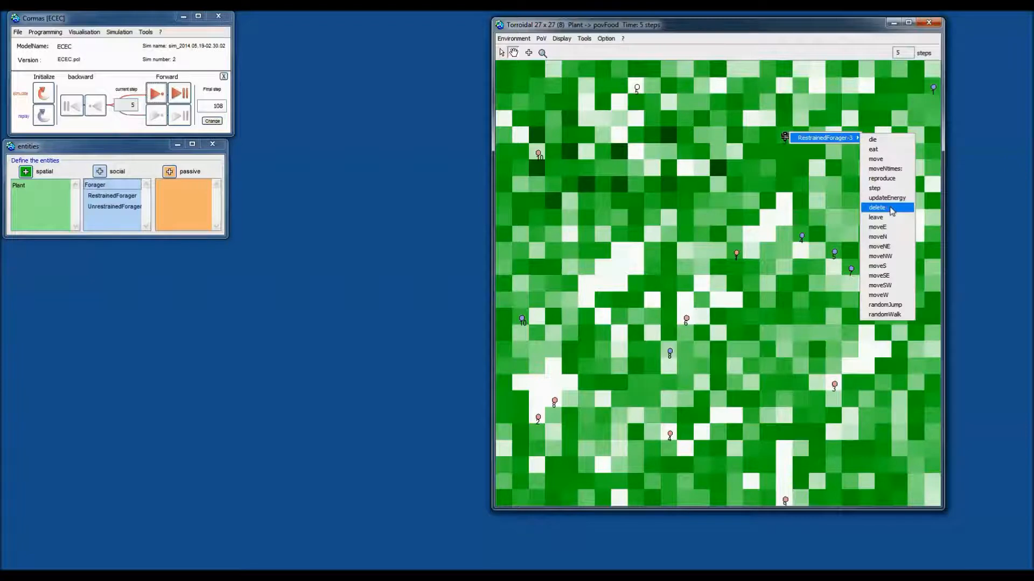
pyautogui.click(776, 184)
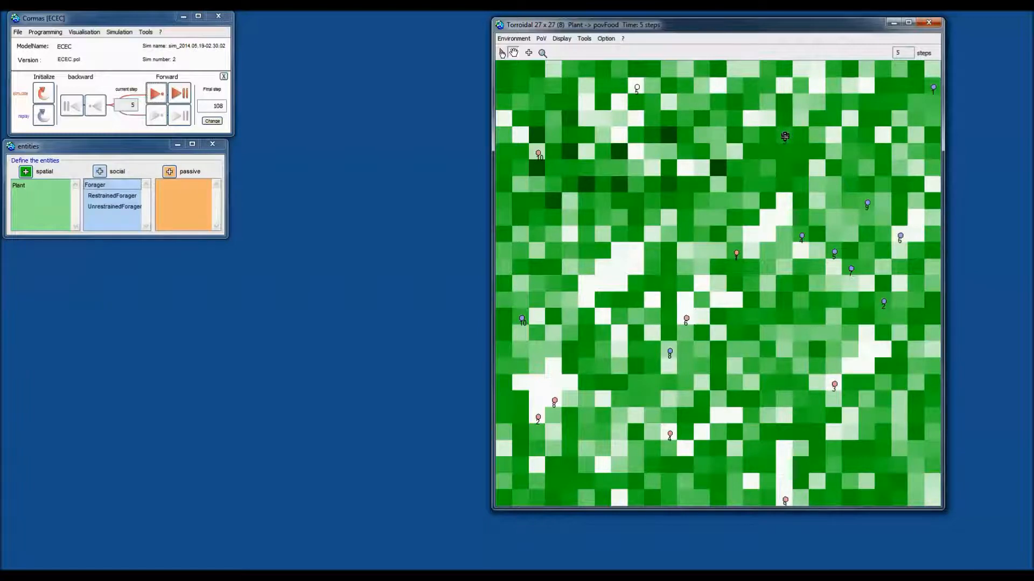
# Place the entities window between the main window and the grid, and open the Forager class in the code browser beside the grid.
pyautogui.click(84, 149)
pyautogui.moveTo(84, 149); pyautogui.dragTo(87, 147)
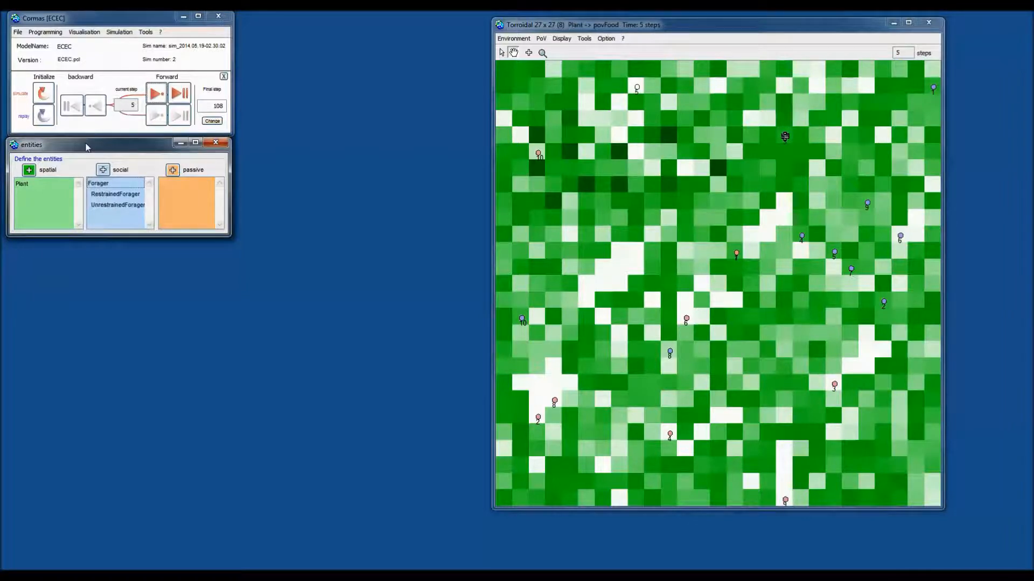
pyautogui.moveTo(87, 147); pyautogui.dragTo(389, 31)
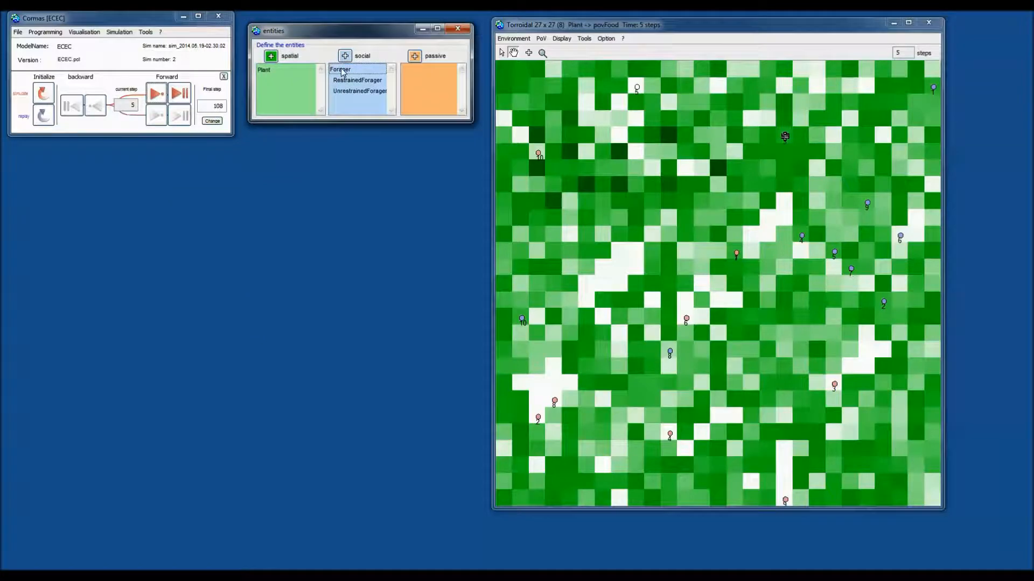
pyautogui.click(347, 70)
pyautogui.doubleClick(372, 74)
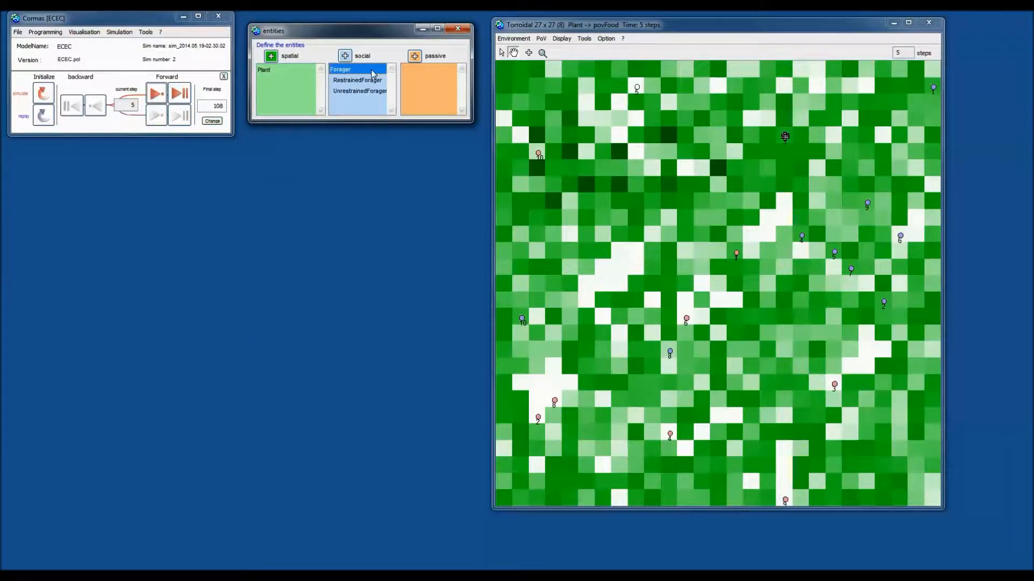
pyautogui.moveTo(665, 126); pyautogui.dragTo(301, 63)
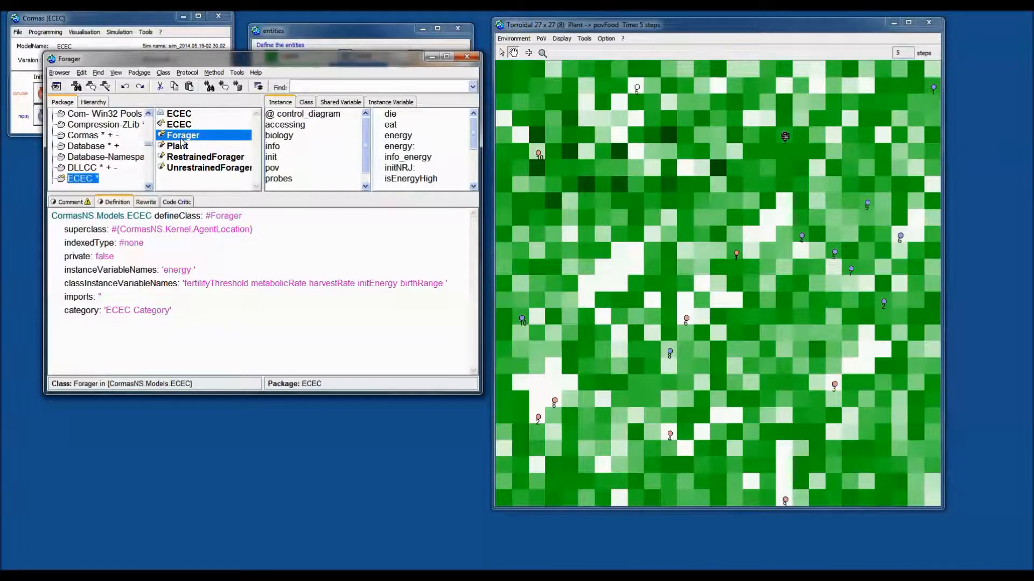
# Start a new class-side method named methodsForControl in the Forager class's manipulation protocol.
pyautogui.click(305, 104)
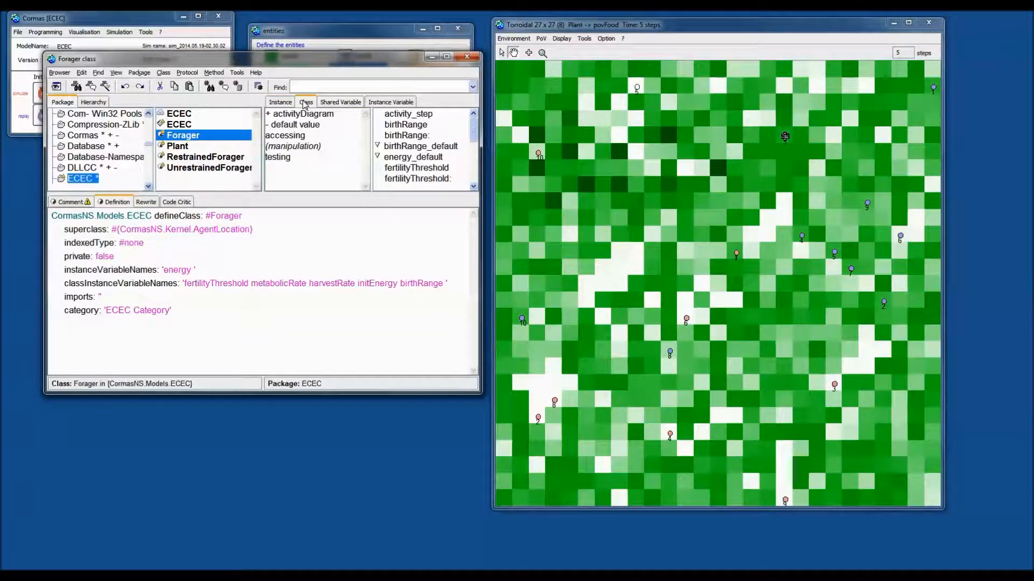
pyautogui.click(296, 149)
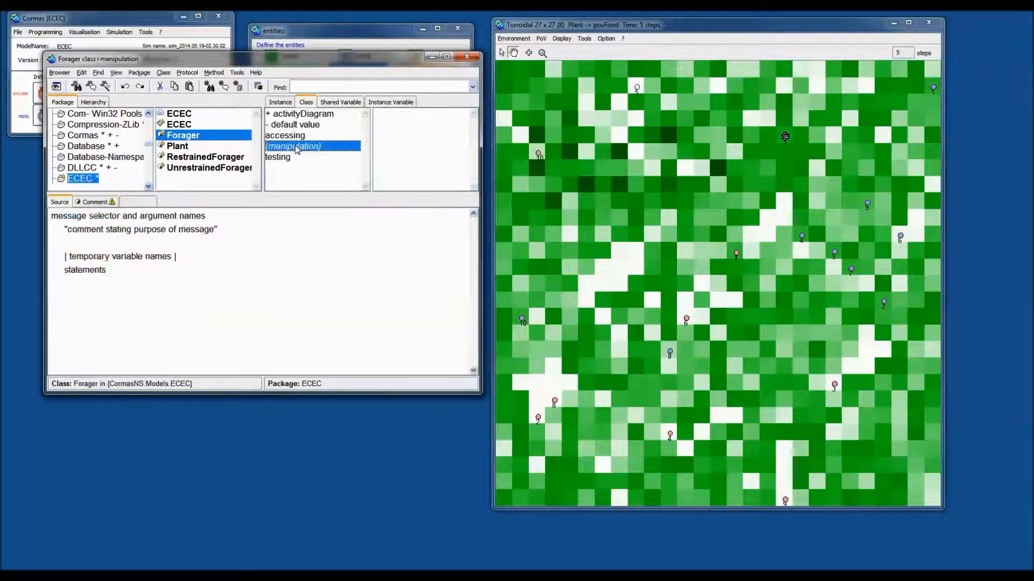
pyautogui.hotkey('ctrl', 'a')
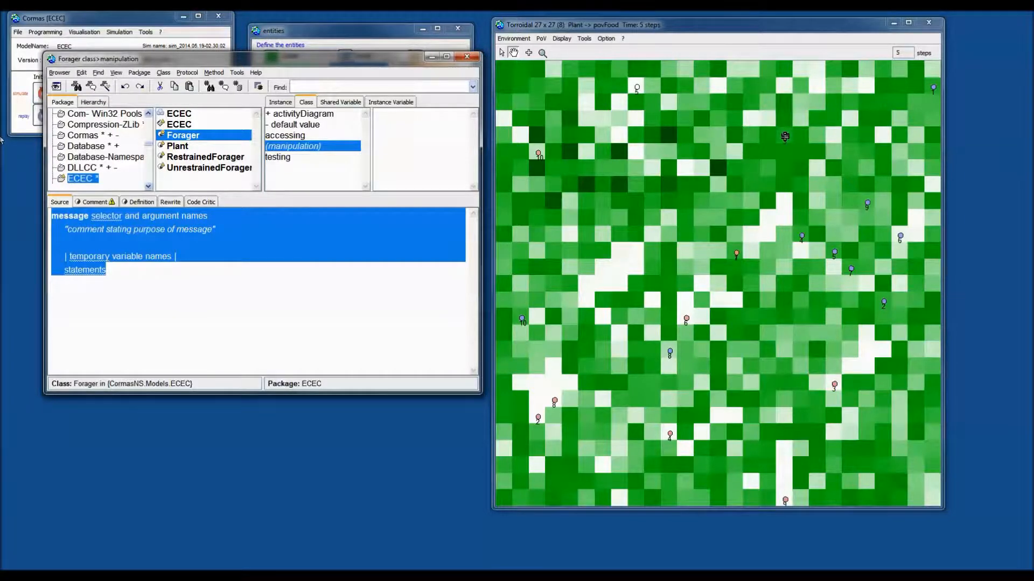
pyautogui.write('methods')
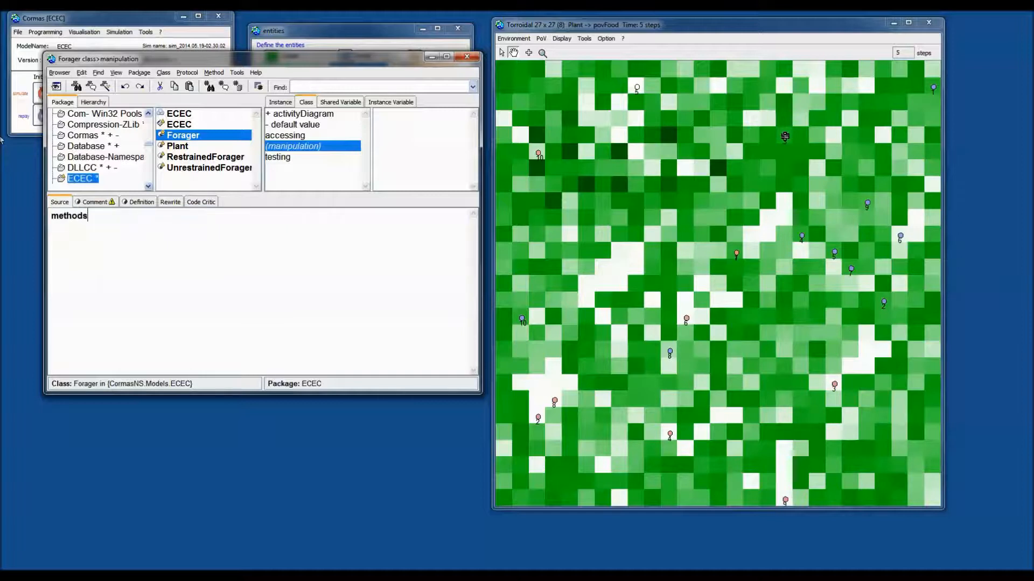
pyautogui.write('ForControl')
# Add a return statement with a literal array to methodsForControl, starting its first symbol entry as ^ #(#).
pyautogui.press('Return')
pyautogui.press('Return')
pyautogui.write('^ #()')
pyautogui.press('Left')
pyautogui.press('Left')
pyautogui.press('Left')
pyautogui.press('Left')
pyautogui.press('Right')
pyautogui.press('Right')
pyautogui.write('#')
# Check the methods offered by RestrainedForager-3, complete the methodsForControl array as #(#eat #reproduce), and save the method.
pyautogui.click(710, 72)
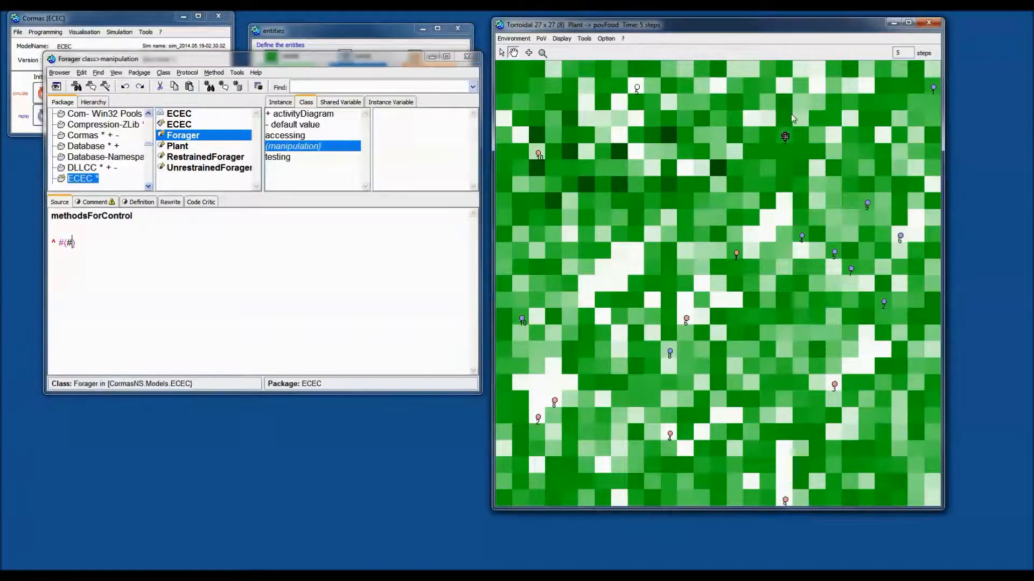
pyautogui.rightClick(786, 138)
pyautogui.moveTo(856, 138)
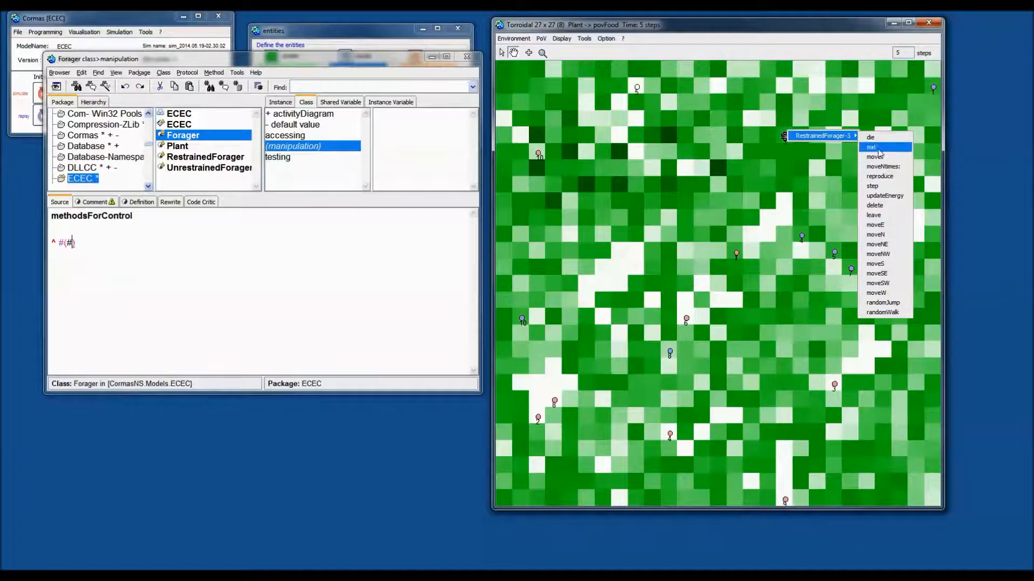
pyautogui.click(303, 60)
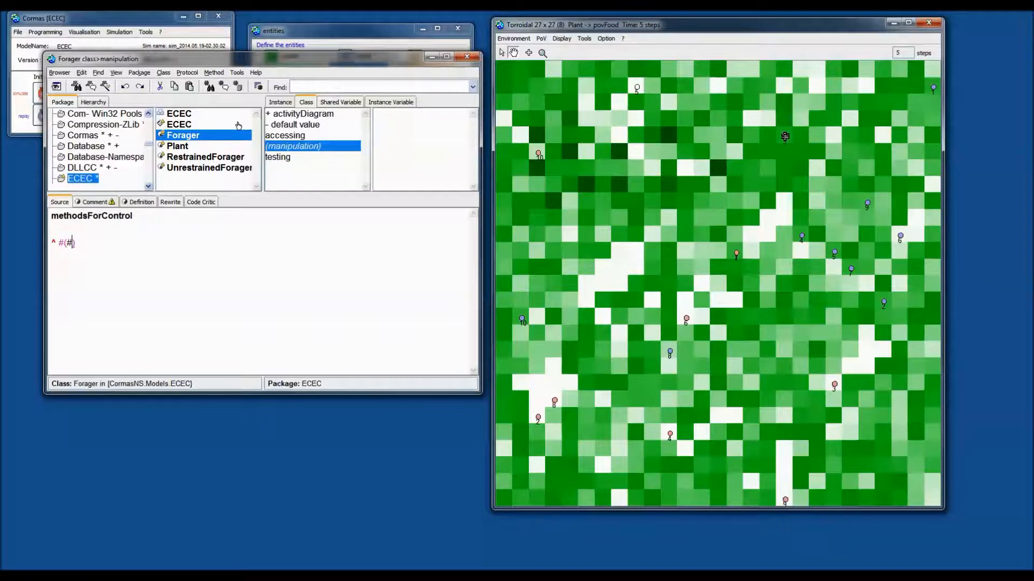
pyautogui.write('eat #r')
pyautogui.press('Left')
pyautogui.hotkey('shift', 'Left')
pyautogui.press('Right')
pyautogui.press('Right')
pyautogui.write('eproduce')
pyautogui.doubleClick(157, 258)
pyautogui.click(156, 258)
pyautogui.hotkey('ctrl', 's')
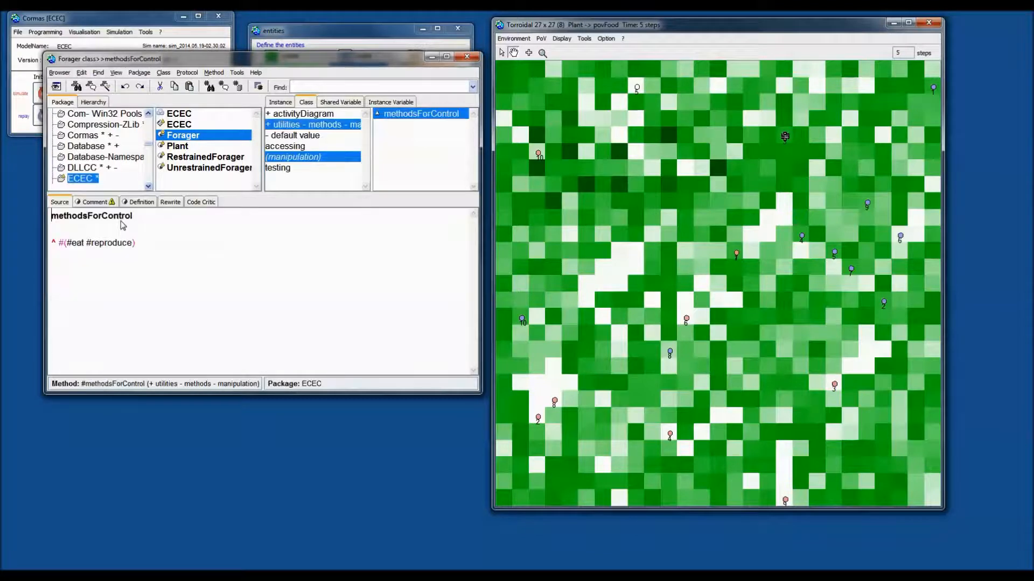
# Show the Forager class within its inheritance hierarchy in the code browser.
pyautogui.rightClick(200, 265)
pyautogui.click(161, 288)
pyautogui.click(105, 104)
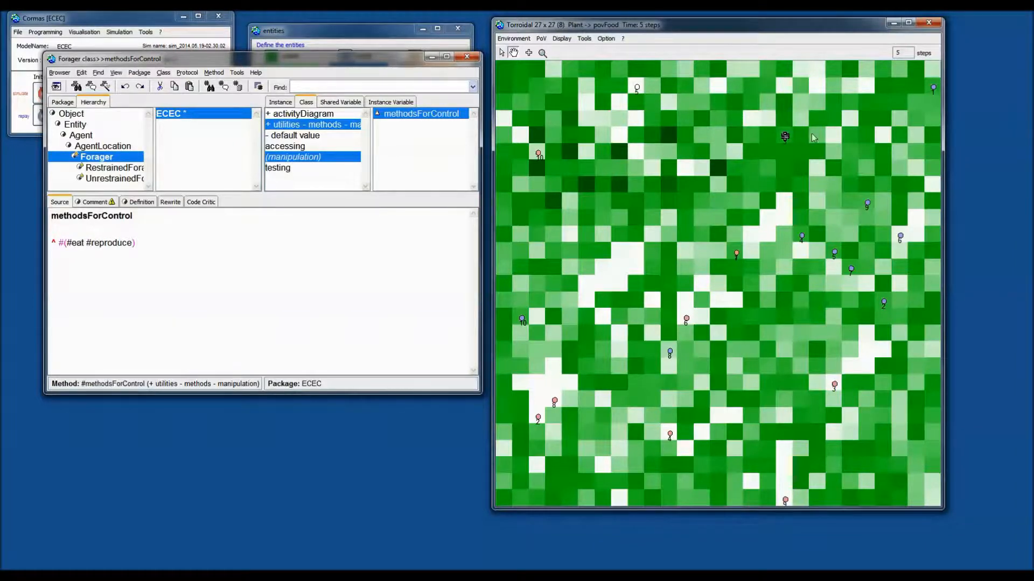
# Run the eat method on RestrainedForager-3 three times from the grid.
pyautogui.rightClick(786, 138)
pyautogui.moveTo(833, 140)
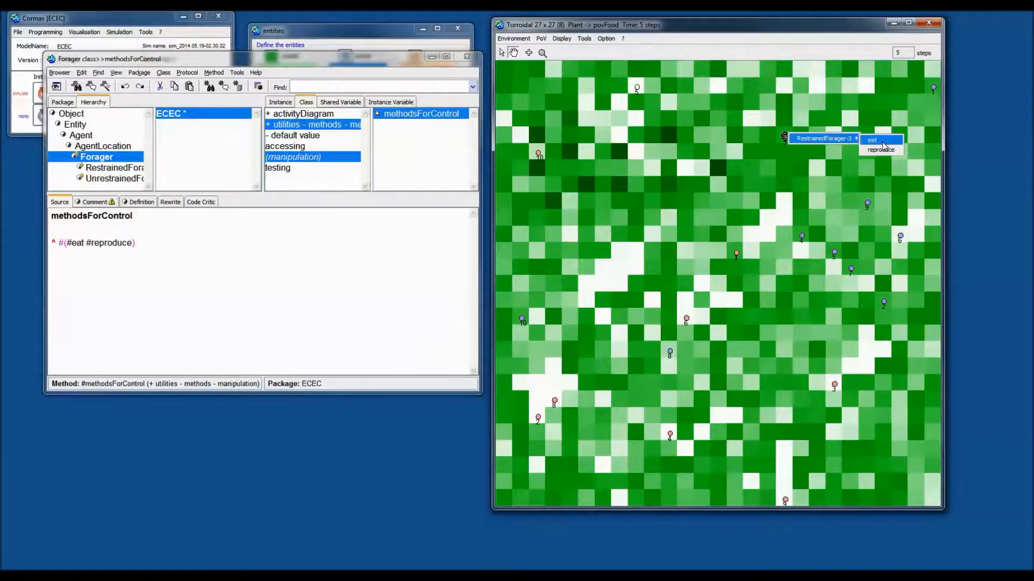
pyautogui.click(880, 140)
pyautogui.rightClick(785, 139)
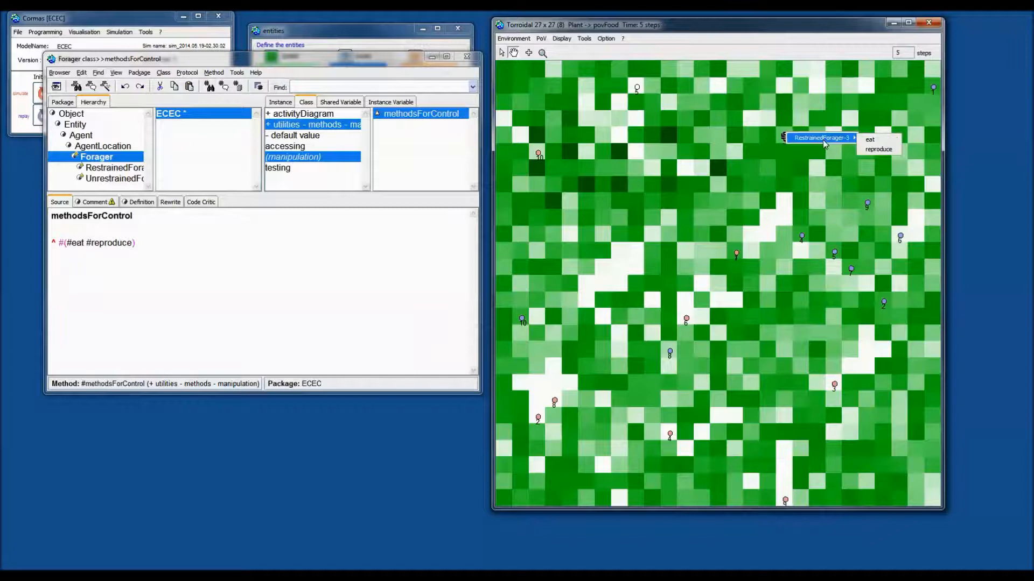
pyautogui.click(878, 139)
pyautogui.rightClick(785, 137)
pyautogui.click(874, 142)
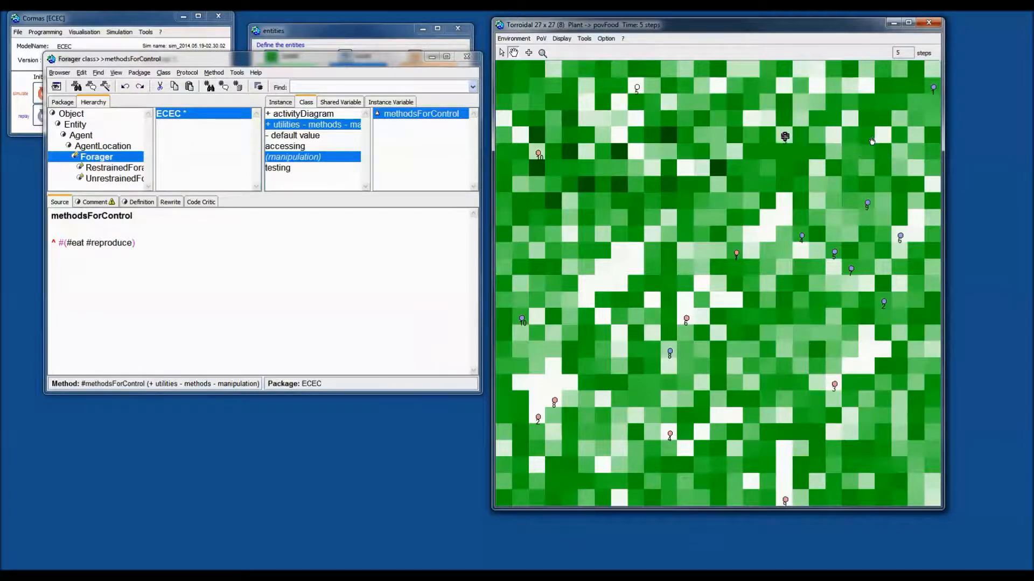
# Run the reproduce method on RestrainedForager-3 from the grid.
pyautogui.click(772, 170)
pyautogui.click(786, 137)
pyautogui.moveTo(848, 139)
pyautogui.click(881, 149)
# Make the blue forager labelled 4 reproduce on the grid.
pyautogui.click(802, 239)
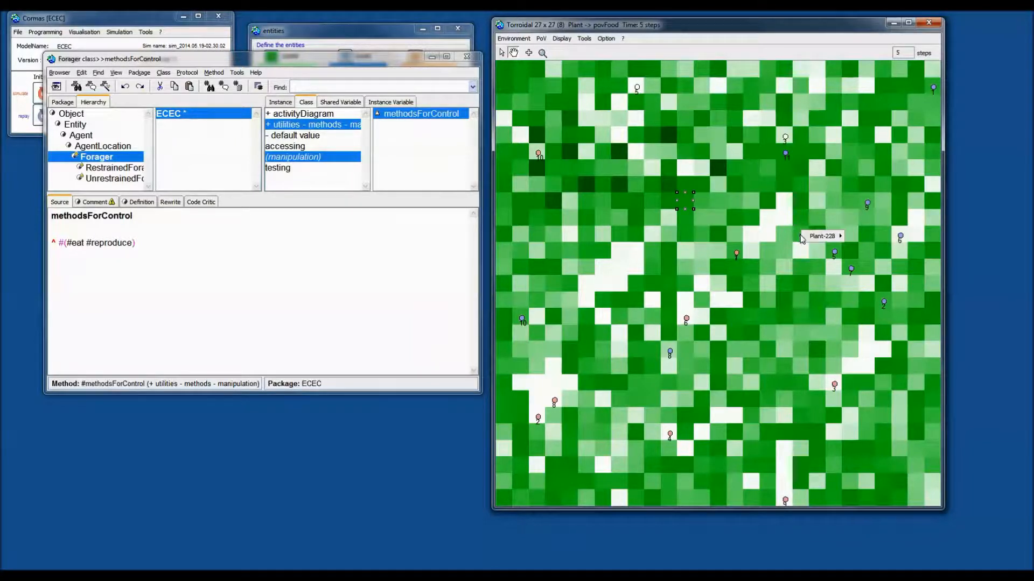
pyautogui.click(793, 235)
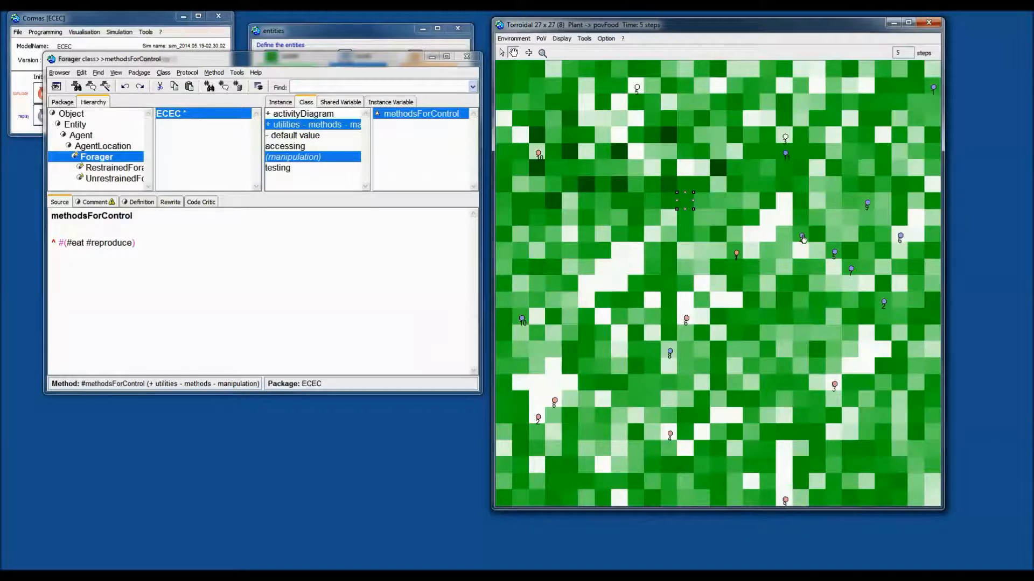
pyautogui.click(802, 236)
pyautogui.rightClick(802, 237)
pyautogui.moveTo(840, 237)
pyautogui.click(900, 252)
pyautogui.click(804, 236)
# Open the Manipulate instances tool for the grid and arrange its window beside the grid.
pyautogui.click(589, 42)
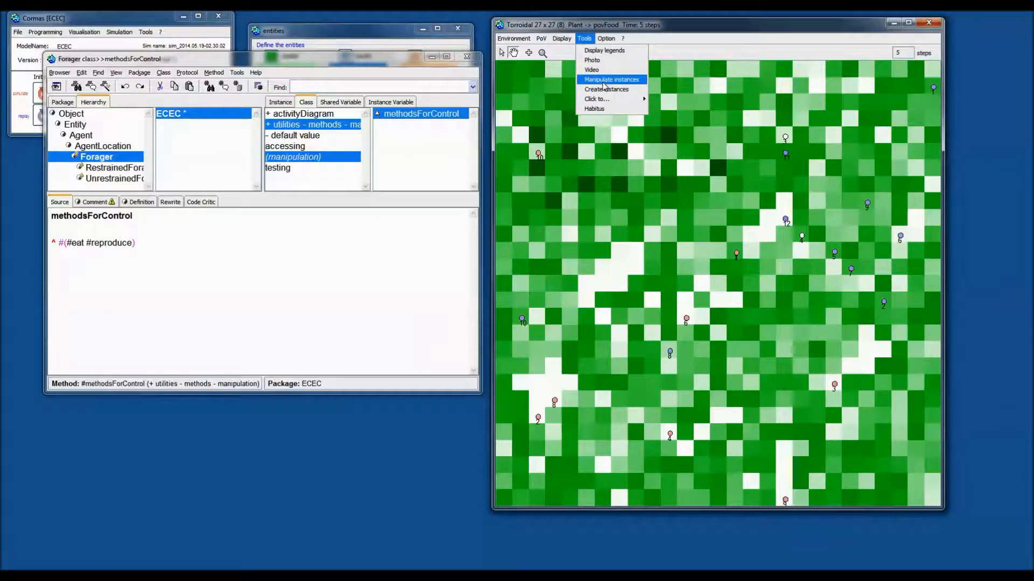
pyautogui.click(603, 82)
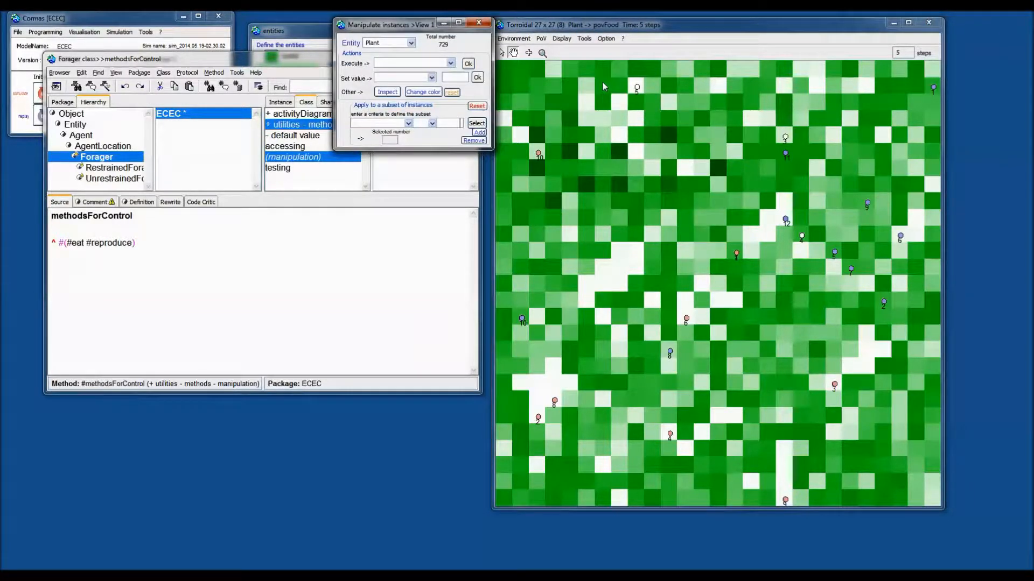
pyautogui.moveTo(625, 25); pyautogui.dragTo(639, 25)
pyautogui.moveTo(441, 30); pyautogui.dragTo(452, 29)
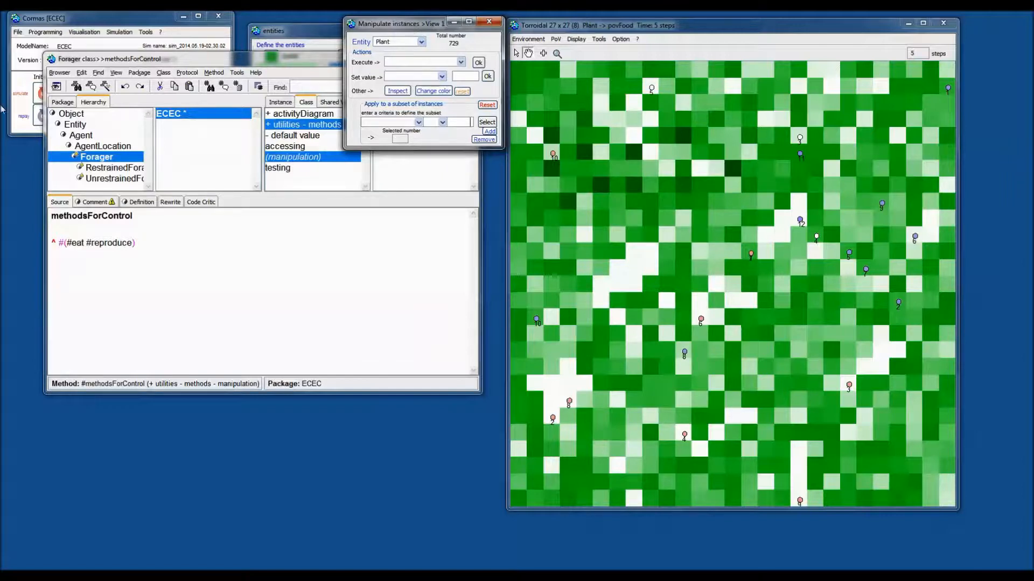
# Advance the simulation one step at a time to time step 9.
pyautogui.click(17, 110)
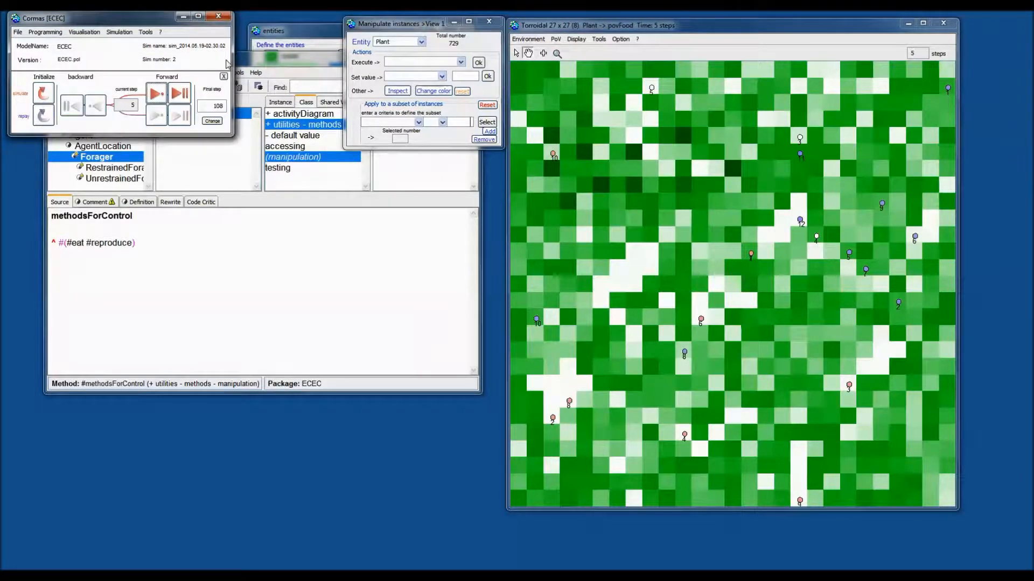
pyautogui.click(161, 95)
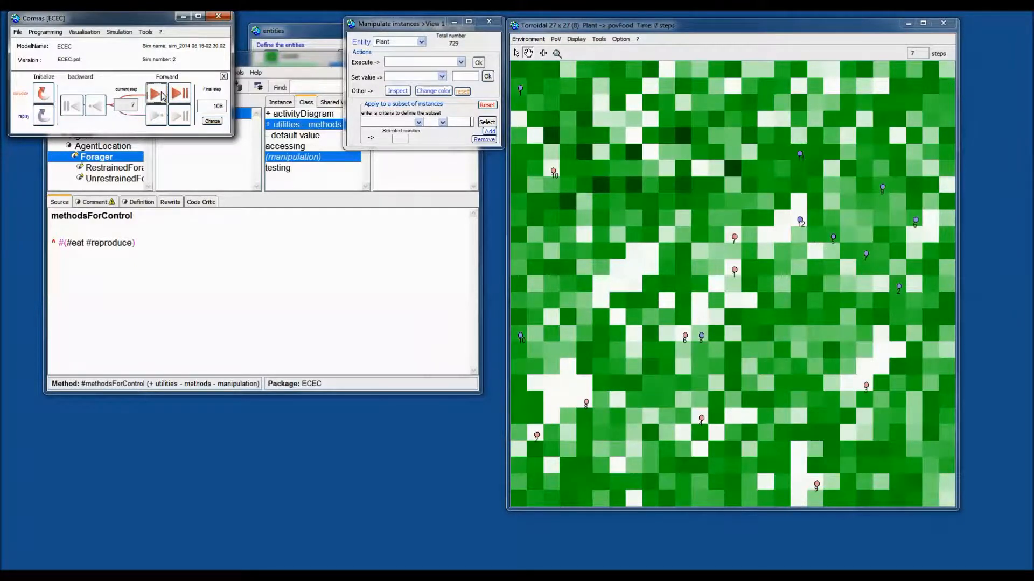
pyautogui.click(161, 94)
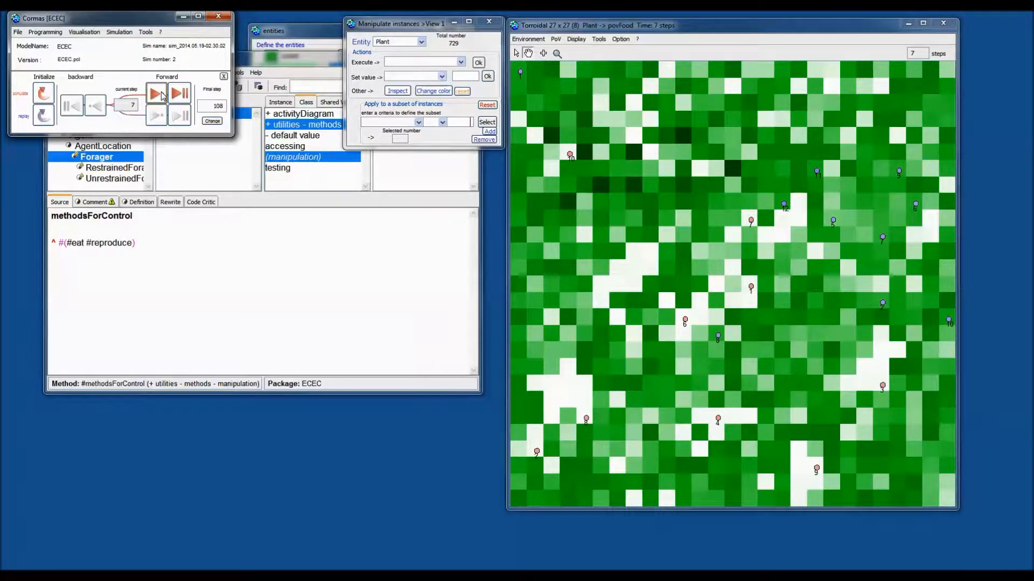
pyautogui.click(161, 96)
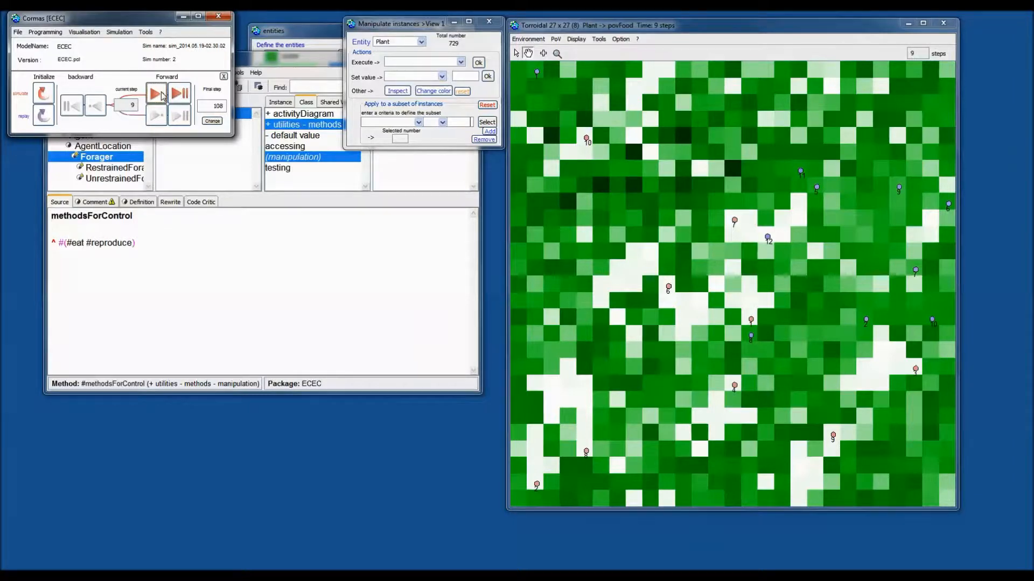
# Execute the eat method on all Forager instances at once with the Manipulate instances tool.
pyautogui.moveTo(417, 27)
pyautogui.mouseDown()
pyautogui.moveTo(474, 24)
pyautogui.moveTo(415, 28)
pyautogui.mouseUp()
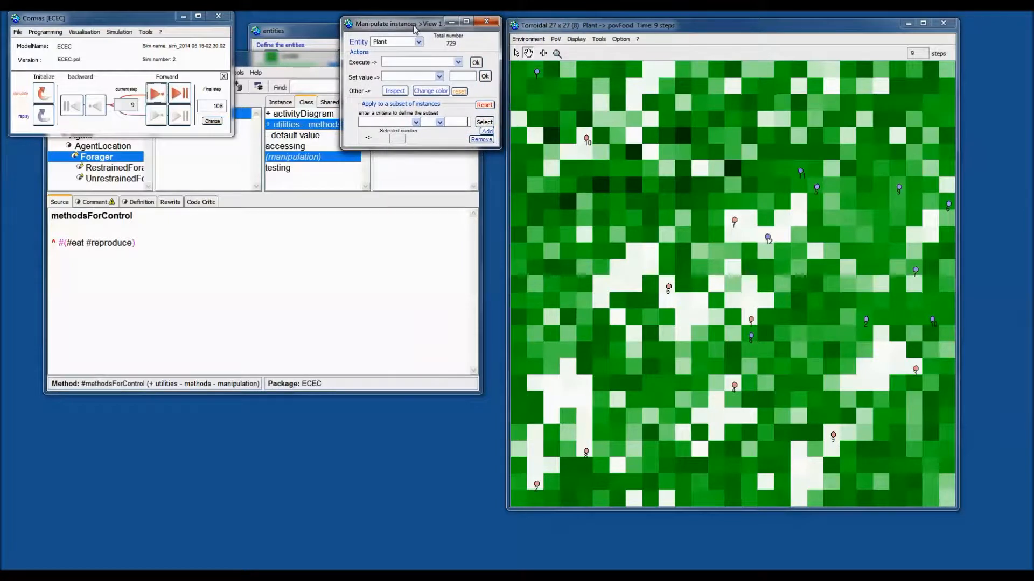
pyautogui.click(419, 42)
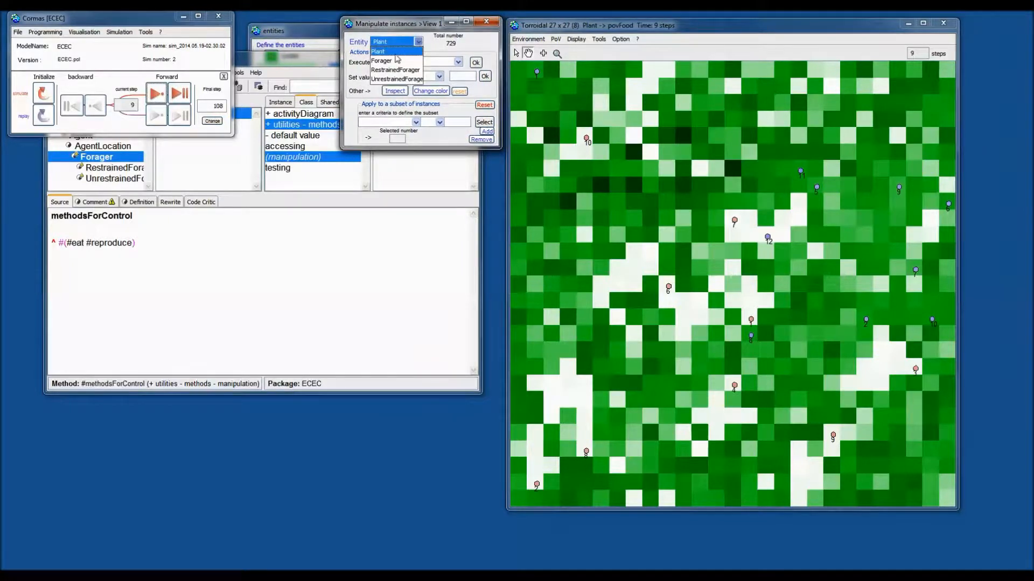
pyautogui.click(396, 60)
pyautogui.click(420, 63)
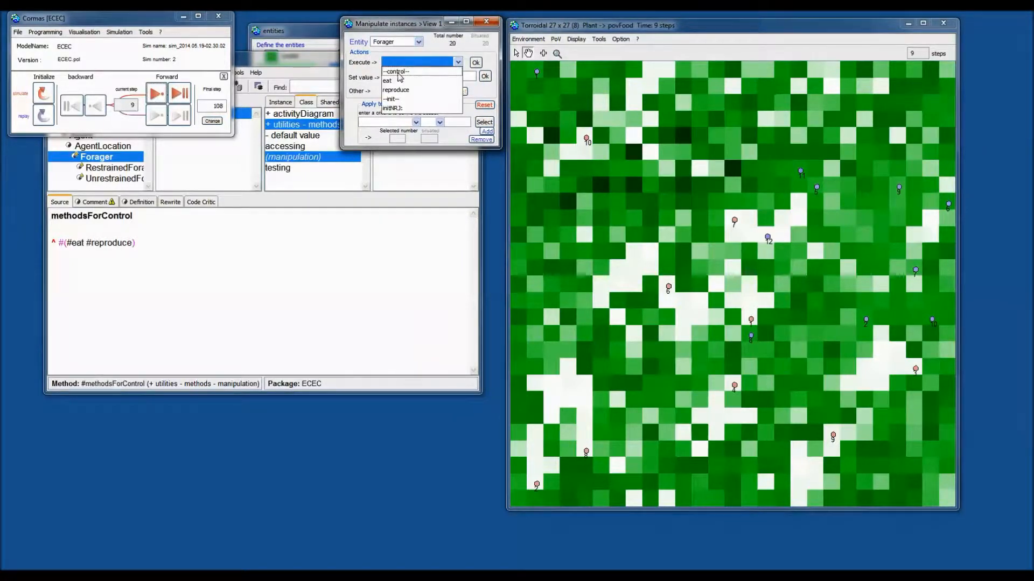
pyautogui.click(399, 81)
pyautogui.click(410, 65)
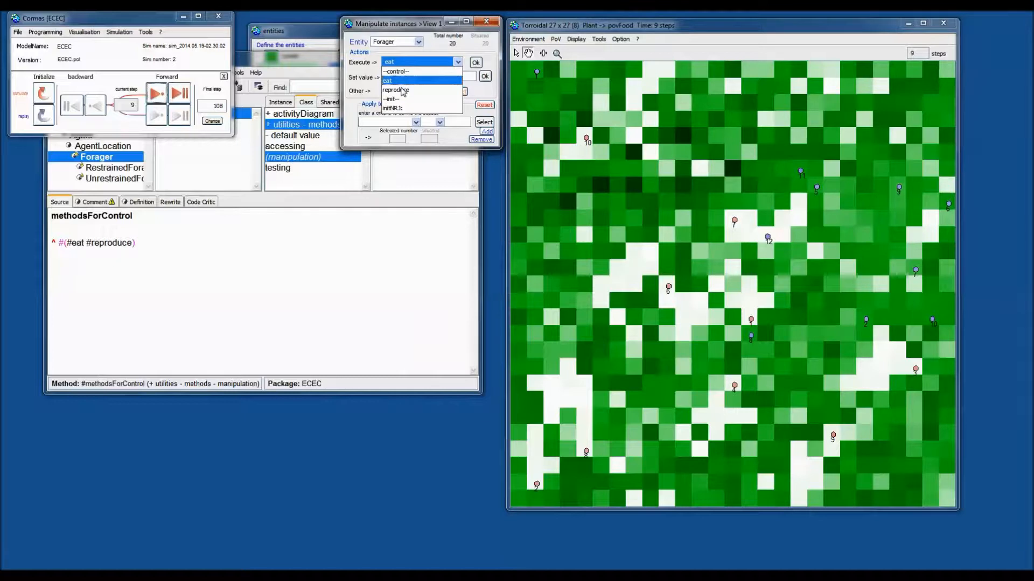
pyautogui.click(403, 89)
pyautogui.click(407, 61)
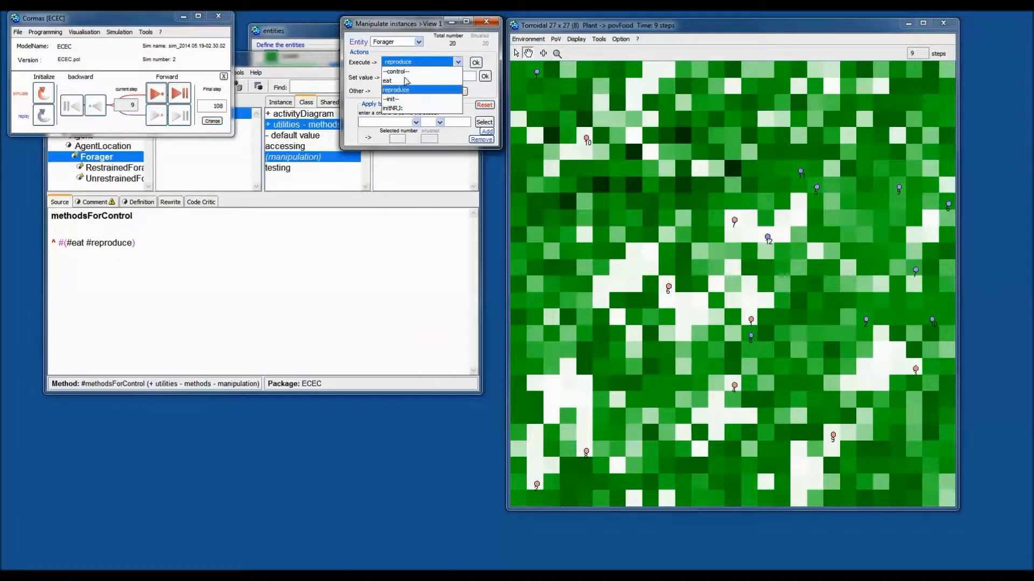
pyautogui.click(405, 81)
pyautogui.click(476, 62)
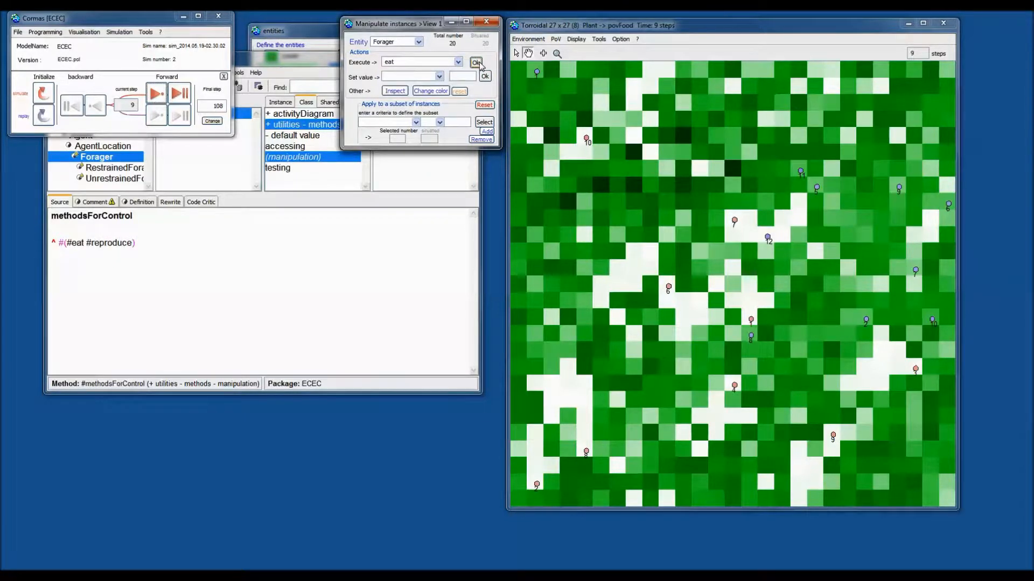
# Execute the step method on all Plant instances four times.
pyautogui.click(385, 43)
pyautogui.click(386, 52)
pyautogui.click(403, 62)
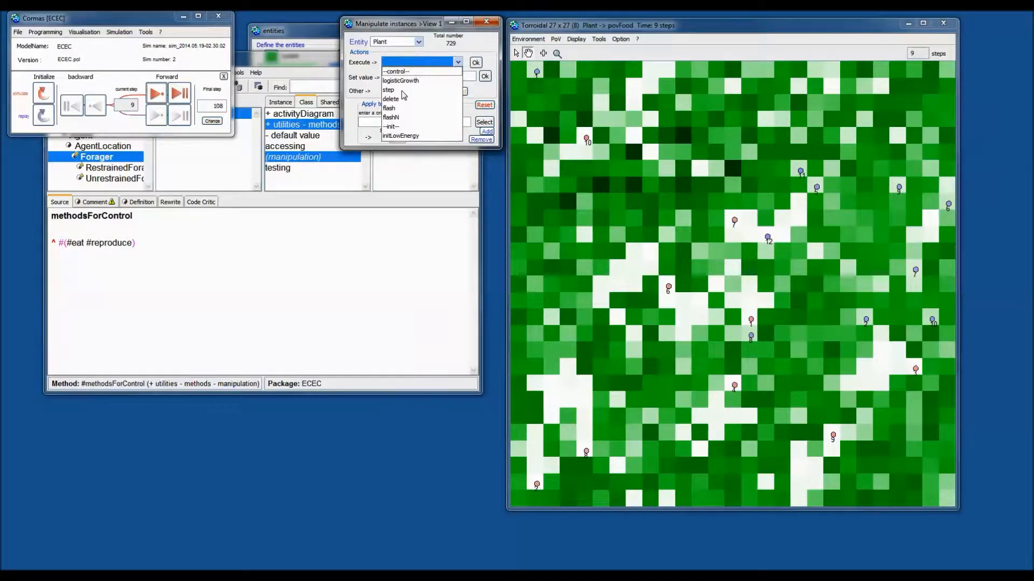
pyautogui.click(388, 90)
pyautogui.click(476, 63)
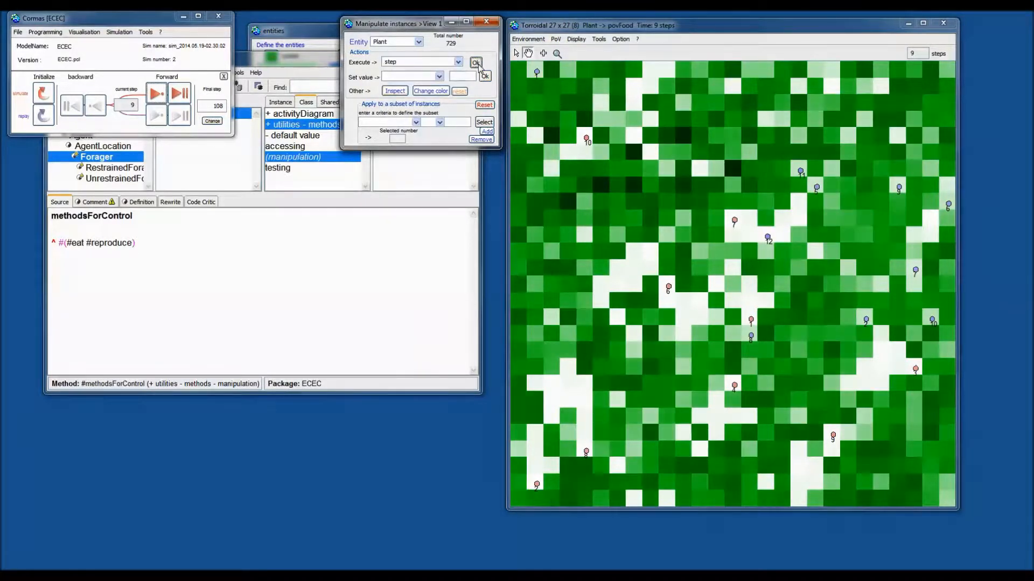
pyautogui.click(476, 62)
pyautogui.click(476, 63)
pyautogui.click(476, 62)
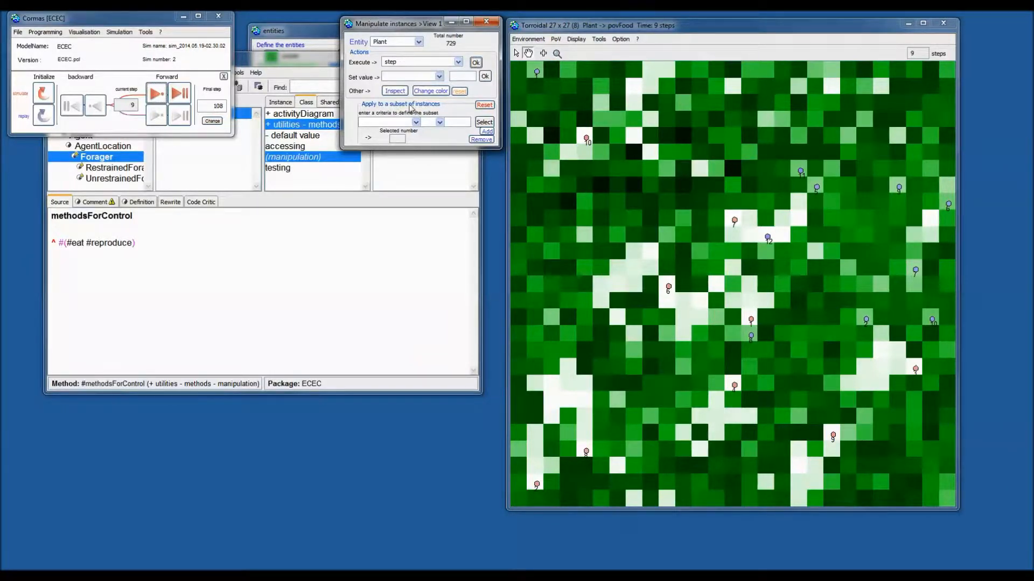
# Inspect Plant 139 beside forager 10 and view the energy histogram for all plants.
pyautogui.click(415, 123)
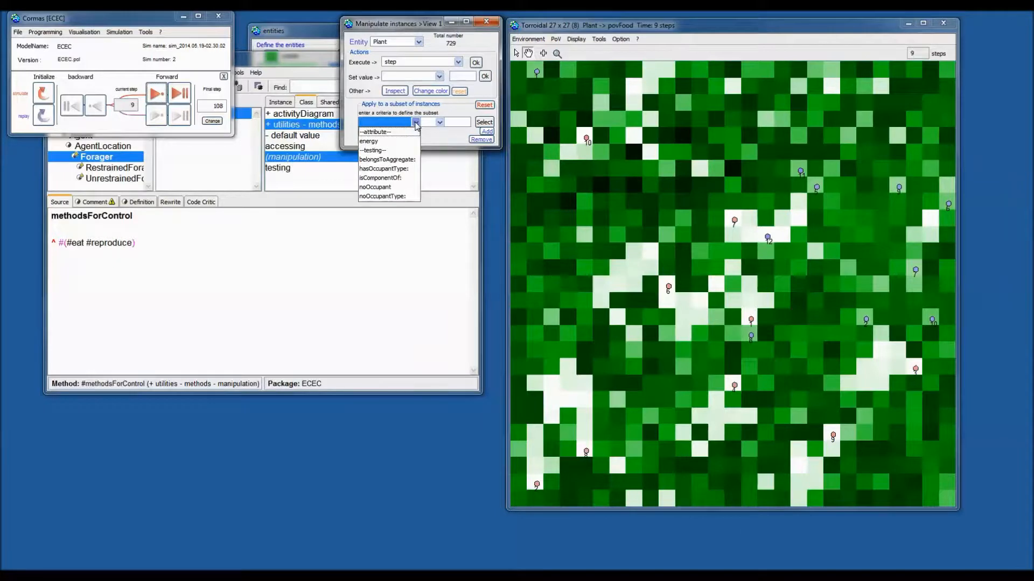
pyautogui.click(415, 123)
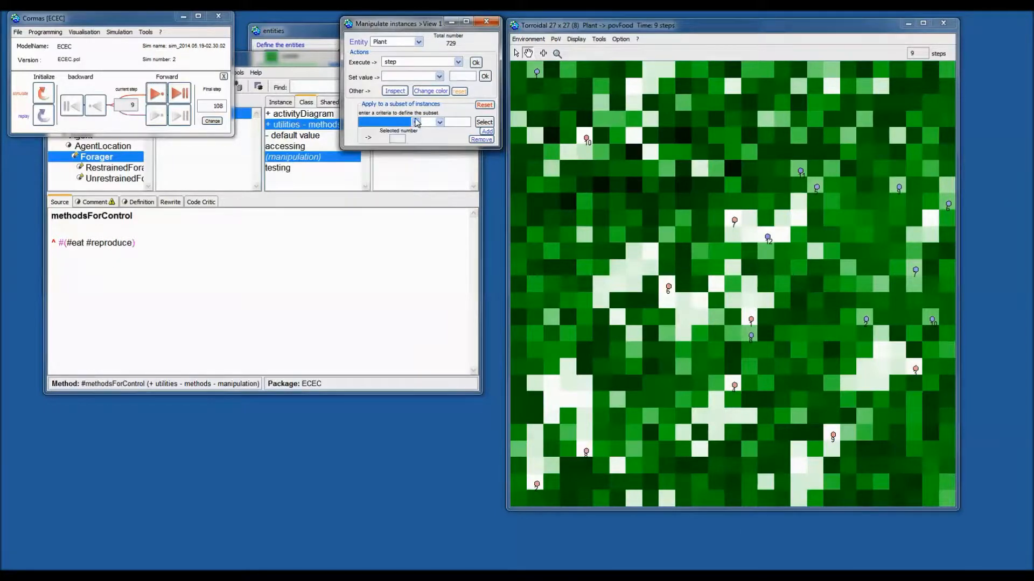
pyautogui.click(517, 54)
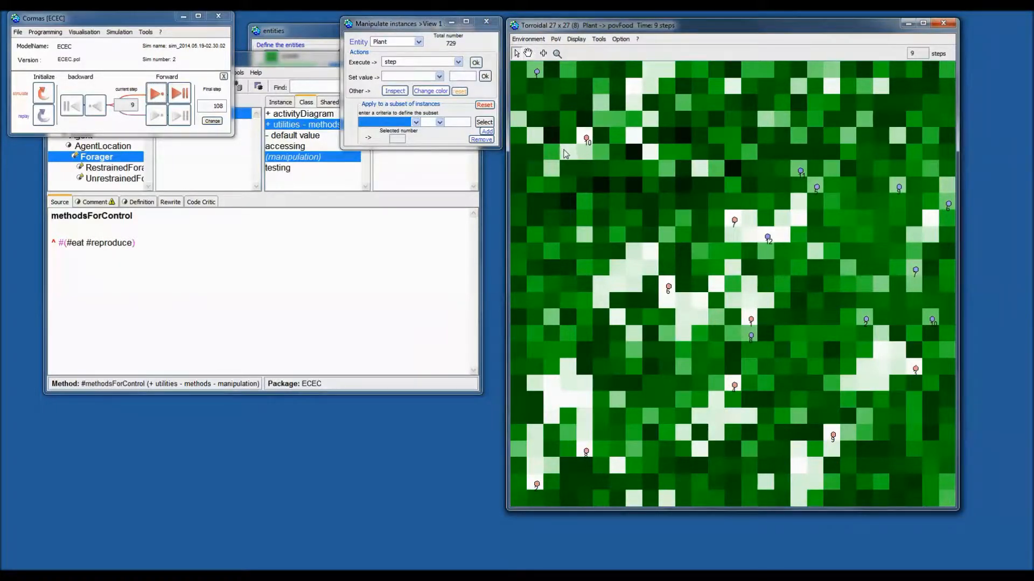
pyautogui.doubleClick(571, 157)
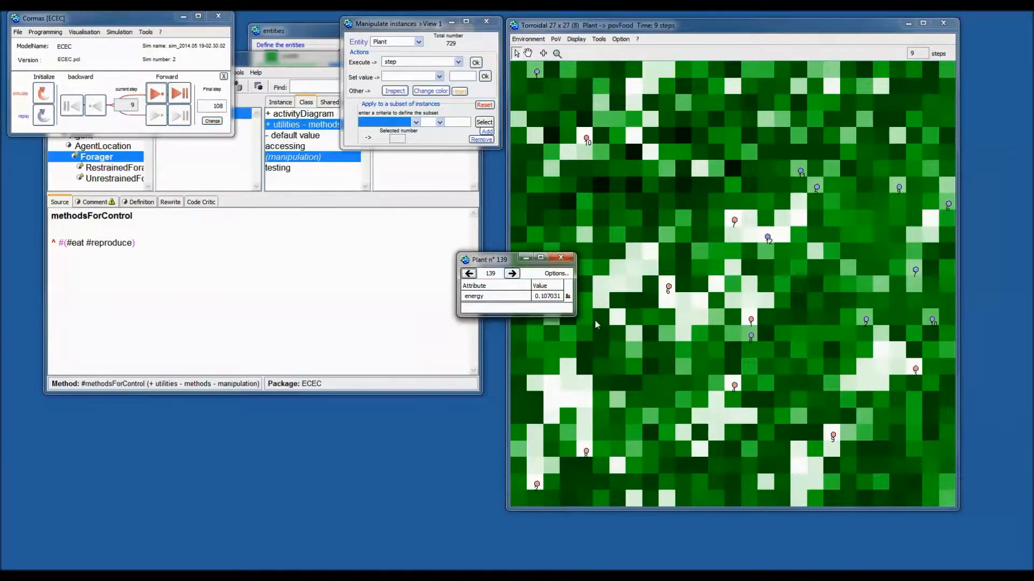
pyautogui.click(568, 296)
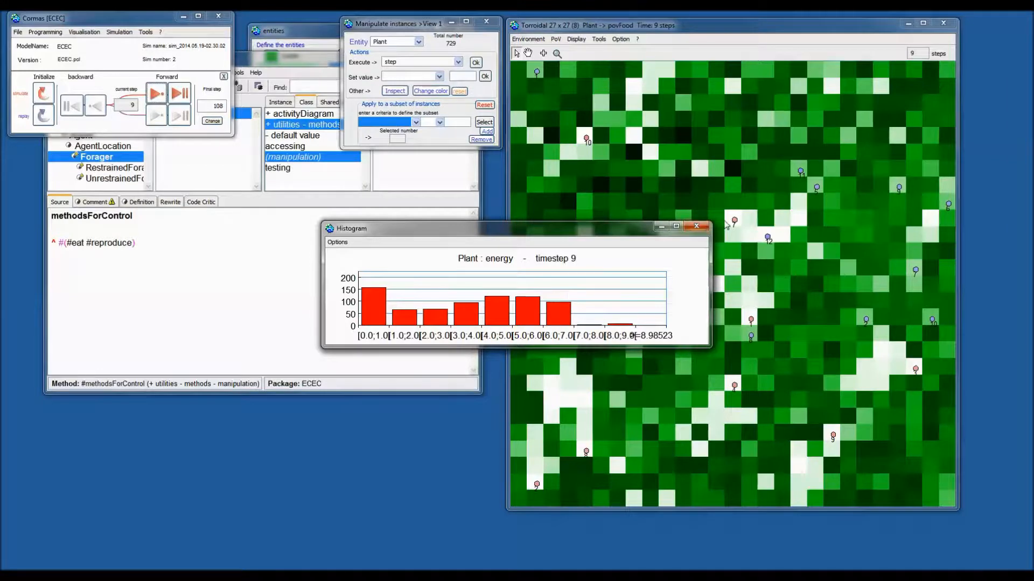
pyautogui.click(700, 227)
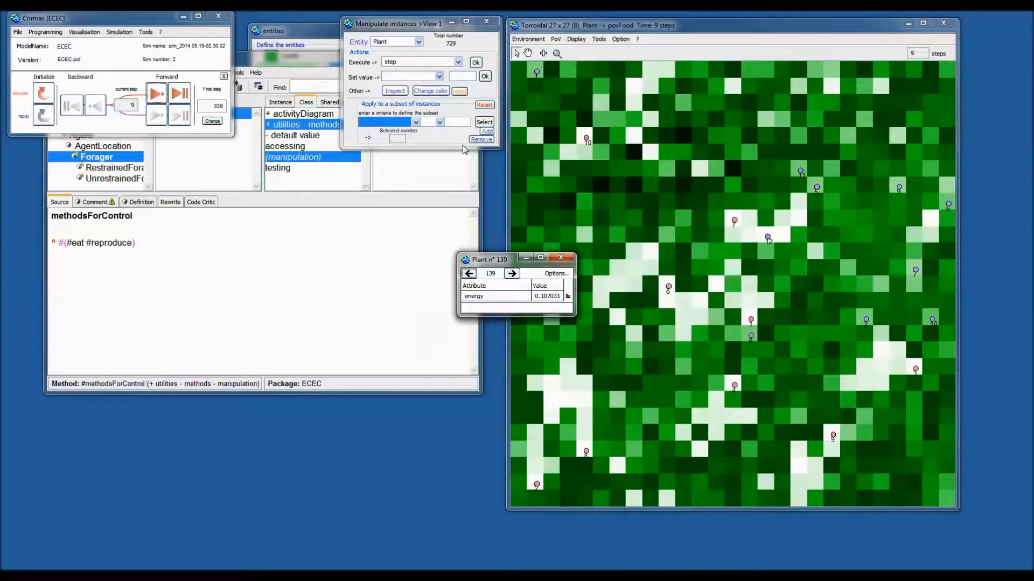
# Select the subset of Plant instances whose energy is greater than 4.
pyautogui.click(408, 123)
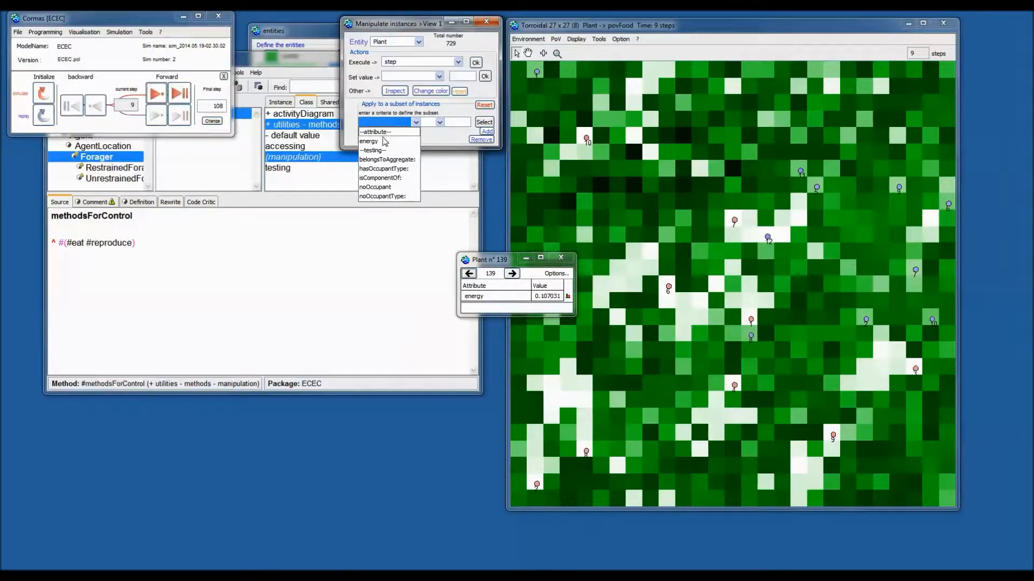
pyautogui.click(381, 141)
pyautogui.click(433, 123)
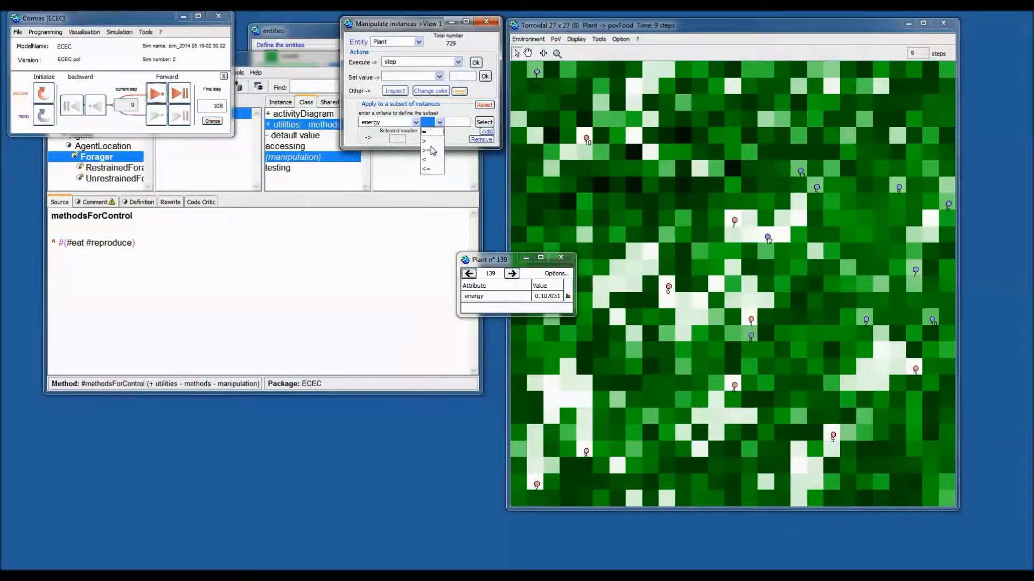
pyautogui.click(426, 142)
pyautogui.click(462, 124)
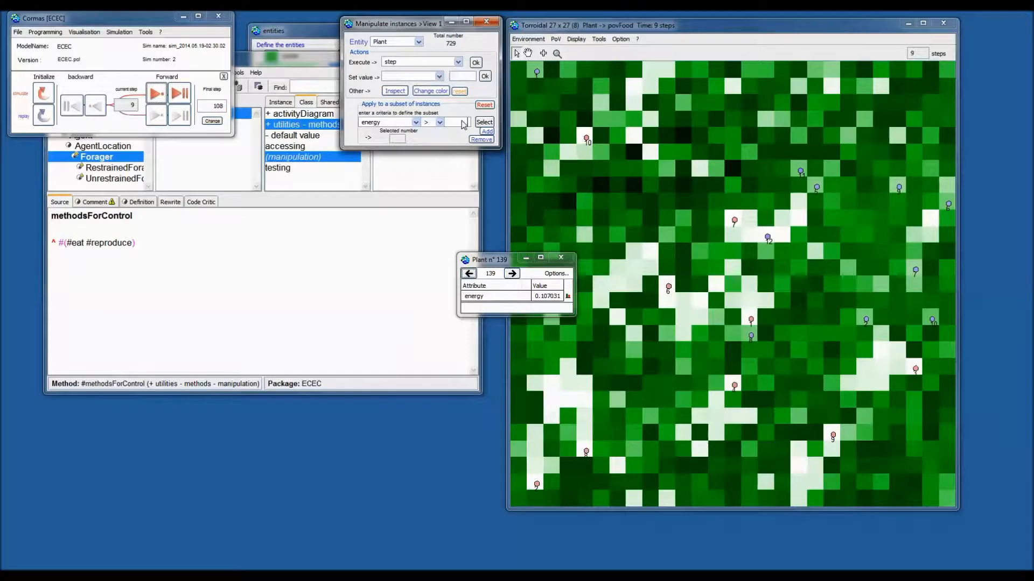
pyautogui.write('4')
pyautogui.click(484, 123)
# Execute the step method three times on the selected plants.
pyautogui.click(476, 63)
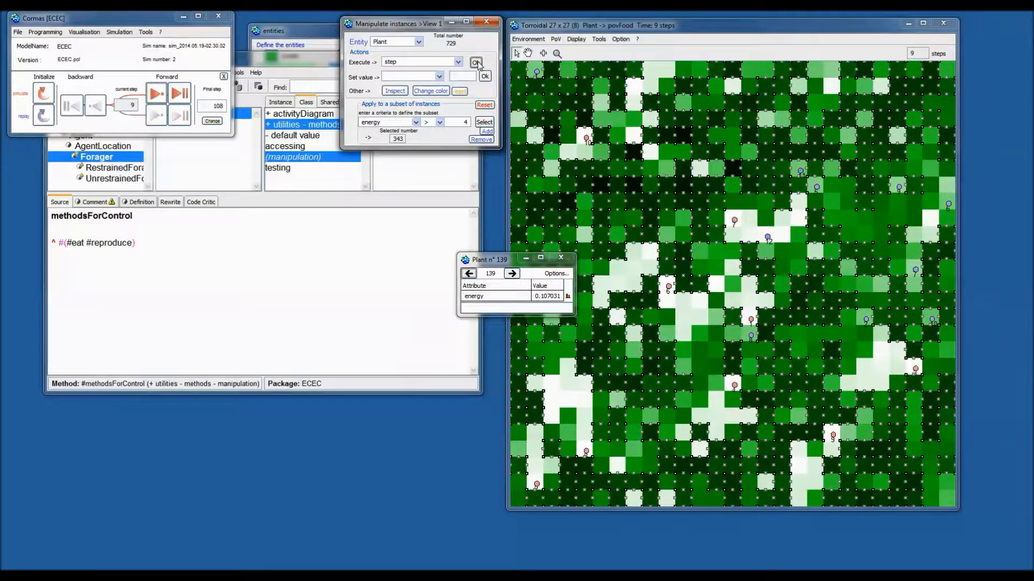
pyautogui.click(476, 63)
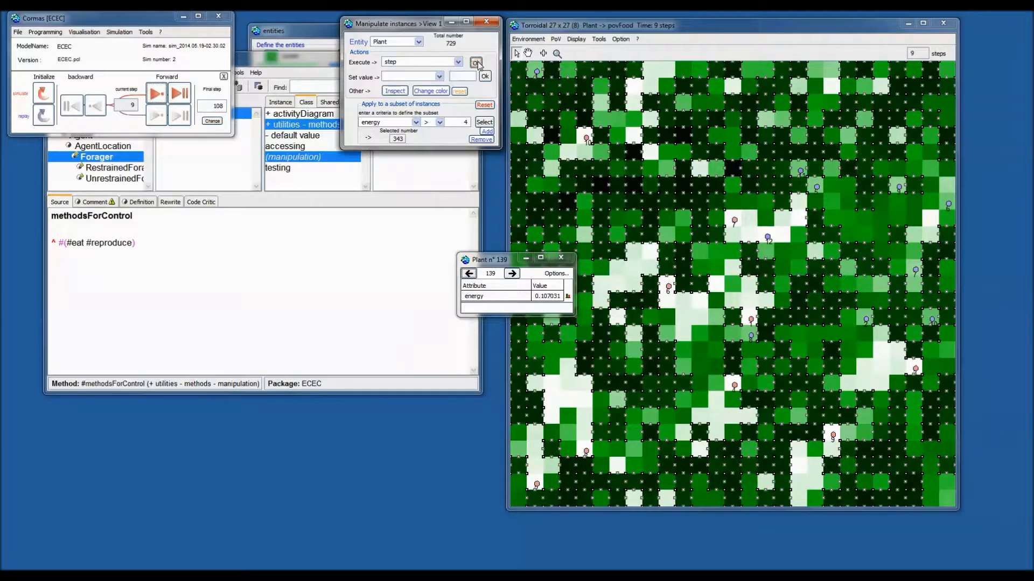
pyautogui.click(477, 63)
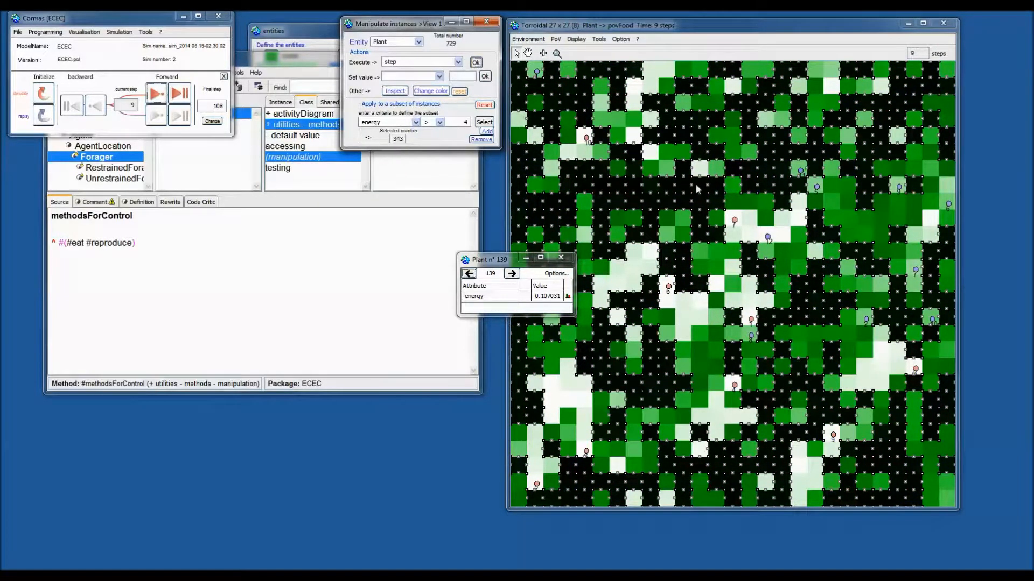
# Reset the plant subset and select the plants whose energy is greater than 4.5.
pyautogui.click(484, 105)
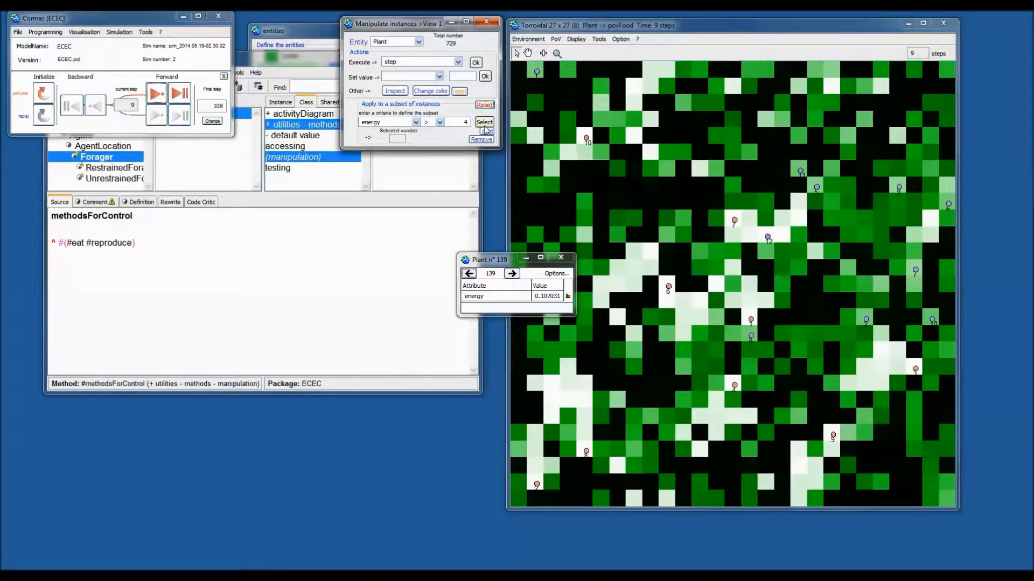
pyautogui.write('.5')
pyautogui.click(483, 122)
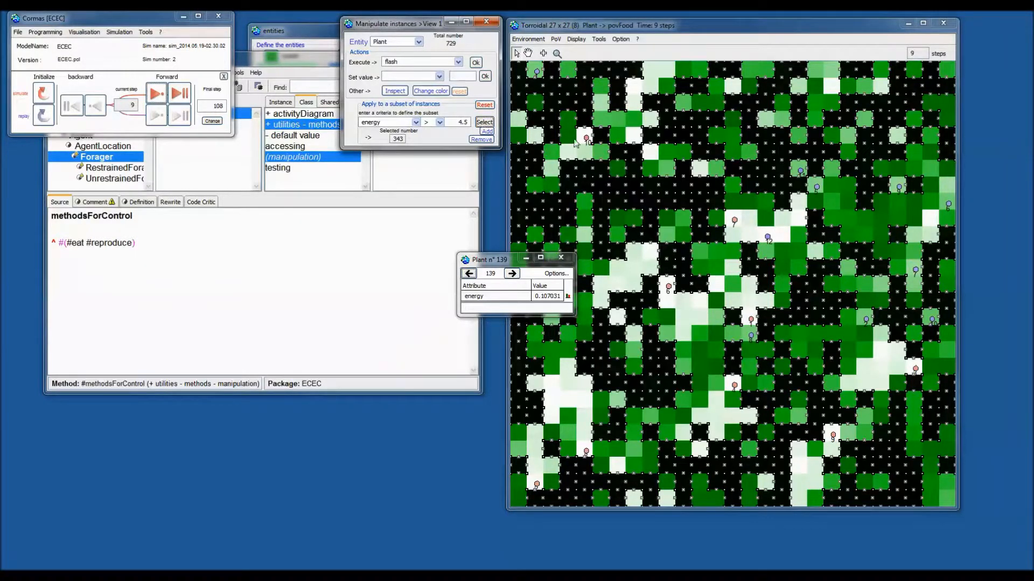
# Change the criterion to select the plants whose energy is less than 0.5.
pyautogui.click(439, 122)
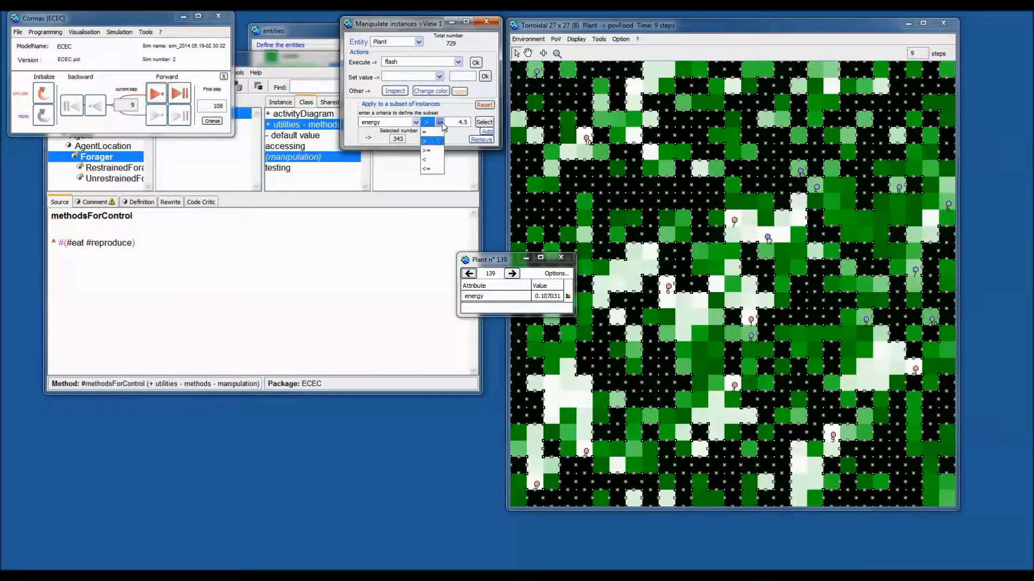
pyautogui.click(433, 155)
pyautogui.moveTo(462, 123); pyautogui.dragTo(442, 123)
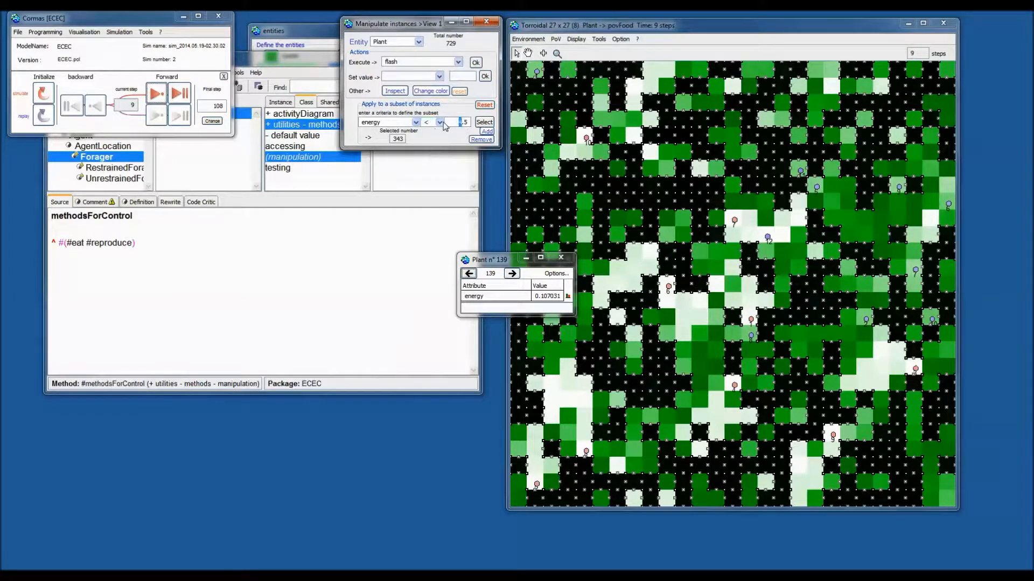
pyautogui.write('0')
pyautogui.click(487, 124)
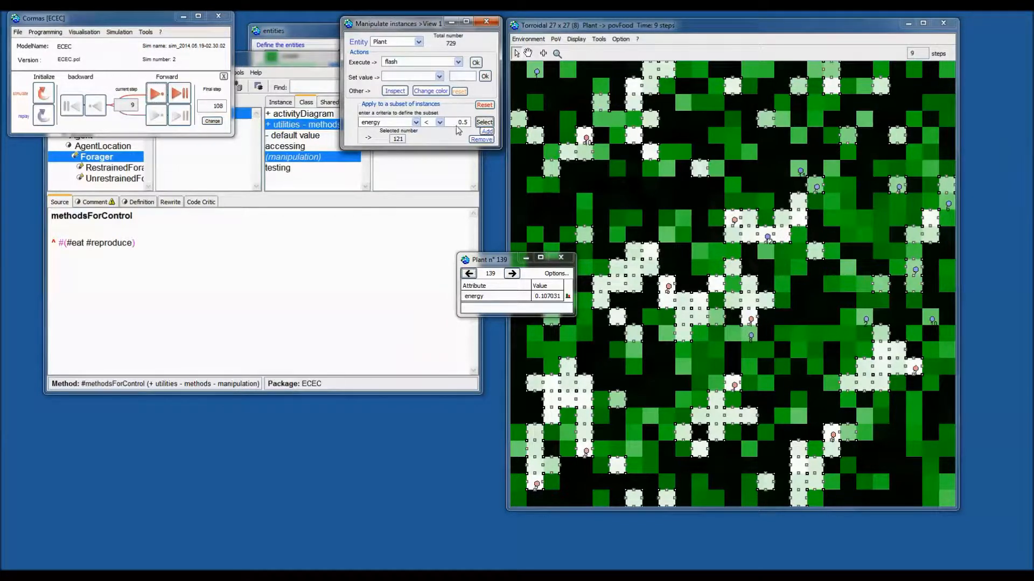
# Select the plants with energy less than 1 and execute the step method on them.
pyautogui.click(485, 123)
pyautogui.click(476, 64)
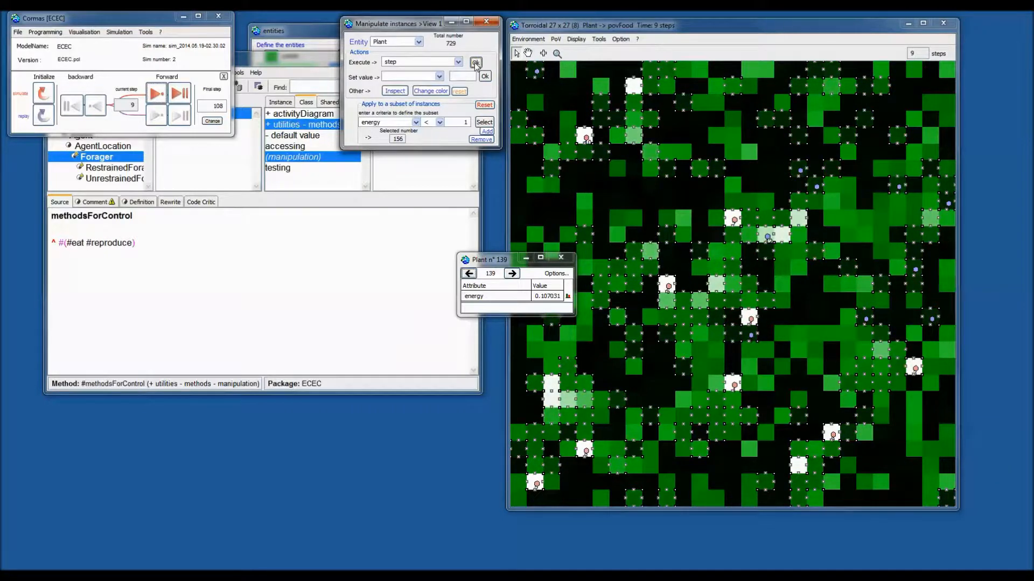
# Reset the plant subset and set the energy attribute to 1 for all plants.
pyautogui.click(441, 77)
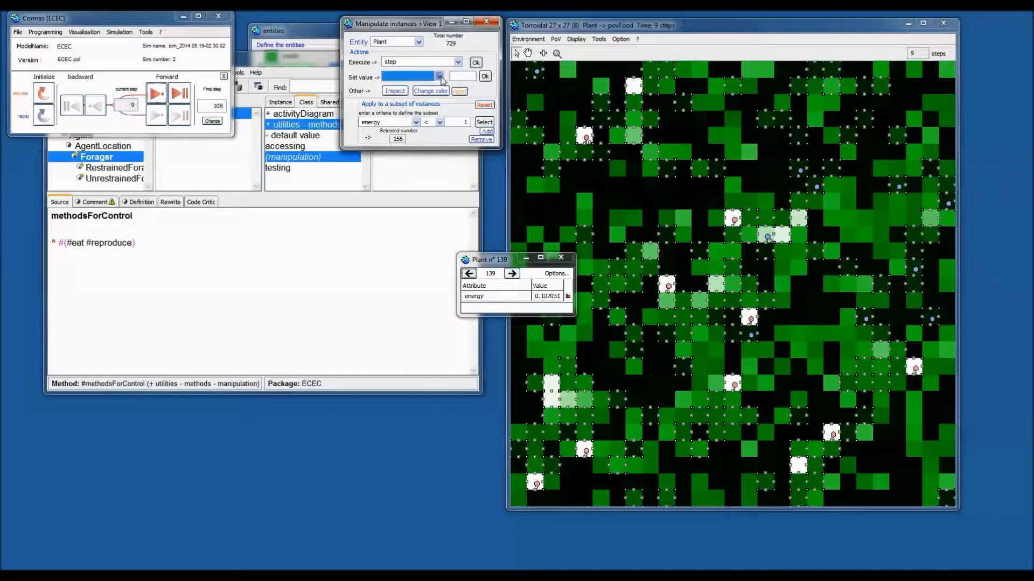
pyautogui.click(441, 77)
pyautogui.click(484, 105)
pyautogui.click(439, 77)
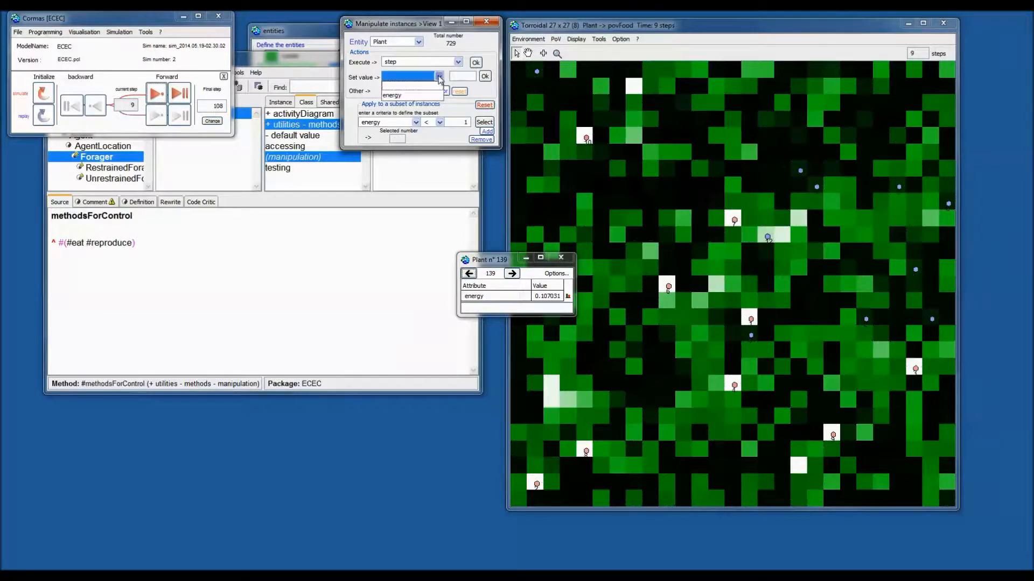
pyautogui.click(392, 95)
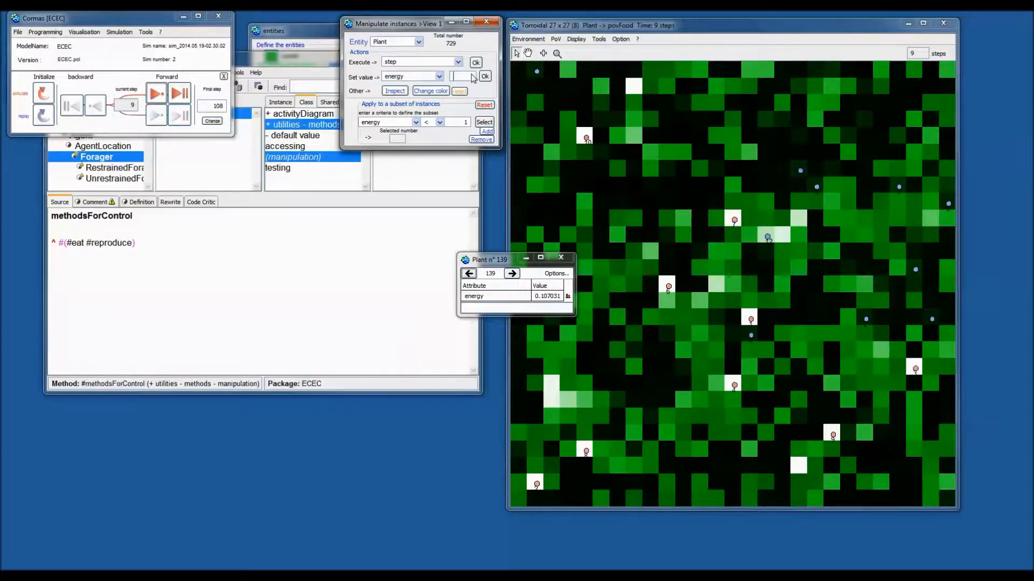
pyautogui.write('1')
pyautogui.click(485, 77)
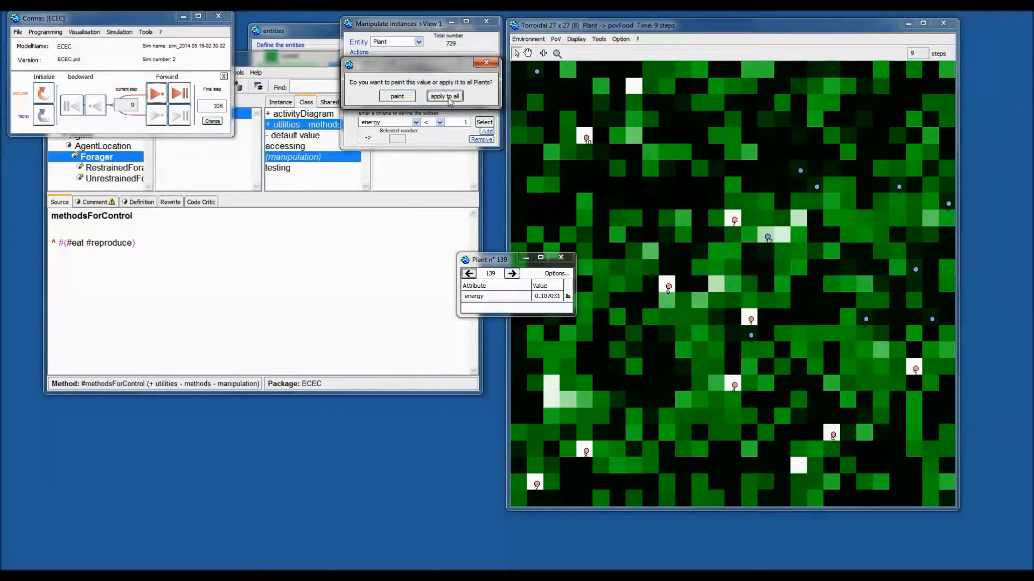
pyautogui.click(449, 96)
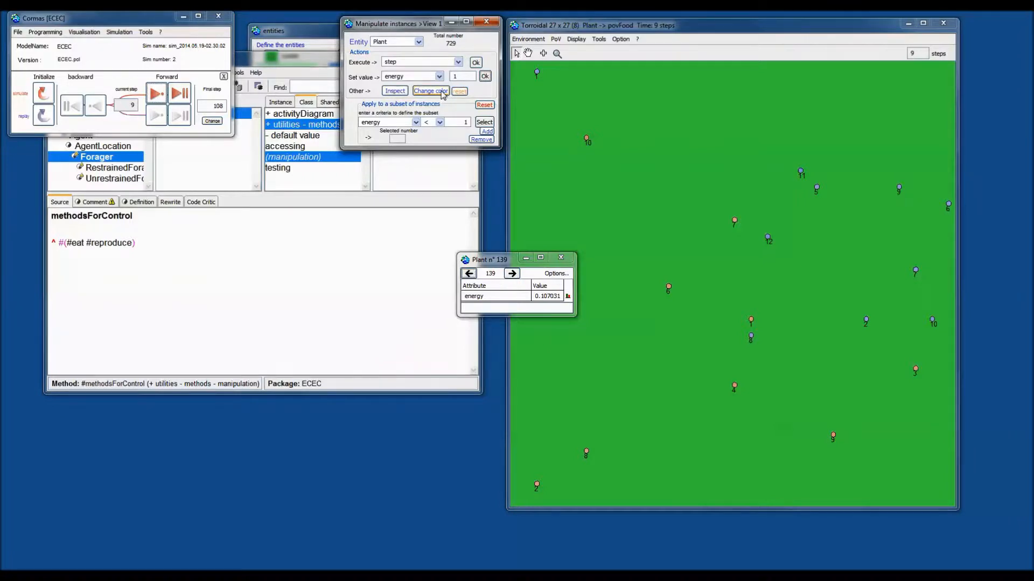
# Inspect the collection of all Plant instances, then close the inspector.
pyautogui.click(395, 91)
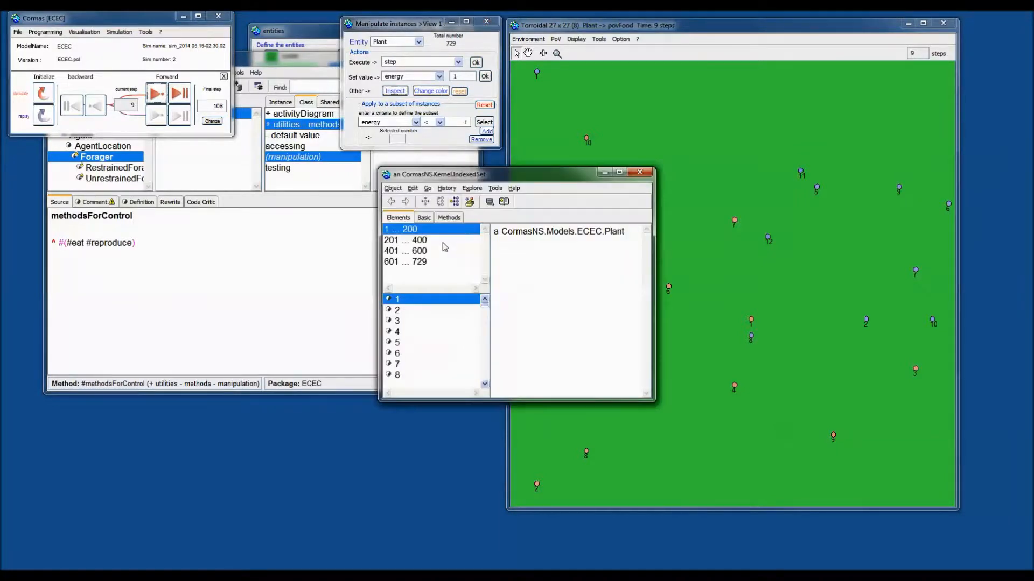
pyautogui.moveTo(509, 177); pyautogui.dragTo(567, 152)
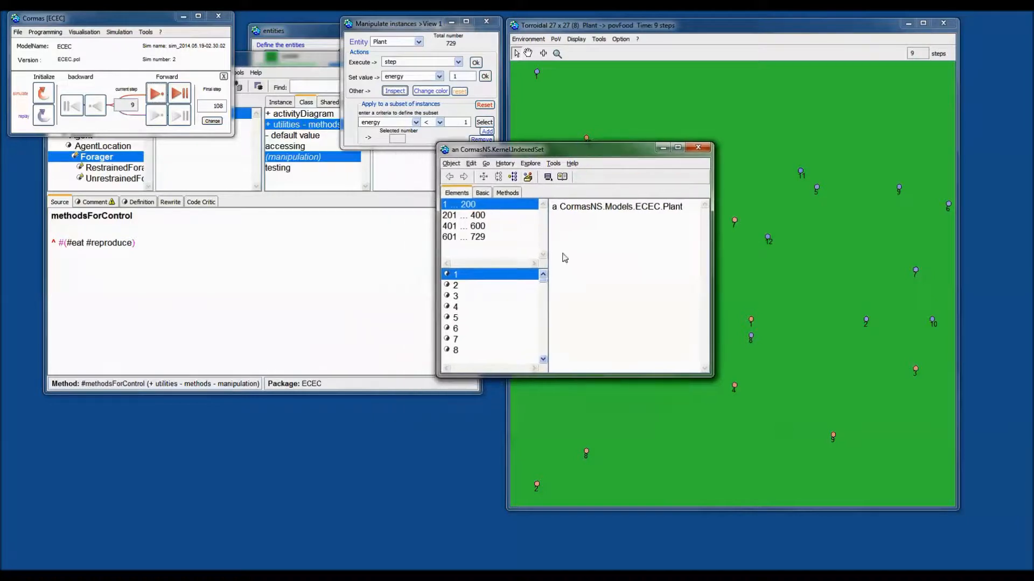
pyautogui.click(703, 150)
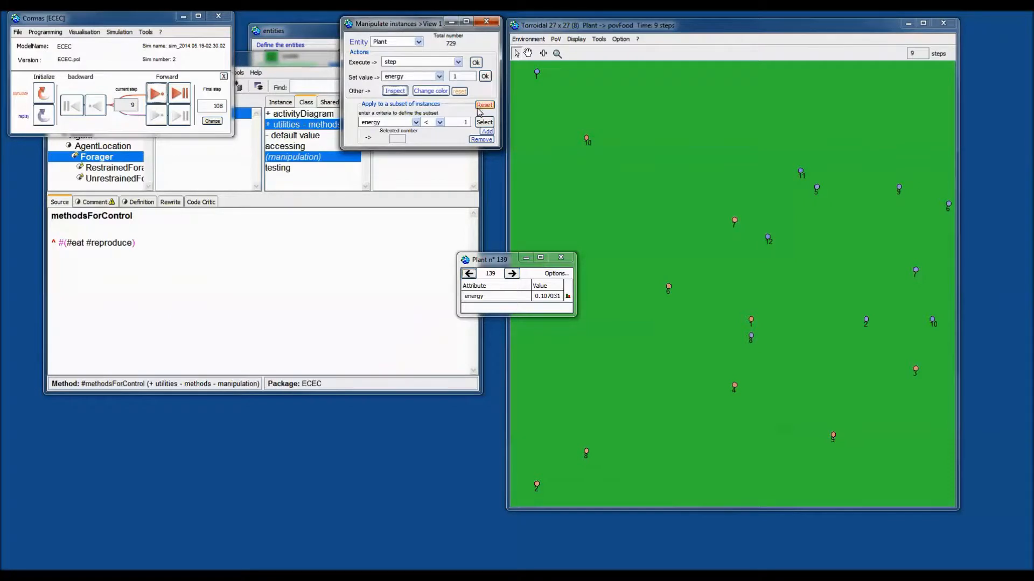
# Reinitialize the simulation with homogeneousEnv and the step control method, and advance it to time step 5.
pyautogui.click(43, 93)
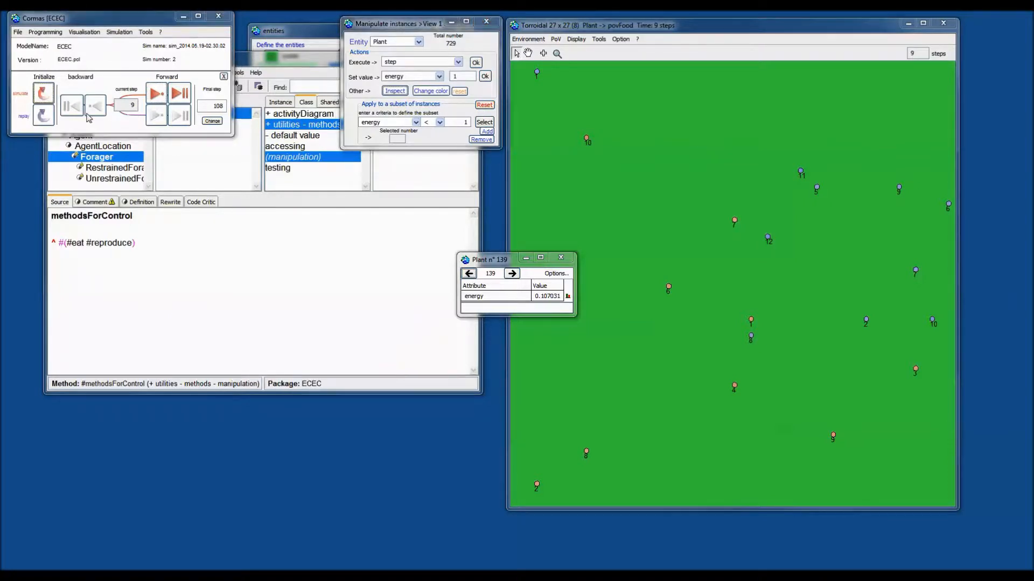
pyautogui.click(604, 397)
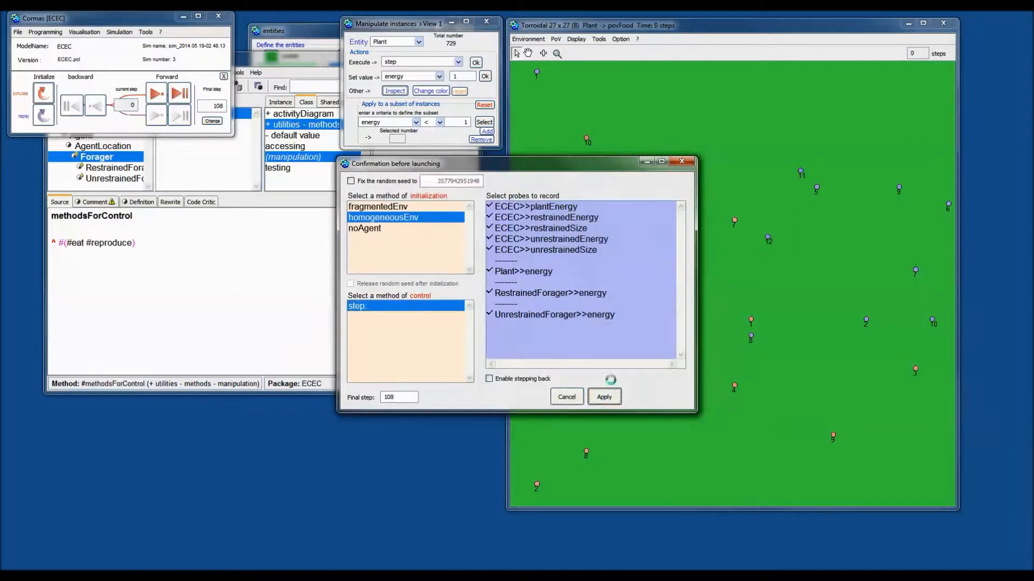
pyautogui.click(154, 95)
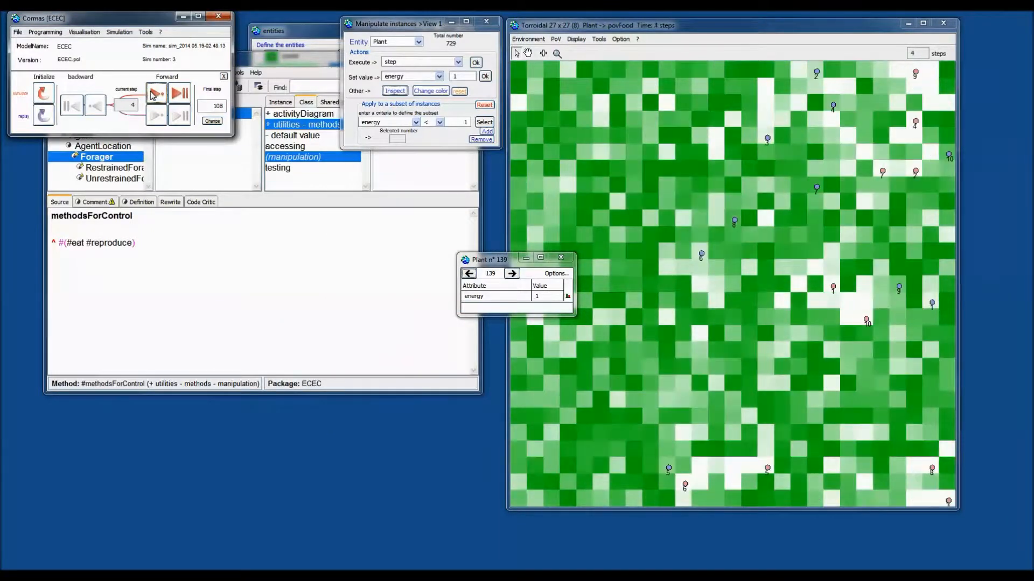
# Close the Plant 139 inspector and the code browser showing the Forager methodsForControl method.
pyautogui.click(564, 257)
pyautogui.click(408, 205)
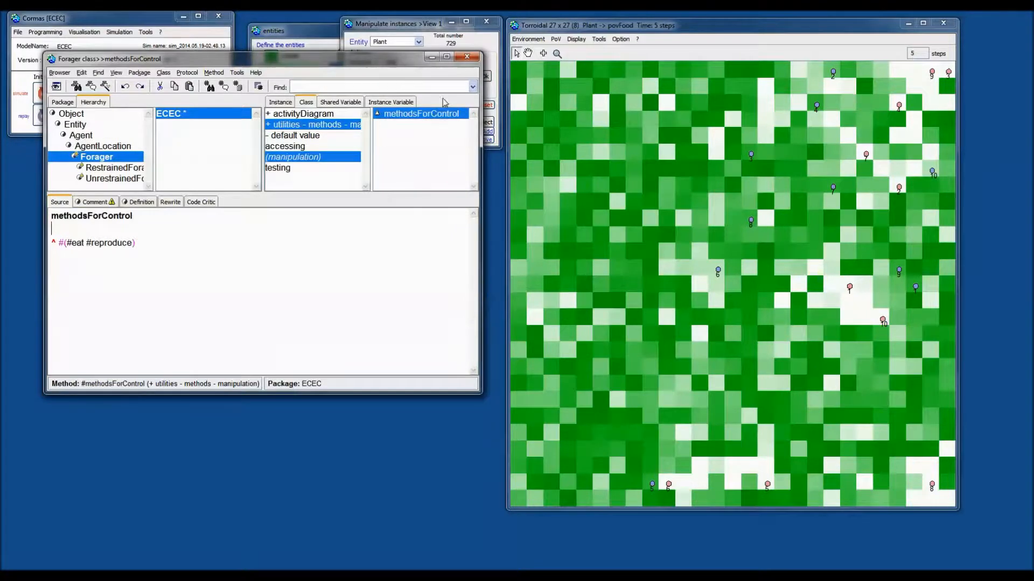
pyautogui.click(467, 57)
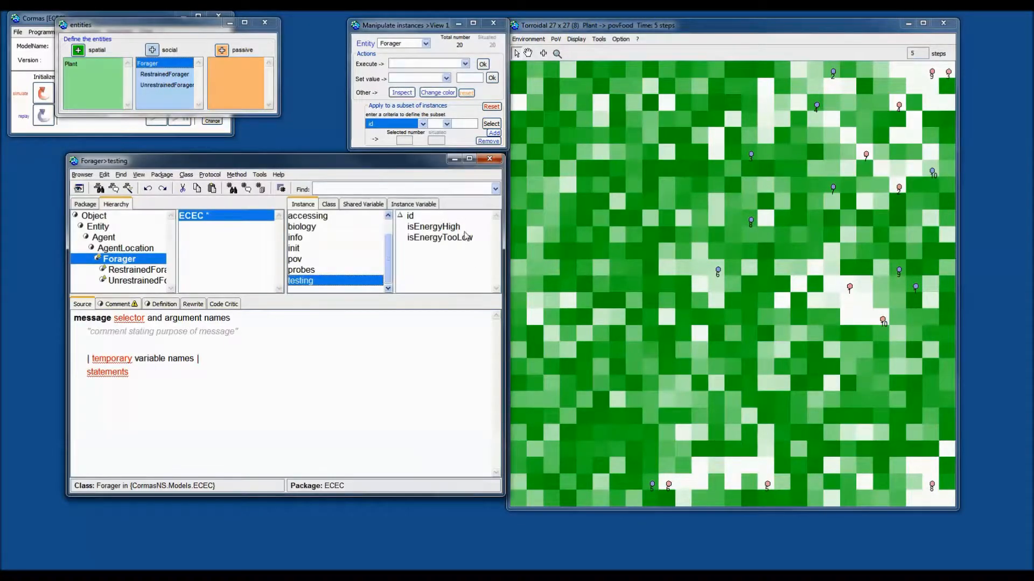
# Select the Forager instances whose id is greater than 50 and move the grid window slightly aside.
pyautogui.click(438, 125)
pyautogui.click(433, 142)
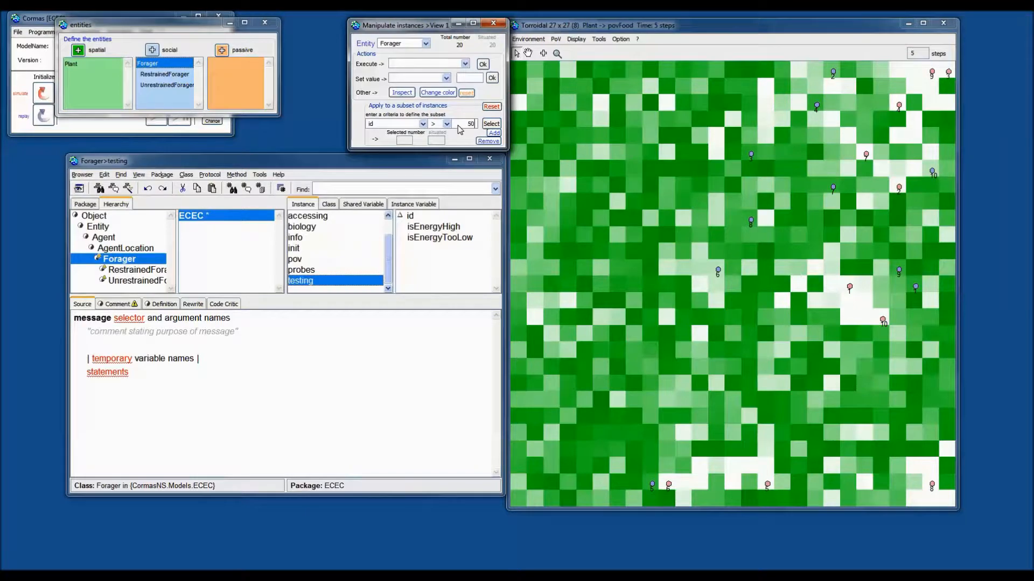
pyautogui.click(497, 125)
pyautogui.moveTo(647, 32); pyautogui.dragTo(657, 29)
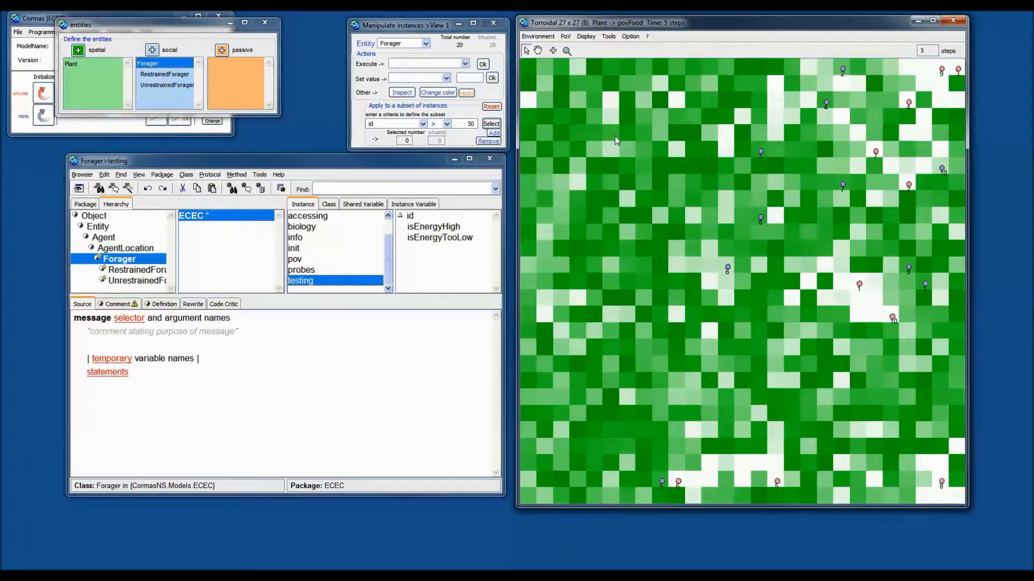
# Change the criterion value to 4 and select the foragers whose id is greater than 4.
pyautogui.moveTo(464, 125); pyautogui.dragTo(481, 127)
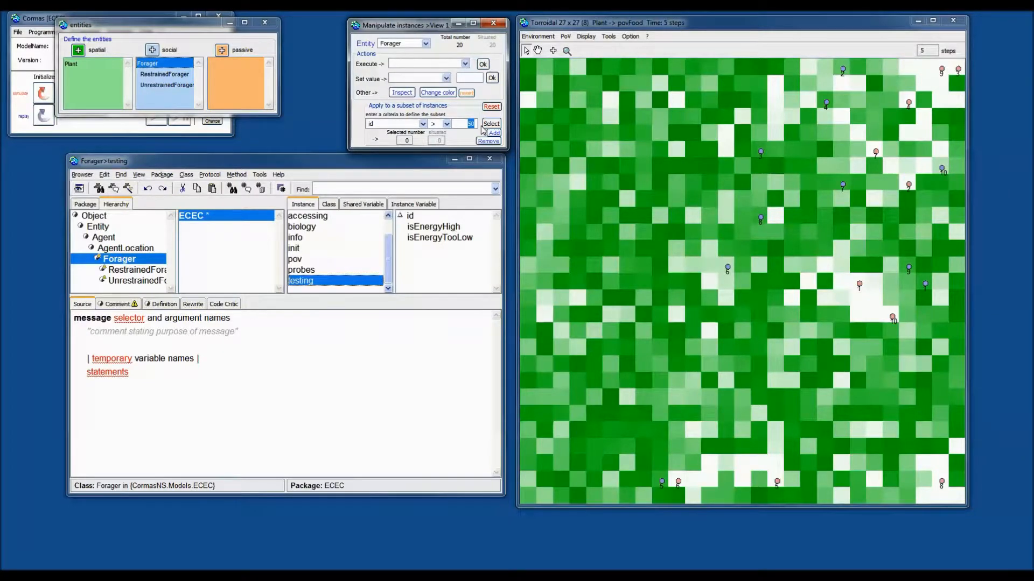
pyautogui.write('4')
pyautogui.click(487, 124)
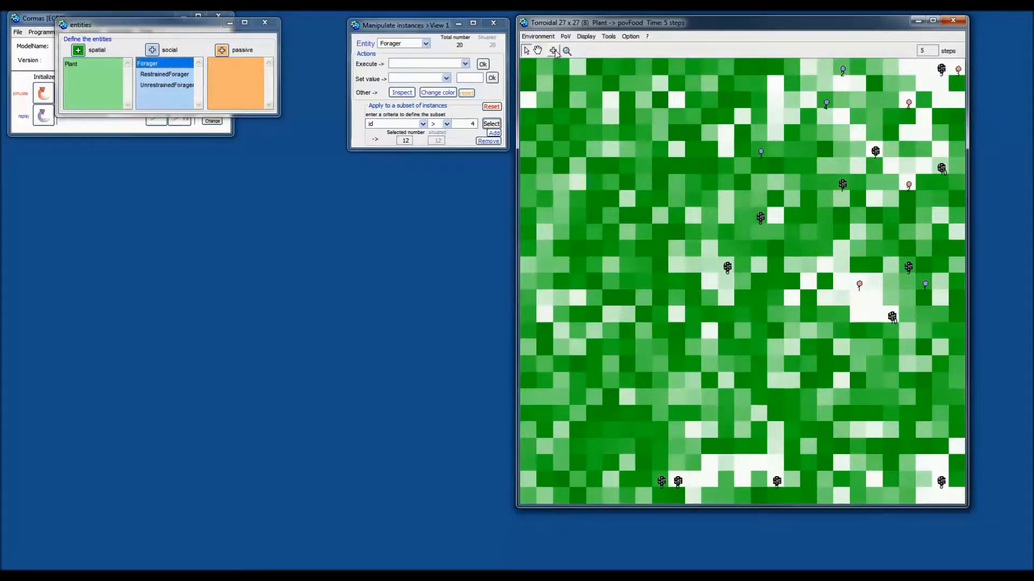
# Open the Create instances tool, choose UnrestrainedForager, and manually place one new instance in the upper part of the grid.
pyautogui.click(554, 52)
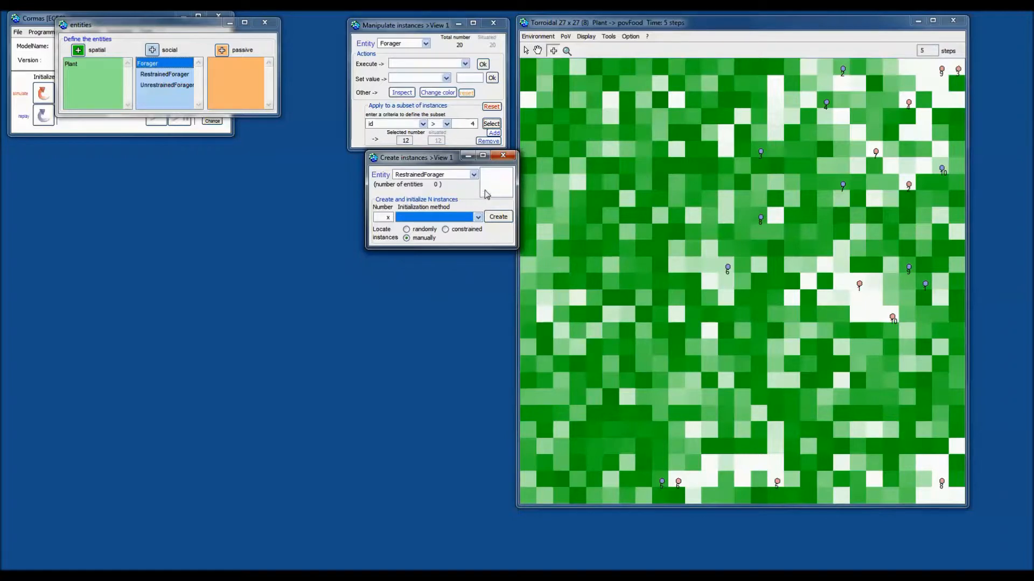
pyautogui.click(473, 175)
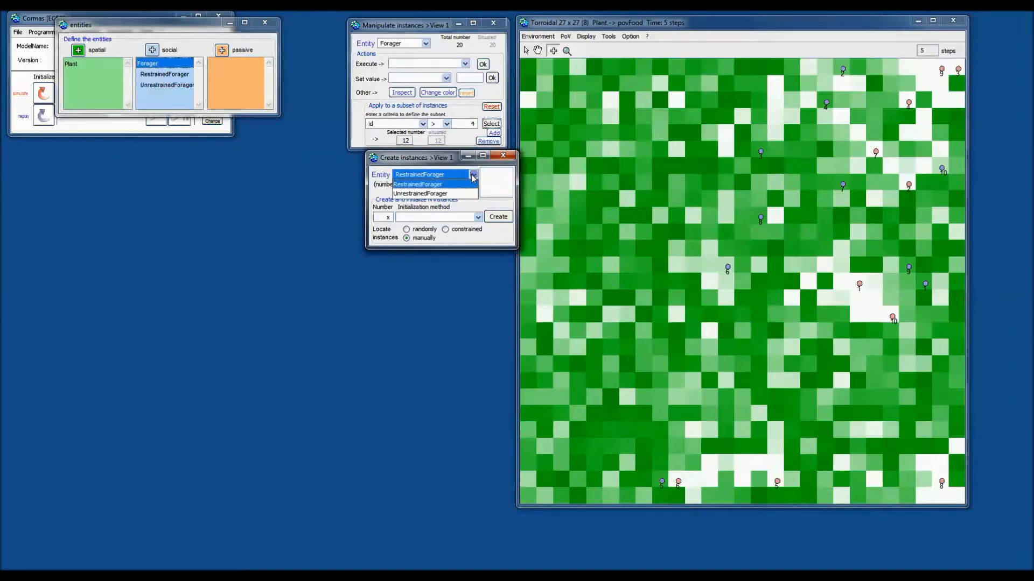
pyautogui.click(457, 193)
pyautogui.click(473, 171)
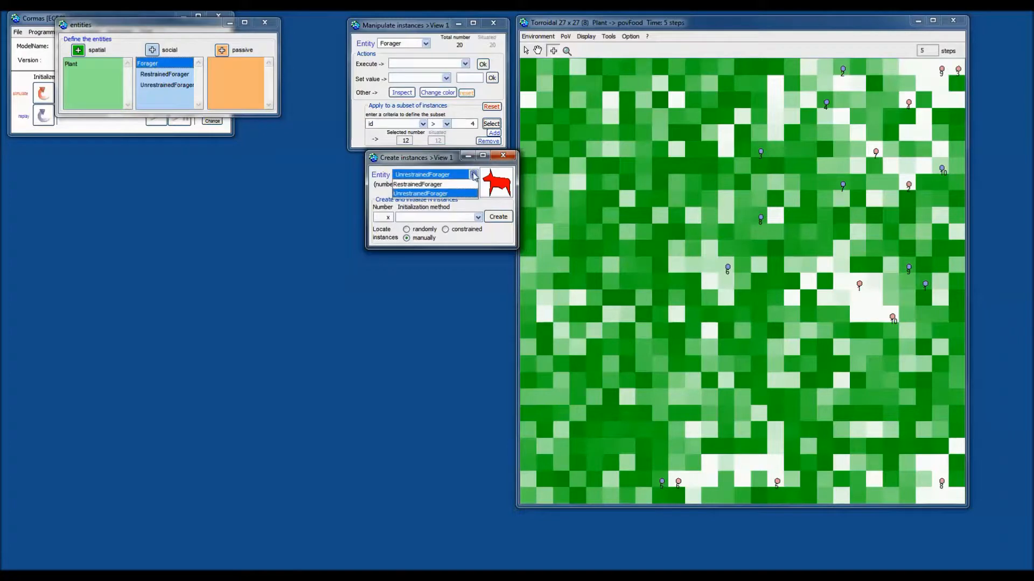
pyautogui.click(471, 182)
pyautogui.click(472, 175)
pyautogui.click(451, 193)
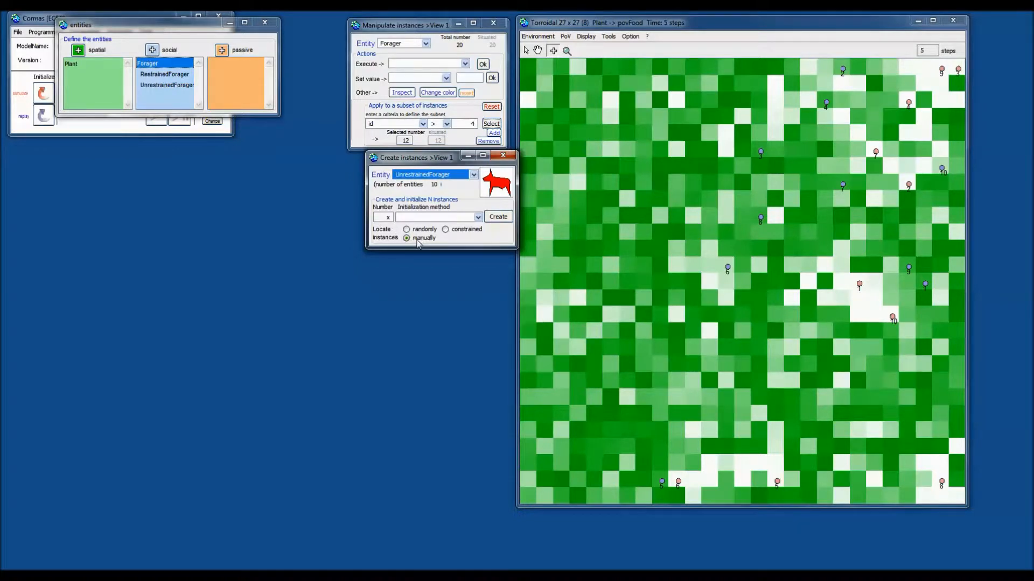
pyautogui.click(498, 217)
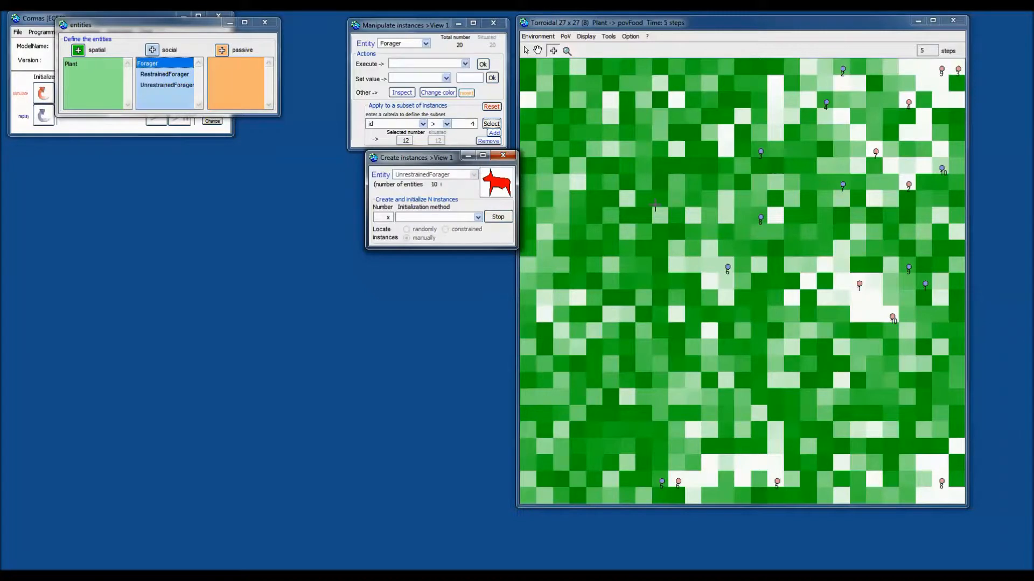
pyautogui.click(644, 149)
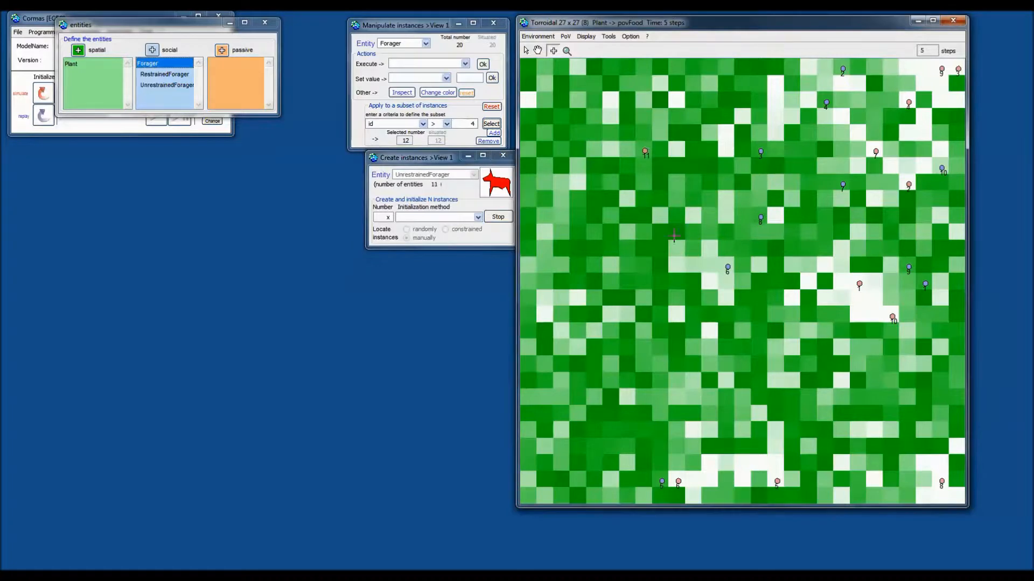
# Manually place three more UnrestrainedForager instances on the grid and stop the manual creation.
pyautogui.click(662, 283)
pyautogui.click(595, 299)
pyautogui.click(710, 149)
pyautogui.click(504, 216)
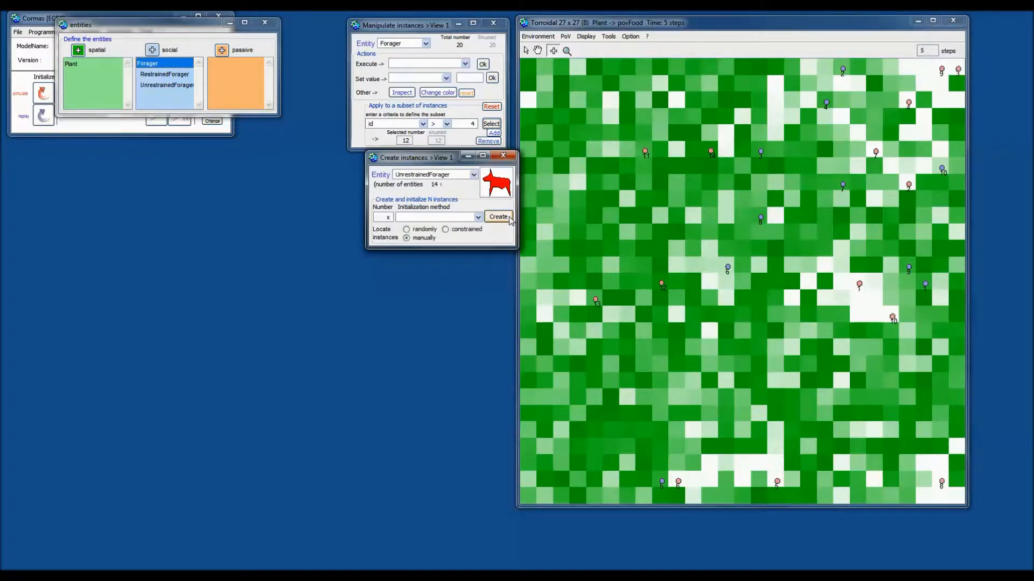
# Create 5 UnrestrainedForager instances and place each one manually on cells in the grid's upper-left half.
pyautogui.doubleClick(388, 217)
pyautogui.write('5')
pyautogui.click(491, 218)
pyautogui.click(631, 131)
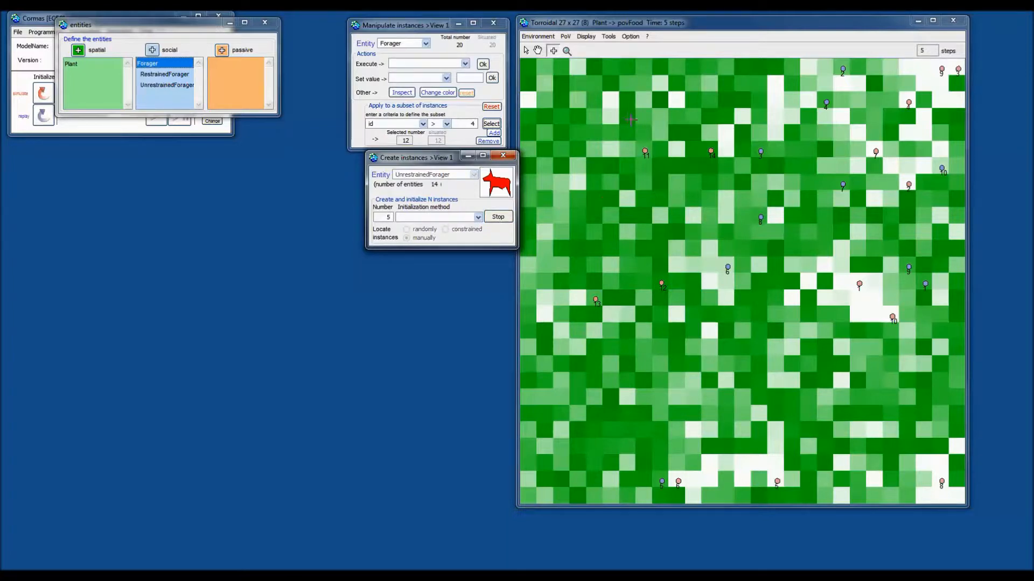
pyautogui.click(678, 99)
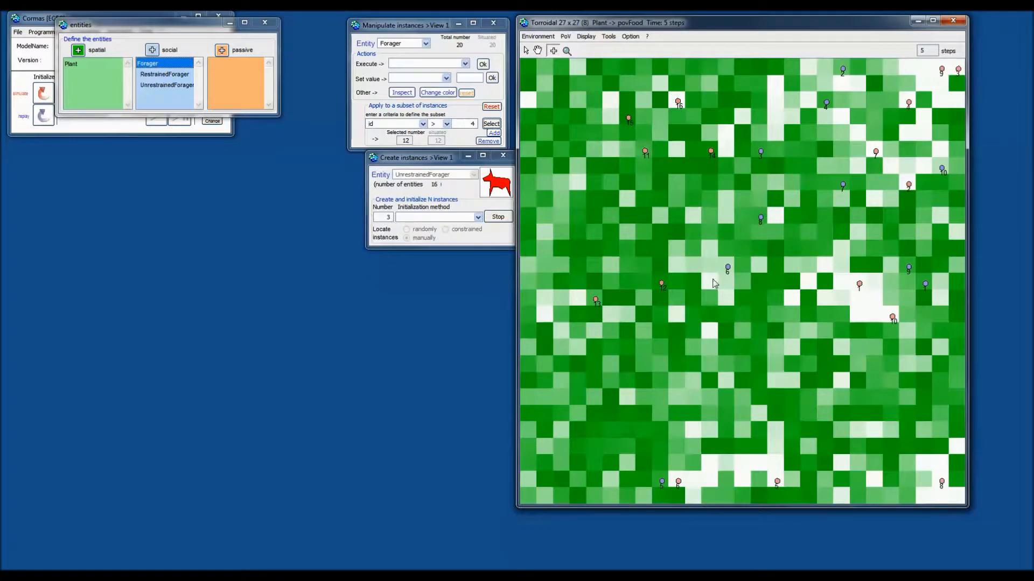
pyautogui.click(677, 267)
pyautogui.click(595, 218)
pyautogui.click(563, 185)
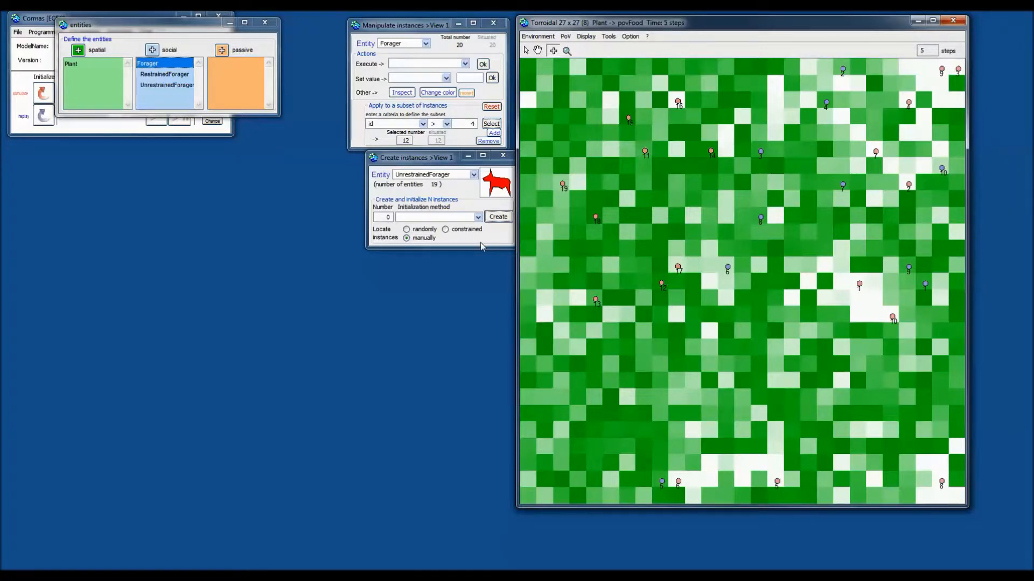
# Create 20 randomly located UnrestrainedForager instances.
pyautogui.click(416, 233)
pyautogui.click(388, 218)
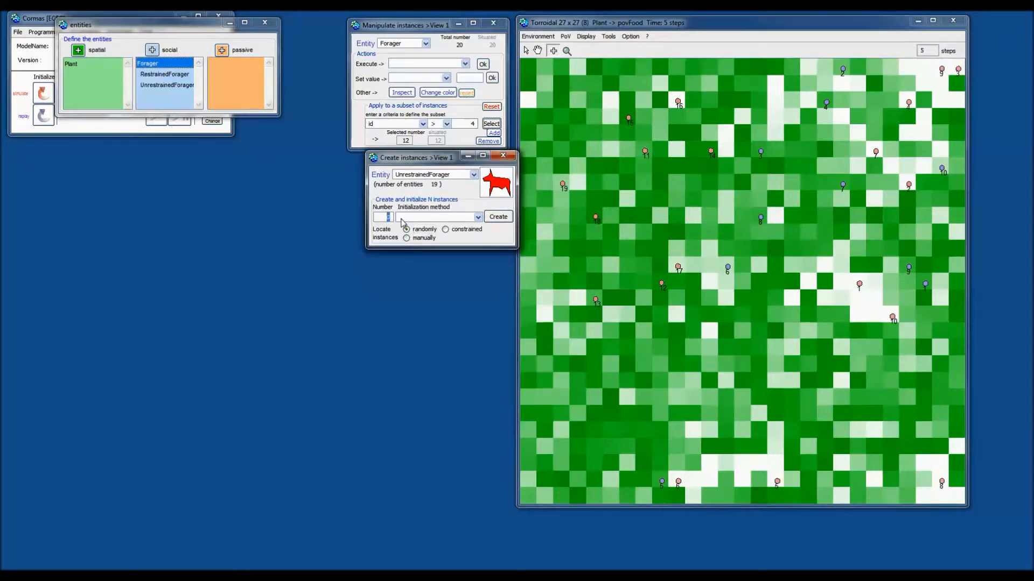
pyautogui.write('20')
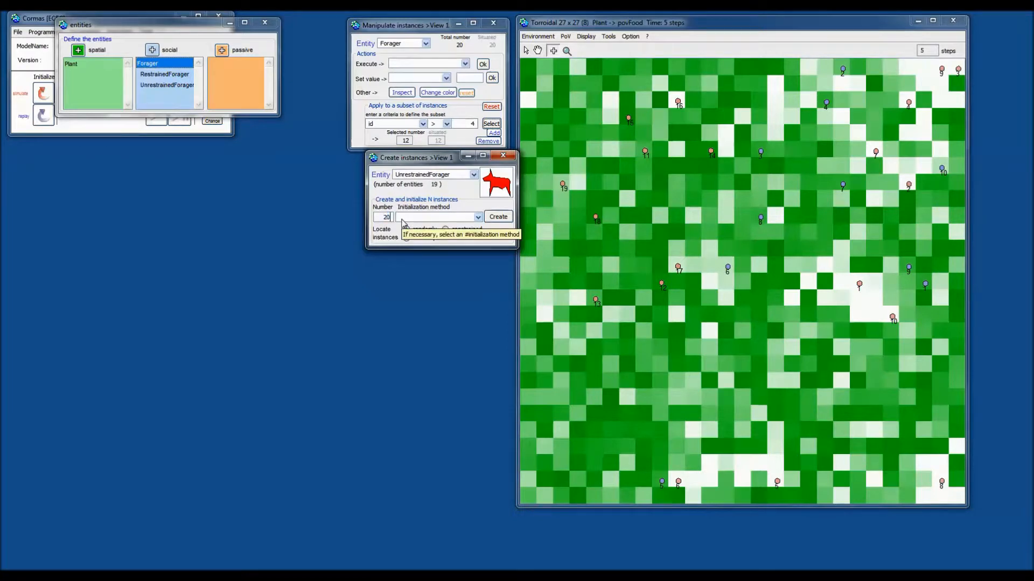
pyautogui.click(501, 218)
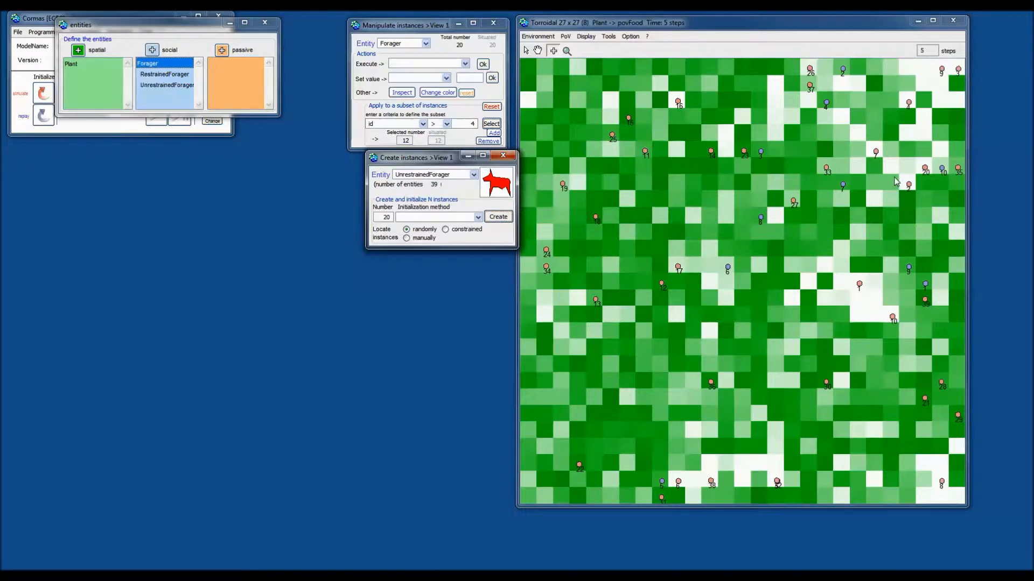
# Create 20 UnrestrainedForager instances with constrained location, limited to patches whose energy is < 5.
pyautogui.click(459, 231)
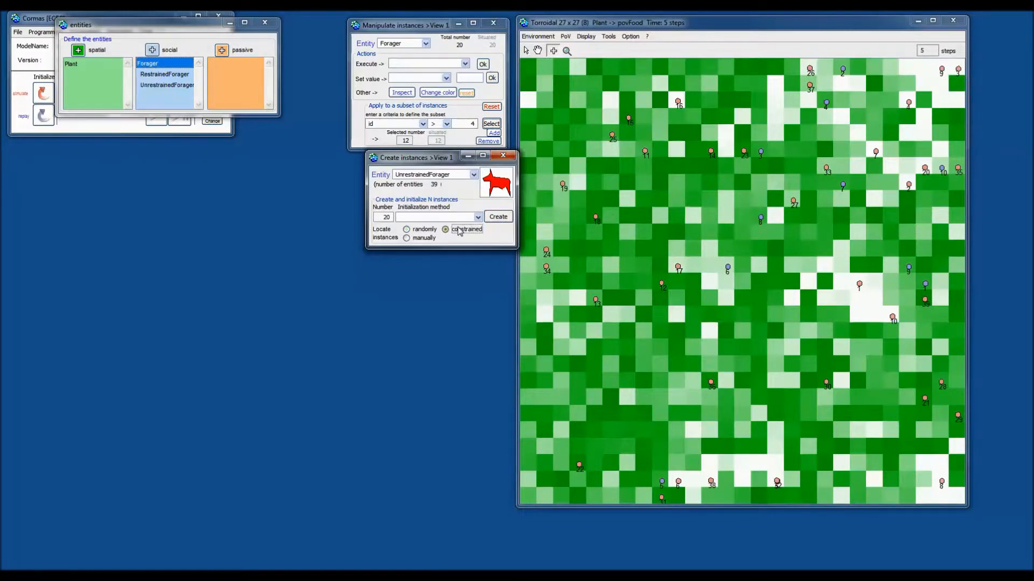
pyautogui.click(498, 217)
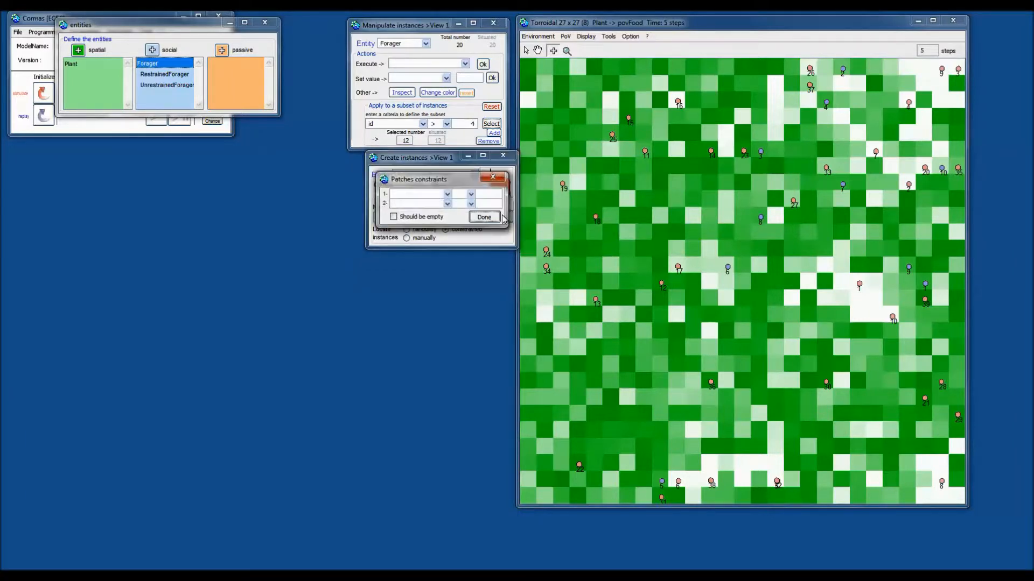
pyautogui.moveTo(458, 186); pyautogui.dragTo(466, 151)
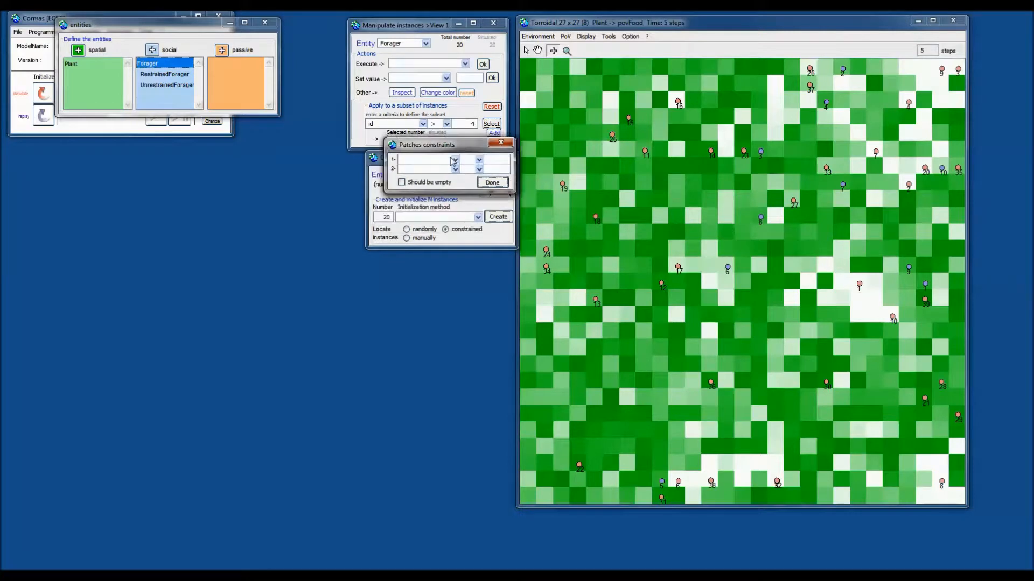
pyautogui.click(454, 159)
pyautogui.click(434, 168)
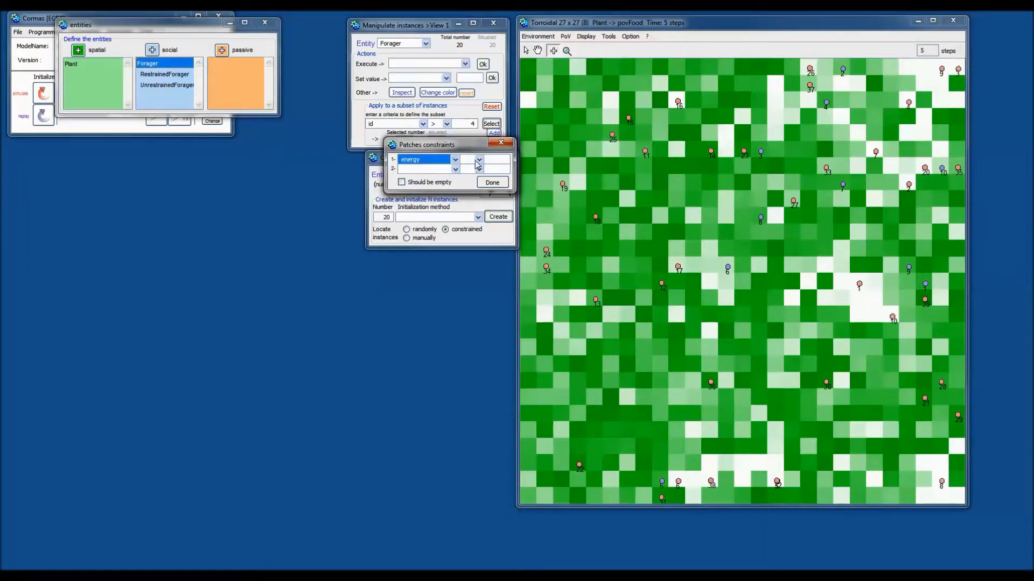
pyautogui.click(479, 160)
pyautogui.click(471, 198)
pyautogui.click(496, 163)
pyautogui.write('5')
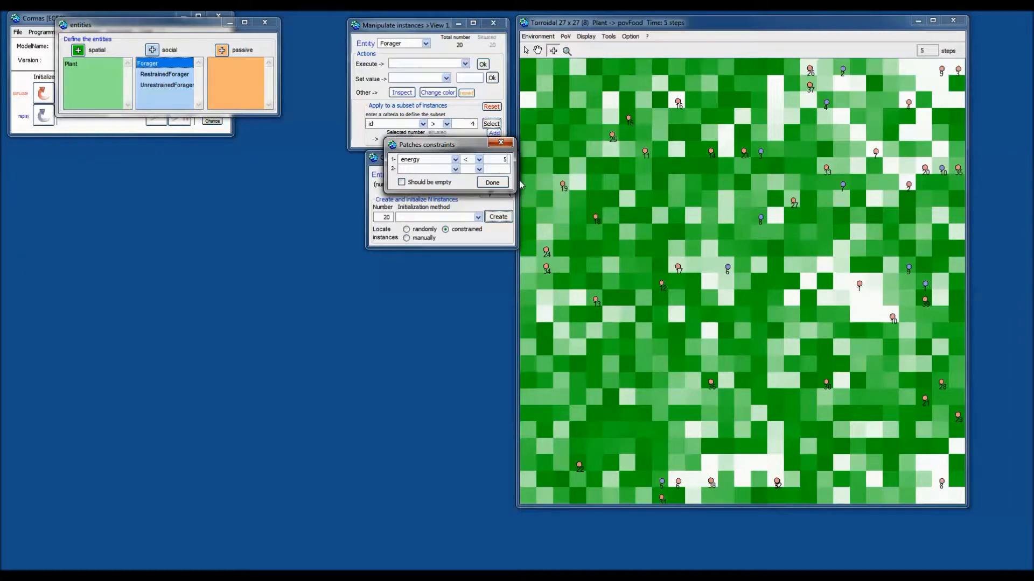
pyautogui.click(481, 183)
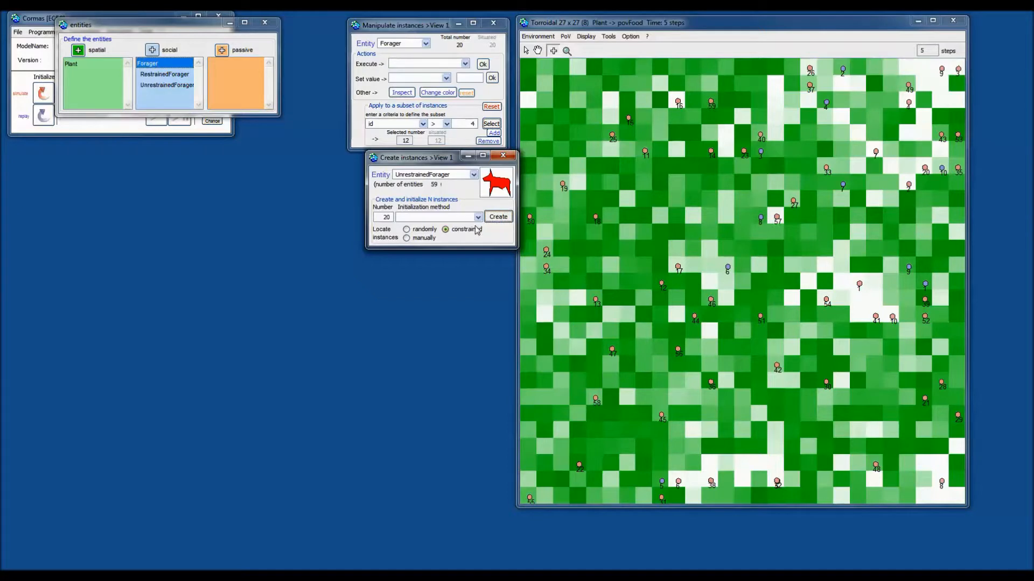
# Create 4 more constrained UnrestrainedForager instances, requiring that their patches should be empty.
pyautogui.doubleClick(381, 218)
pyautogui.write('4')
pyautogui.click(499, 217)
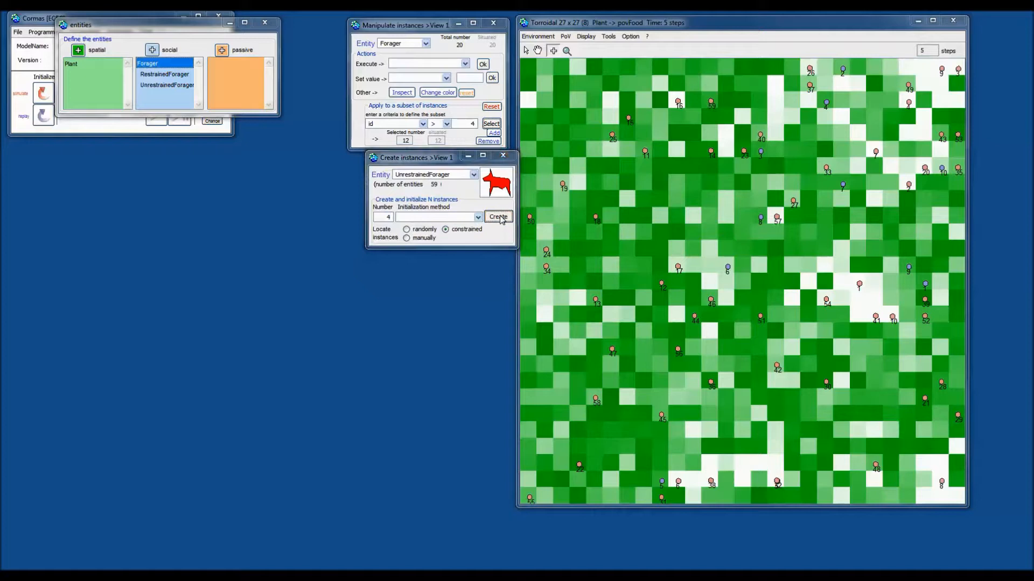
pyautogui.click(411, 217)
pyautogui.click(485, 218)
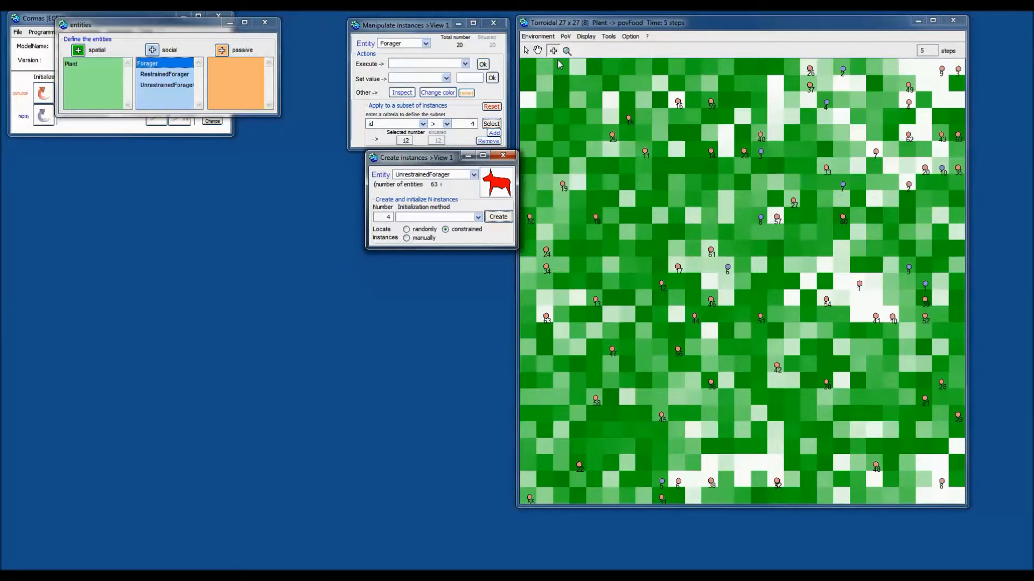
# Create 4 randomly located UnrestrainedForager instances using the initNRJ: initialization method with 10 as its argument.
pyautogui.click(477, 218)
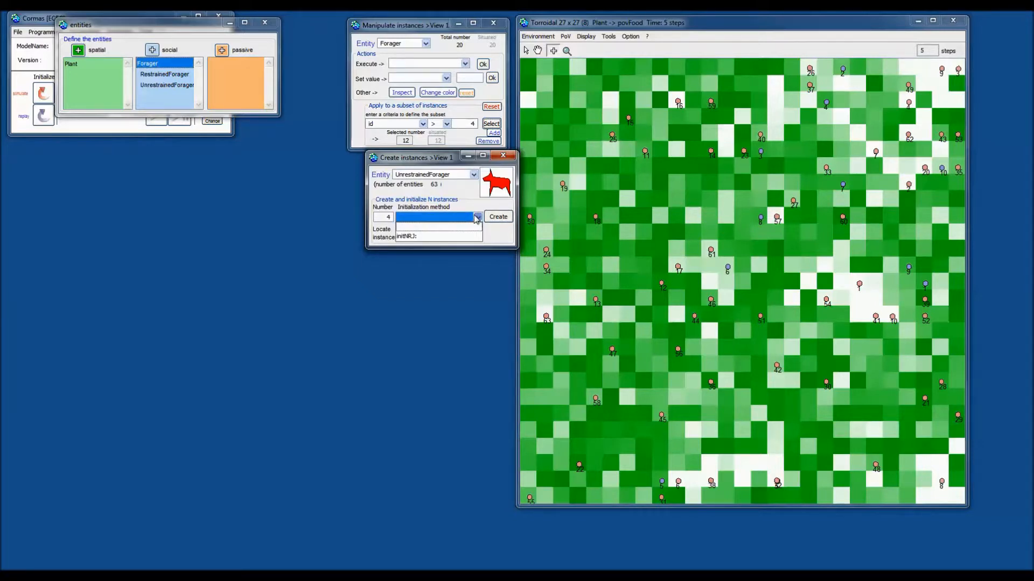
pyautogui.click(447, 236)
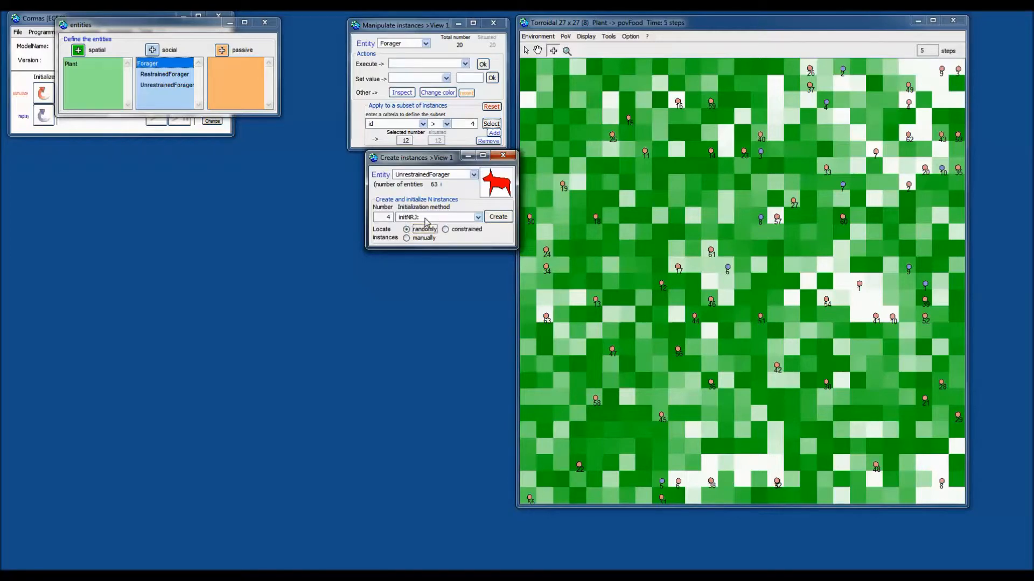
pyautogui.click(498, 216)
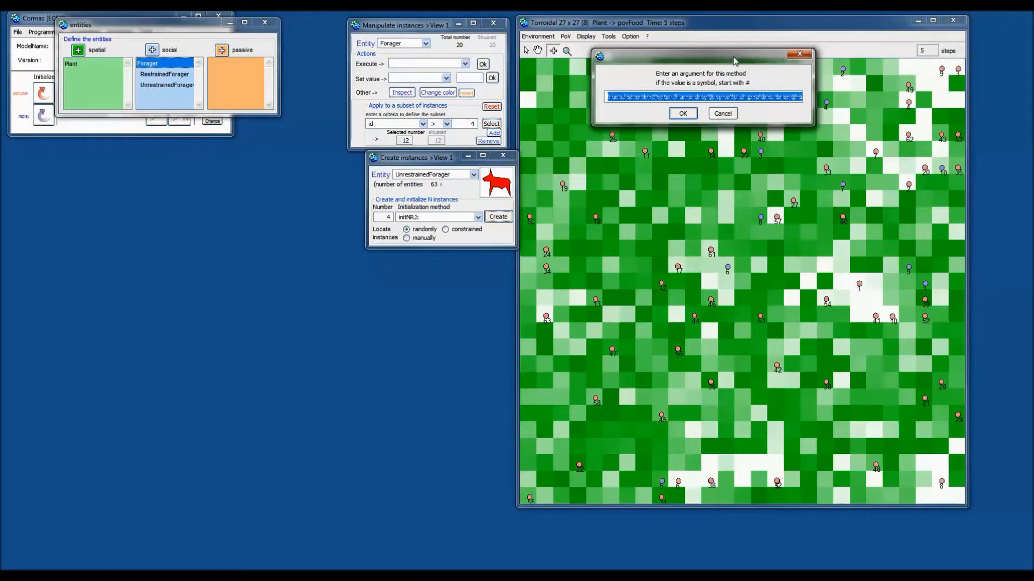
pyautogui.write('10')
pyautogui.click(676, 115)
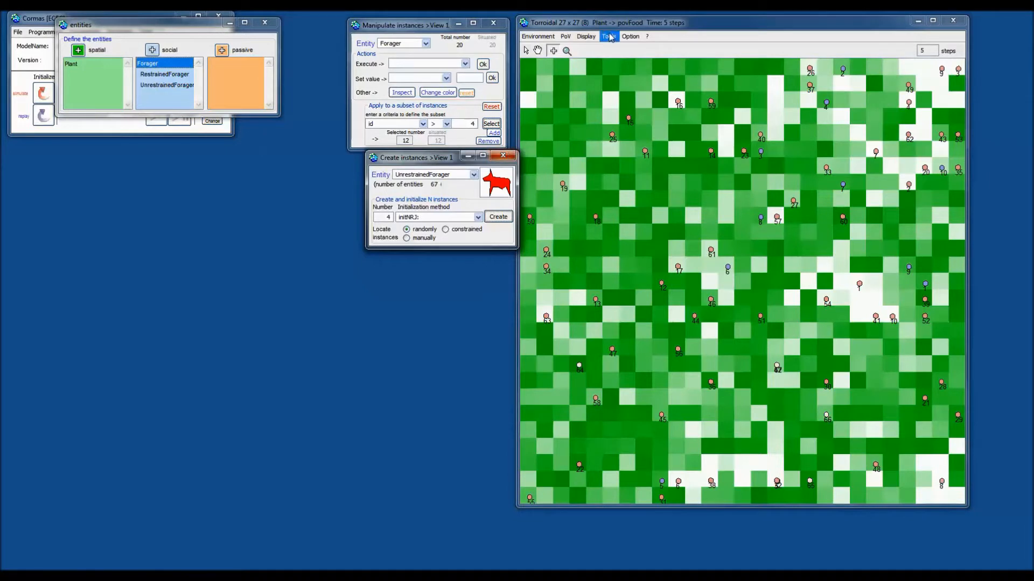
# Hide and show the Create instances window repeatedly by switching between the grid's pointer and creation tools, leaving it closed.
pyautogui.click(526, 50)
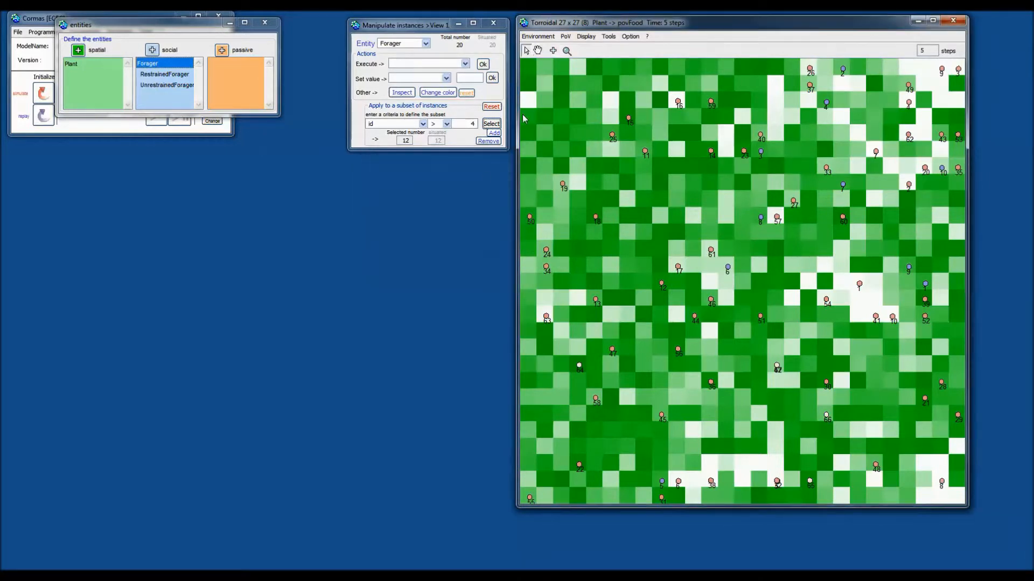
pyautogui.click(553, 51)
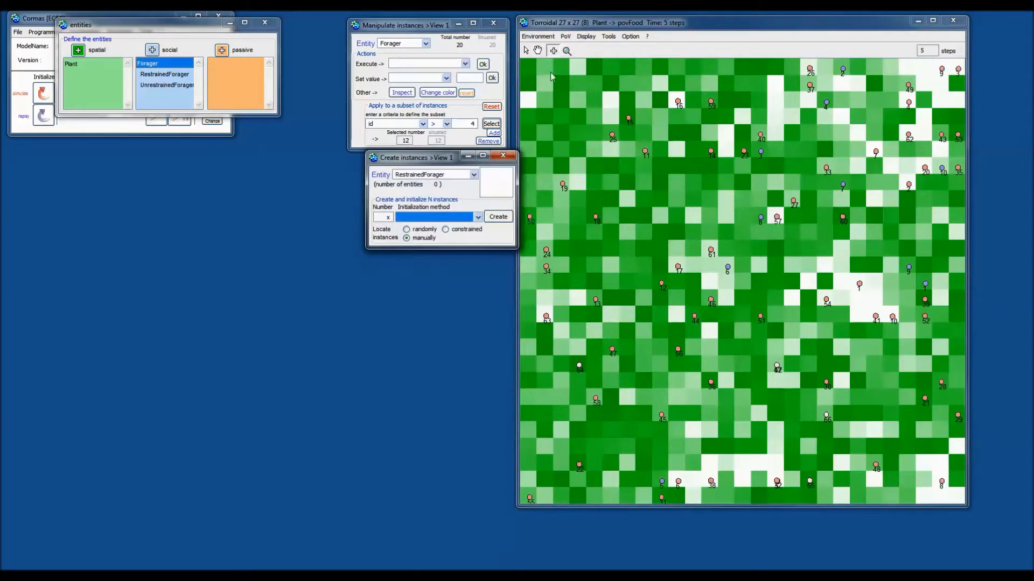
pyautogui.click(526, 51)
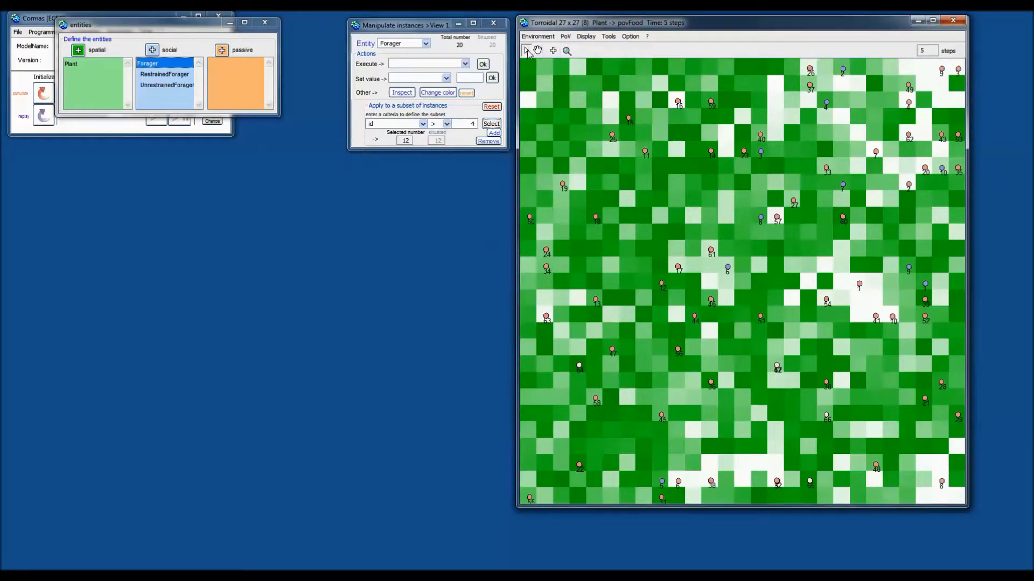
pyautogui.click(553, 50)
pyautogui.click(526, 51)
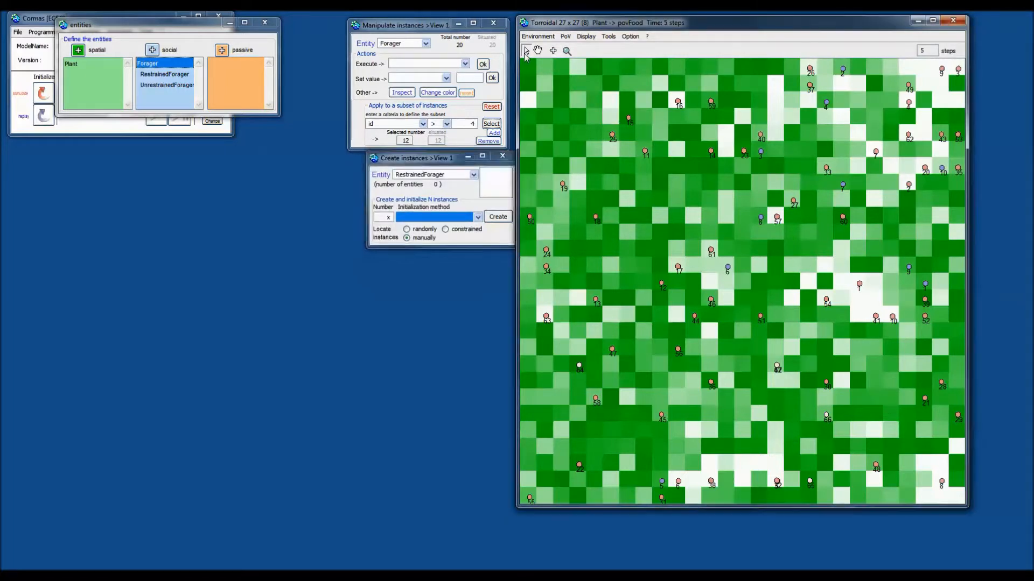
# Open Create instances, switch the entity between UnrestrainedForager and RestrainedForager, and close the window.
pyautogui.click(614, 40)
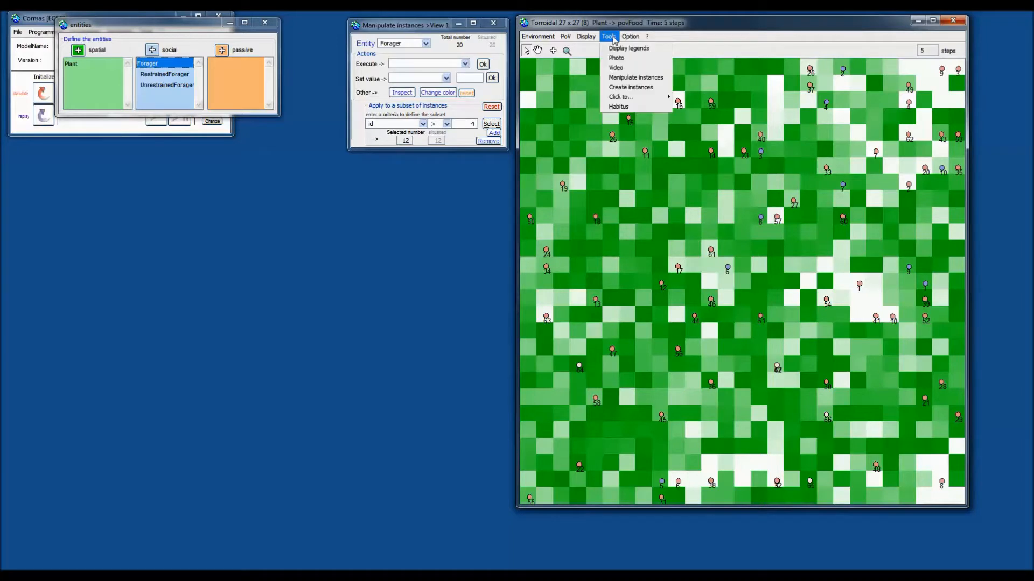
pyautogui.click(637, 94)
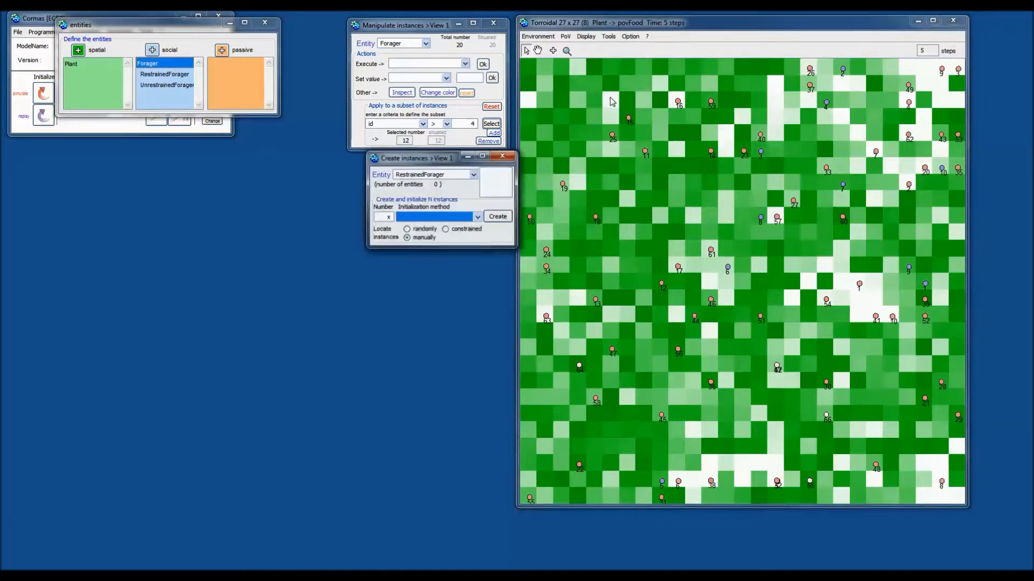
pyautogui.click(465, 178)
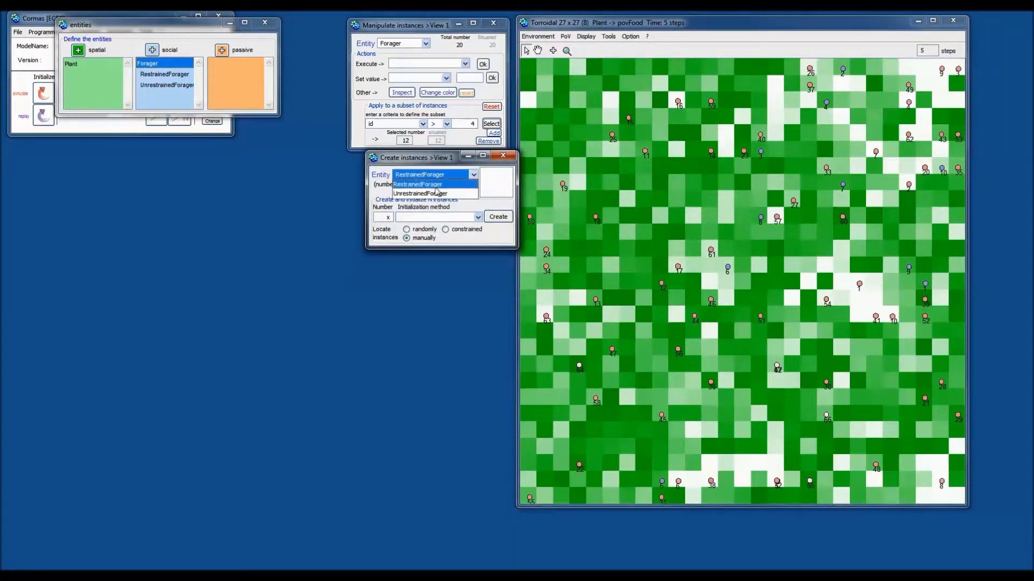
pyautogui.click(435, 199)
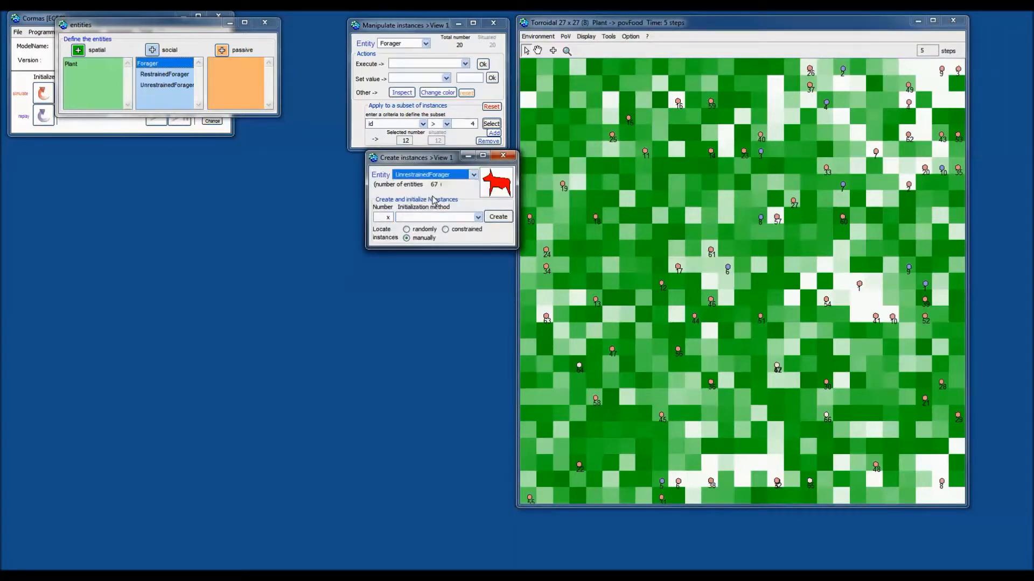
pyautogui.click(465, 180)
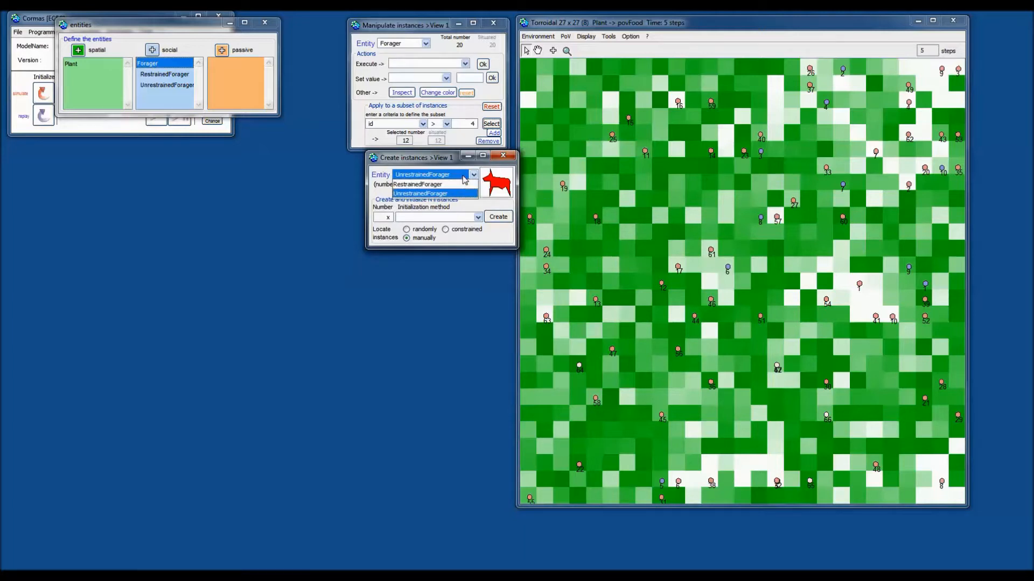
pyautogui.click(445, 185)
pyautogui.click(465, 177)
pyautogui.click(431, 193)
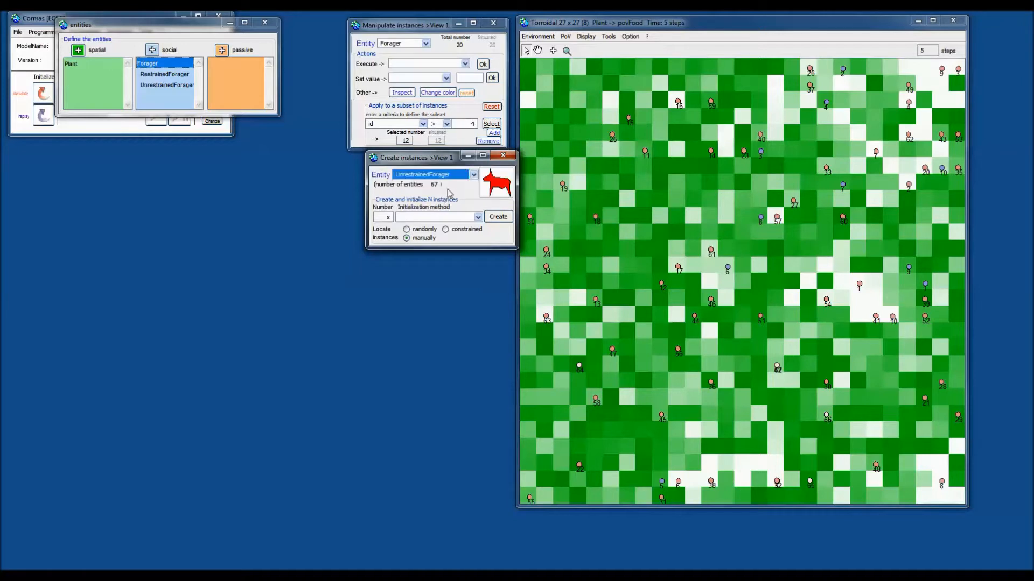
pyautogui.click(511, 161)
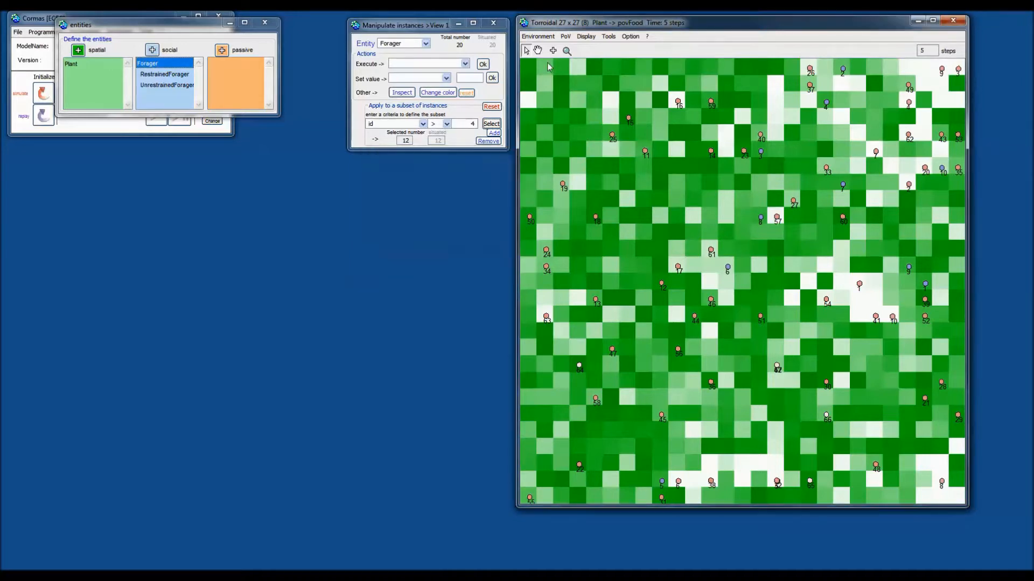
# Reopen Create instances, preview the RestrainedForager entity, and set the entity to UnrestrainedForager.
pyautogui.click(553, 51)
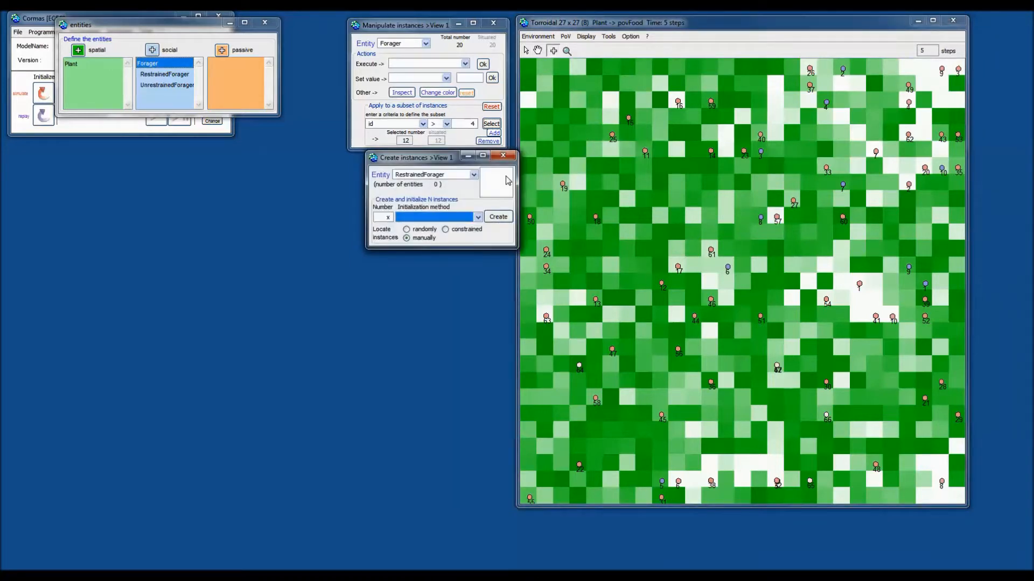
pyautogui.click(472, 176)
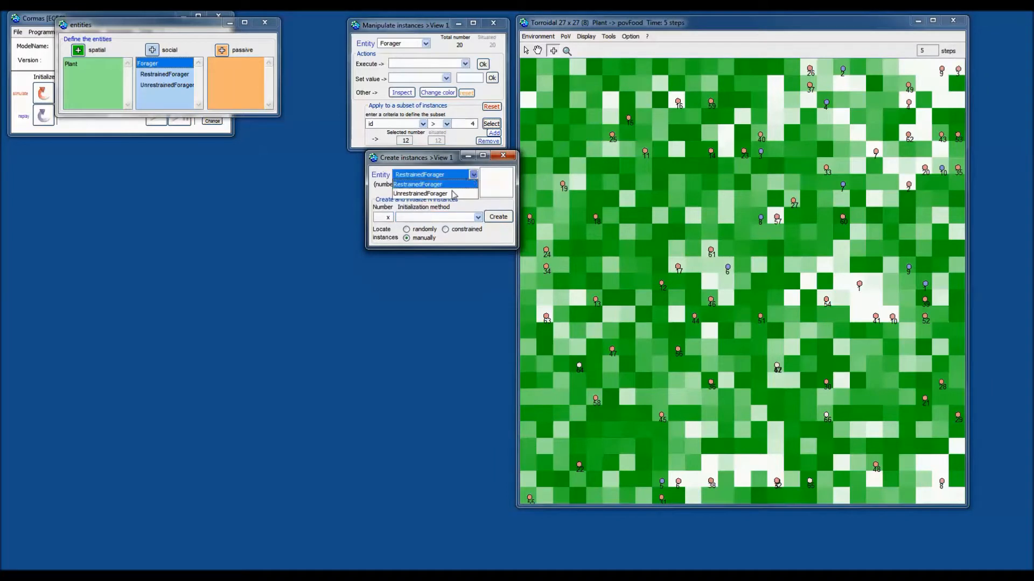
pyautogui.click(455, 185)
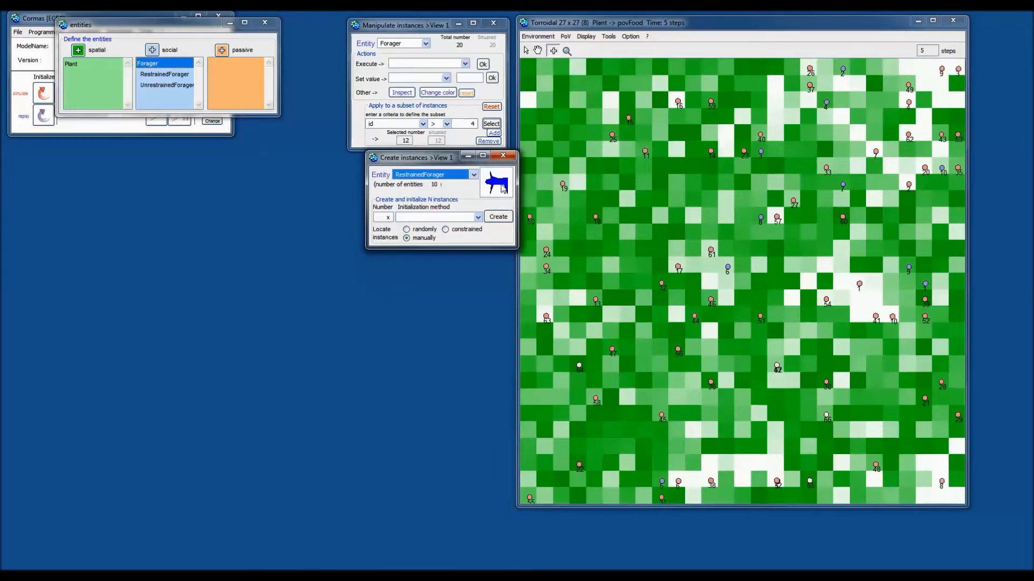
pyautogui.click(454, 178)
pyautogui.click(441, 195)
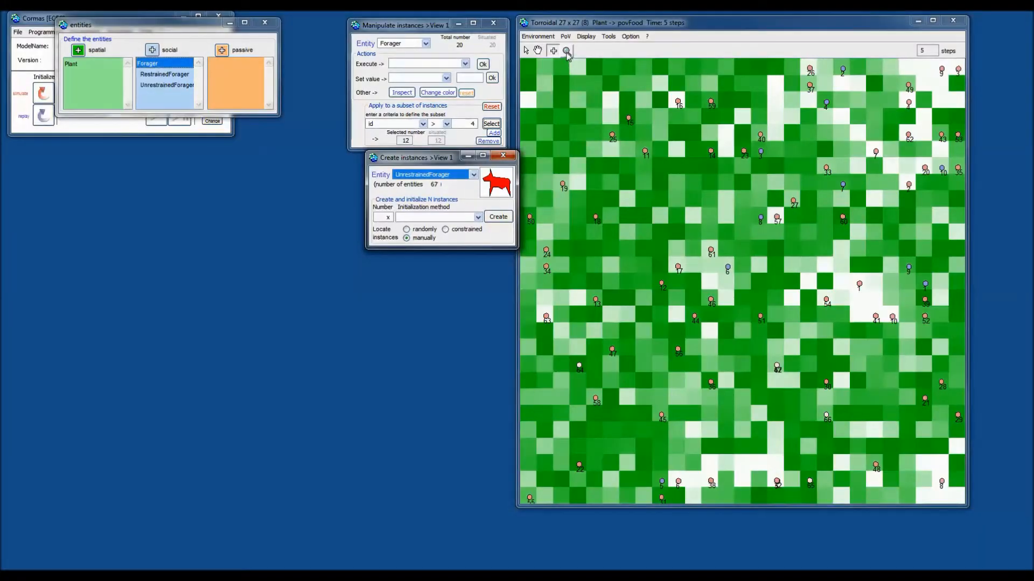
# Use the main grid's zoom tool to open a zoom view of a large area spanning its upper-middle part.
pyautogui.click(567, 51)
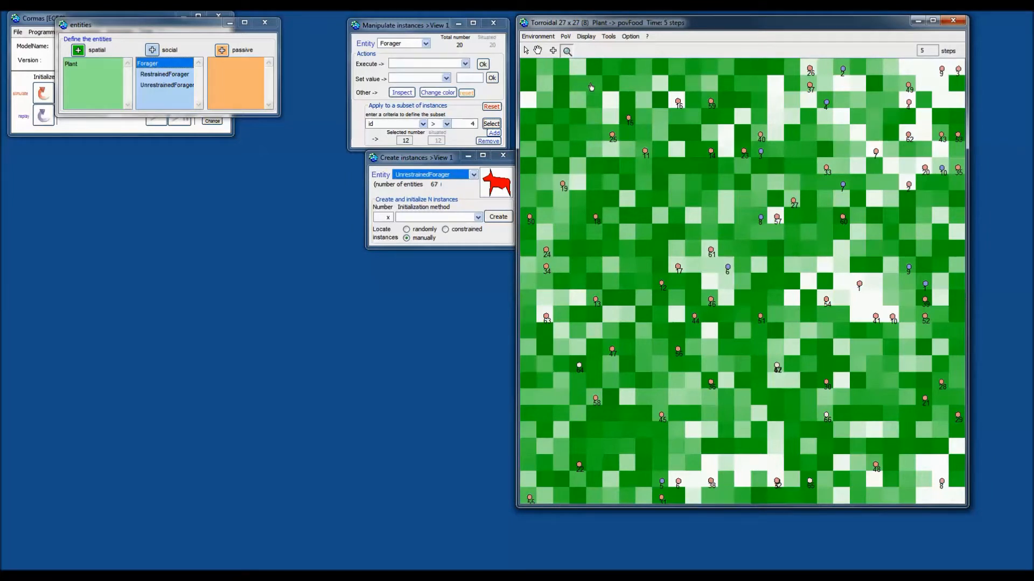
pyautogui.moveTo(571, 95); pyautogui.dragTo(874, 412)
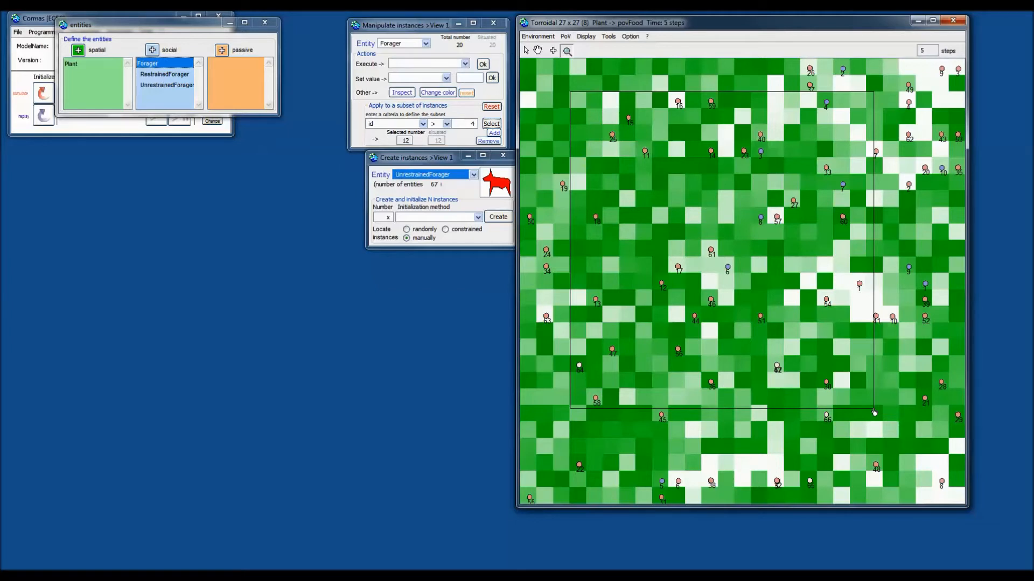
pyautogui.moveTo(874, 412); pyautogui.dragTo(873, 409)
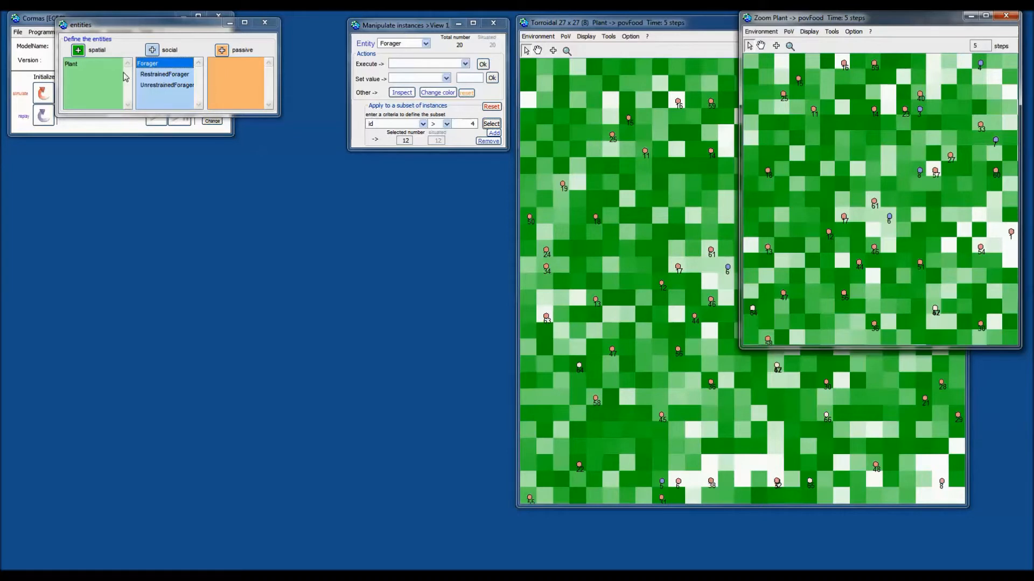
# Bring the main simulation window into the clear and advance the simulation step by step to step 11.
pyautogui.click(59, 130)
pyautogui.moveTo(85, 21); pyautogui.dragTo(326, 161)
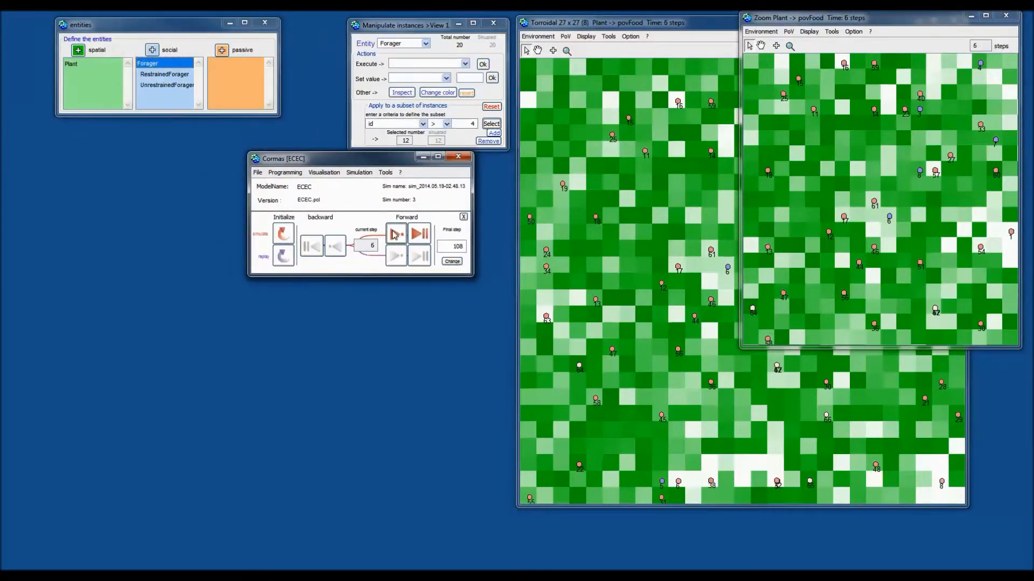
pyautogui.click(396, 235)
pyautogui.click(396, 235)
pyautogui.click(396, 235)
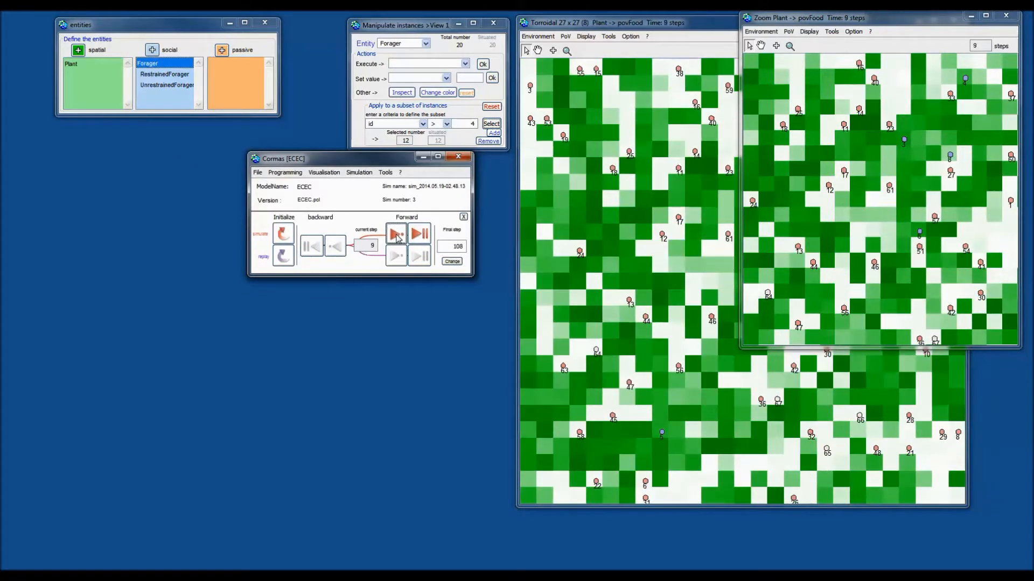
pyautogui.click(396, 234)
pyautogui.click(396, 235)
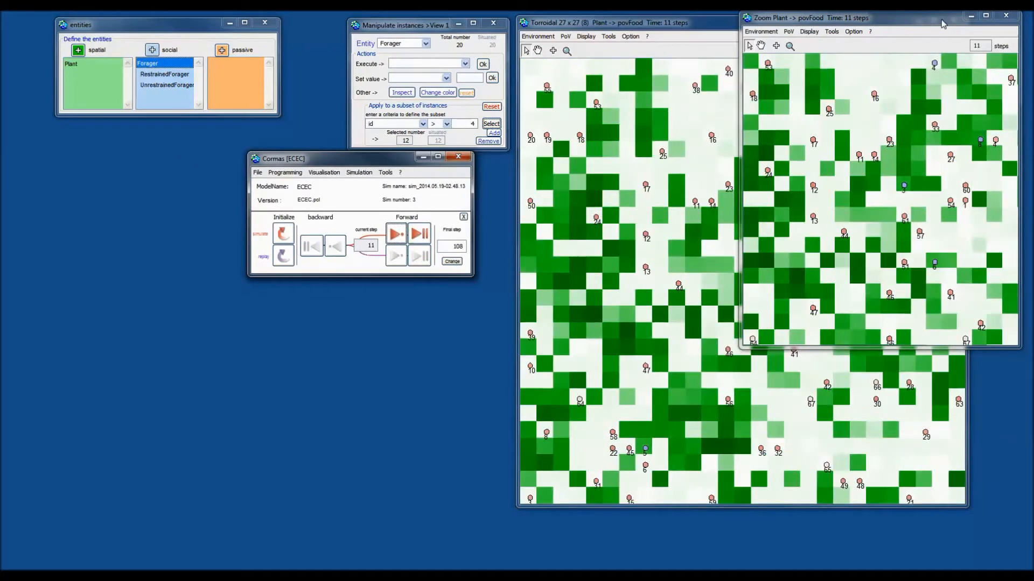
# Set the Plant point of view in the zoom view to povVegClass.
pyautogui.click(789, 31)
pyautogui.moveTo(796, 45)
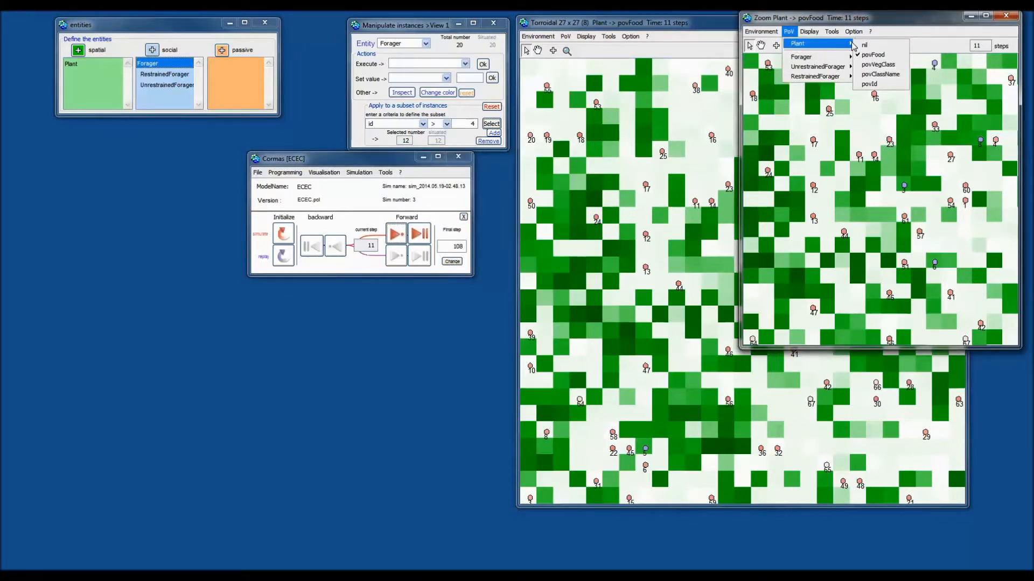
pyautogui.click(882, 66)
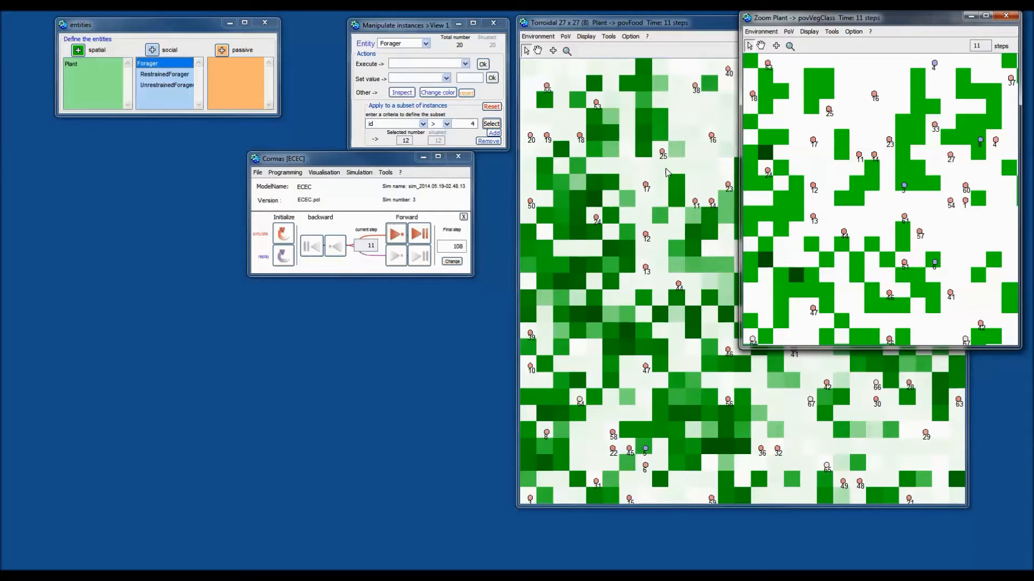
# Advance the simulation one step at a time to step 20.
pyautogui.click(388, 161)
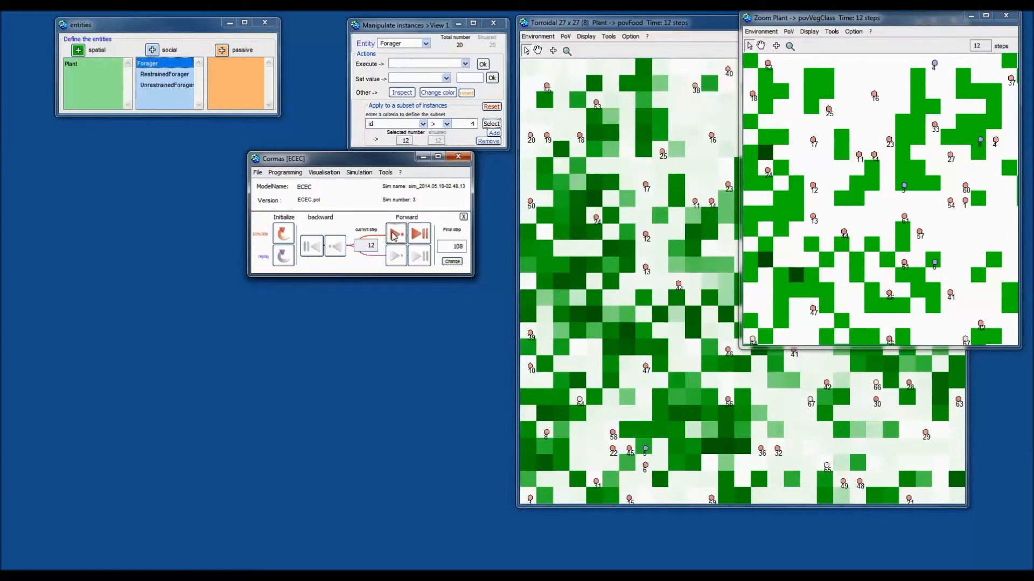
pyautogui.click(394, 236)
pyautogui.click(394, 237)
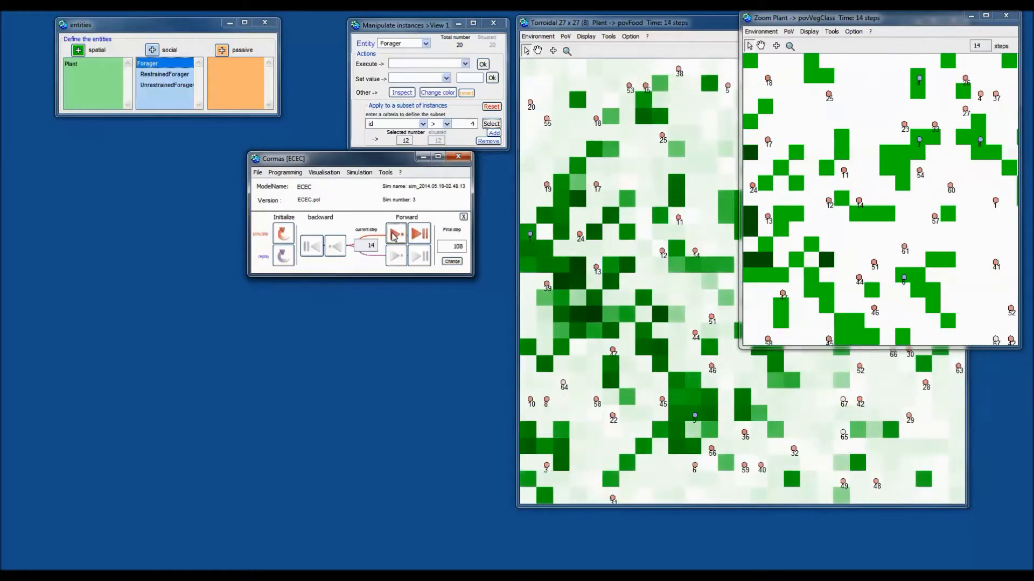
pyautogui.click(394, 236)
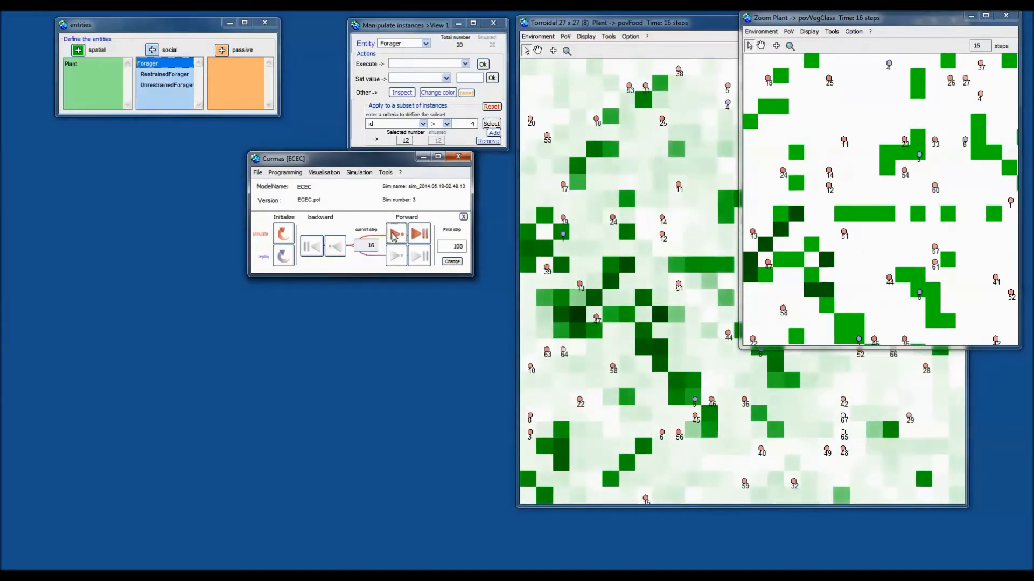
pyautogui.click(394, 236)
pyautogui.click(394, 237)
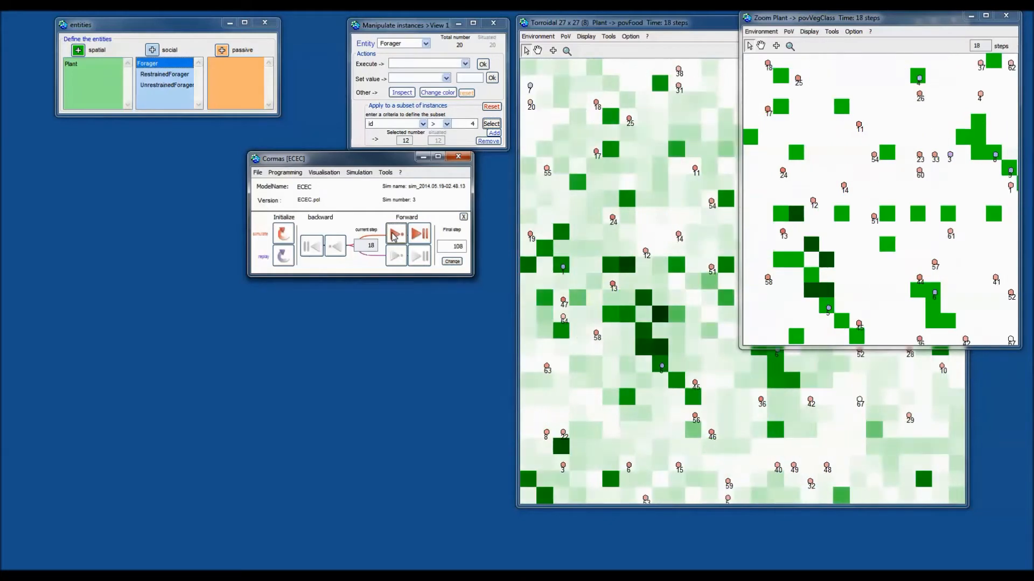
pyautogui.click(394, 236)
pyautogui.click(394, 237)
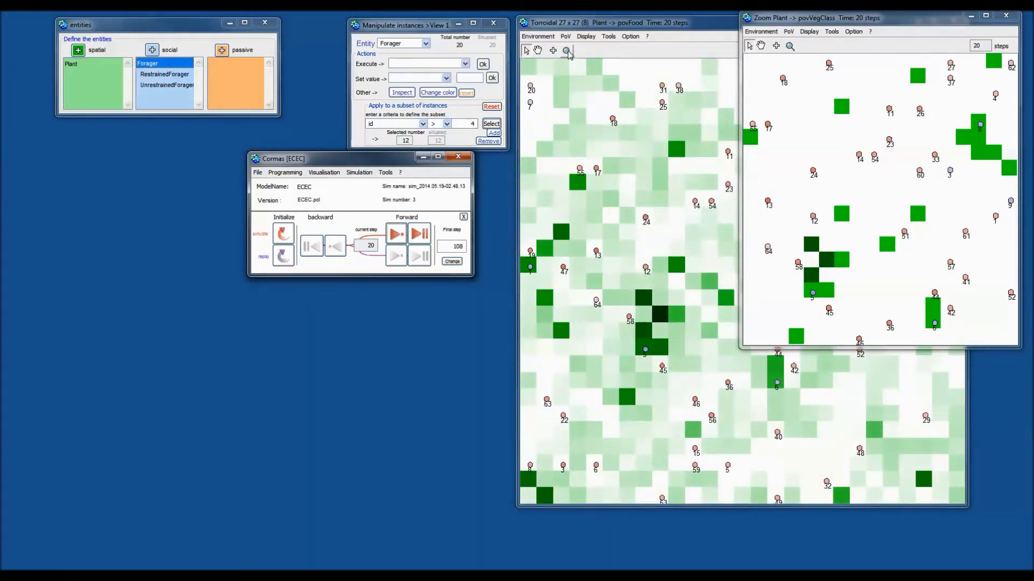
# Open a second zoom view of the main grid's upper-left area and advance the simulation to step 22.
pyautogui.click(566, 51)
pyautogui.moveTo(523, 65); pyautogui.dragTo(685, 213)
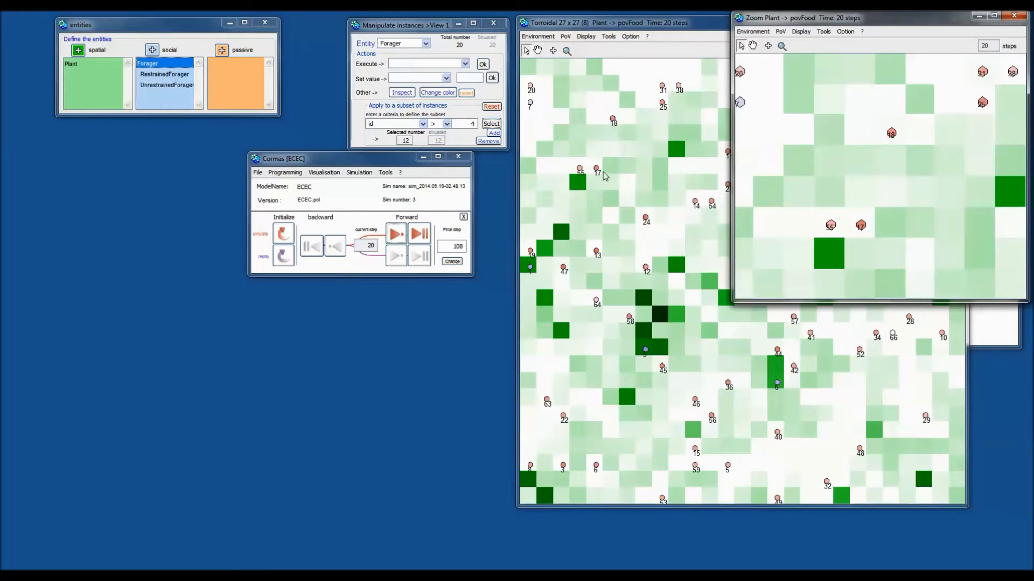
pyautogui.click(396, 235)
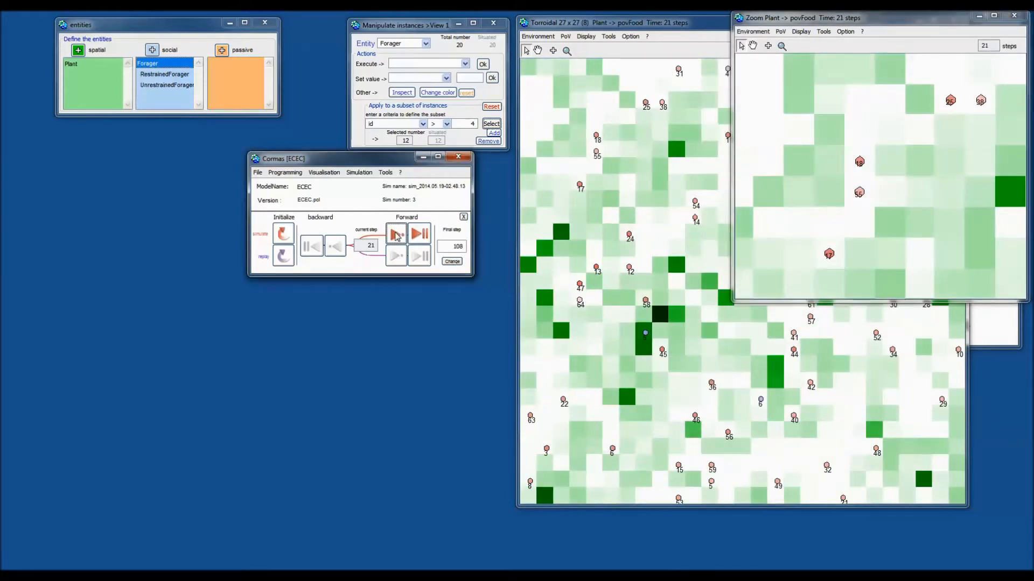
pyautogui.click(396, 235)
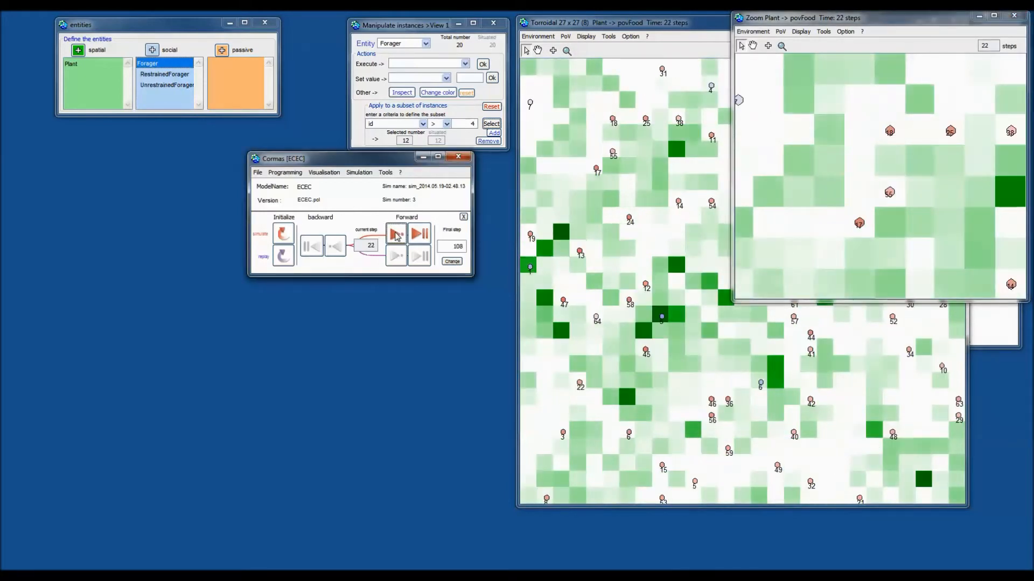
# Set the second zoom view's Plant point of view to povVegClass and advance the simulation to step 24.
pyautogui.click(780, 31)
pyautogui.moveTo(794, 44)
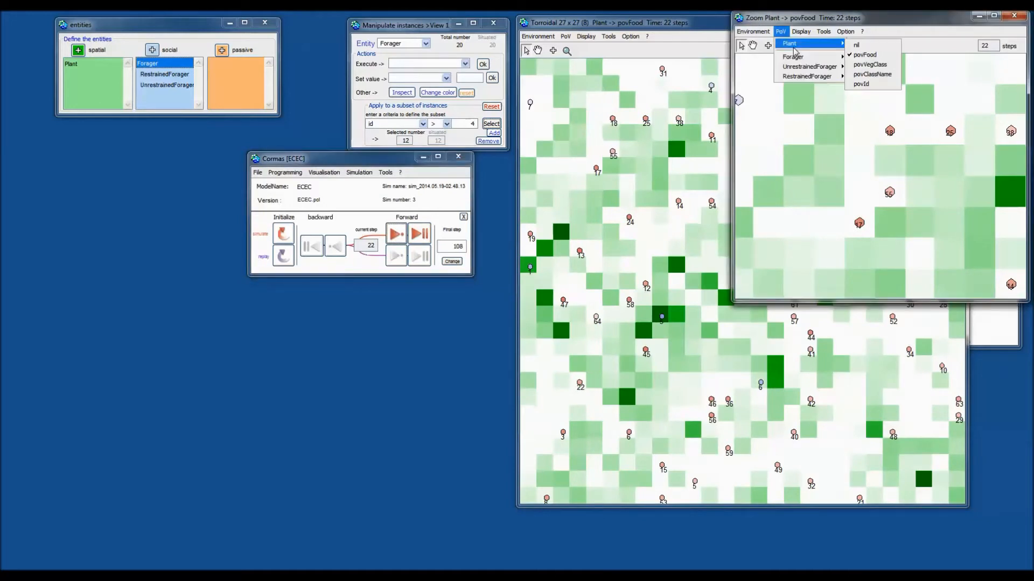
pyautogui.click(881, 67)
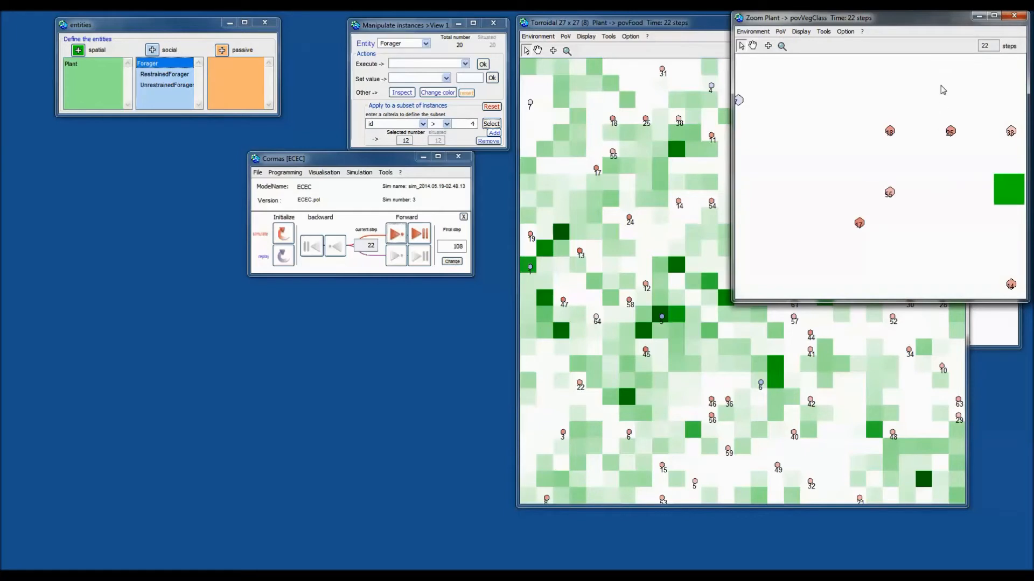
pyautogui.click(399, 233)
pyautogui.click(400, 233)
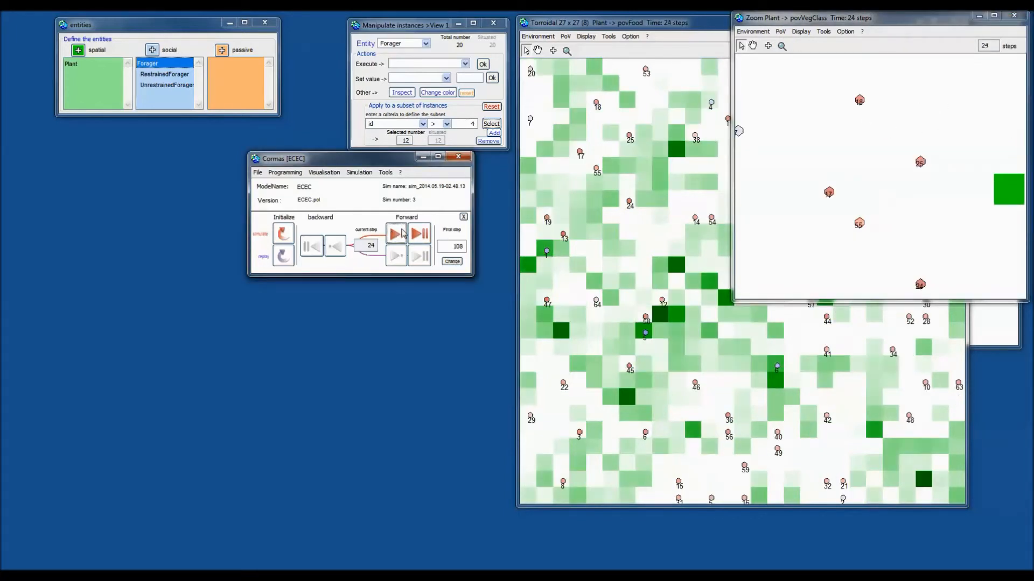
# Set the second zoom view's Forager point of view to nil and advance the simulation to step 27.
pyautogui.click(781, 32)
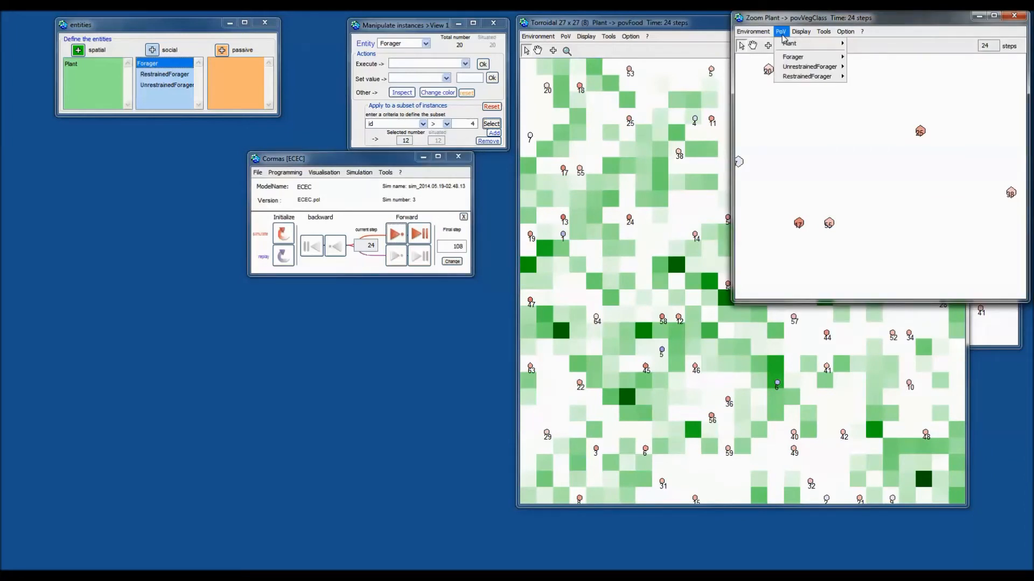
pyautogui.moveTo(794, 57)
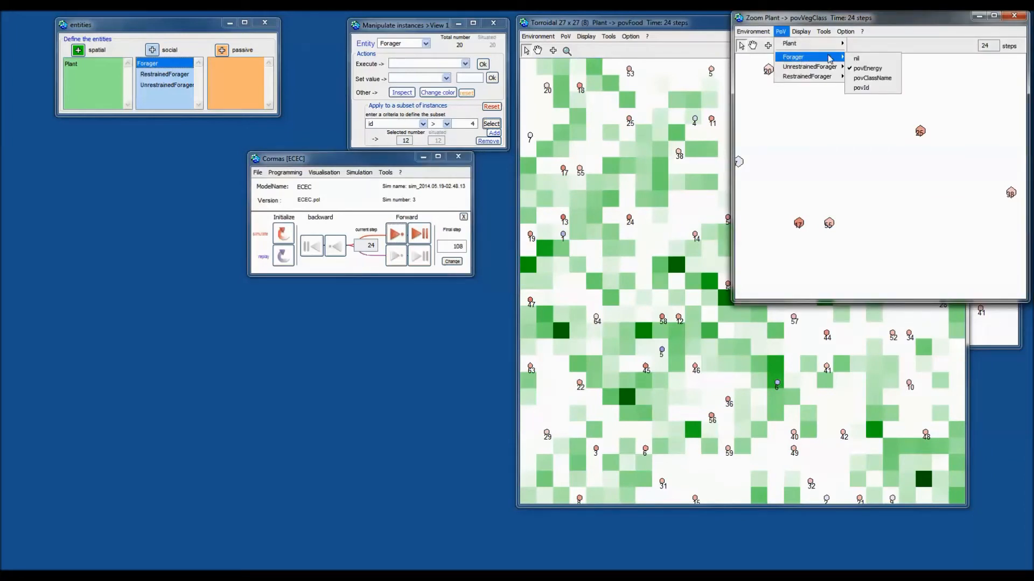
pyautogui.click(873, 63)
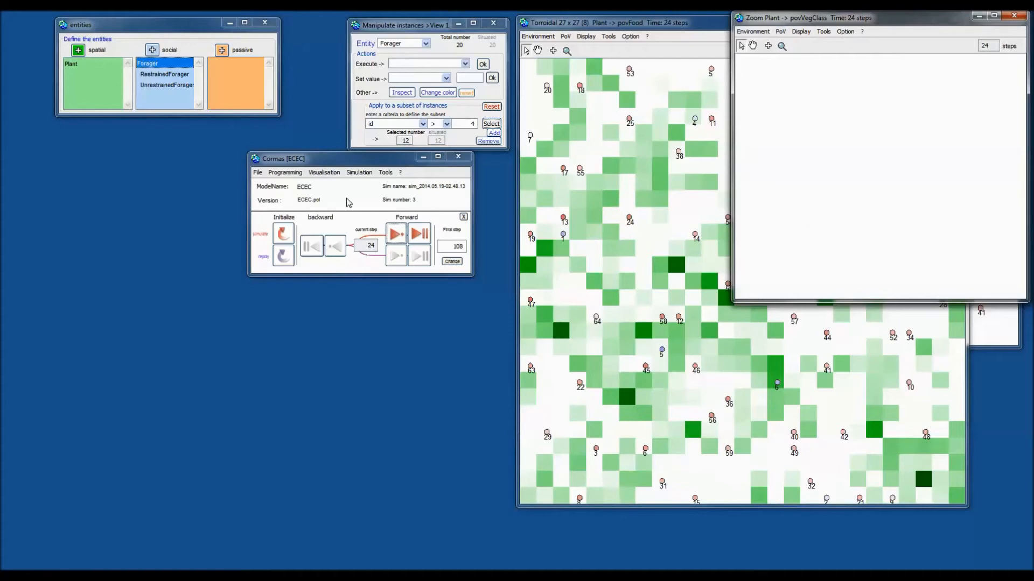
pyautogui.click(400, 237)
pyautogui.click(400, 236)
pyautogui.click(399, 237)
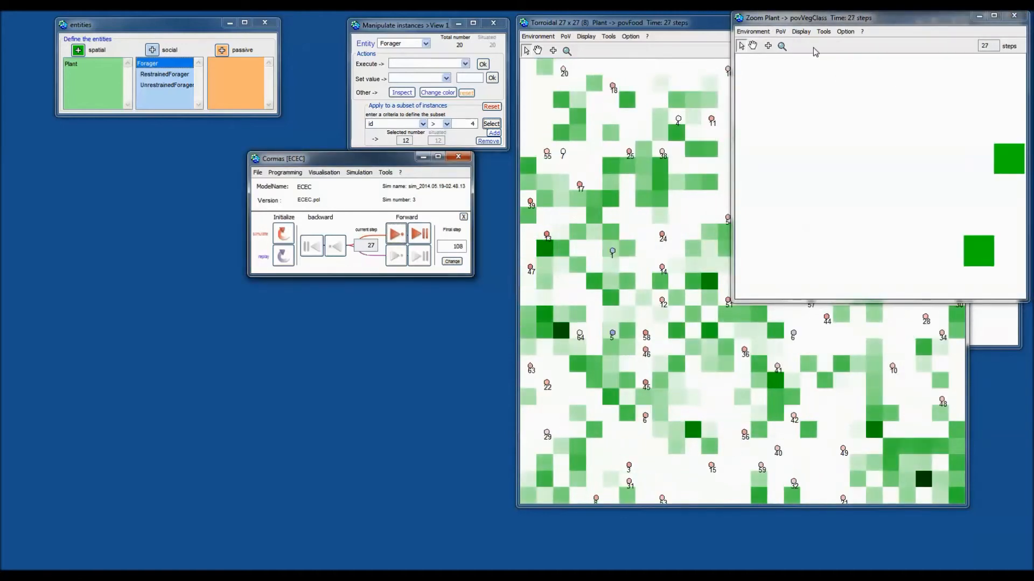
# Set the second zoom view's Forager point of view to povClassName and advance the simulation to step 33.
pyautogui.click(781, 33)
pyautogui.moveTo(791, 68)
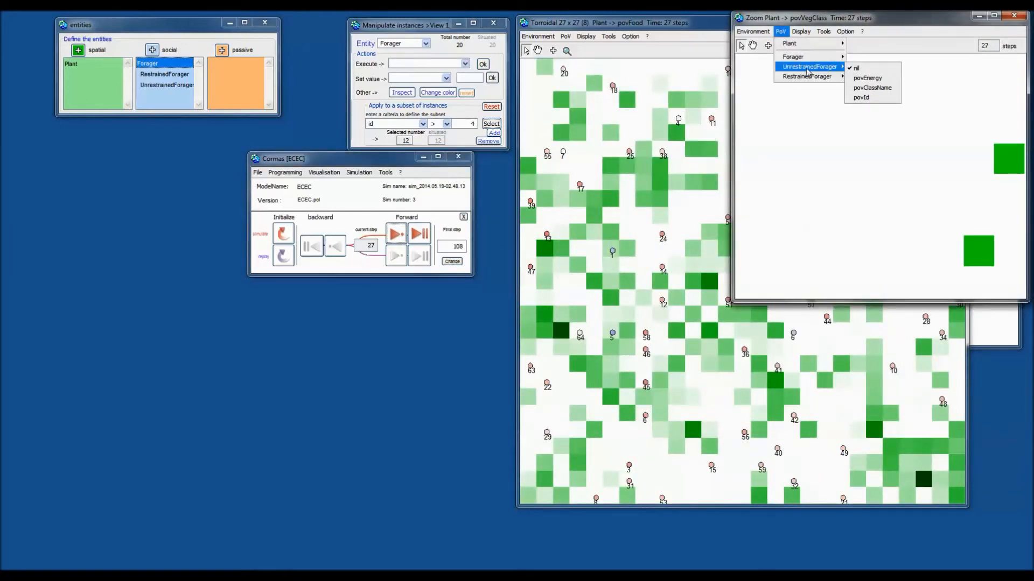
pyautogui.moveTo(829, 58)
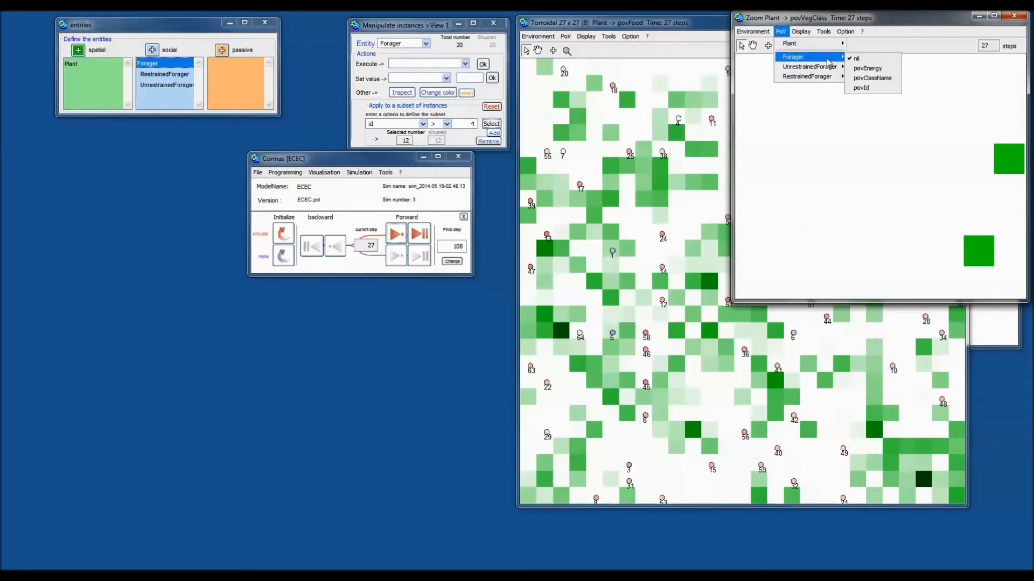
pyautogui.click(874, 79)
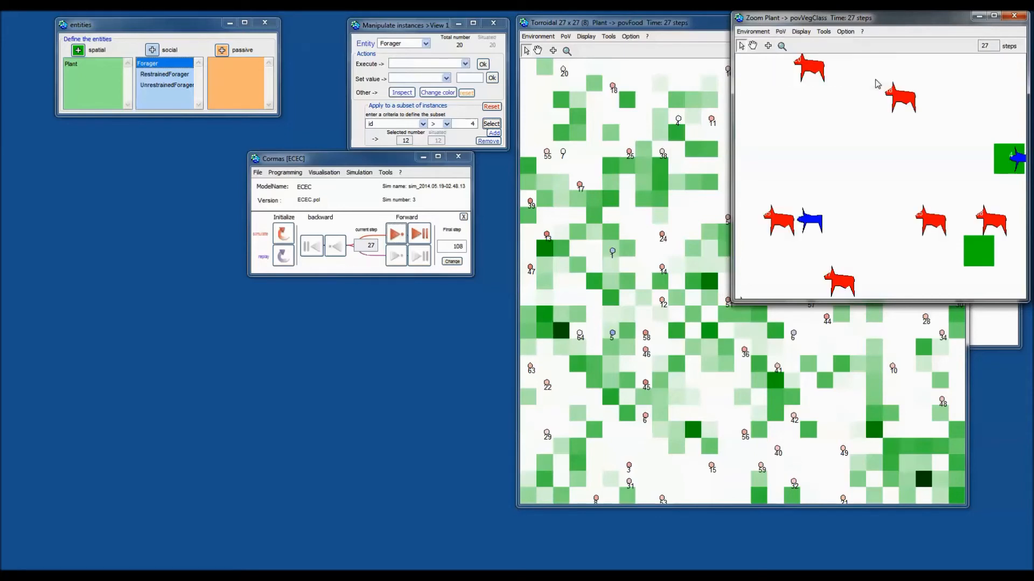
pyautogui.click(396, 234)
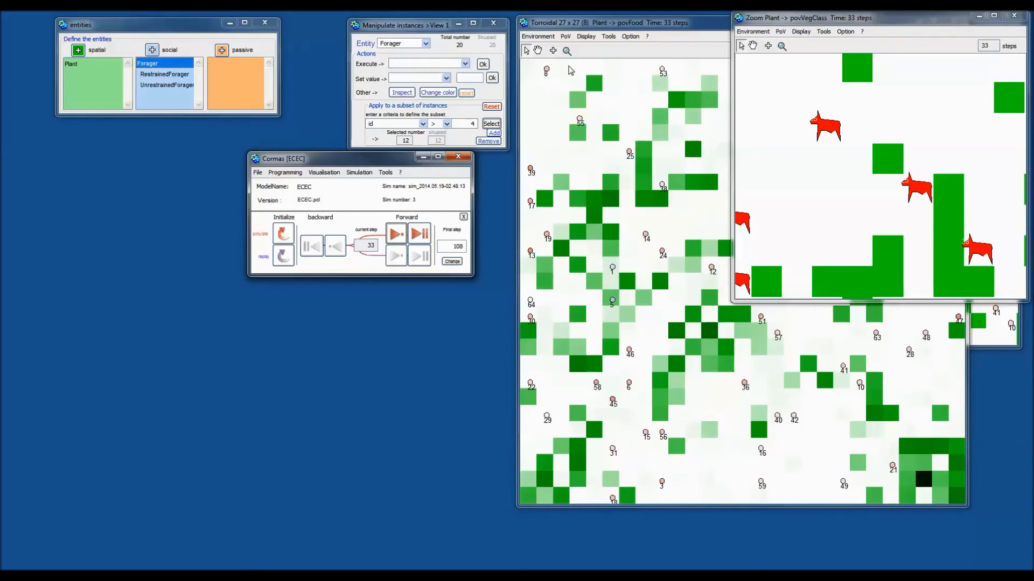
# Open a nested zoom view around the upper forager in the second zoom view and advance the simulation to step 42.
pyautogui.click(782, 46)
pyautogui.moveTo(784, 101); pyautogui.dragTo(872, 169)
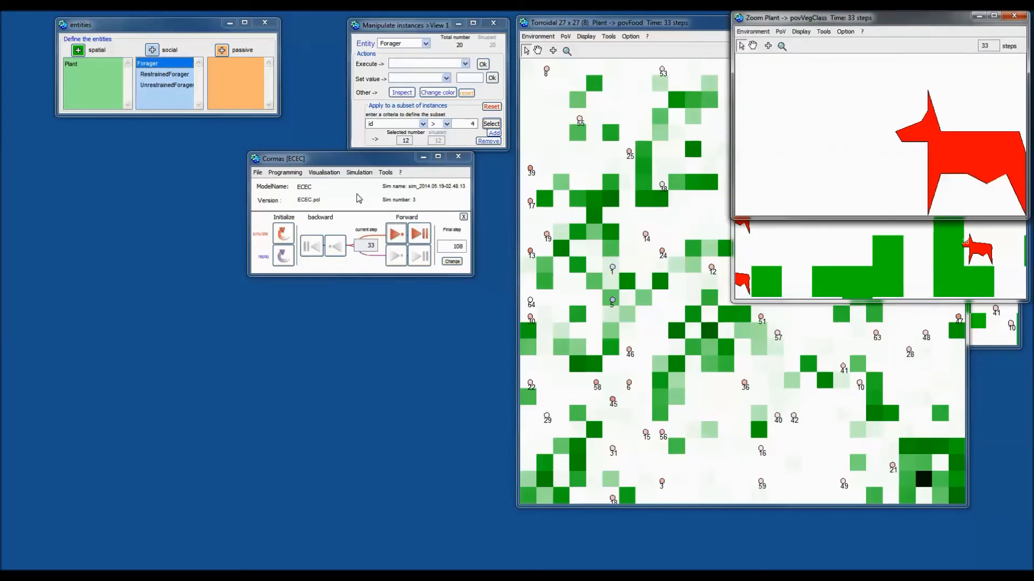
pyautogui.click(400, 241)
pyautogui.click(399, 241)
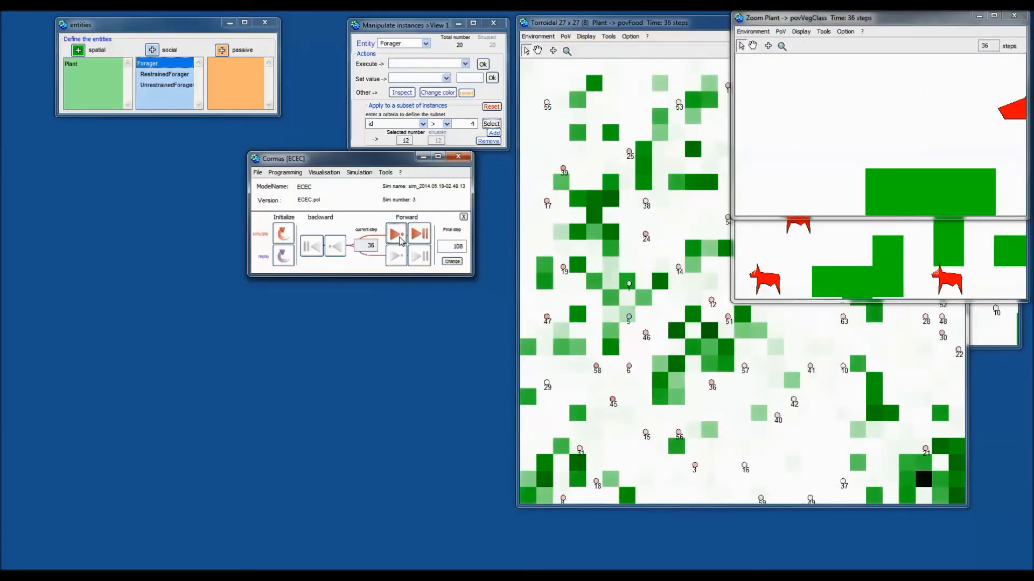
pyautogui.click(399, 241)
pyautogui.click(399, 241)
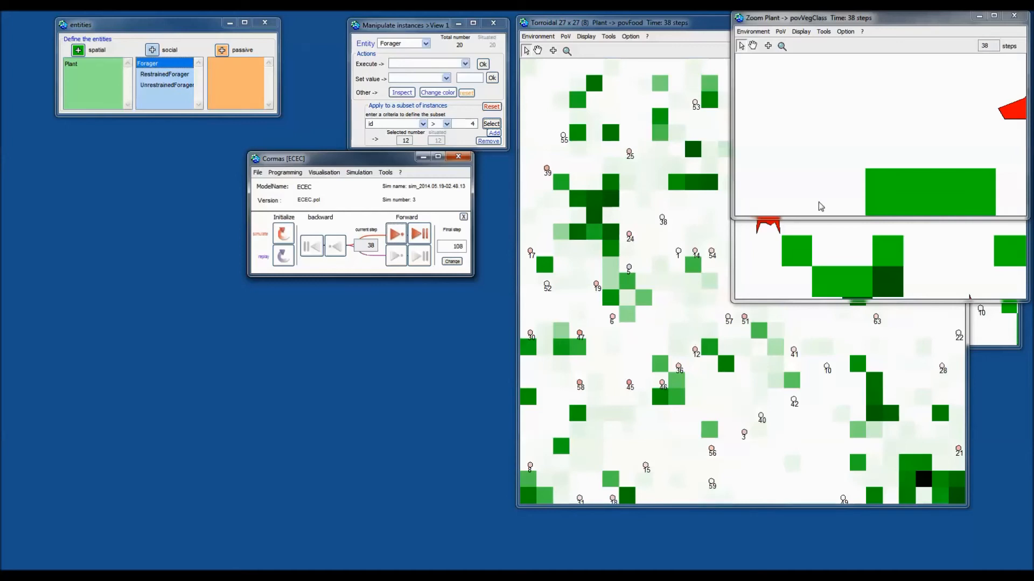
pyautogui.click(398, 239)
pyautogui.click(398, 239)
pyautogui.click(398, 239)
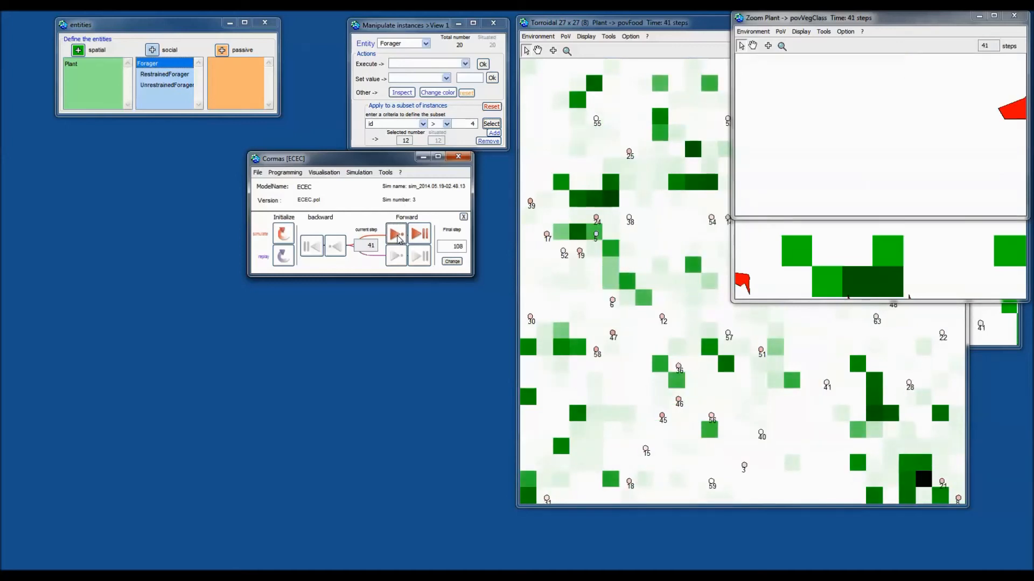
pyautogui.click(398, 239)
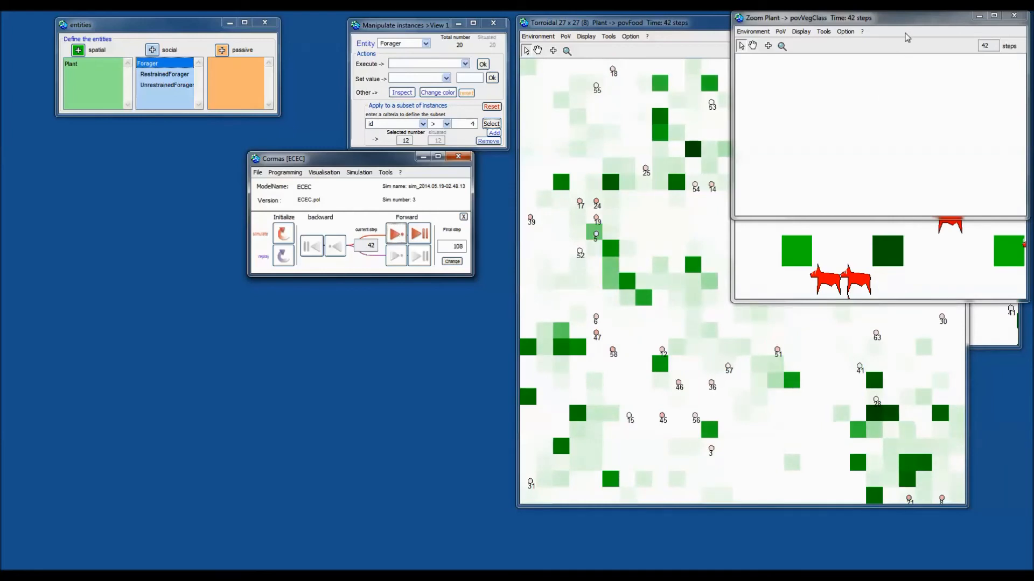
pyautogui.click(823, 32)
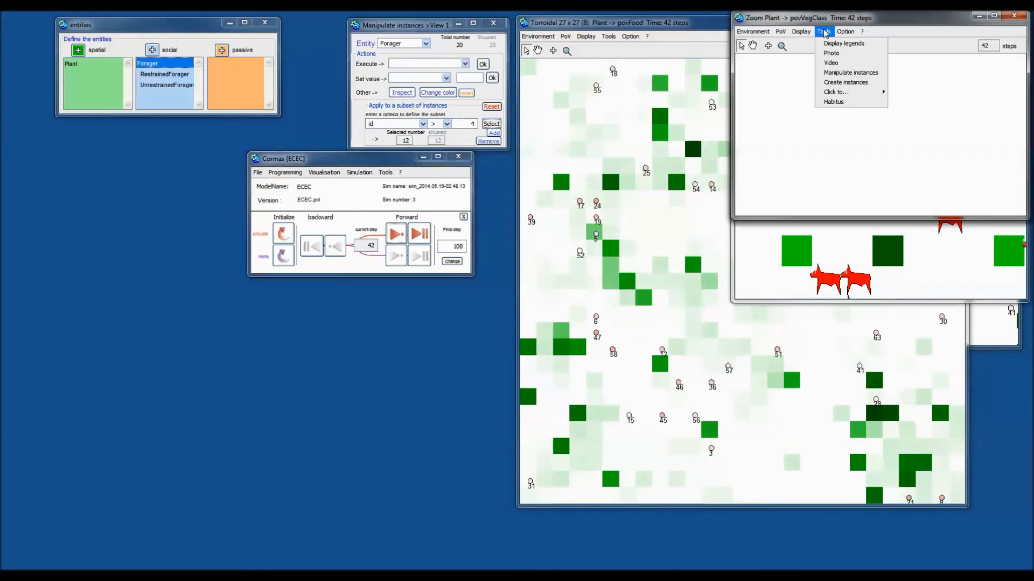
pyautogui.click(825, 34)
pyautogui.click(806, 33)
pyautogui.click(801, 32)
pyautogui.click(800, 33)
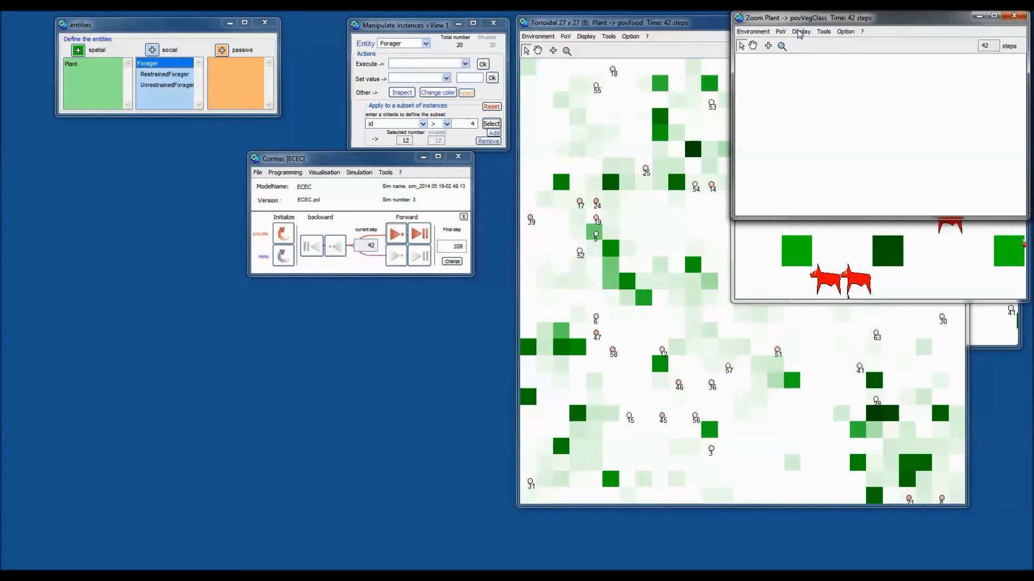